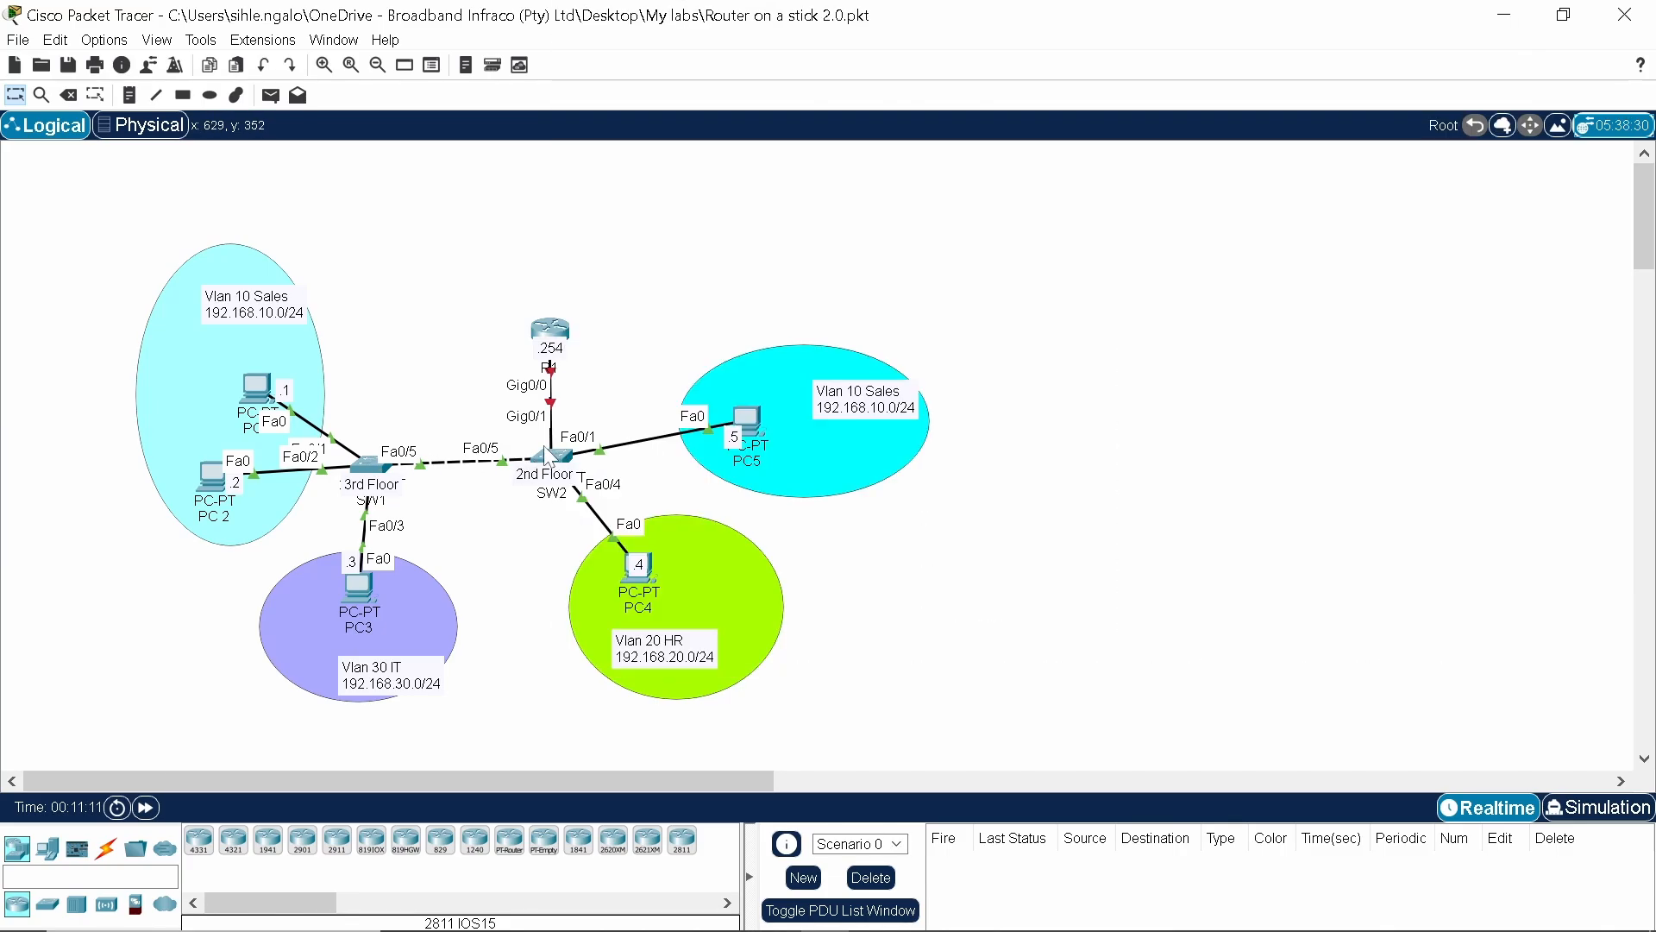
Open the command line of the 3rd floor switch SW1 and enter global configuration mode.
mouse_move(556, 338)
left_click(370, 466)
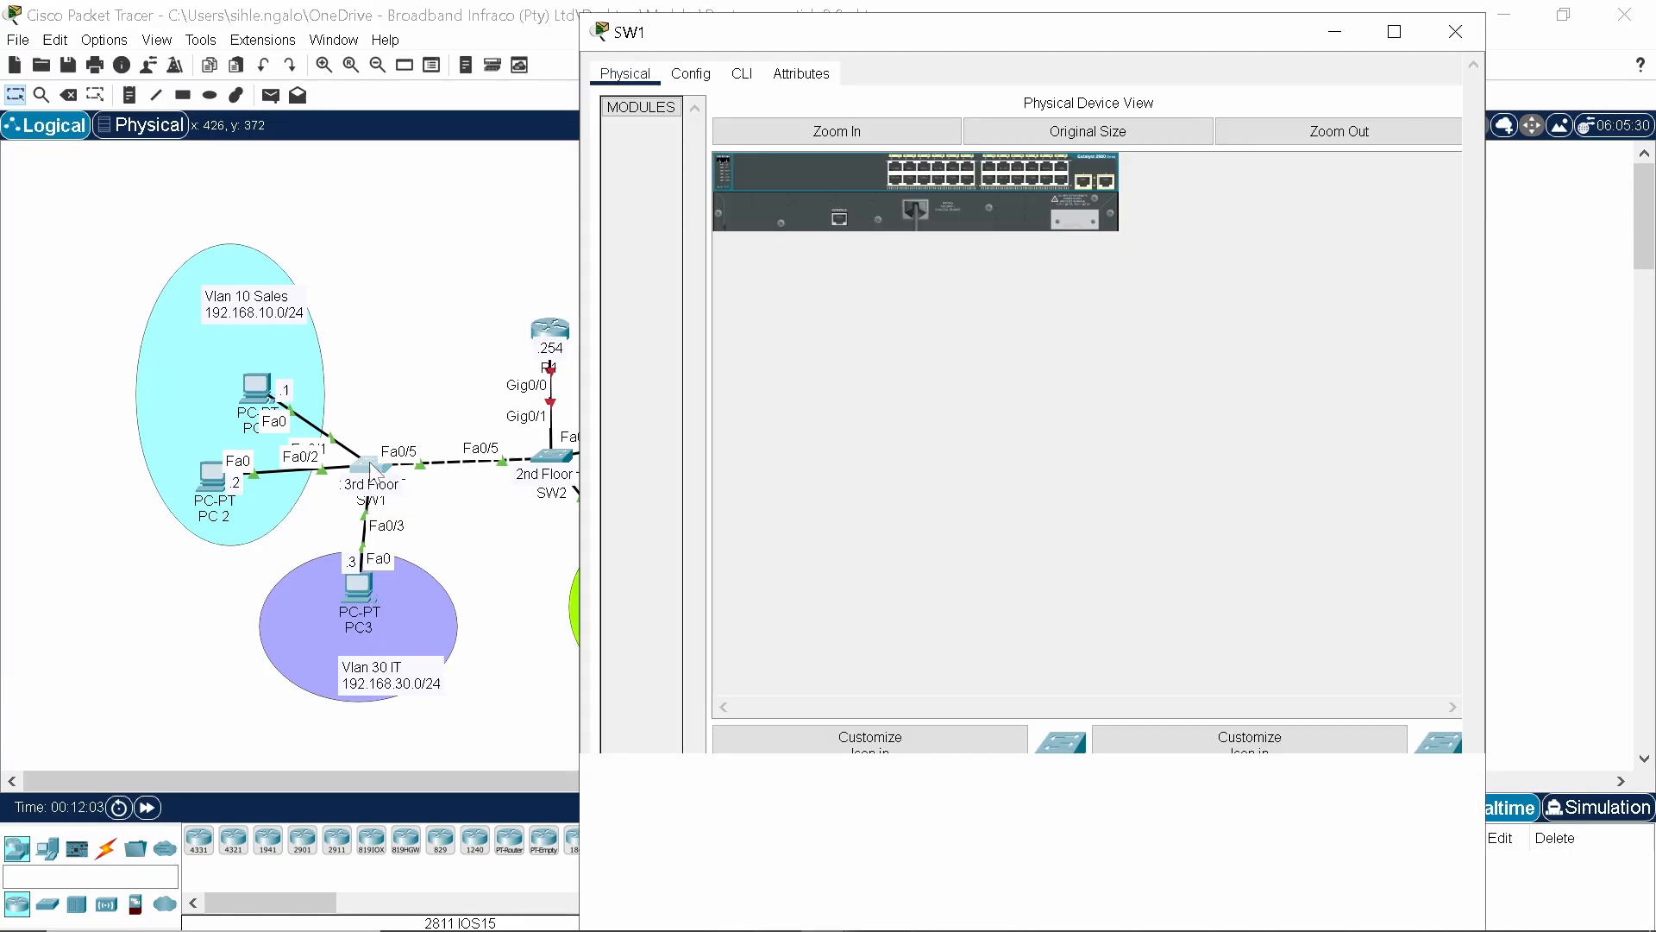
left_click(448, 754)
left_click_drag(402, 779, 447, 780)
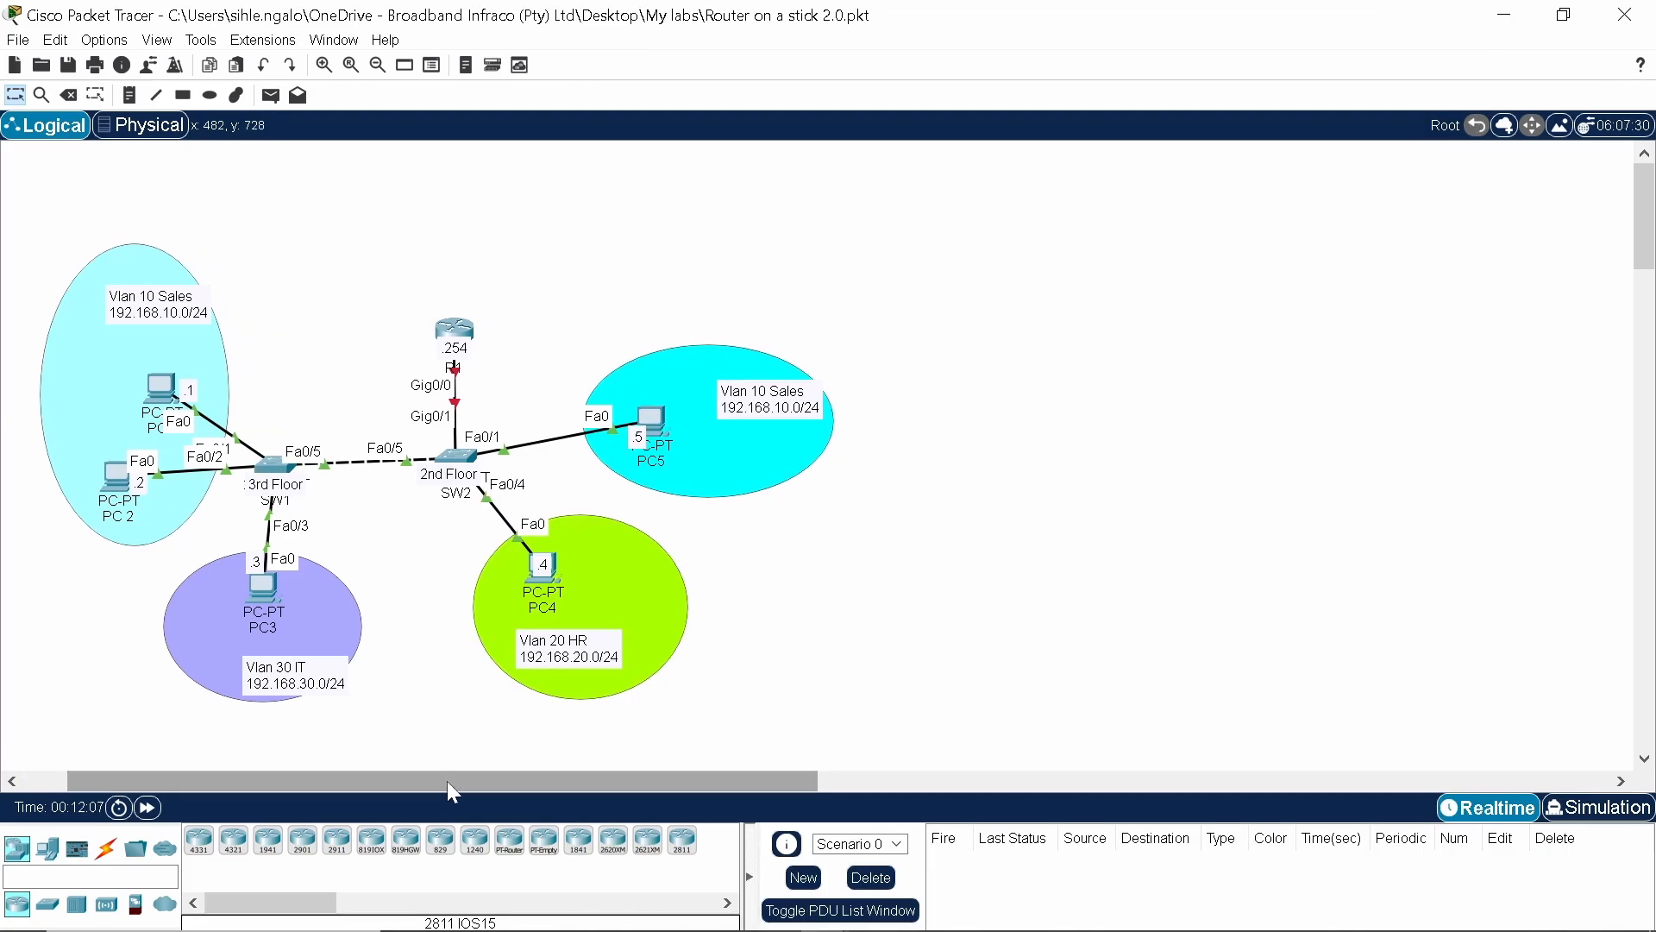
left_click(280, 474)
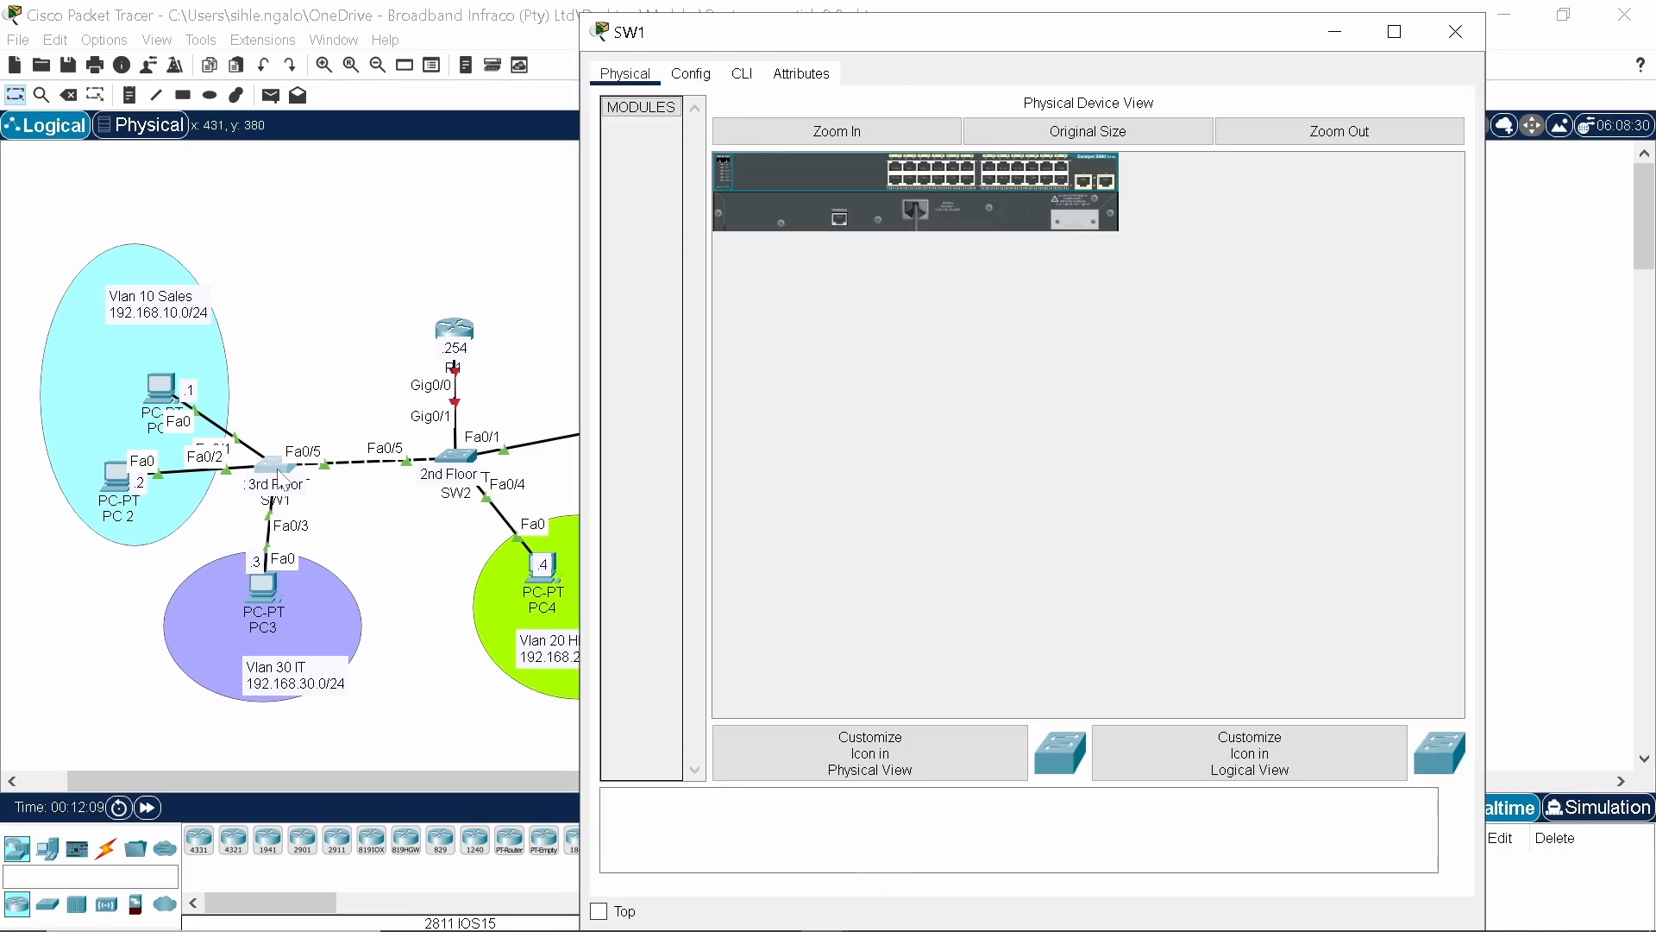
left_click(744, 74)
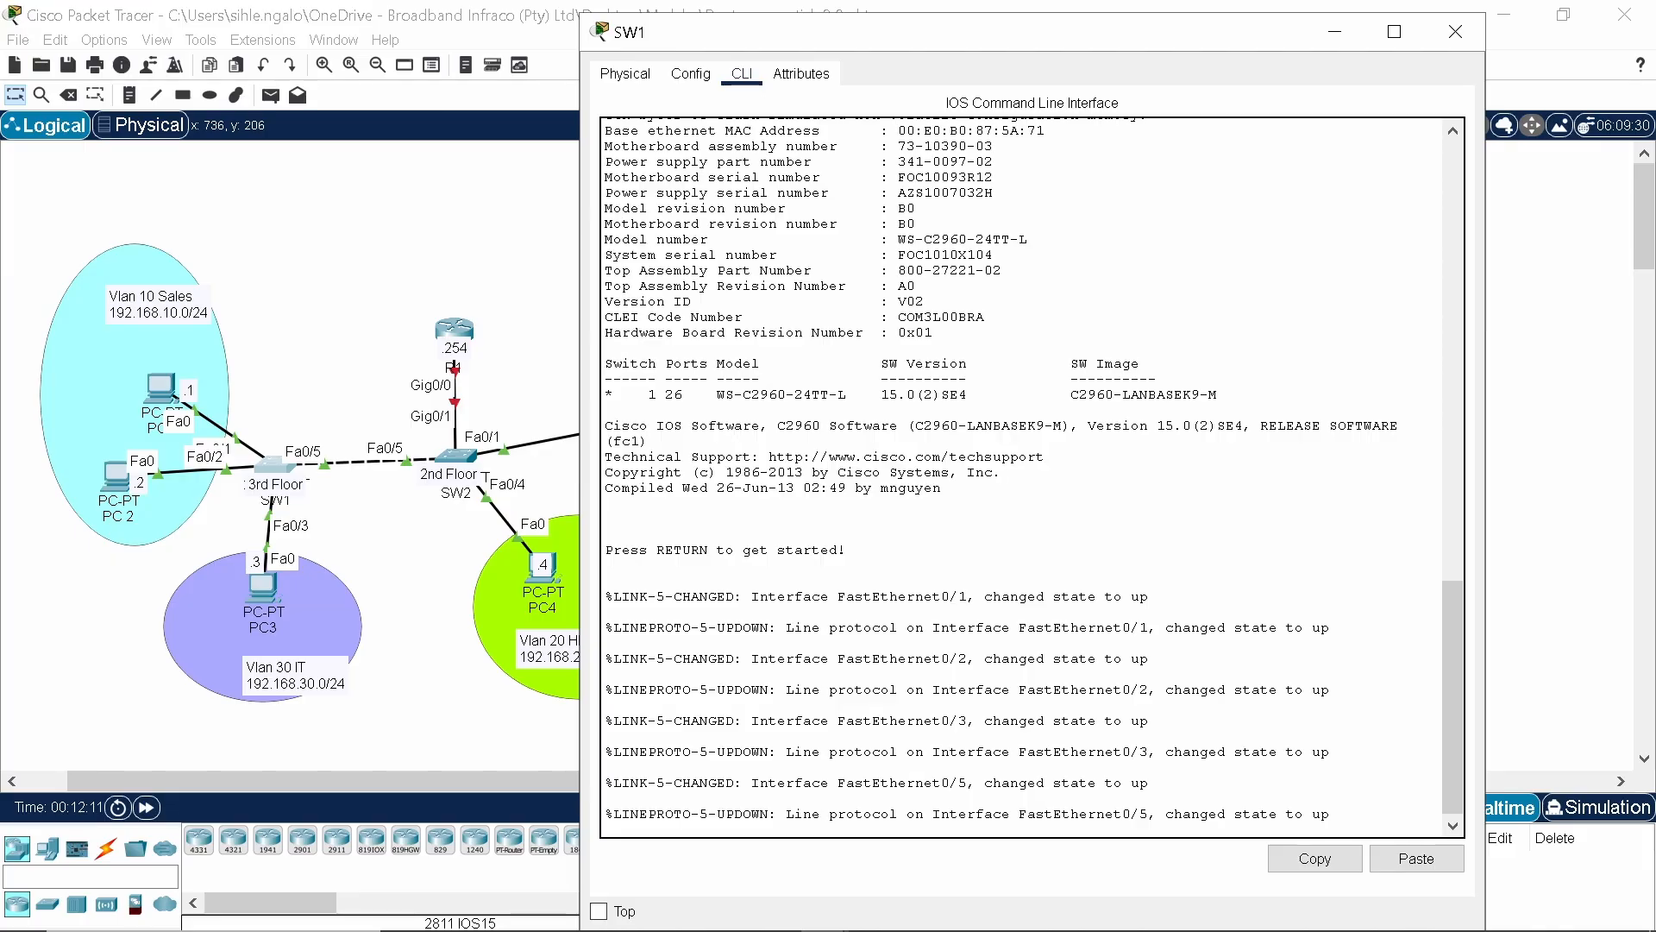
key("Return")
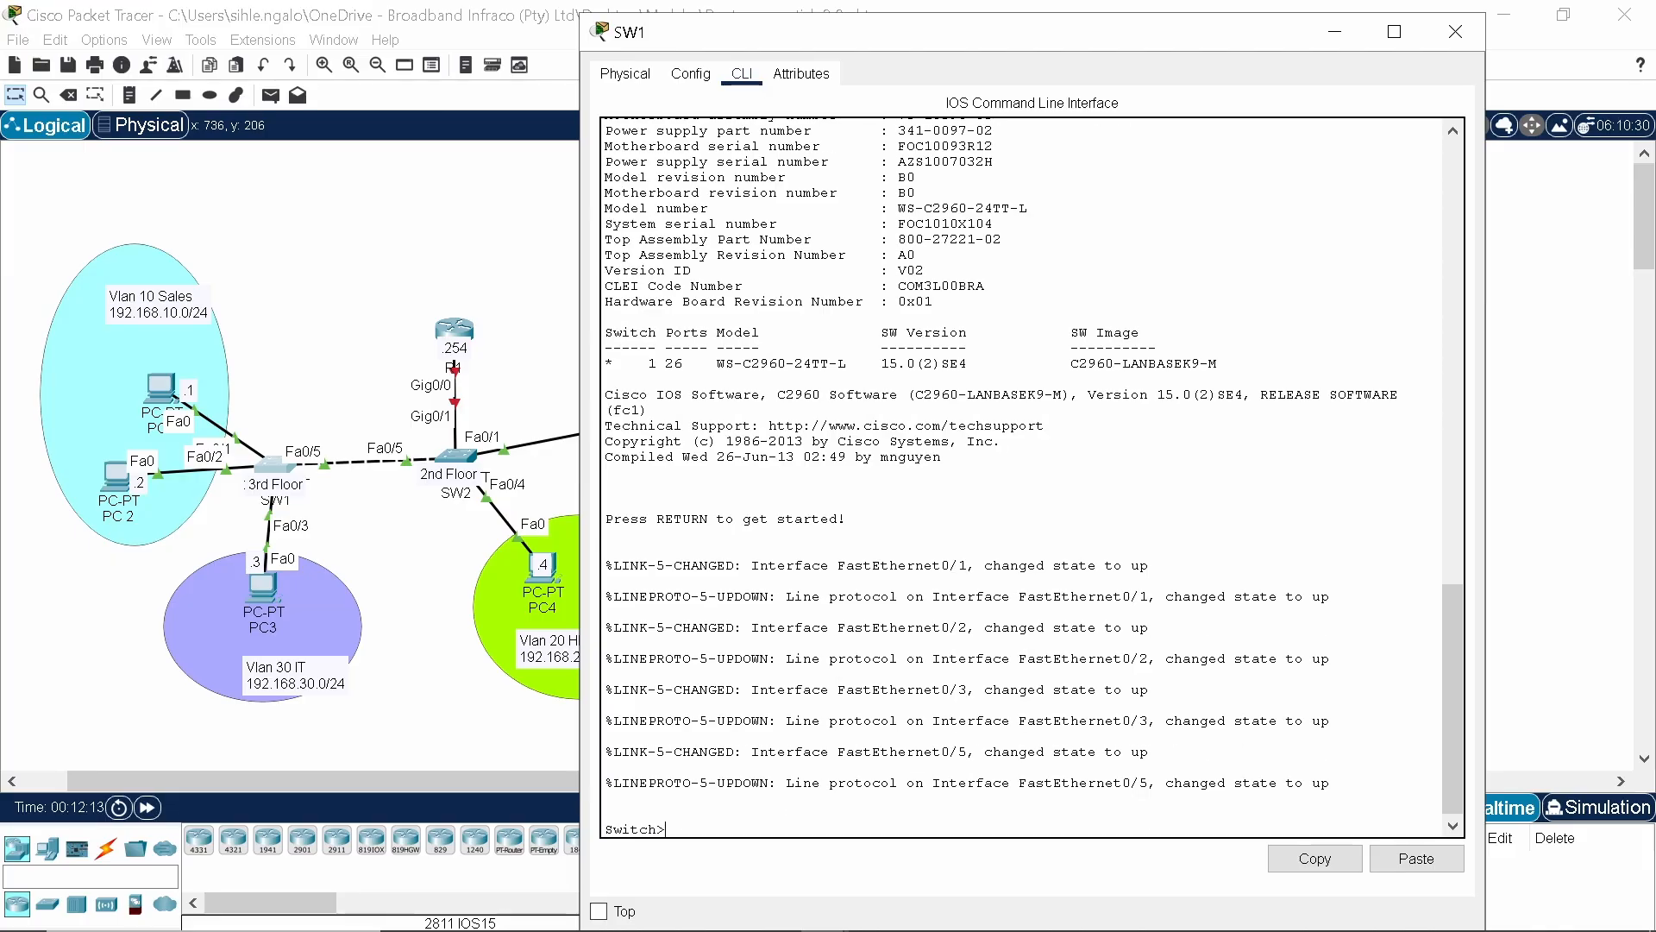
type("enable")
key("Return")
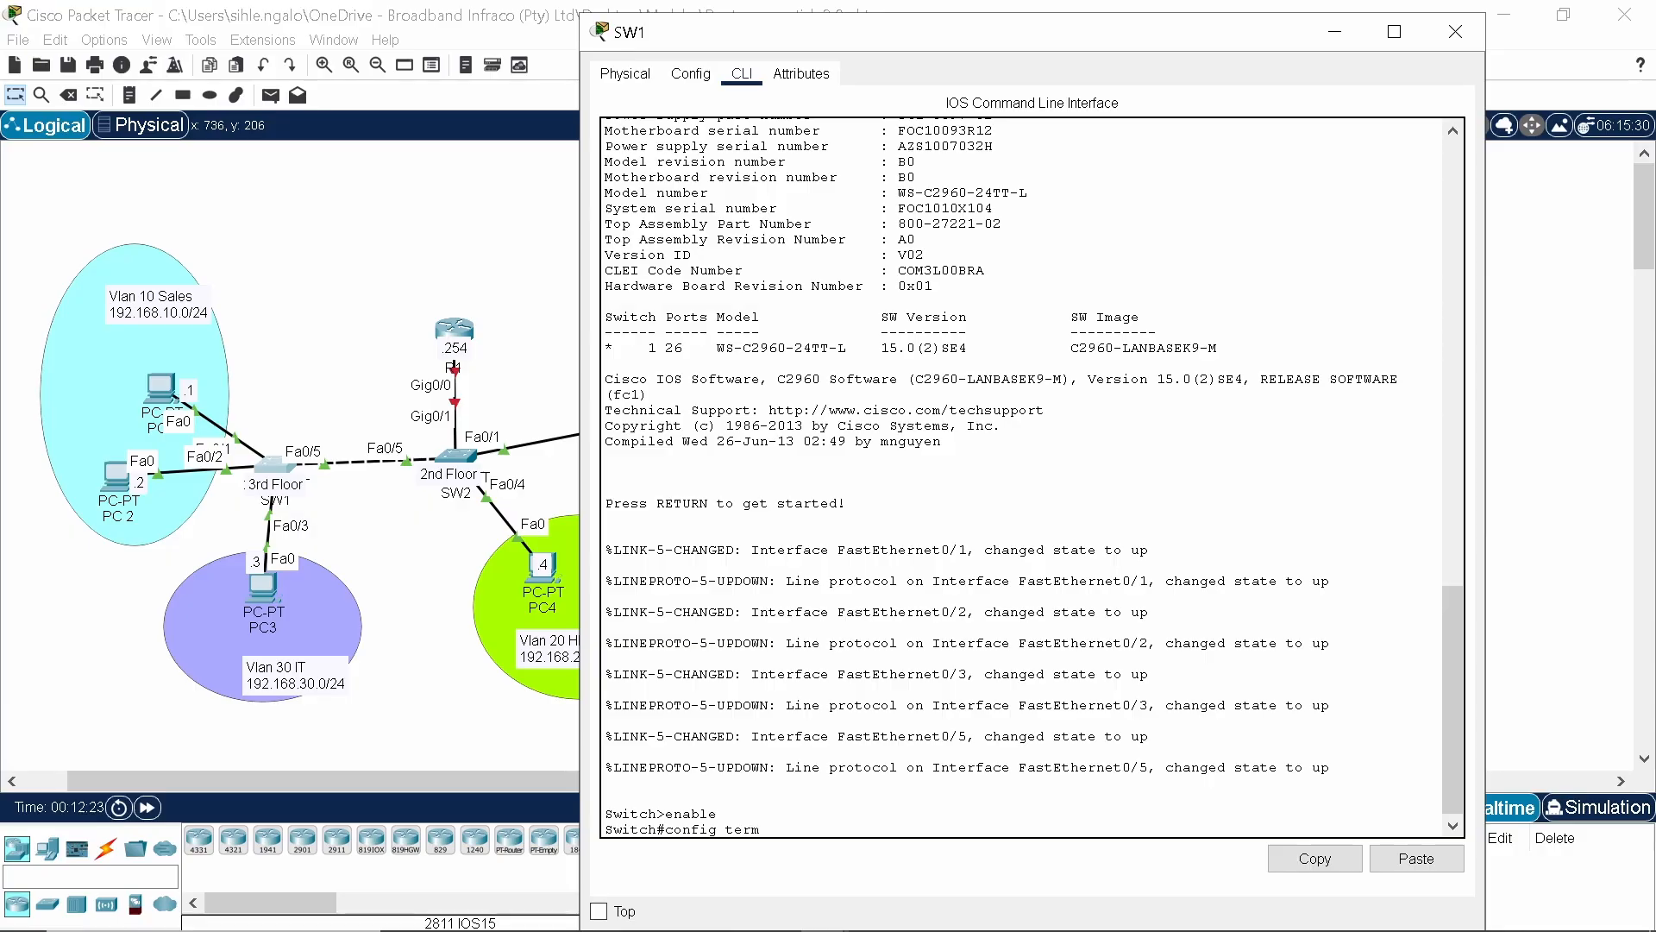
key("Return")
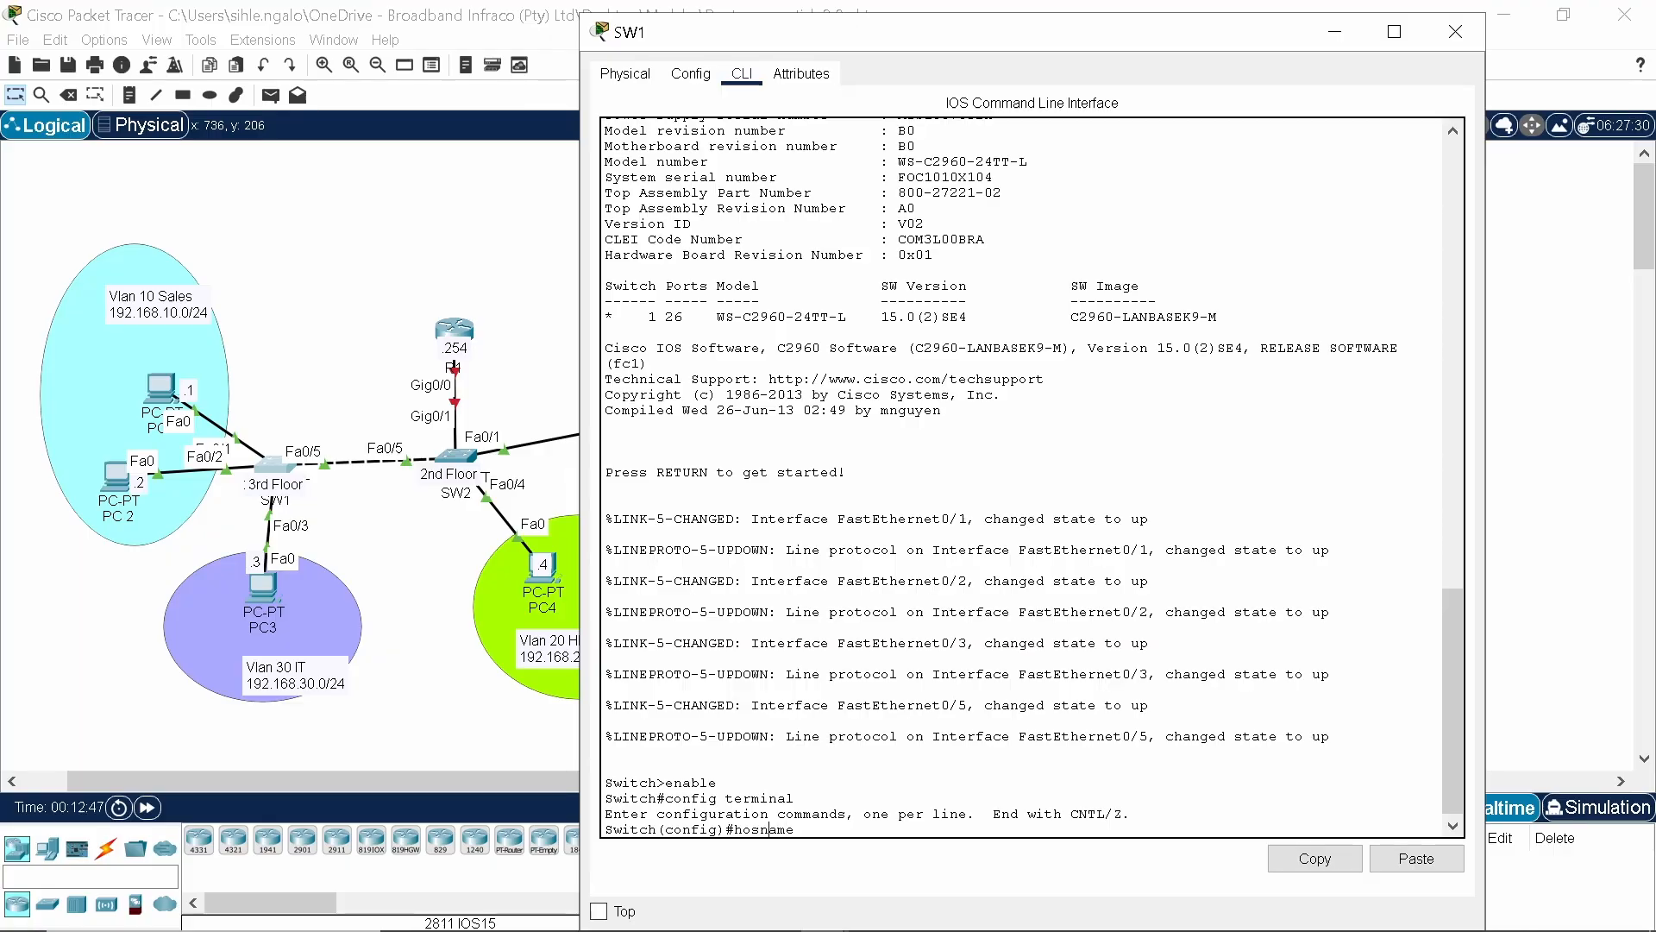
Set the 3rd floor switch's hostname to SW1.
key("Left")
key("Left")
key("Left")
key("Left")
type("tname SW1")
key("Return")
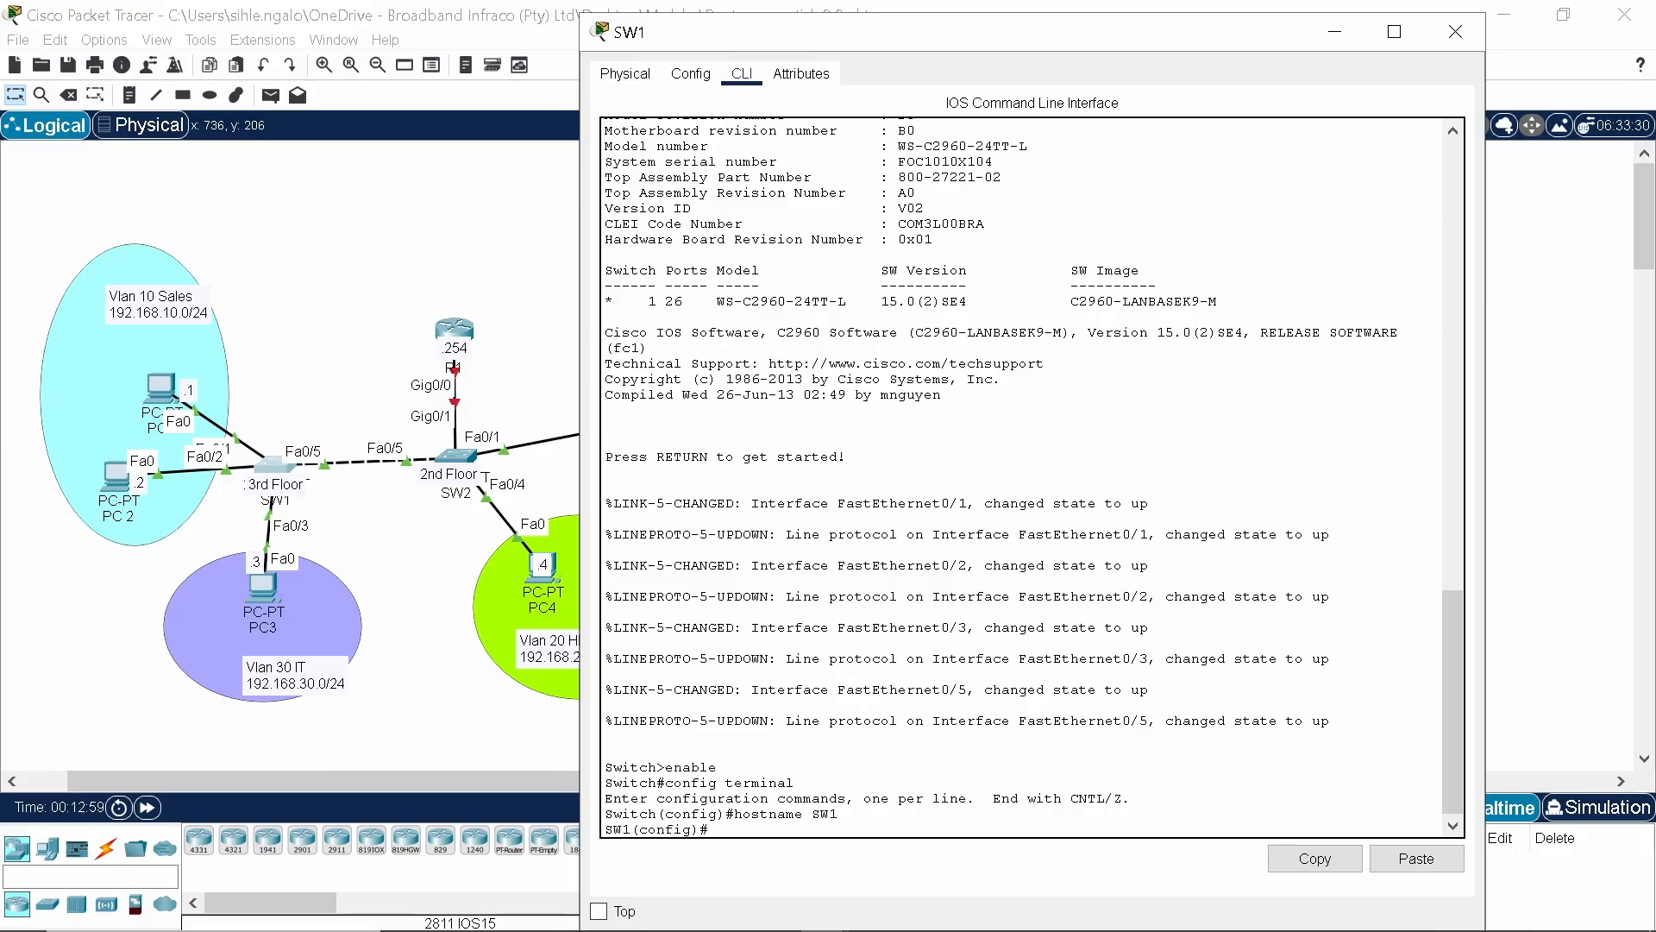
Create VLAN 10 on SW1 and name it Sales.
type("vlan 10")
key("Return")
type("name S")
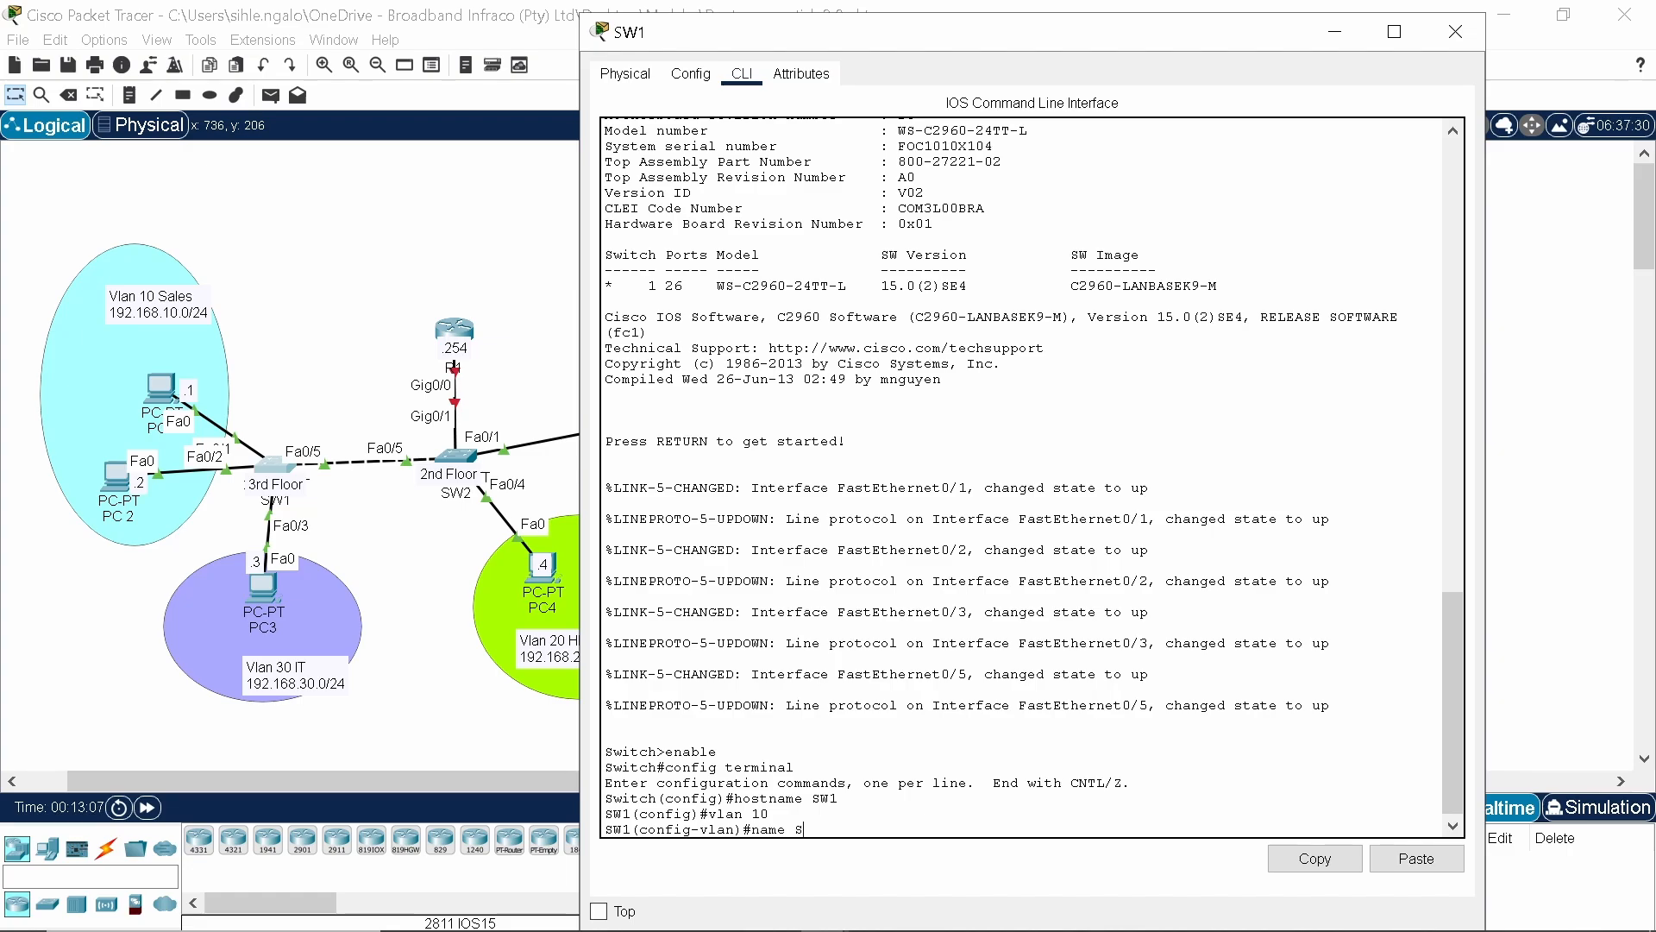
type("ales")
key("Return")
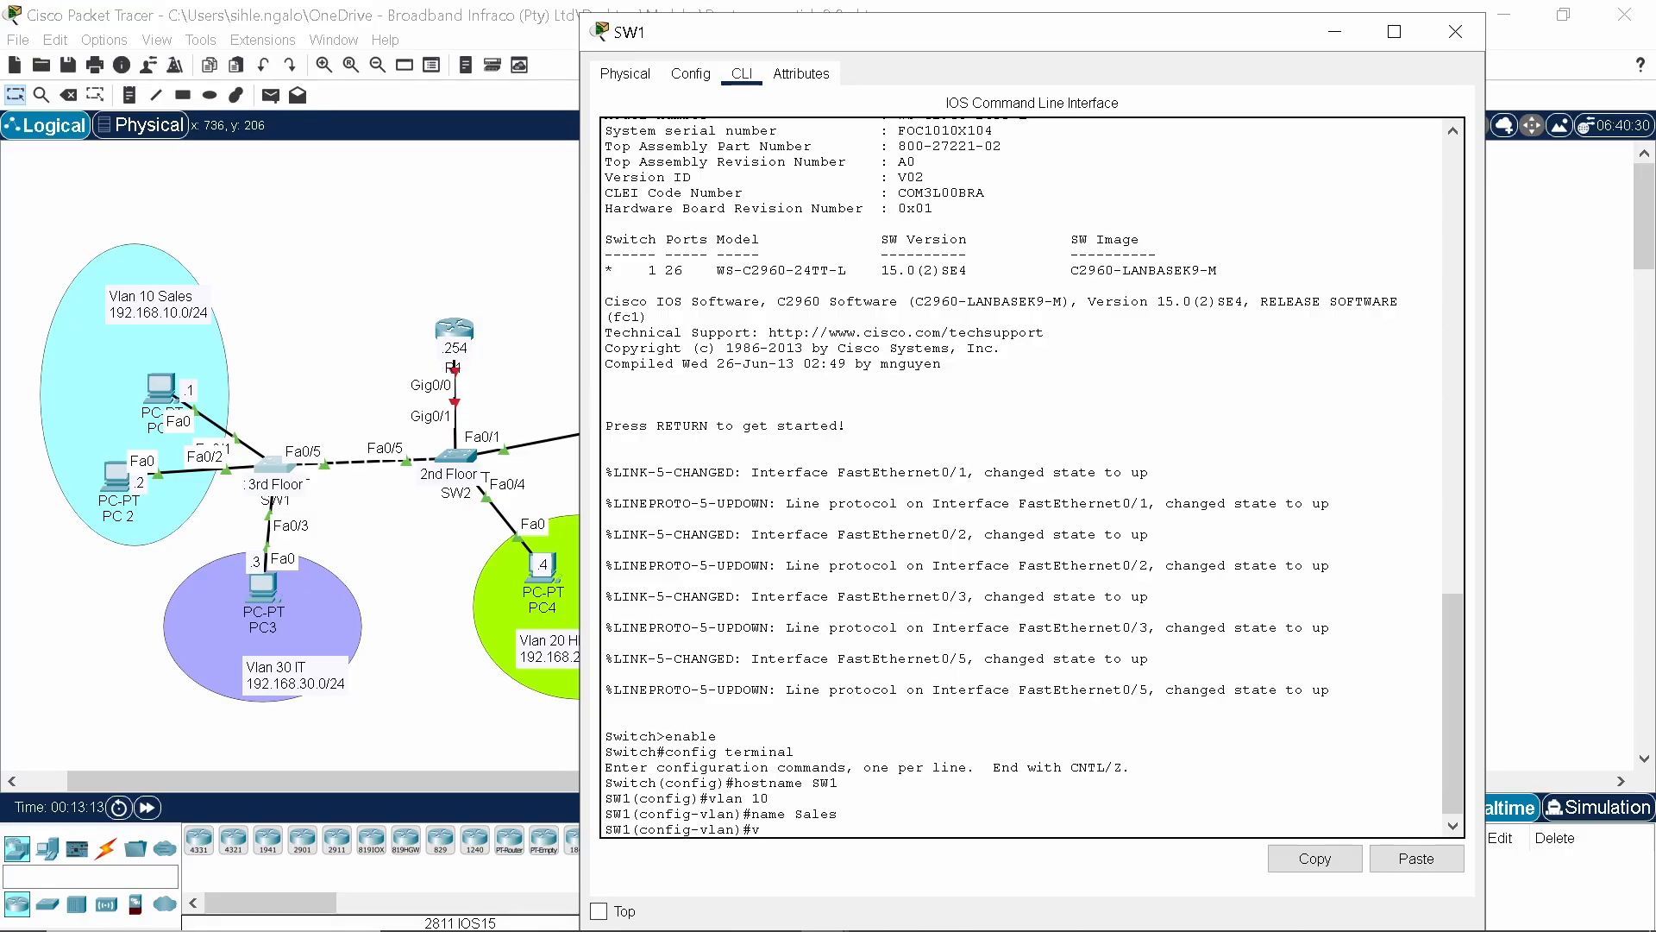
Create VLAN 30 on SW1, name it IT, and return to global configuration mode.
type("vlan 30")
key("Return")
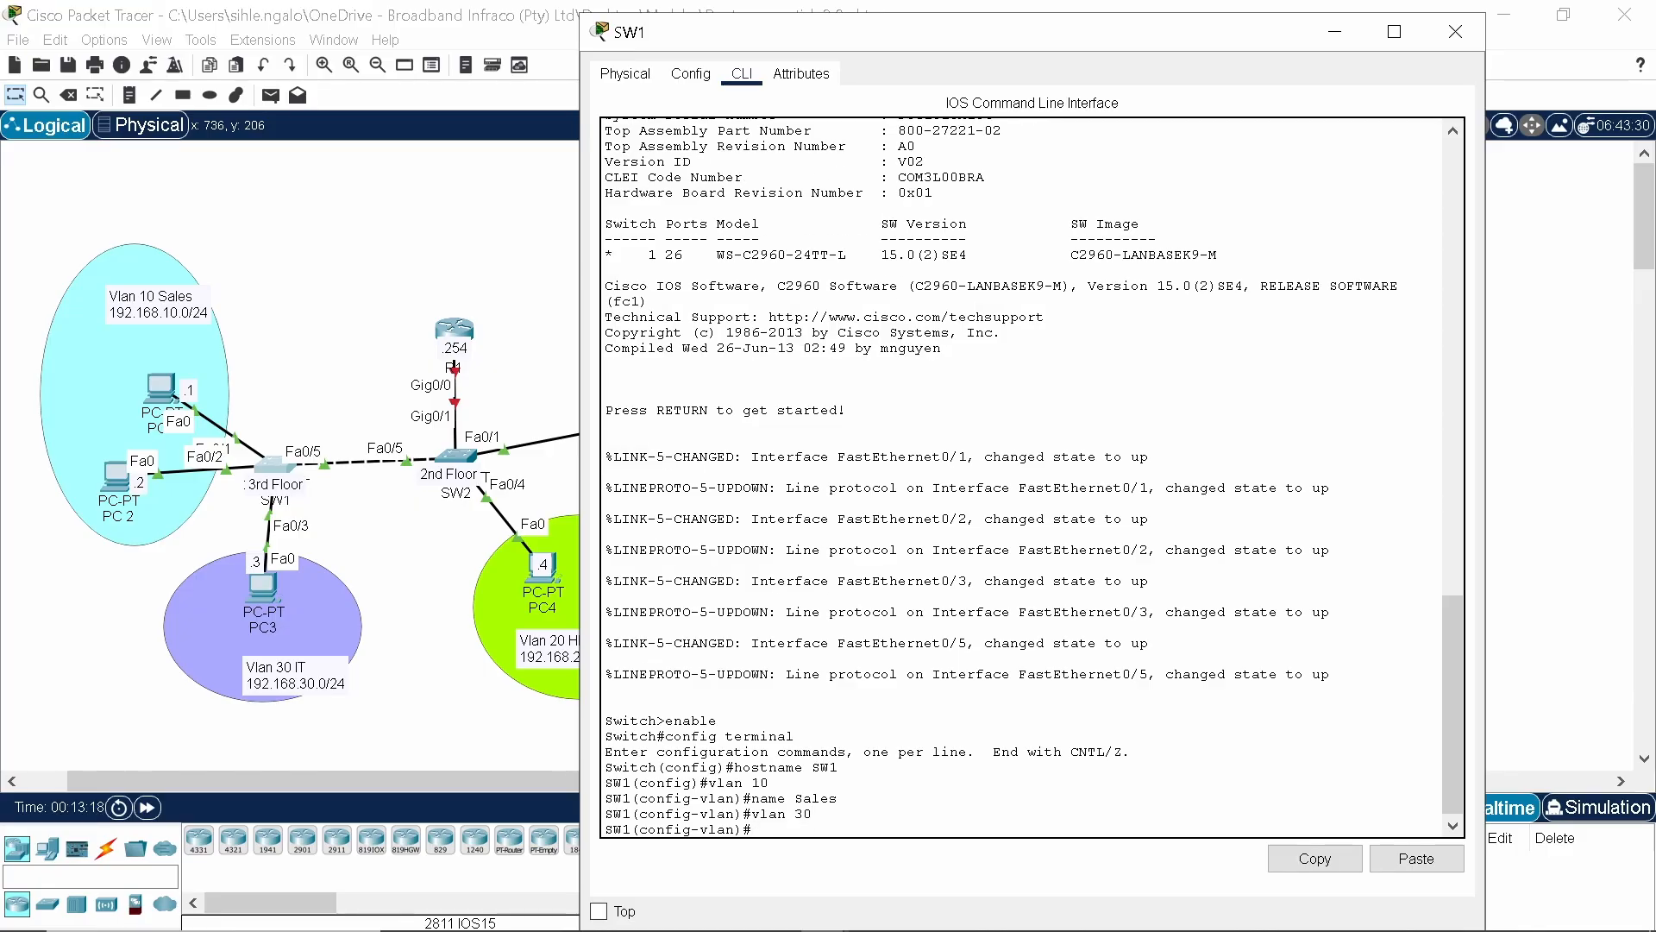
type("Name")
type("IT")
key("Return")
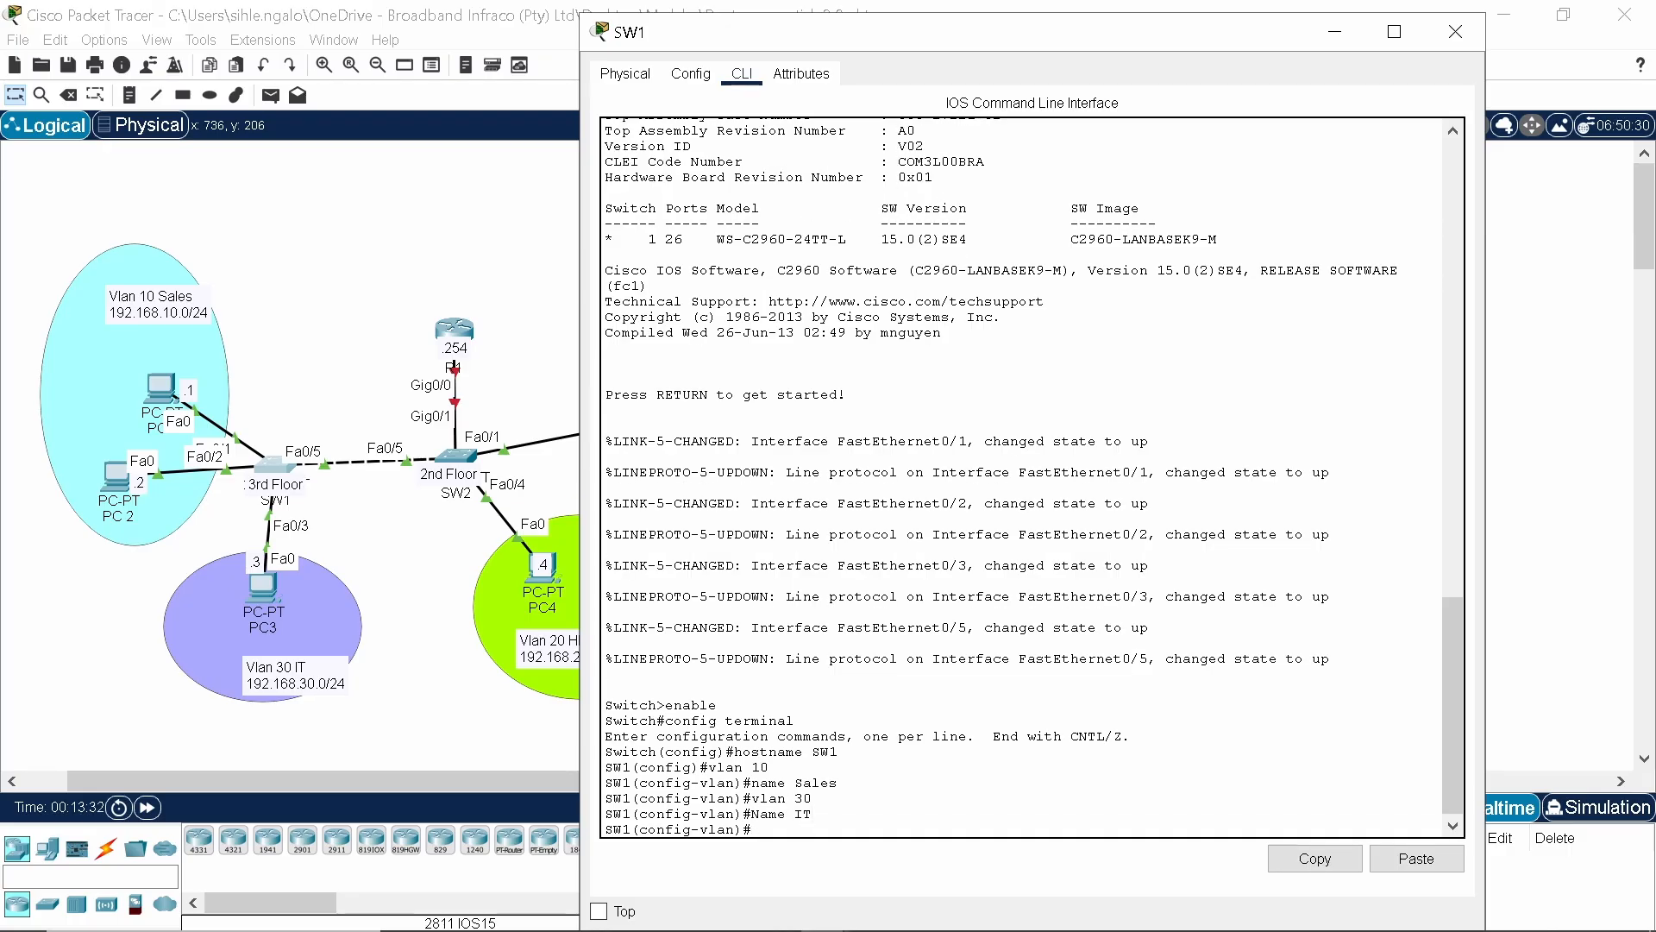
type("exit")
key("Return")
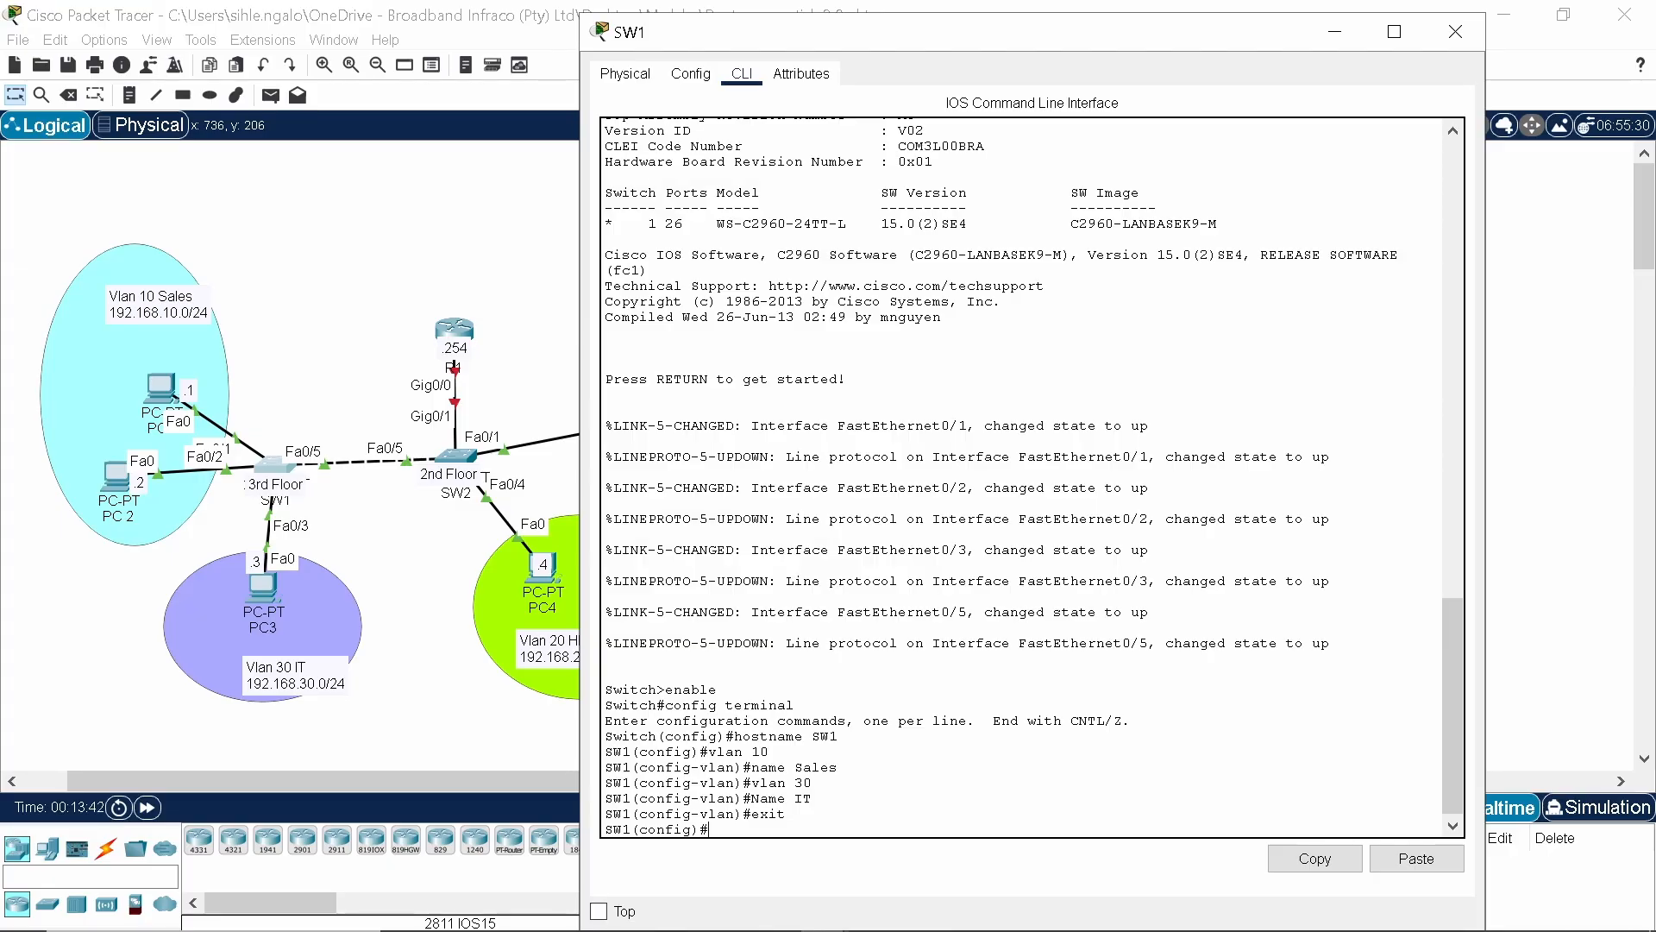
Configure SW1 interfaces f0/1-2 as access ports in VLAN 10.
type("interface range f0/1-2")
key("Return")
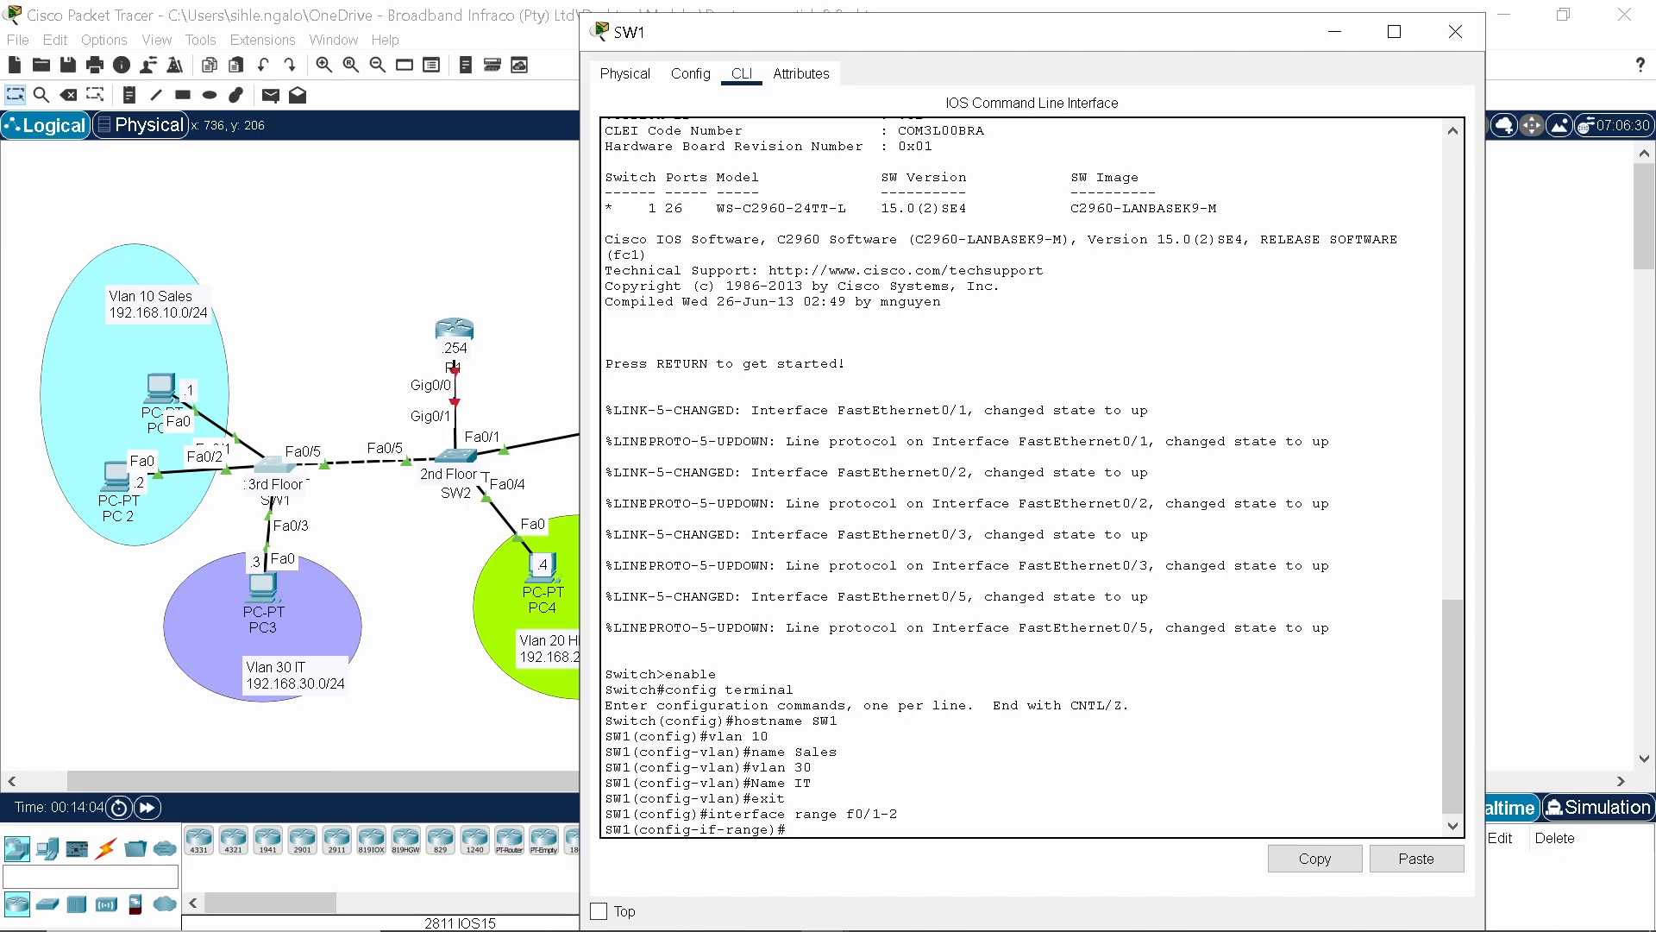
type("switchport mode access")
key("Return")
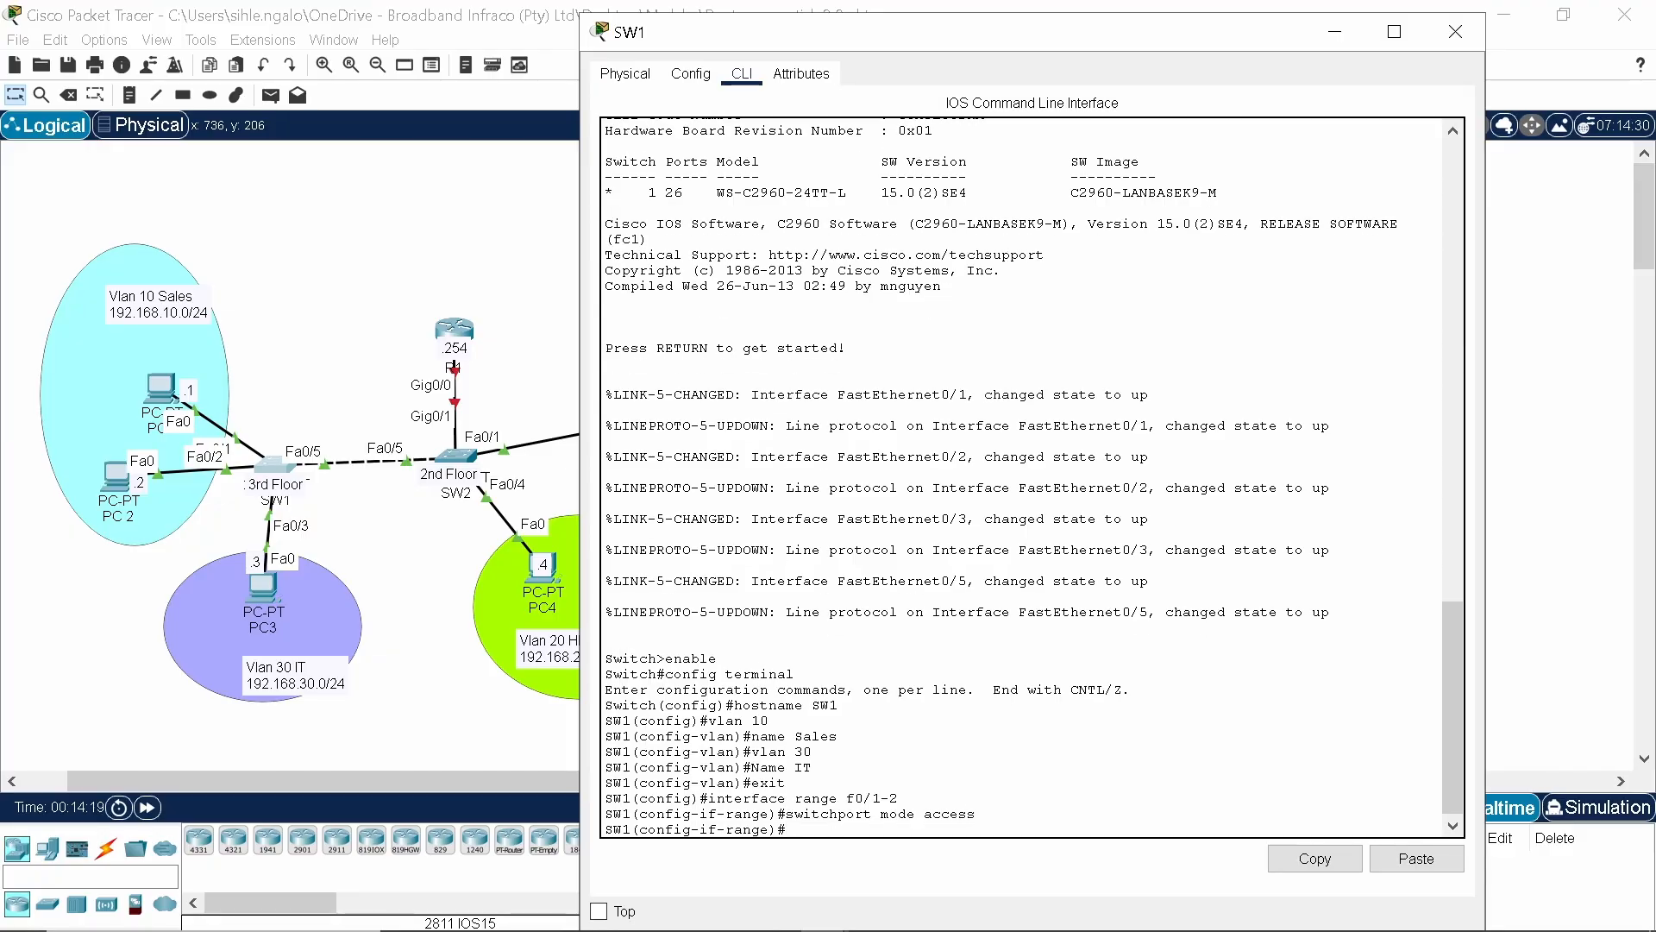
type("sw access vlan 10")
key("Return")
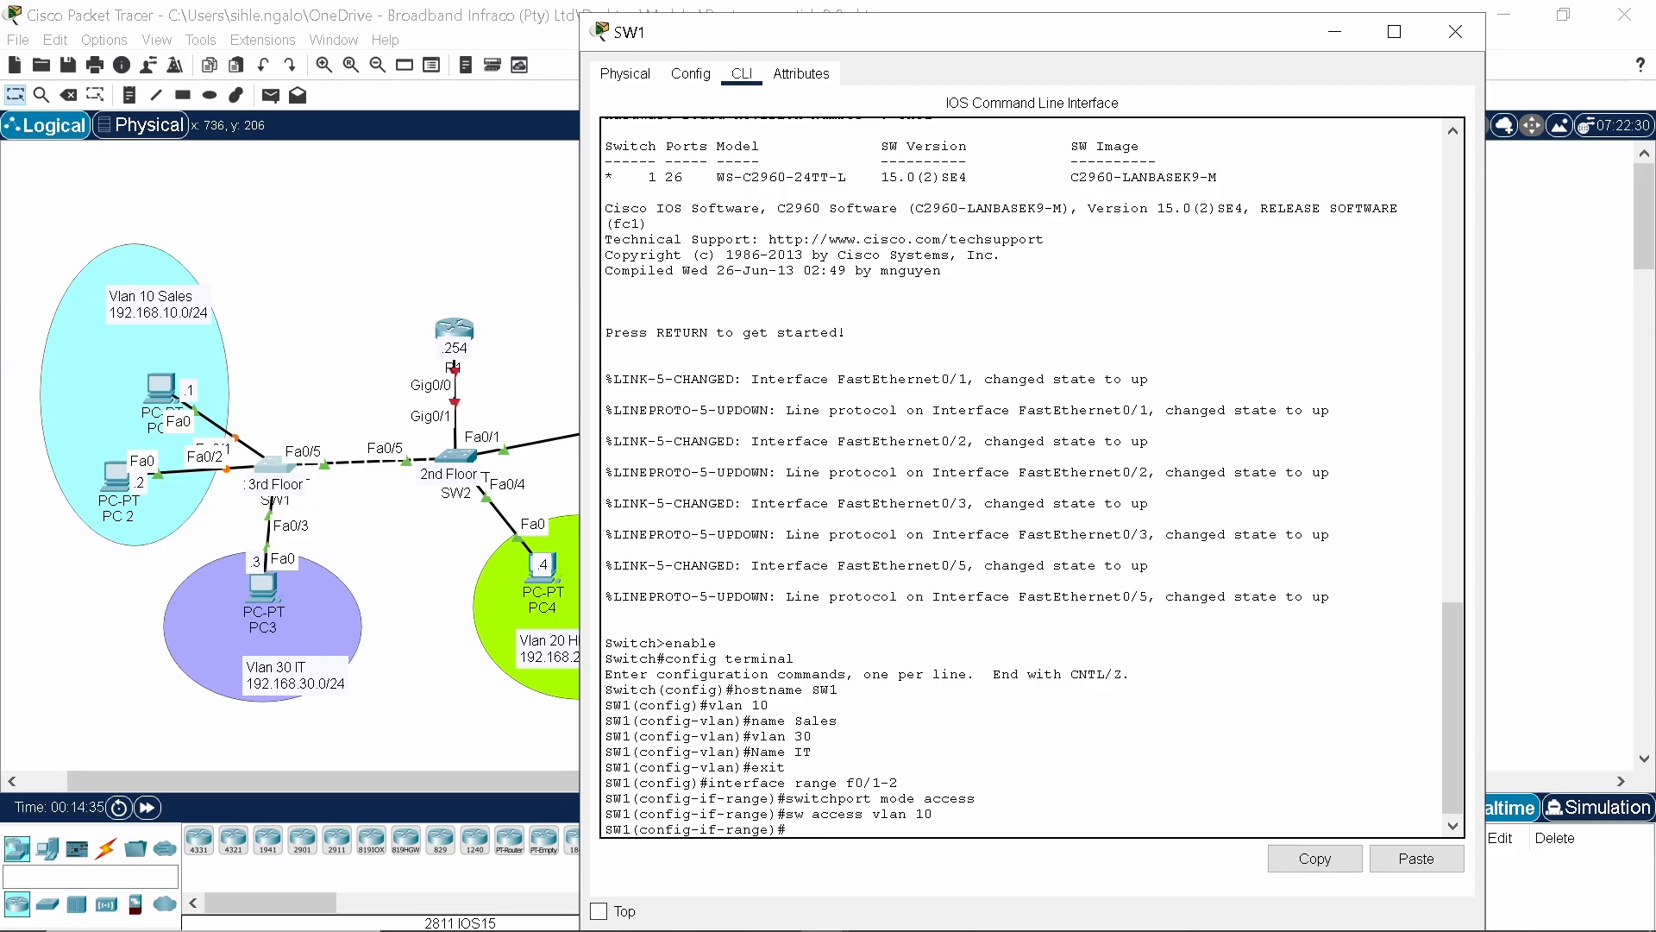
Configure SW1 interface f0/3 as an access port in VLAN 30.
type("int f0/3")
key("Return")
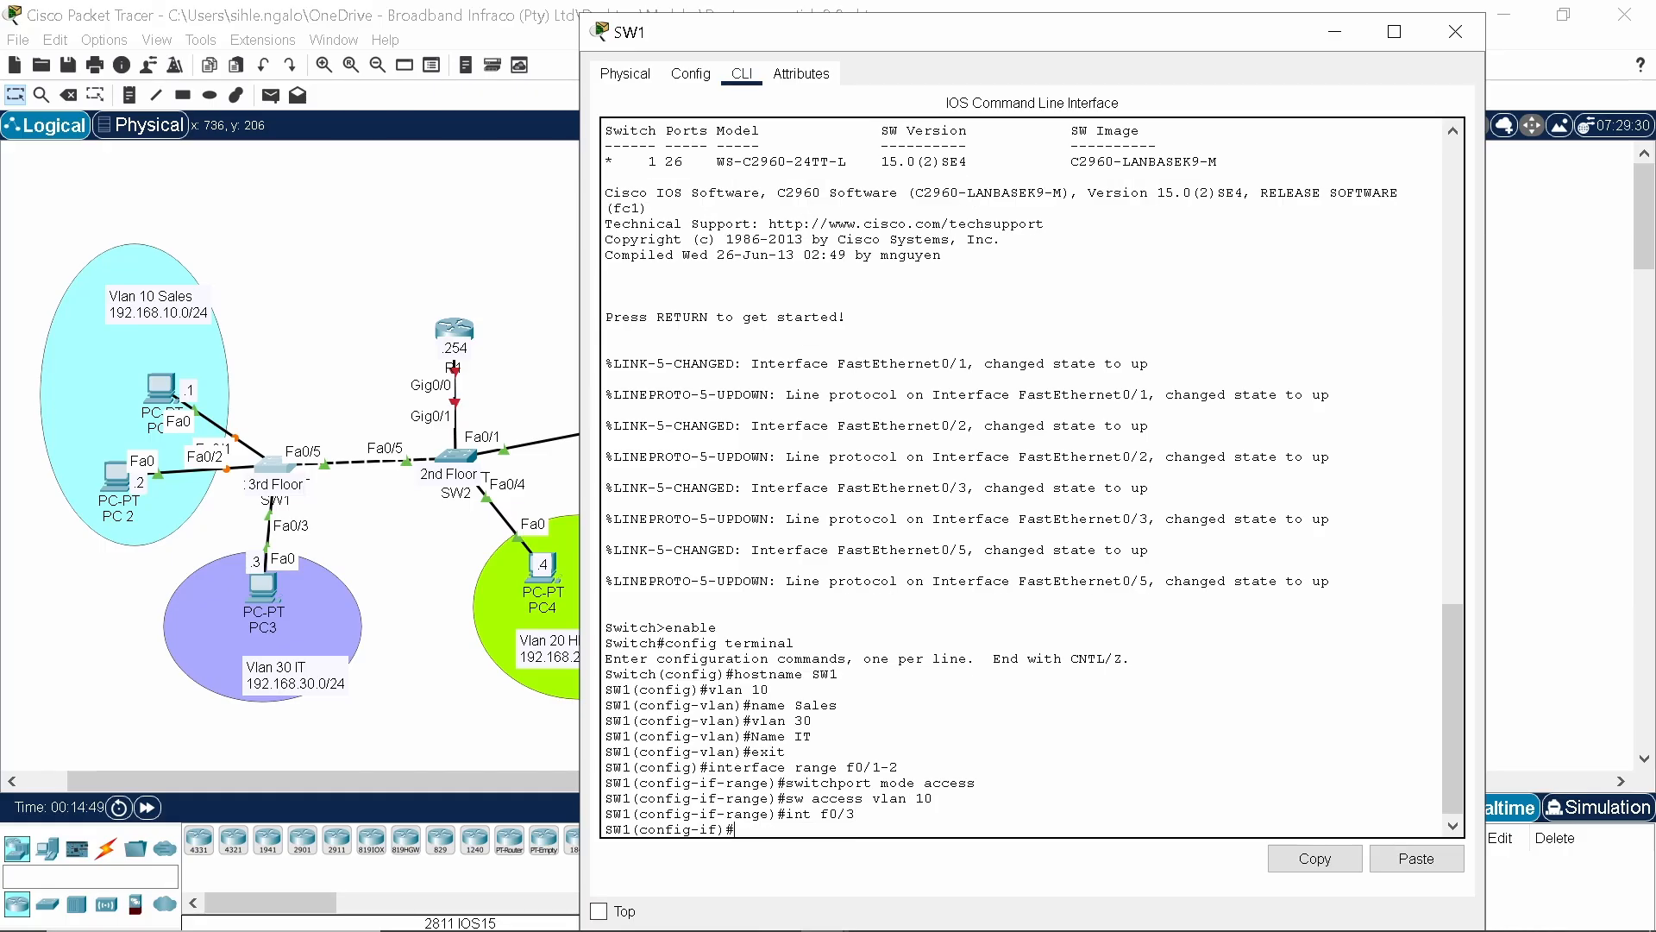
type("sw mode access")
key("Return")
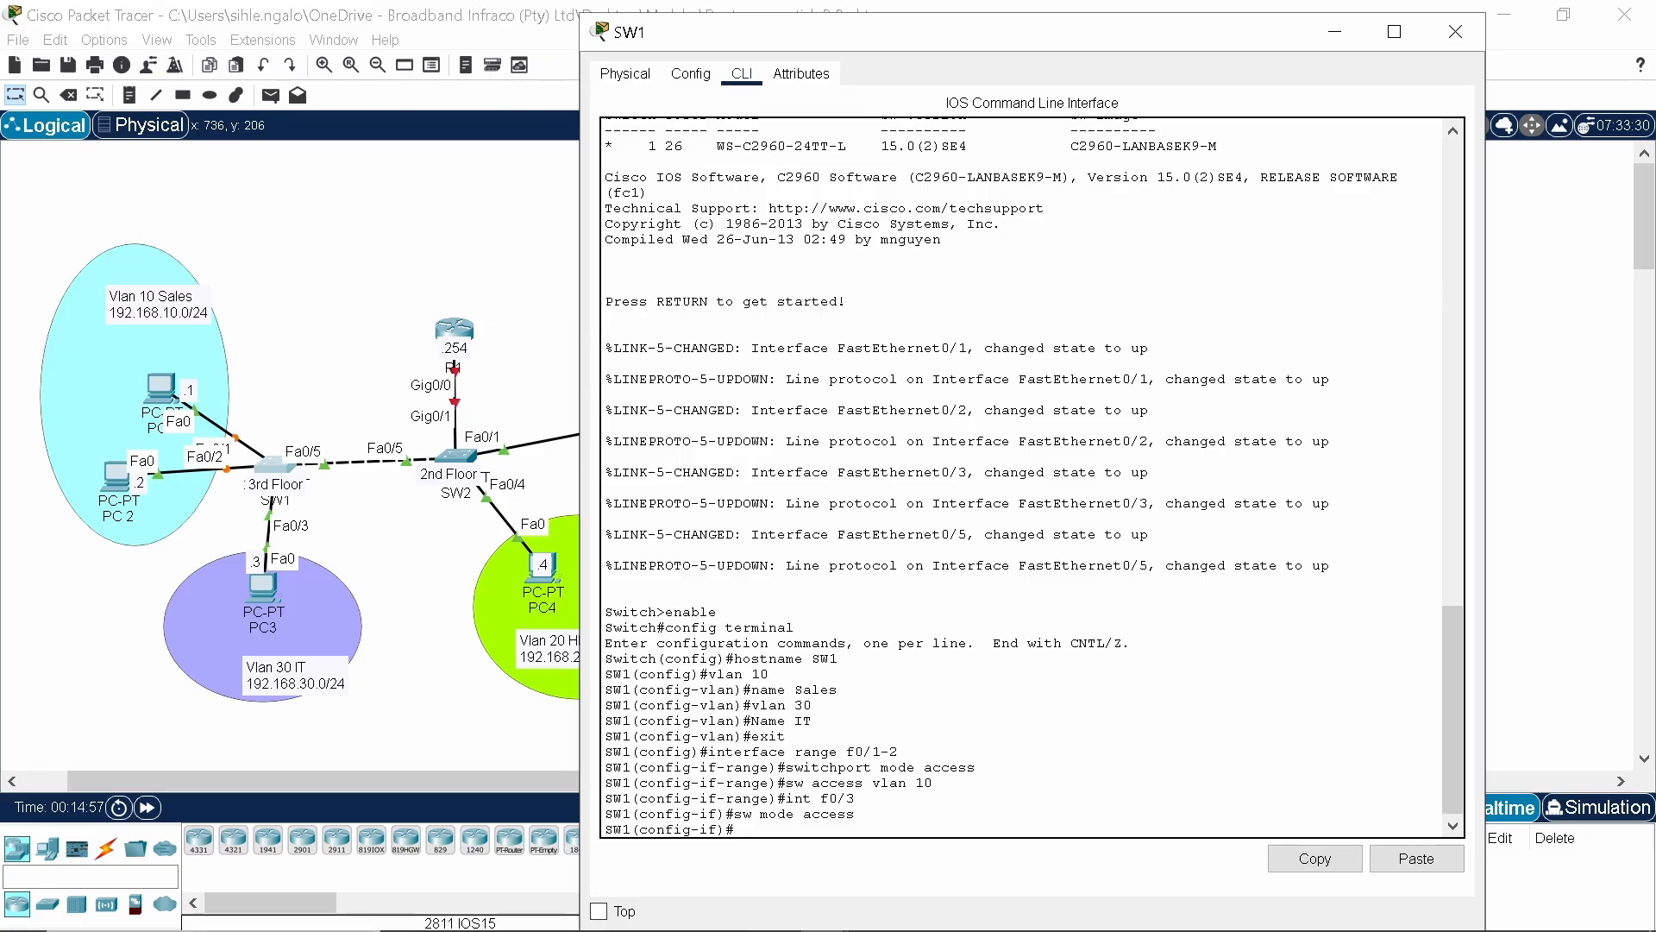
type("sw access vlan 30")
key("Return")
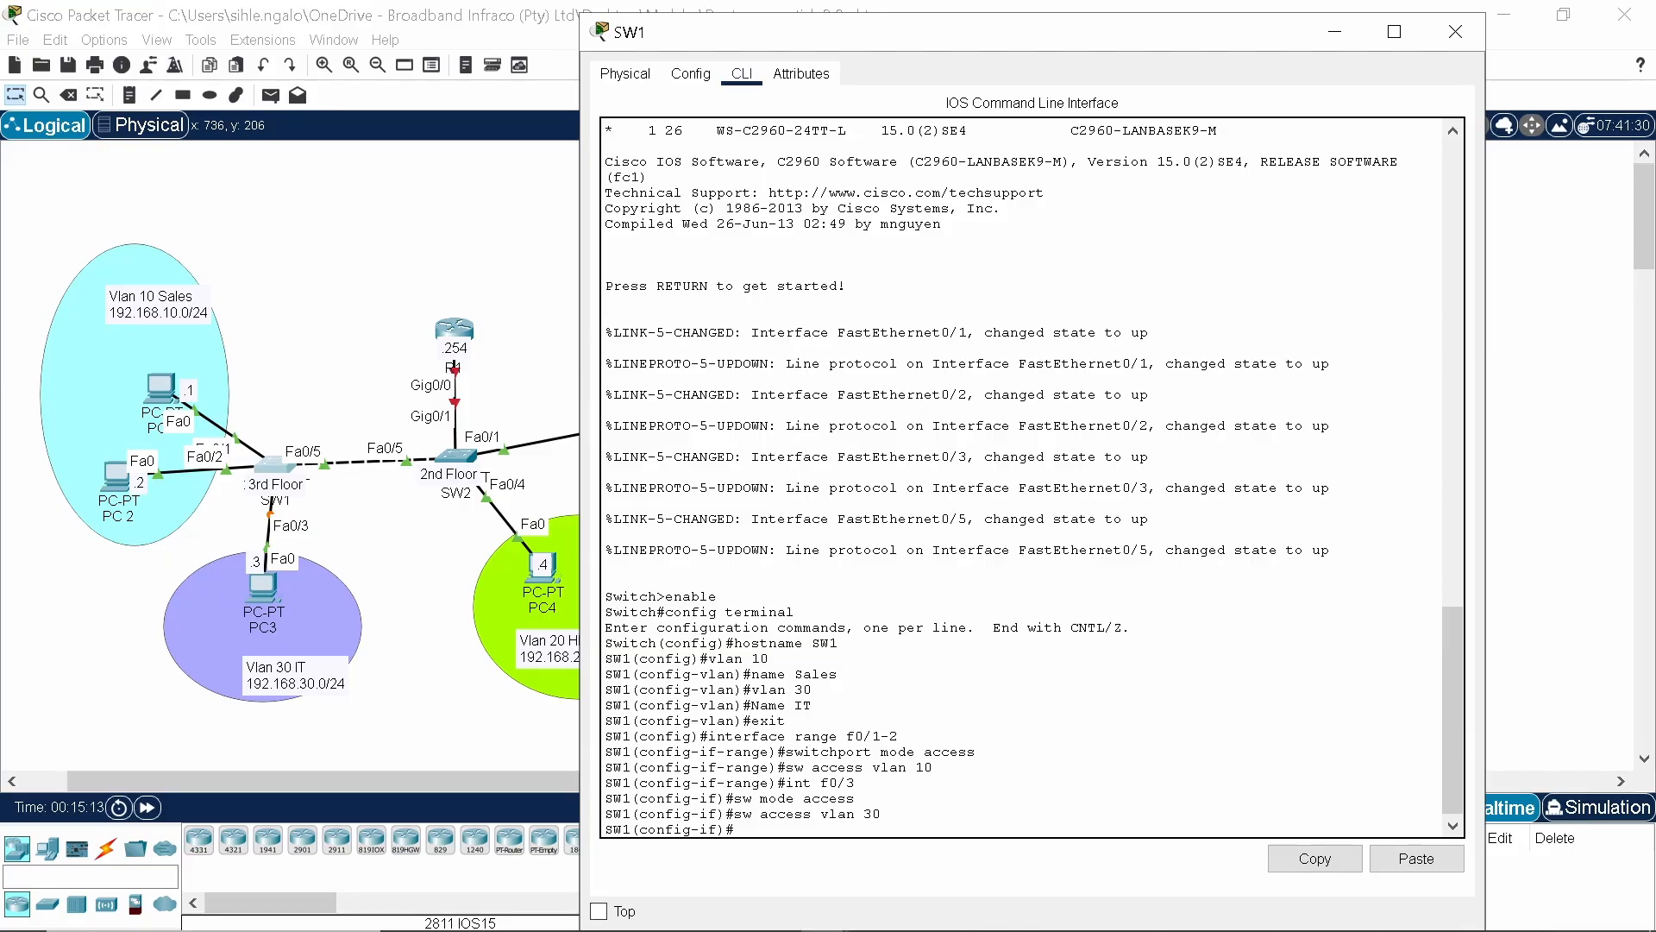
Configure SW1 interface f0/5, the link to SW2, as a trunk port and close the switch's window.
type("int f0/5")
key("Return")
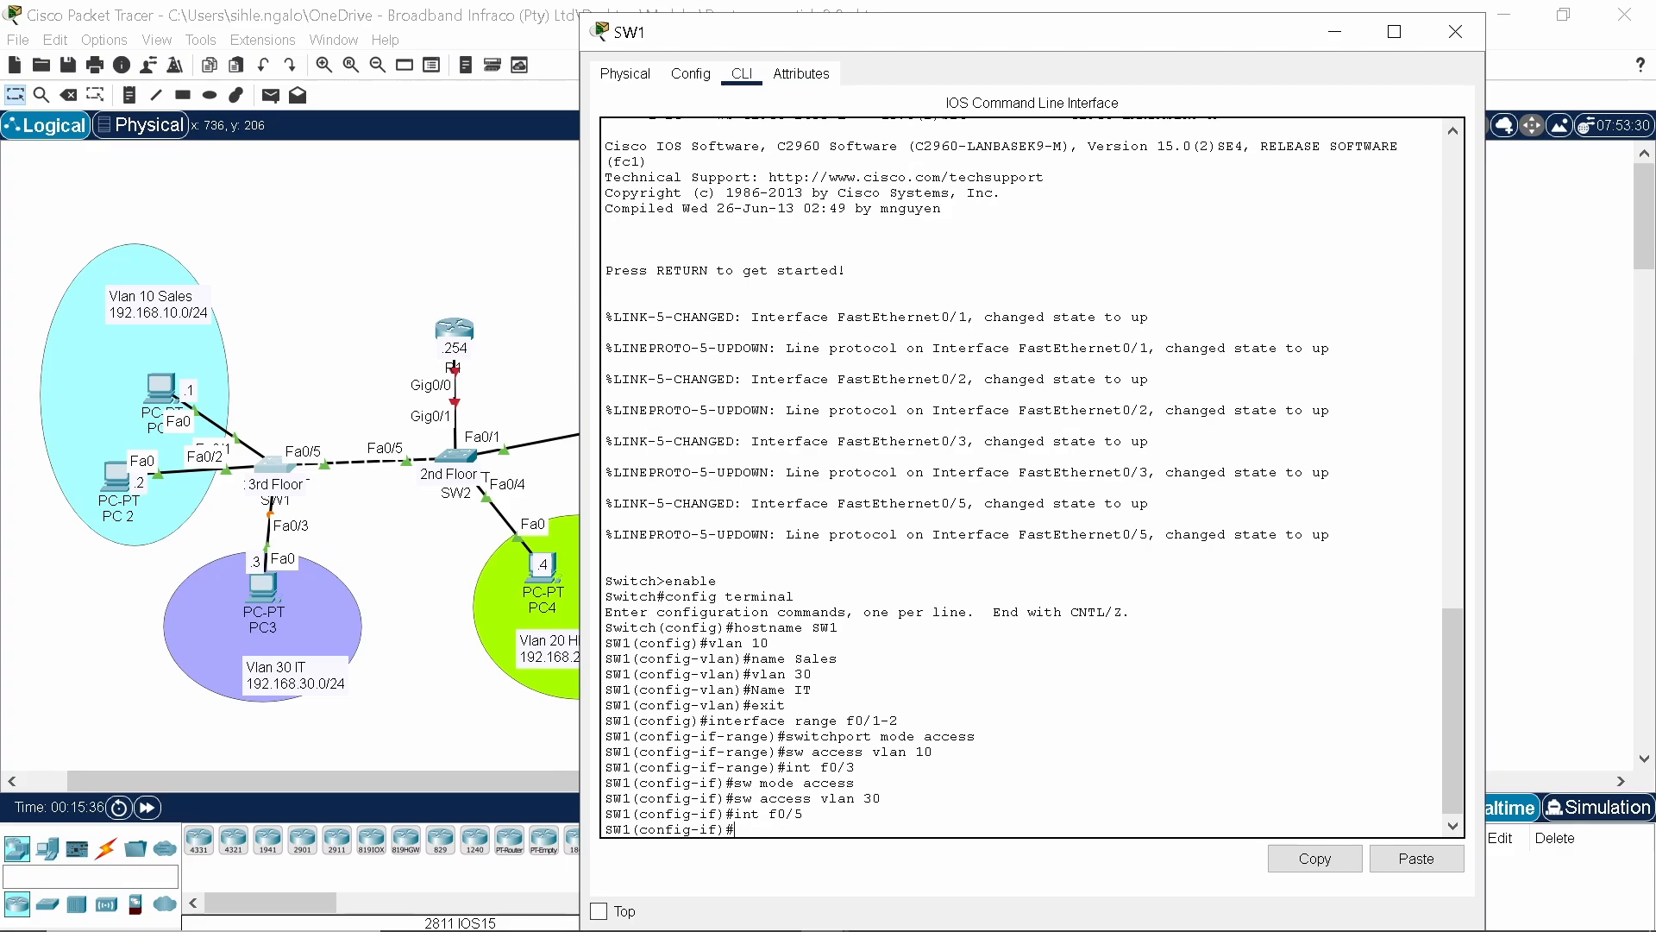
type("sw mode")
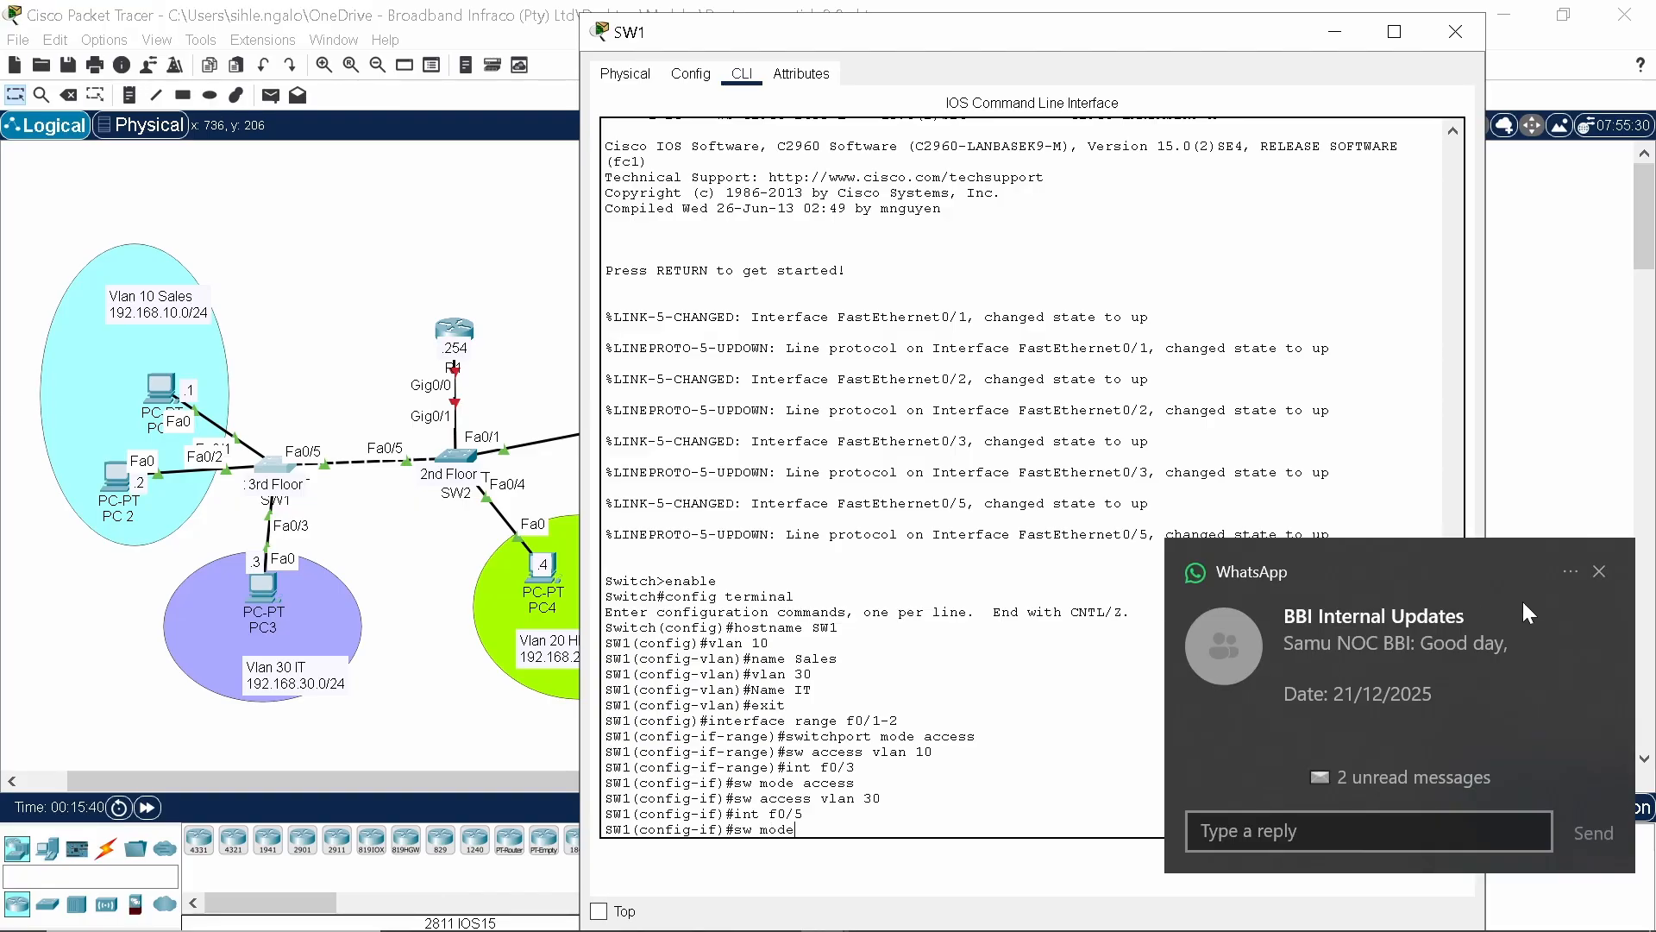
left_click(1598, 571)
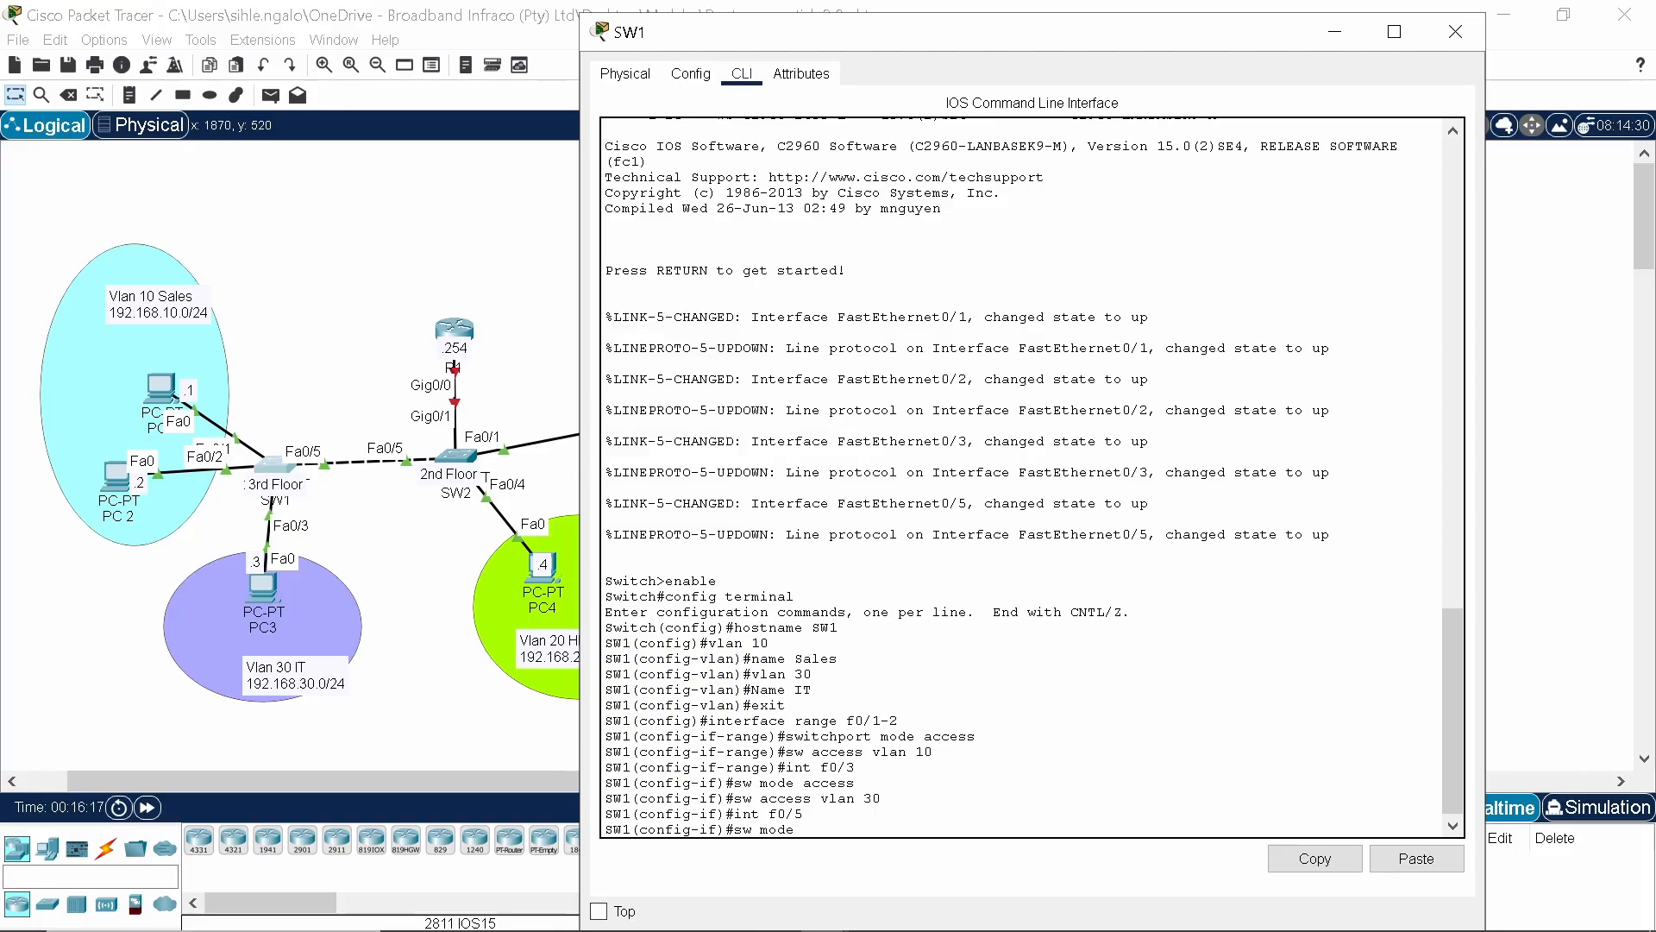
type("trunk")
key("Return")
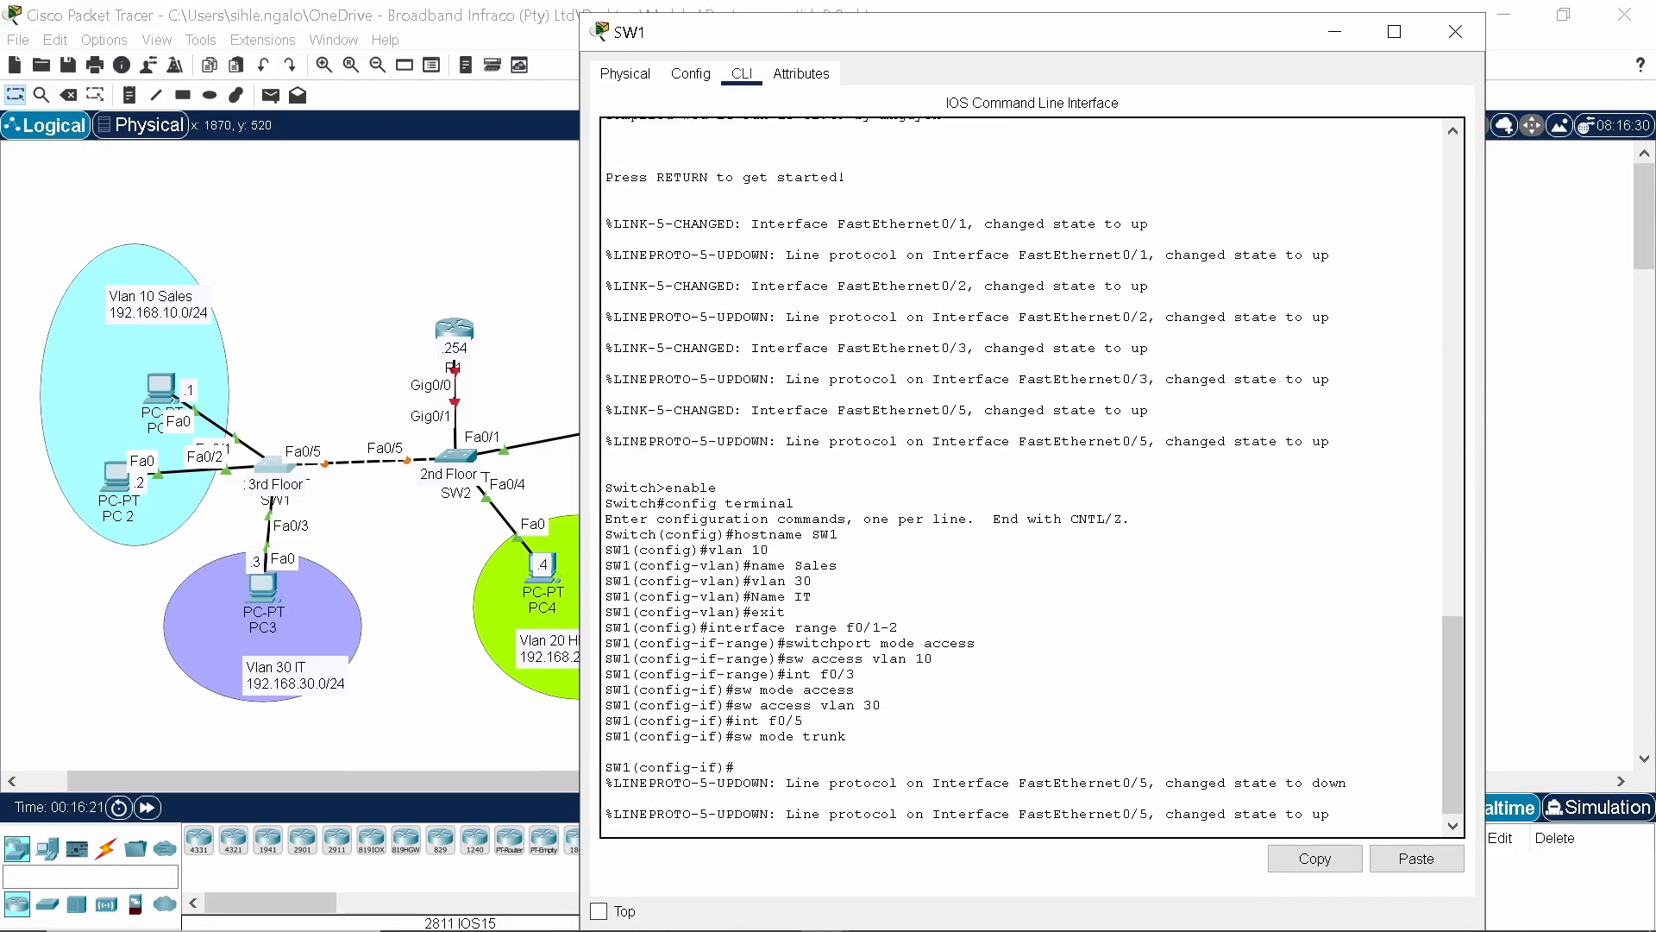
key("Return")
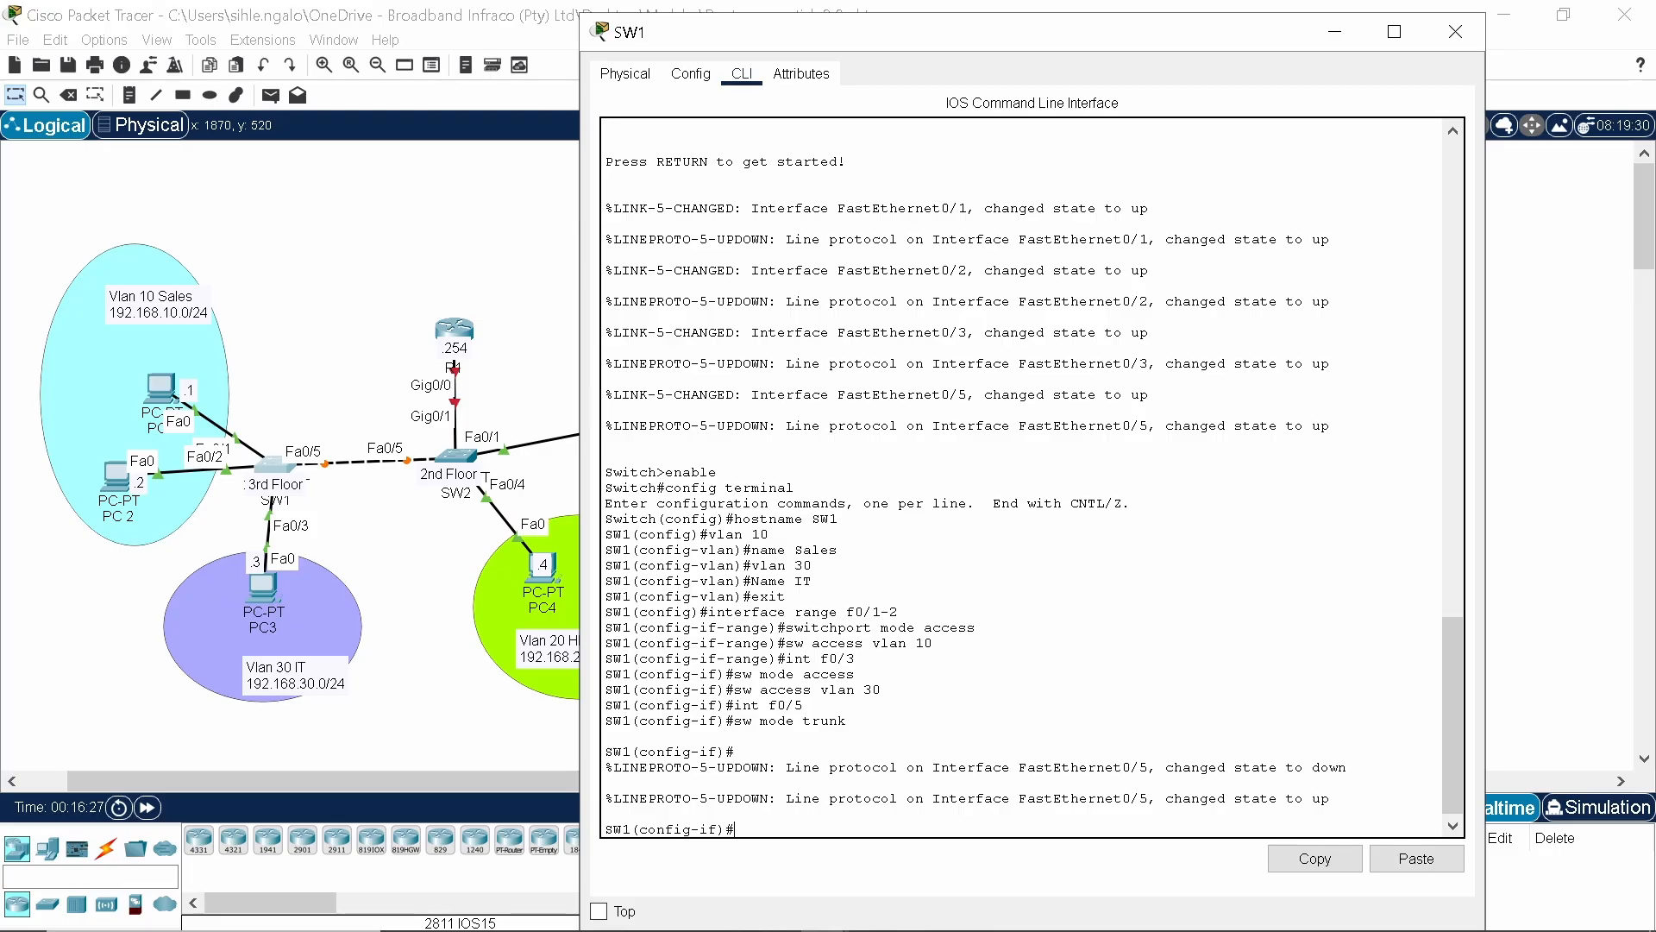
left_click(1454, 38)
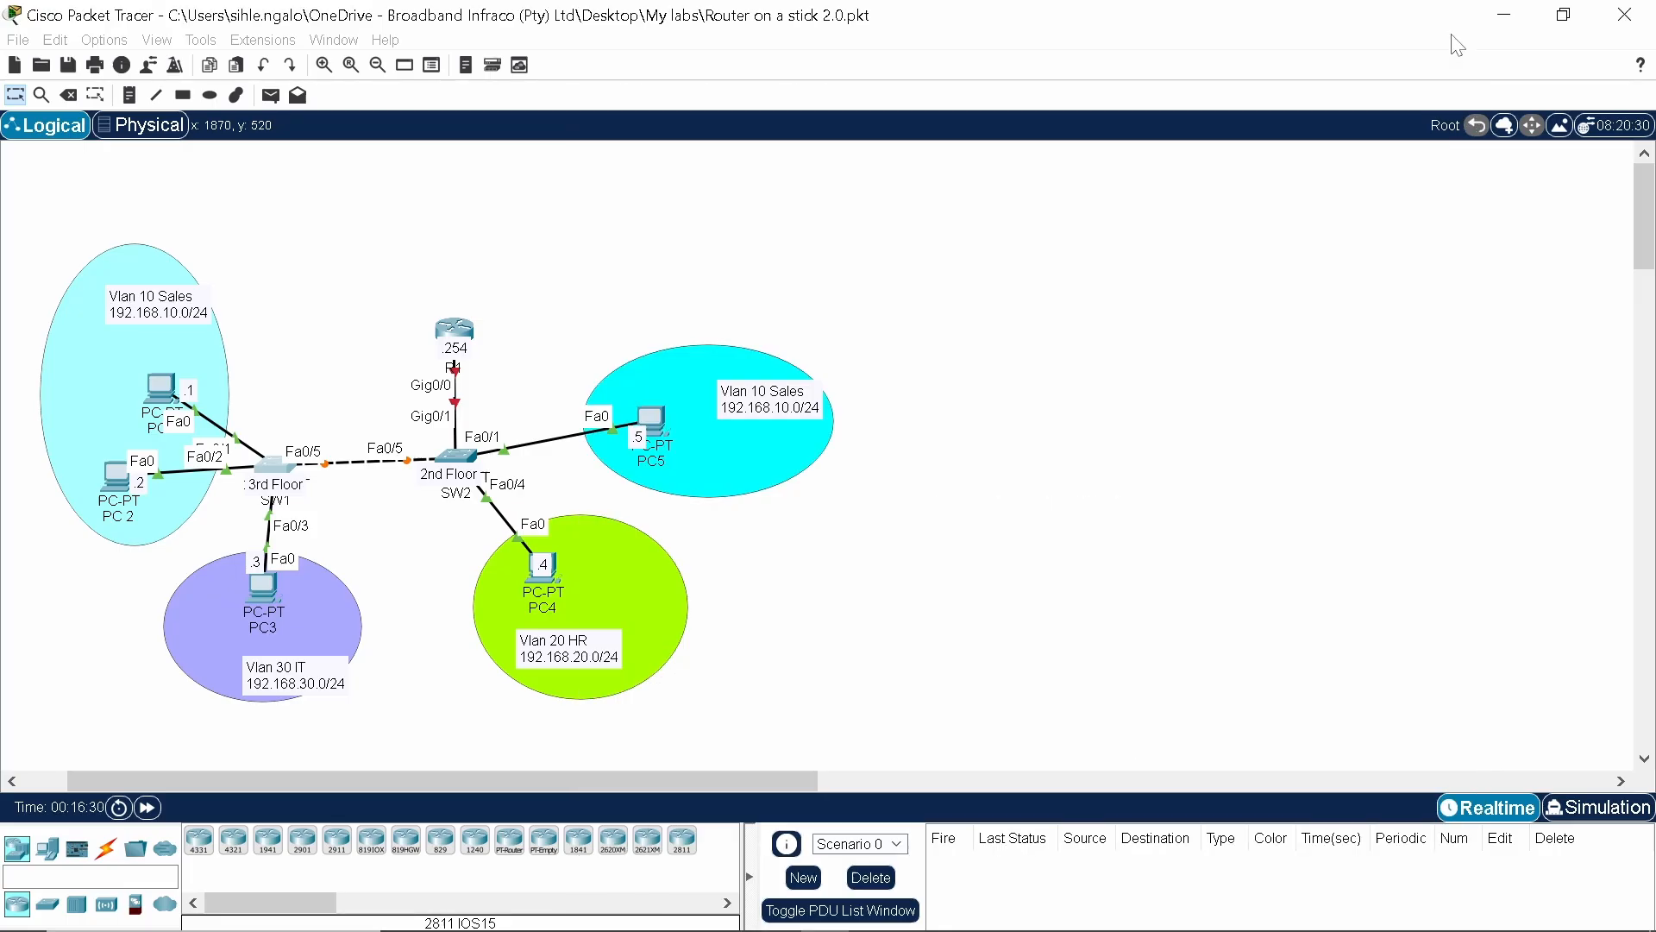
Open the command line of the 2nd floor switch SW2 and enter global configuration mode.
left_click(462, 457)
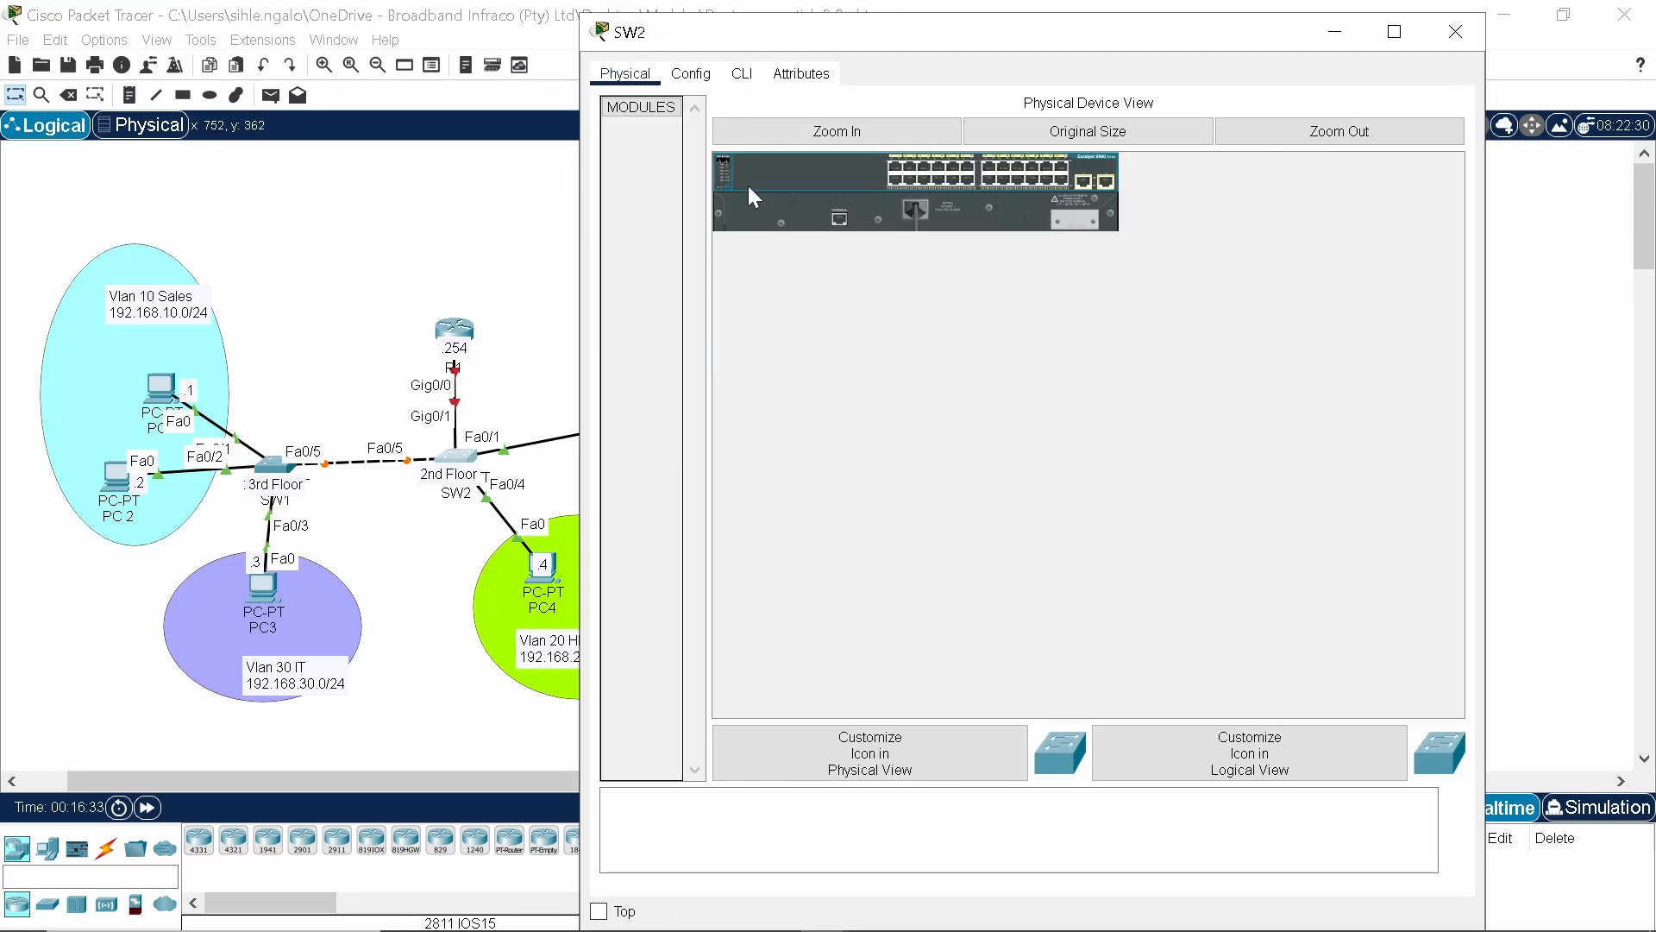
left_click(741, 74)
key("Return")
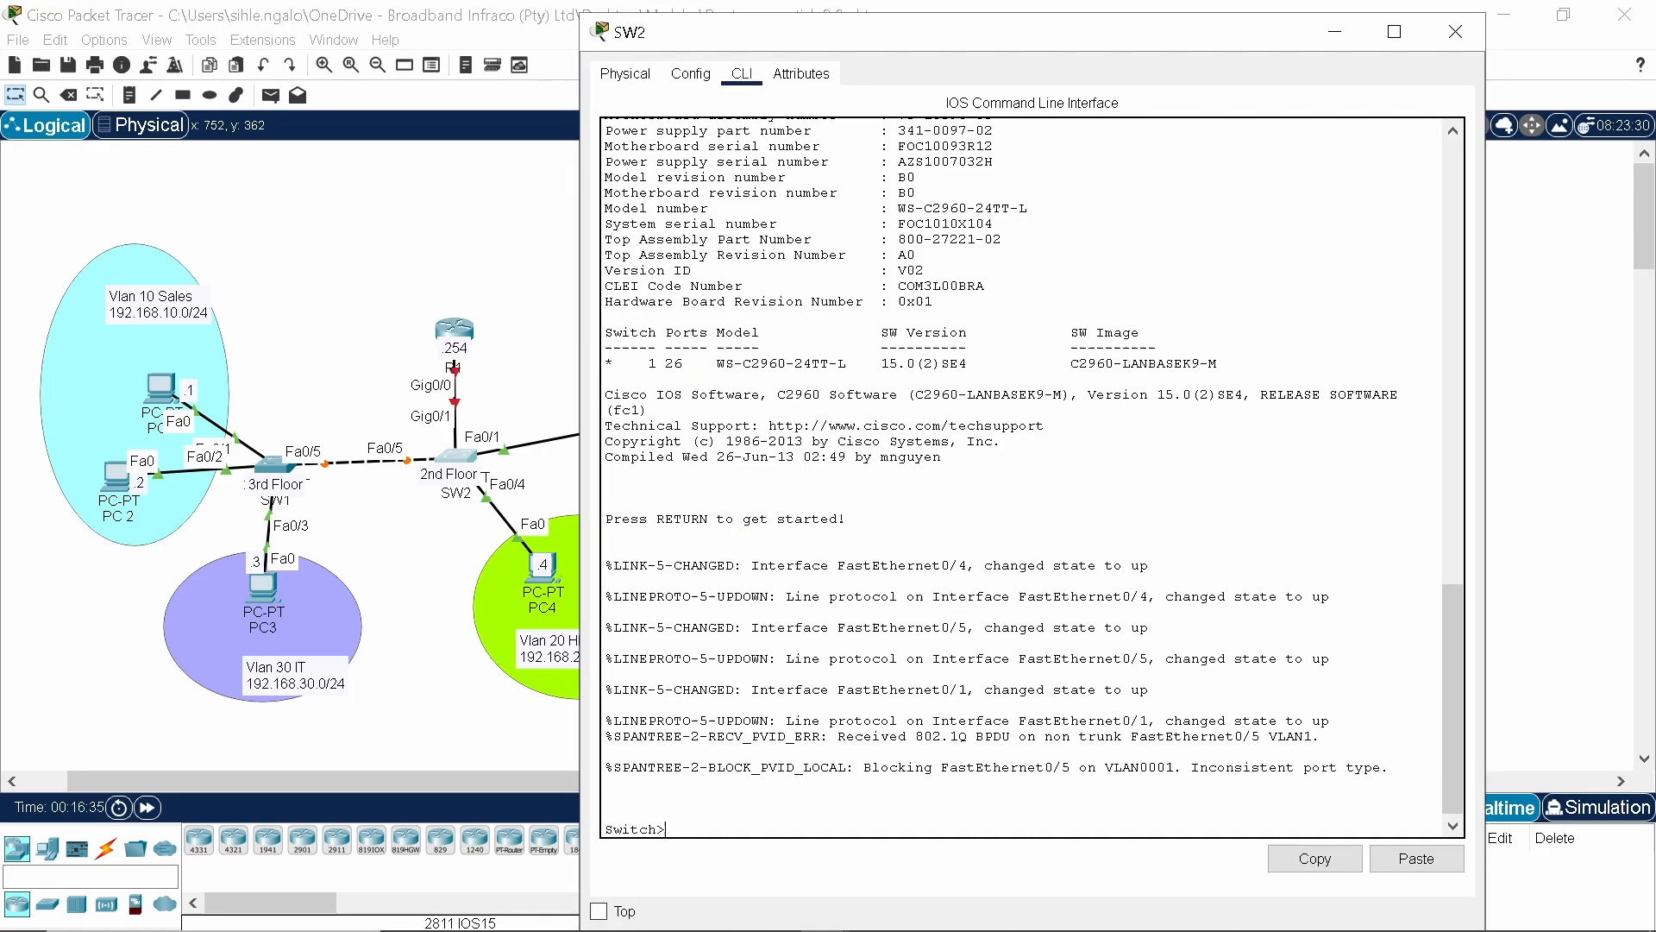
type("enable")
key("Return")
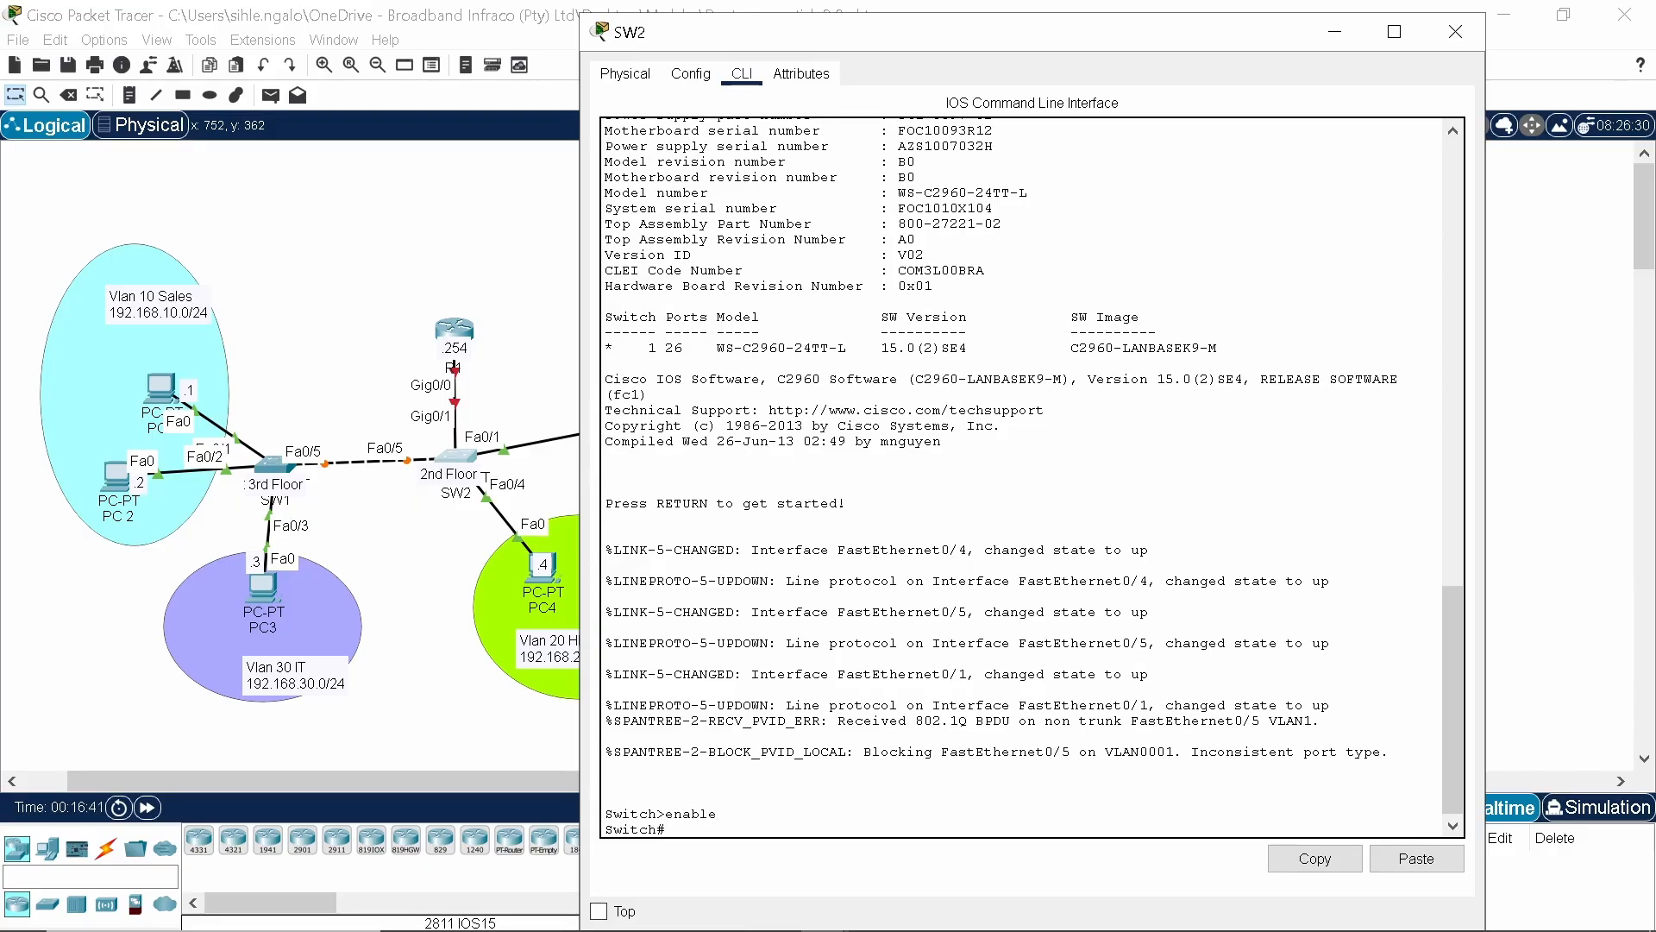
type("conf t")
key("Return")
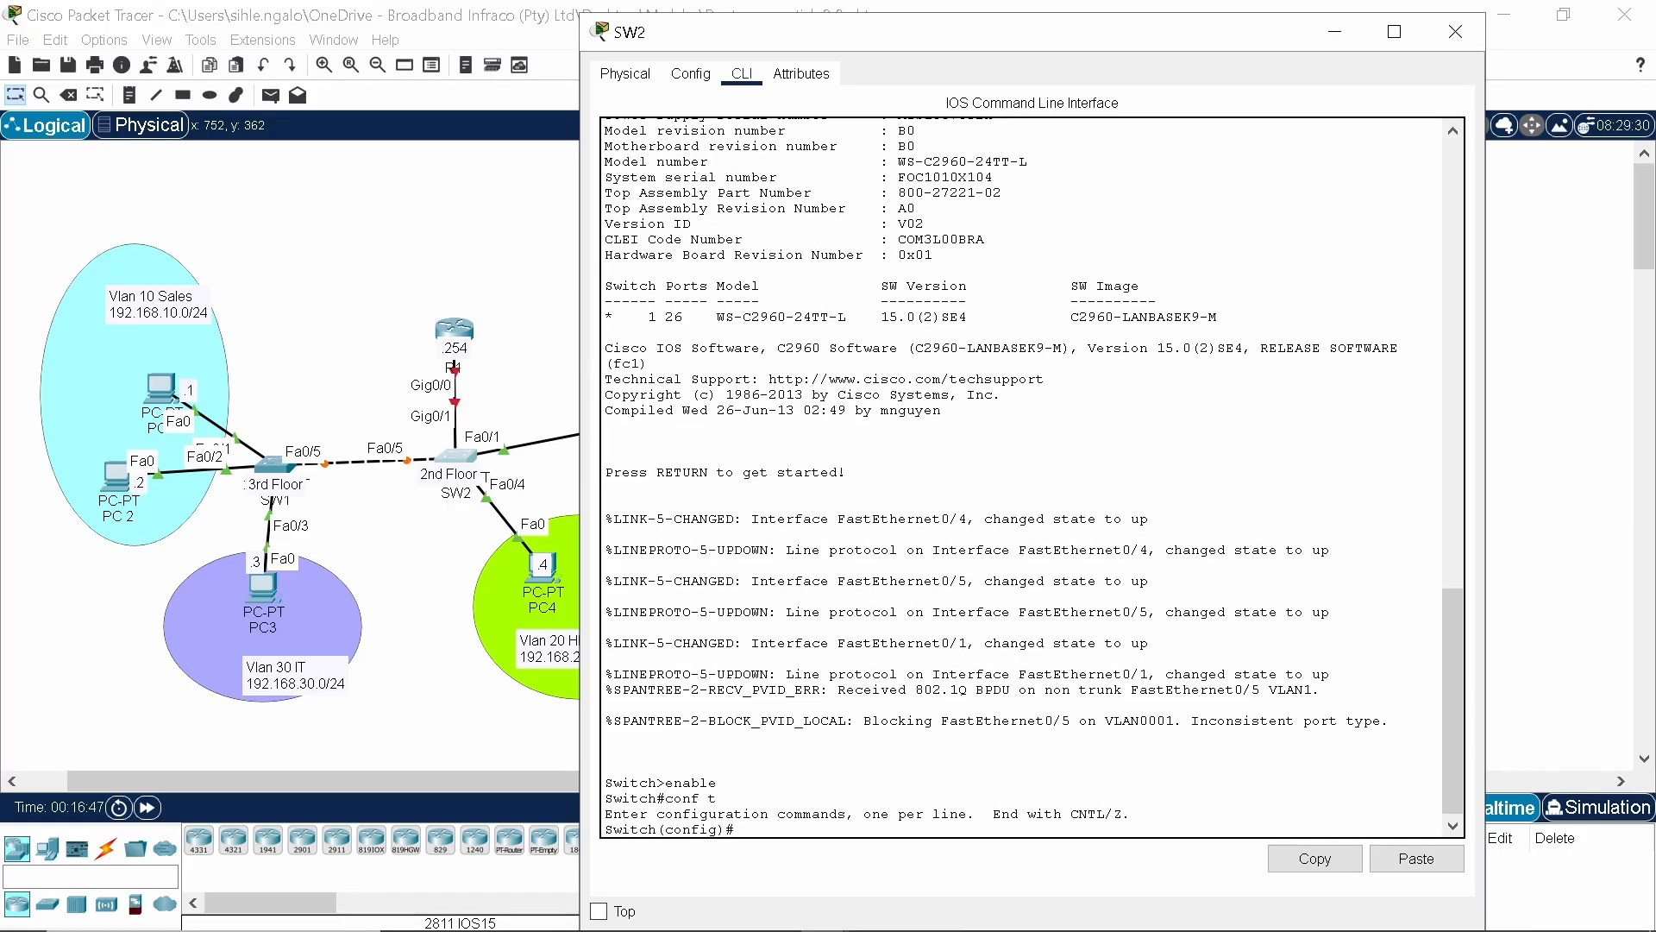
Set the 2nd floor switch's hostname to SW2.
type("h")
type("ostnam")
type("e SW")
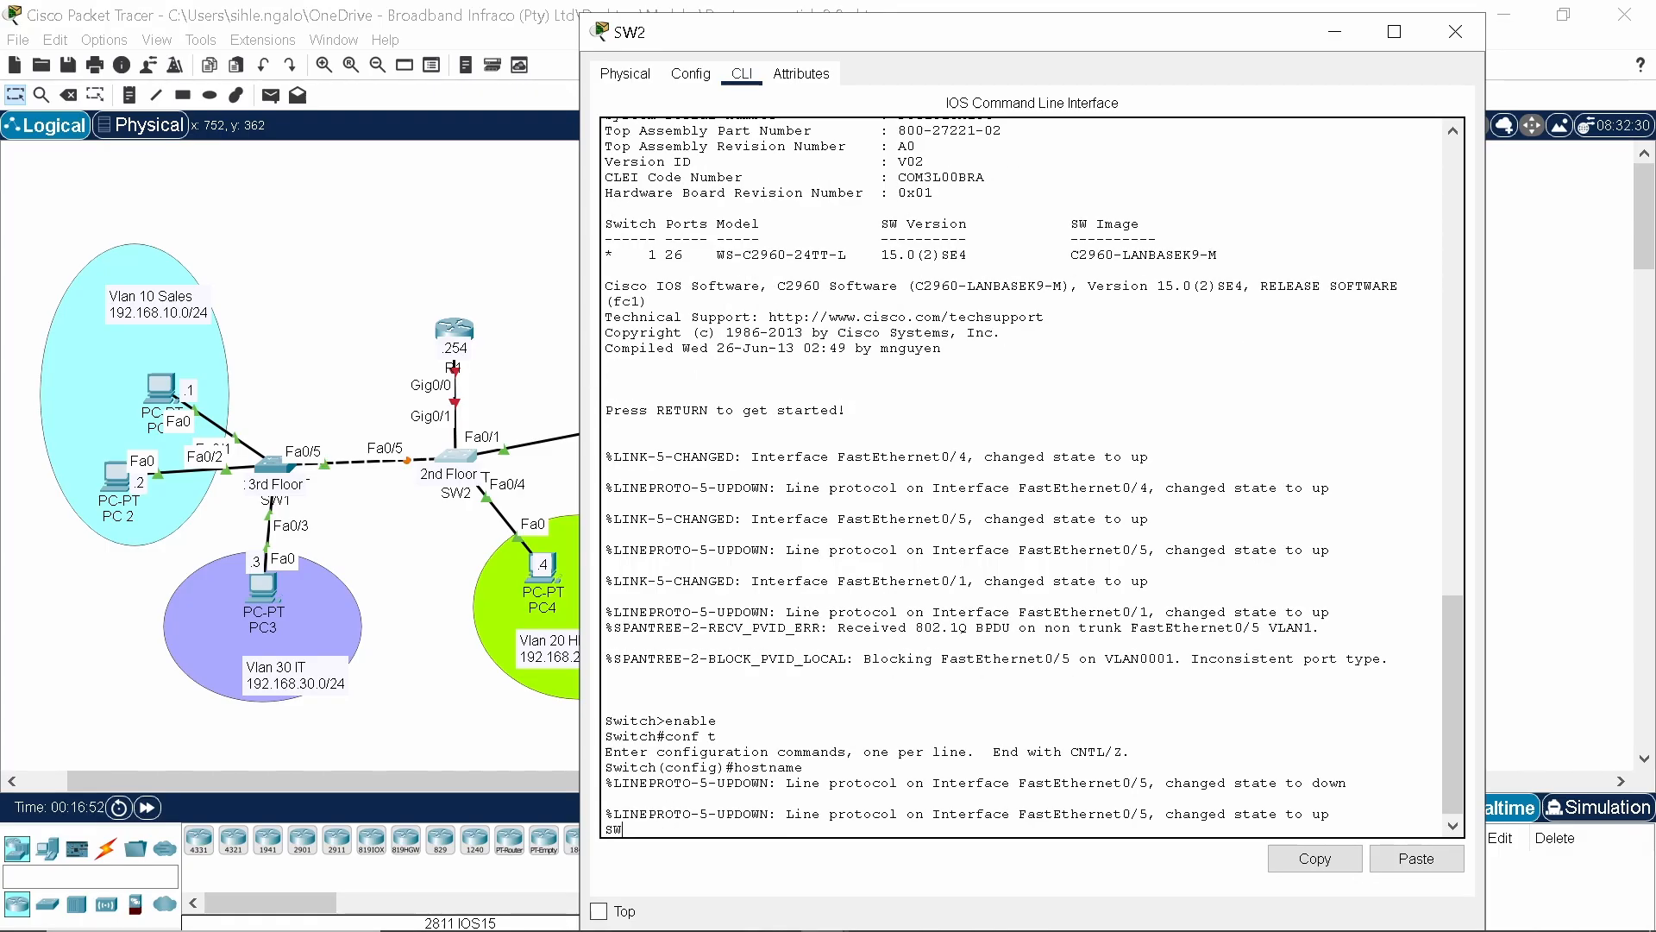
key("Return")
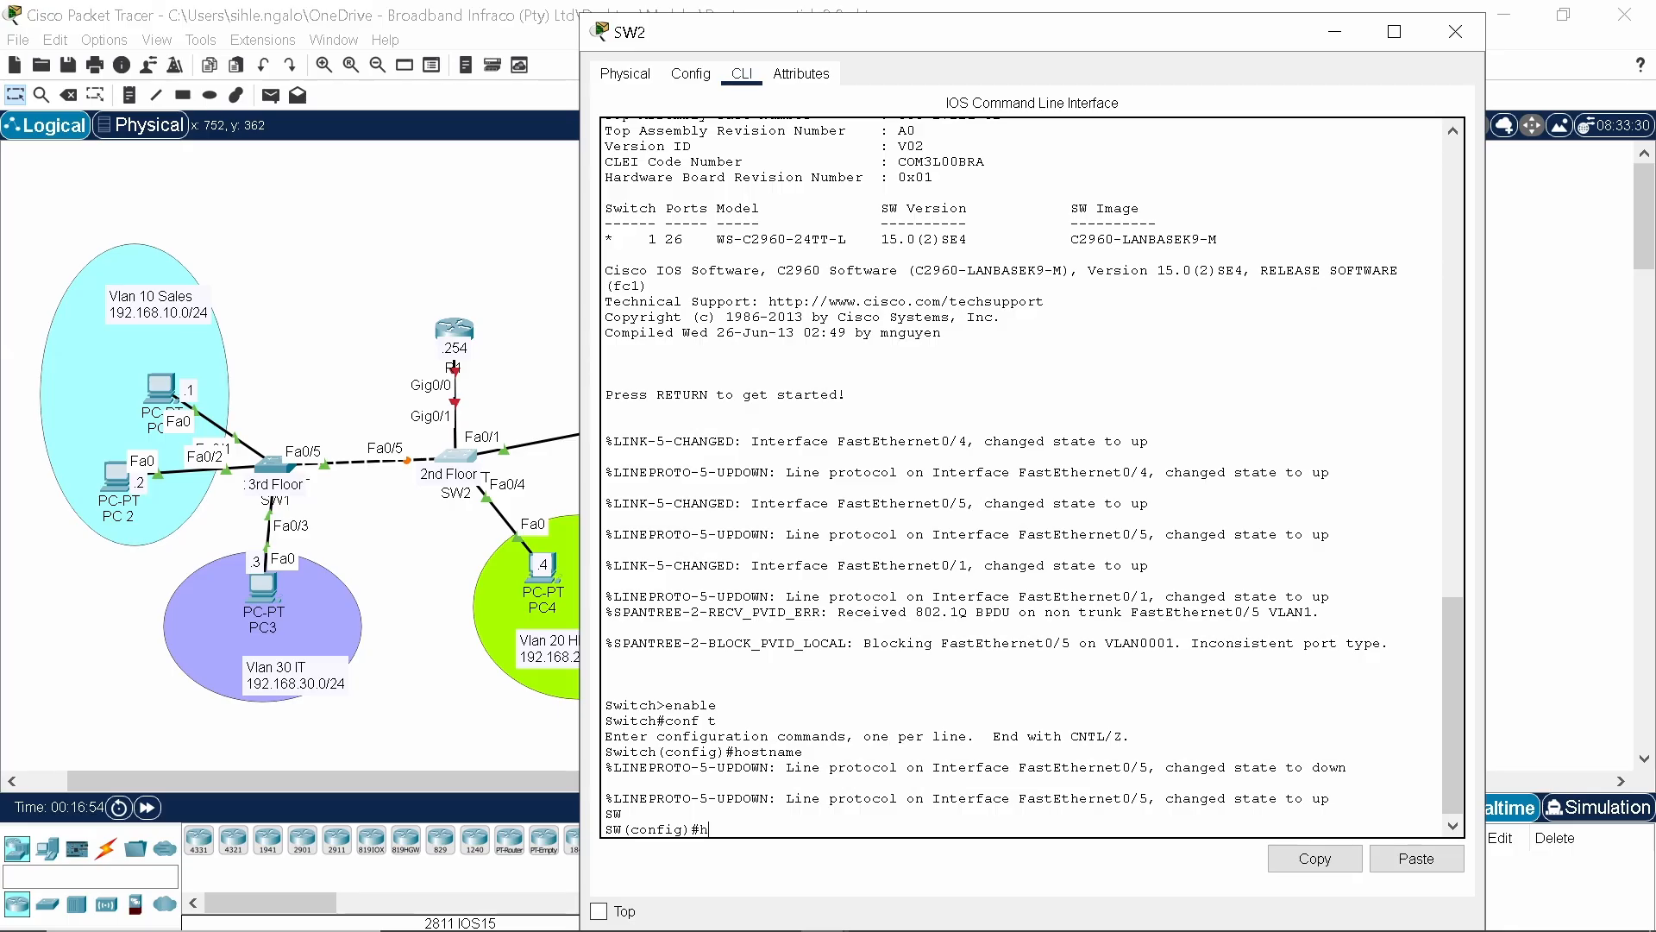
type("hostname SW")
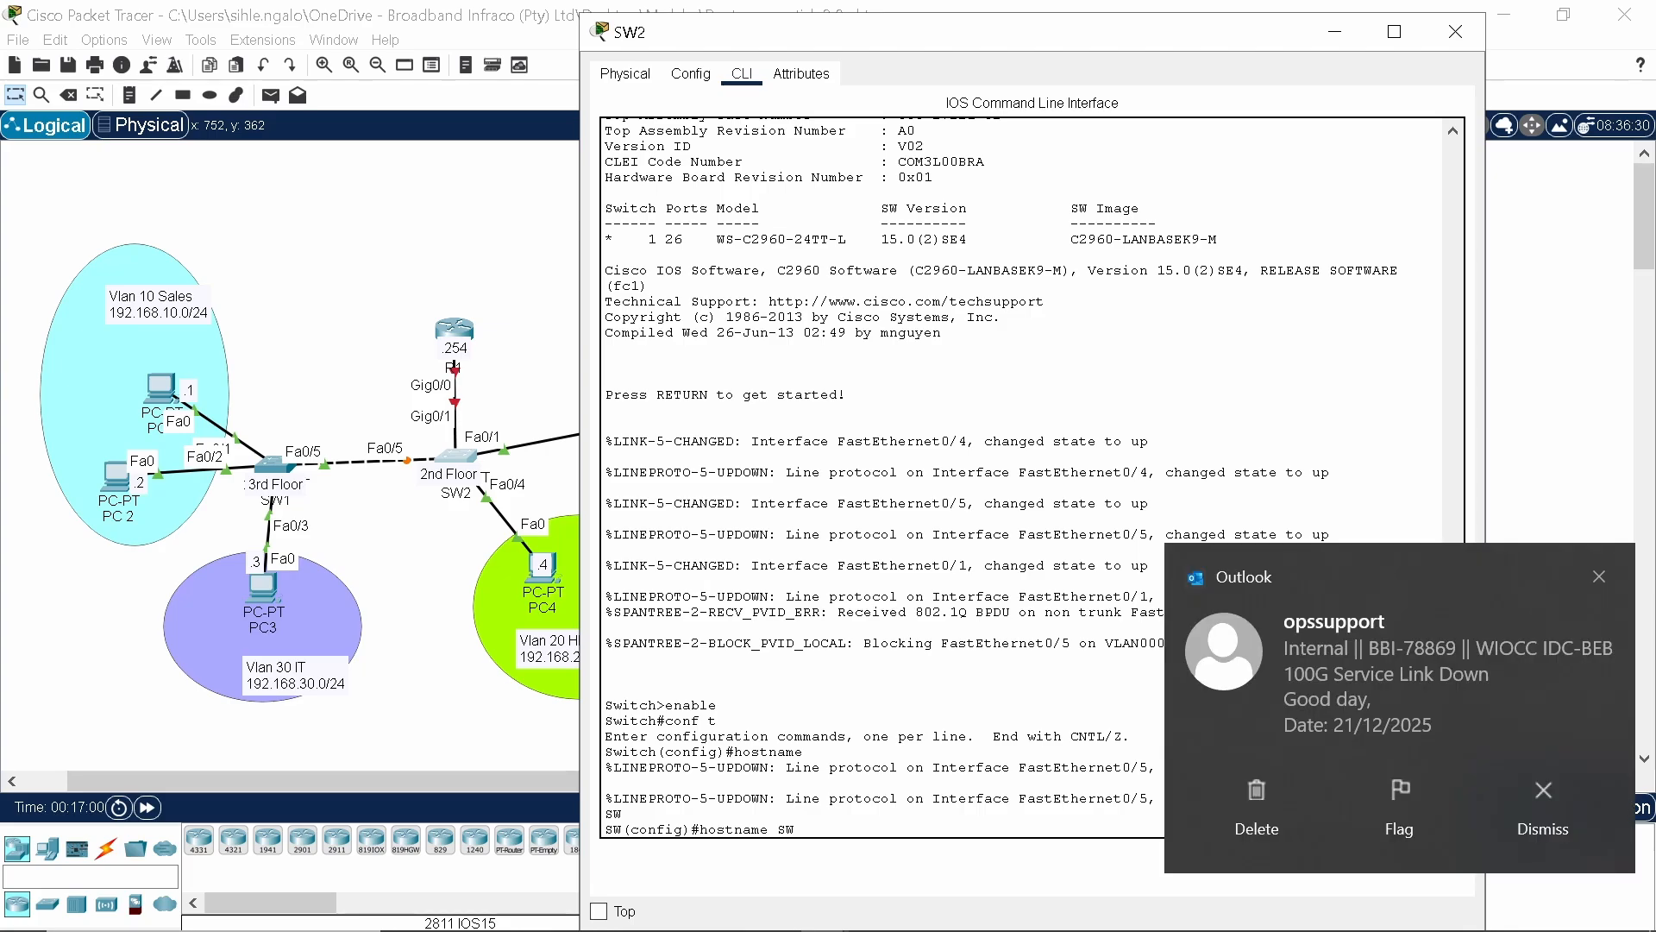
type("3")
key("BackSpace")
left_click(1600, 575)
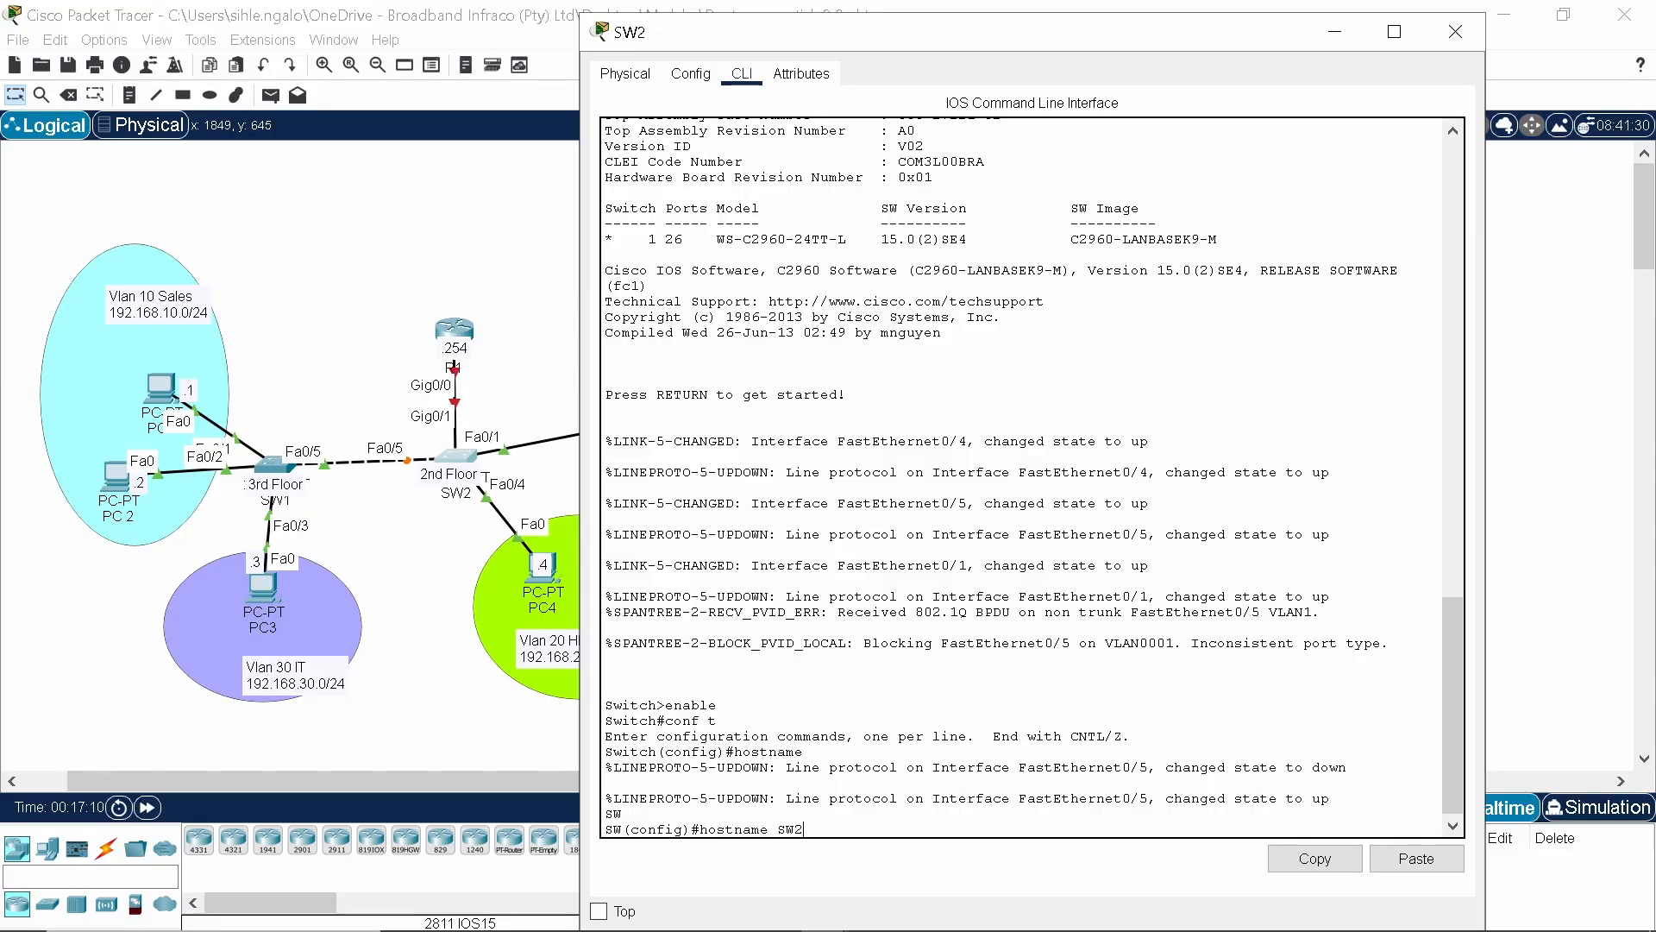
key("Return")
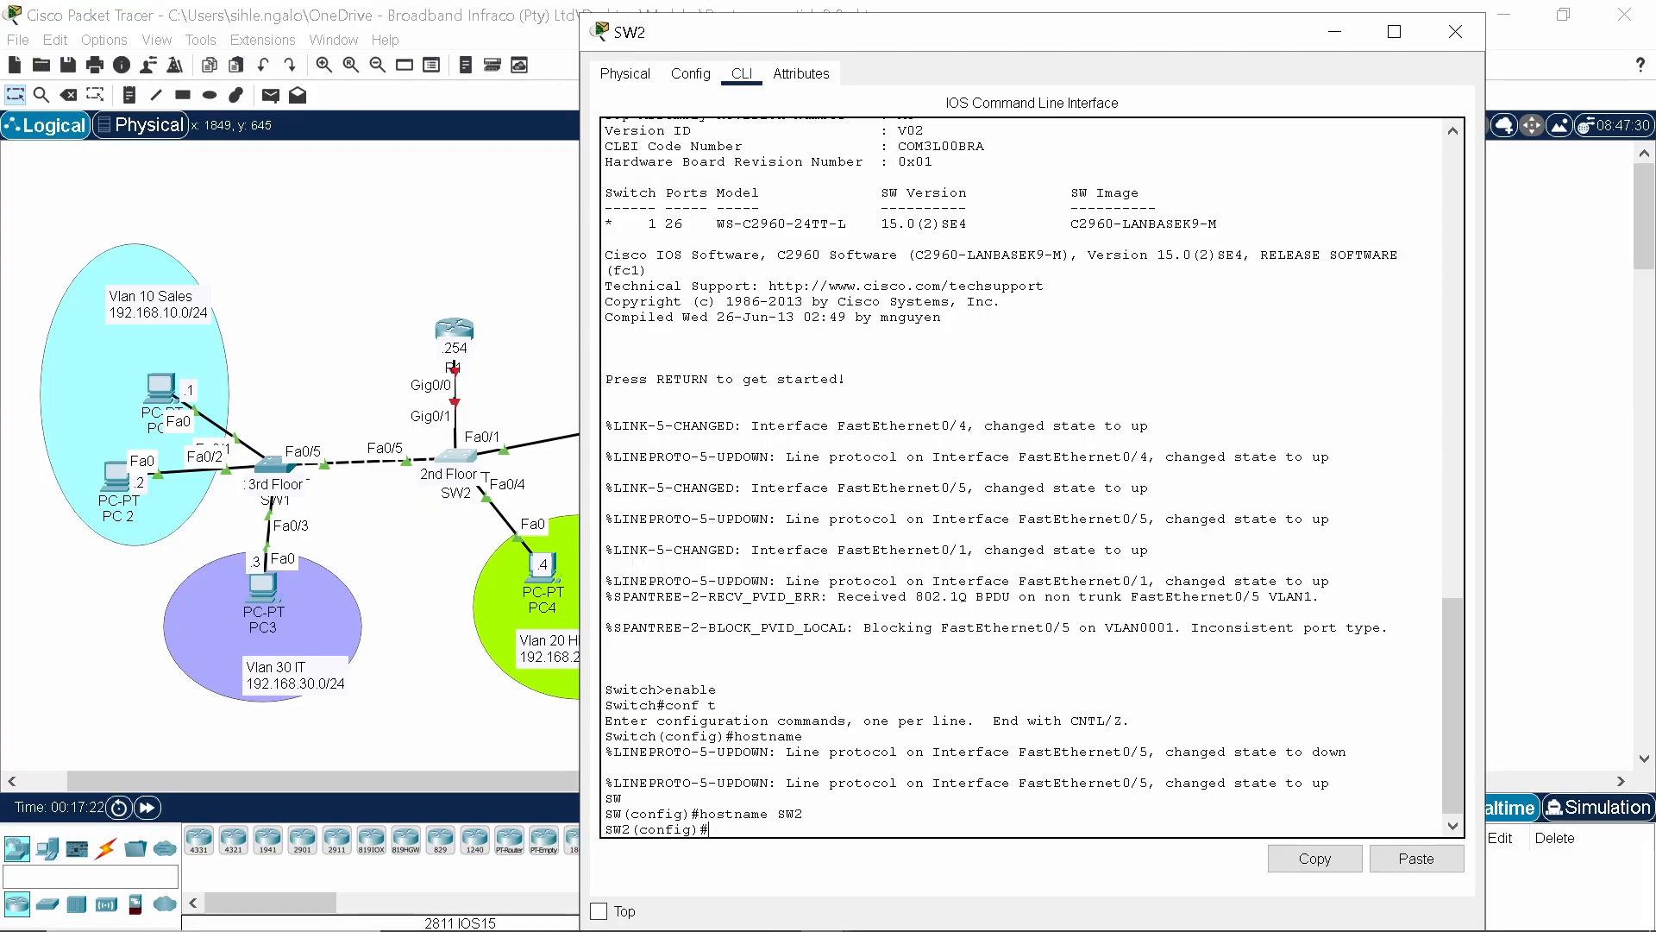
Configure SW2 interface f0/1 as an access port in VLAN 10.
type("int f0/1")
key("Return")
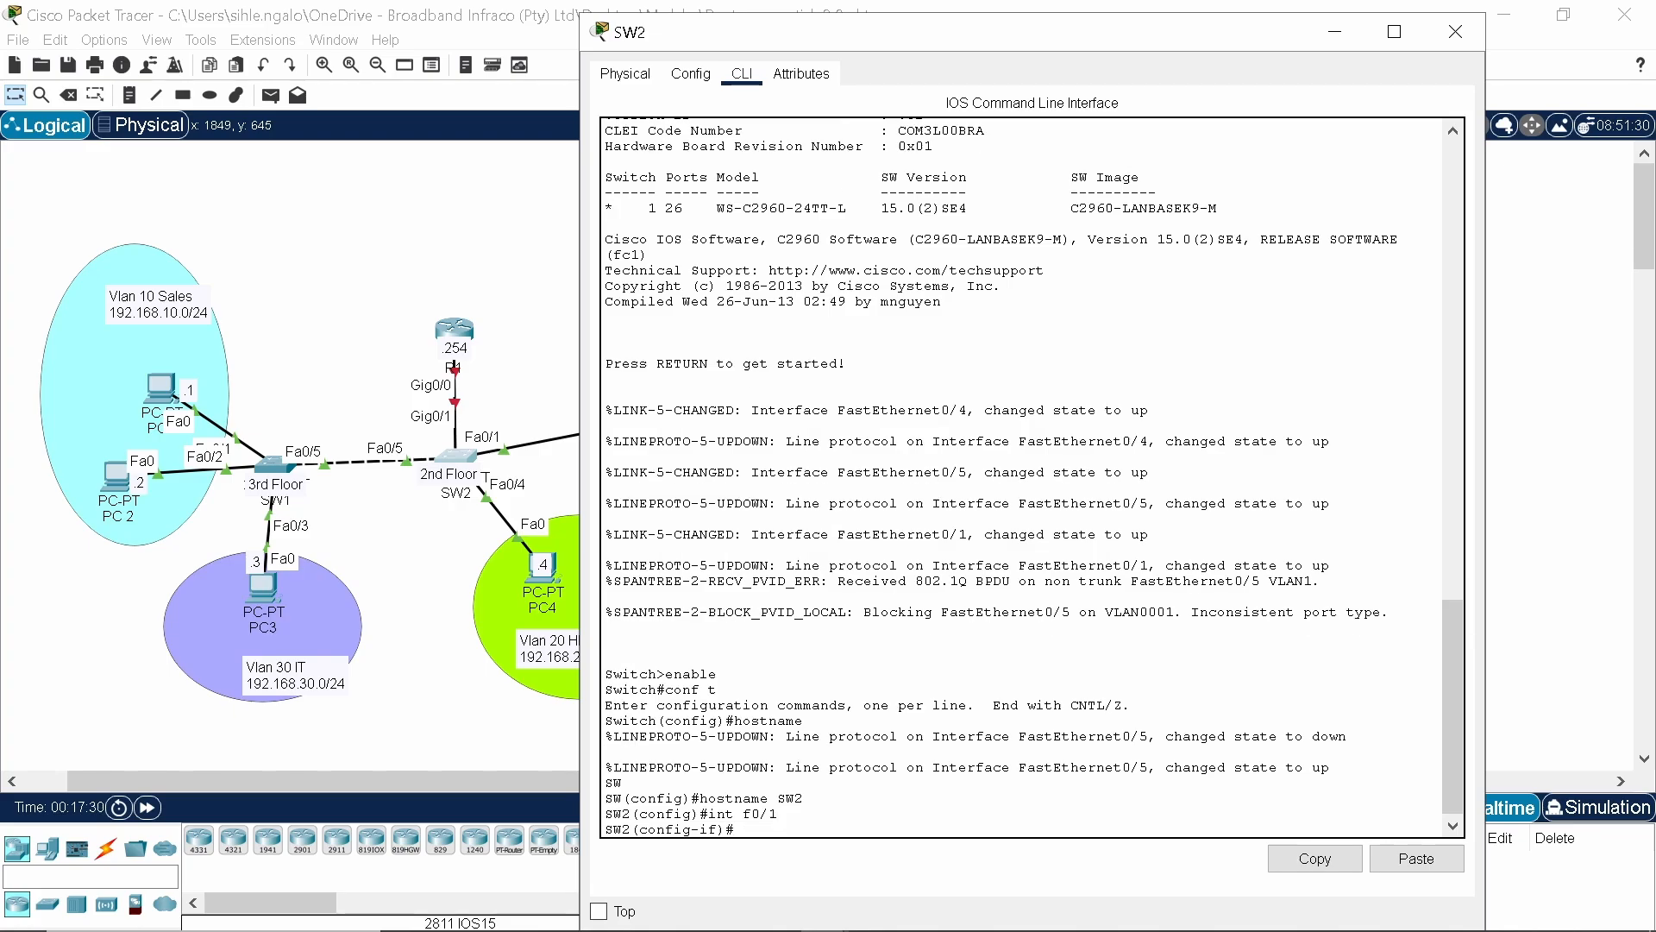
type("sw mode access")
key("Return")
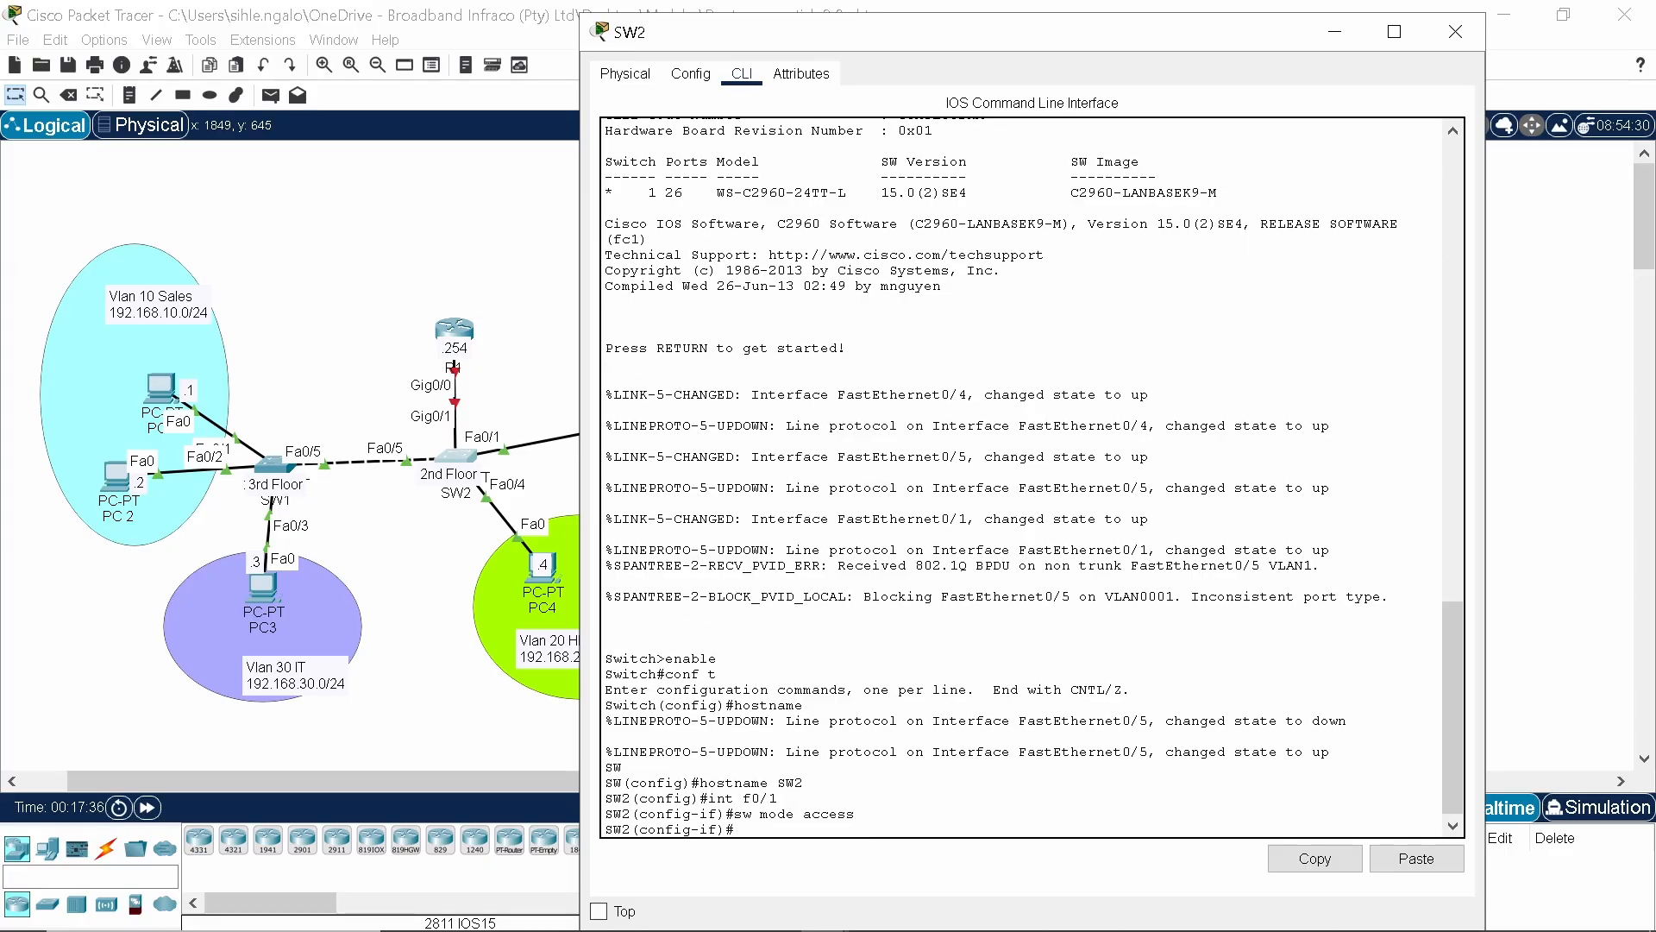
type("sw access vlan 10")
key("Return")
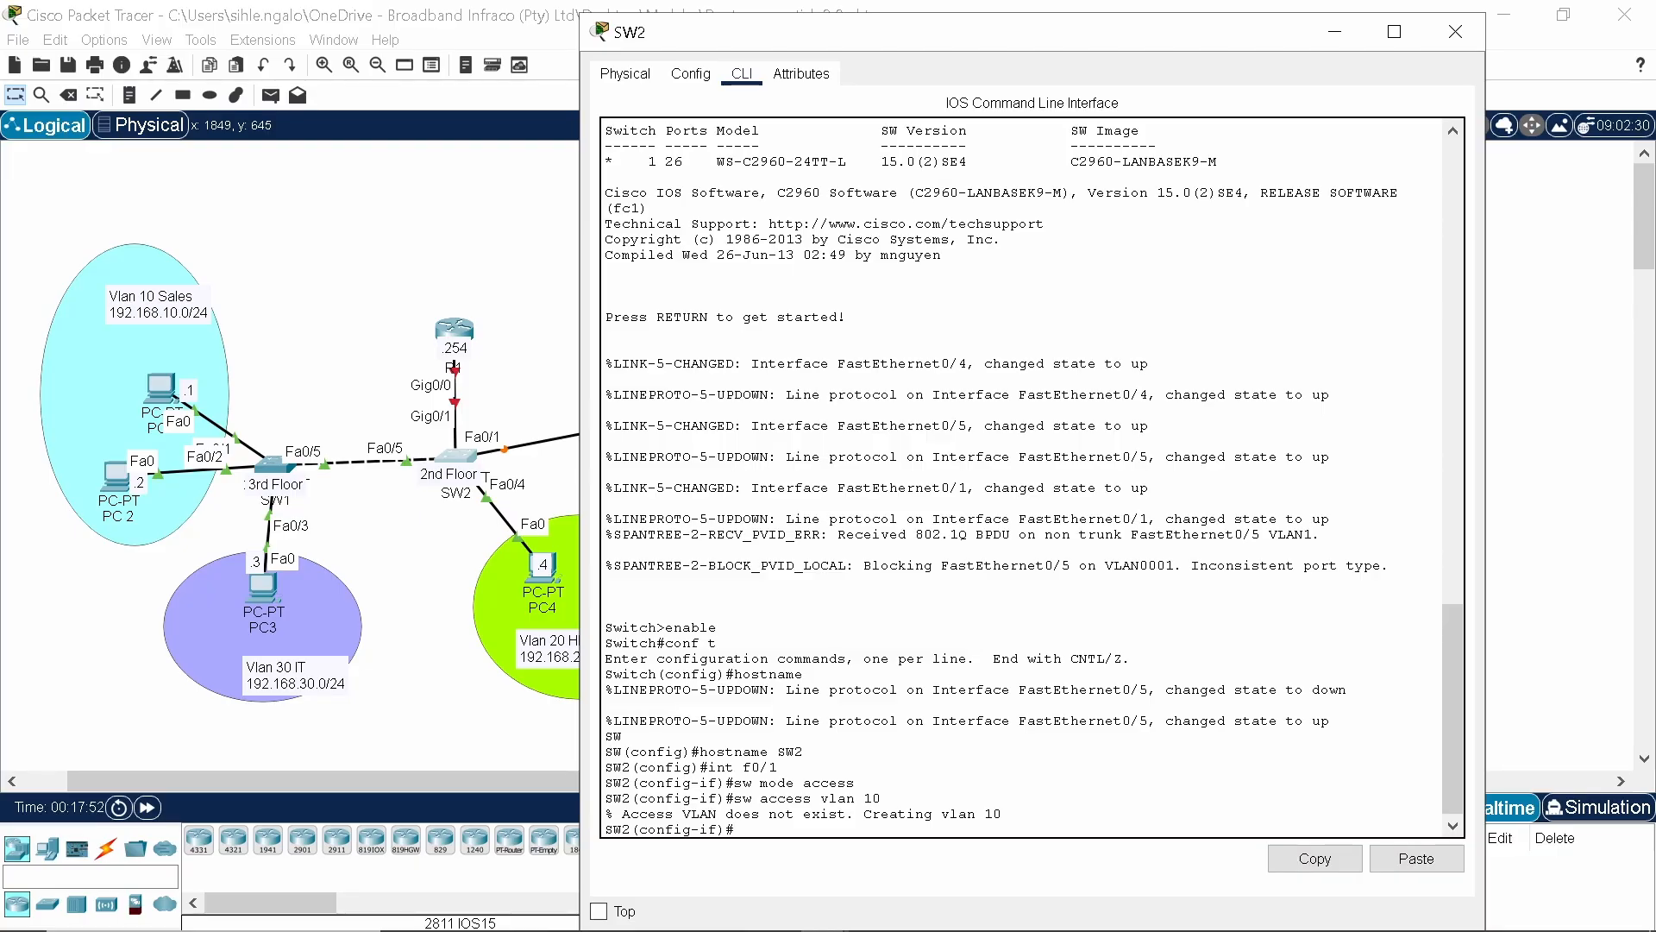
Configure SW2 interface f0/4 as an access port in VLAN 20.
type("int f0/4")
key("Return")
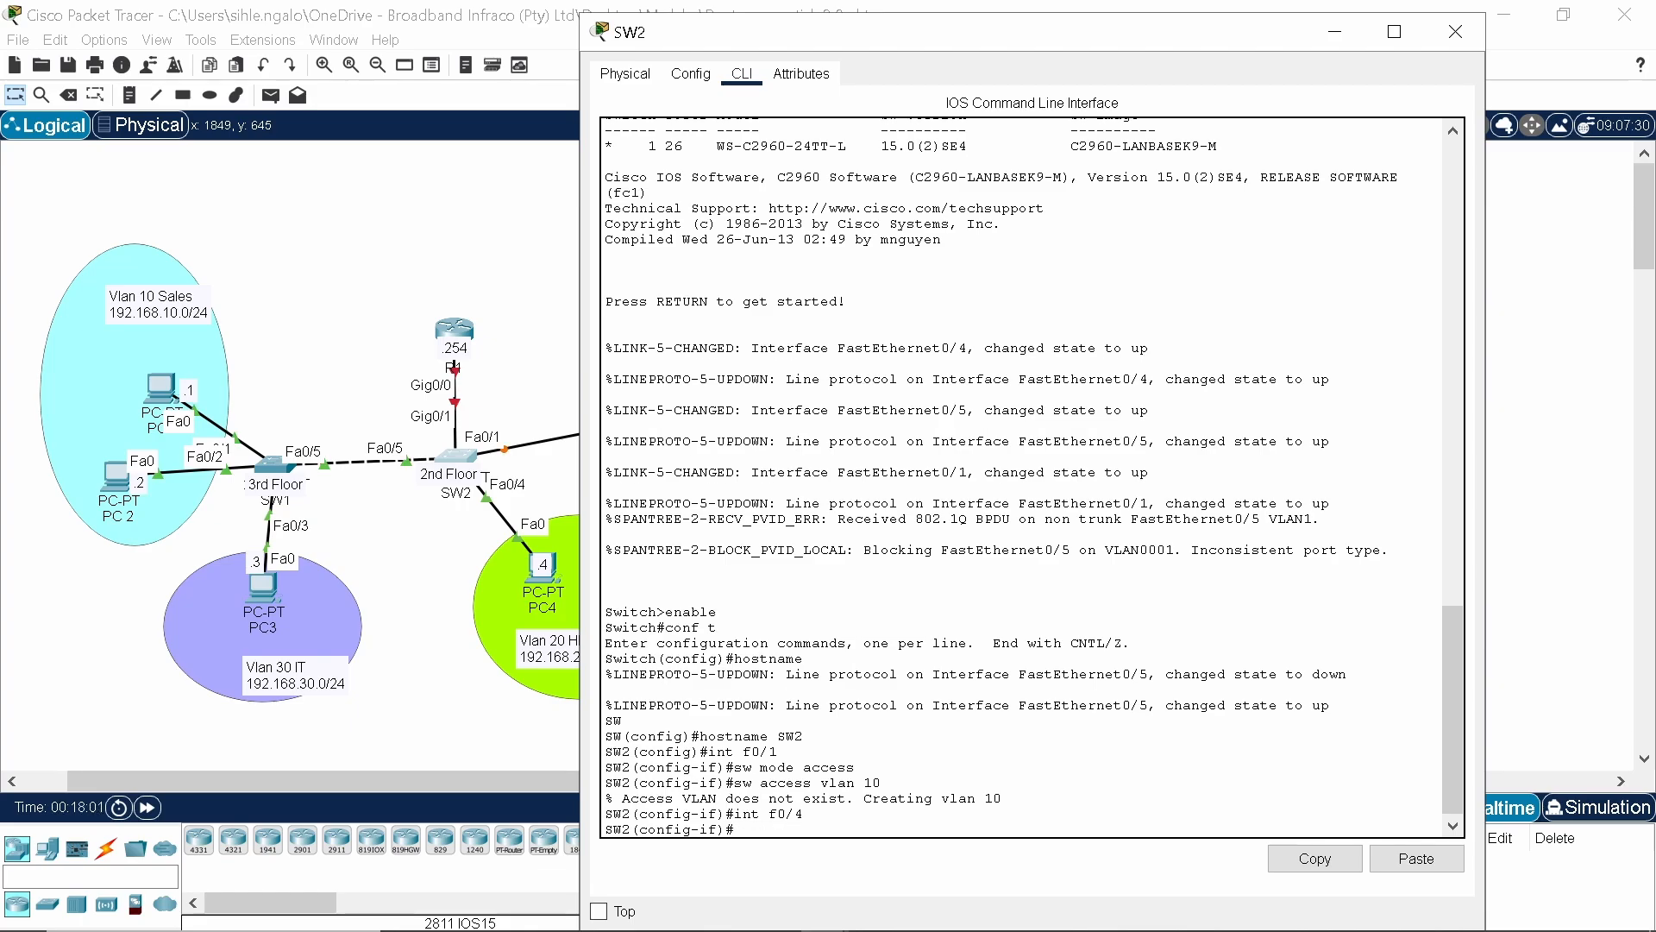
type("sw mode access")
key("Return")
type("sw")
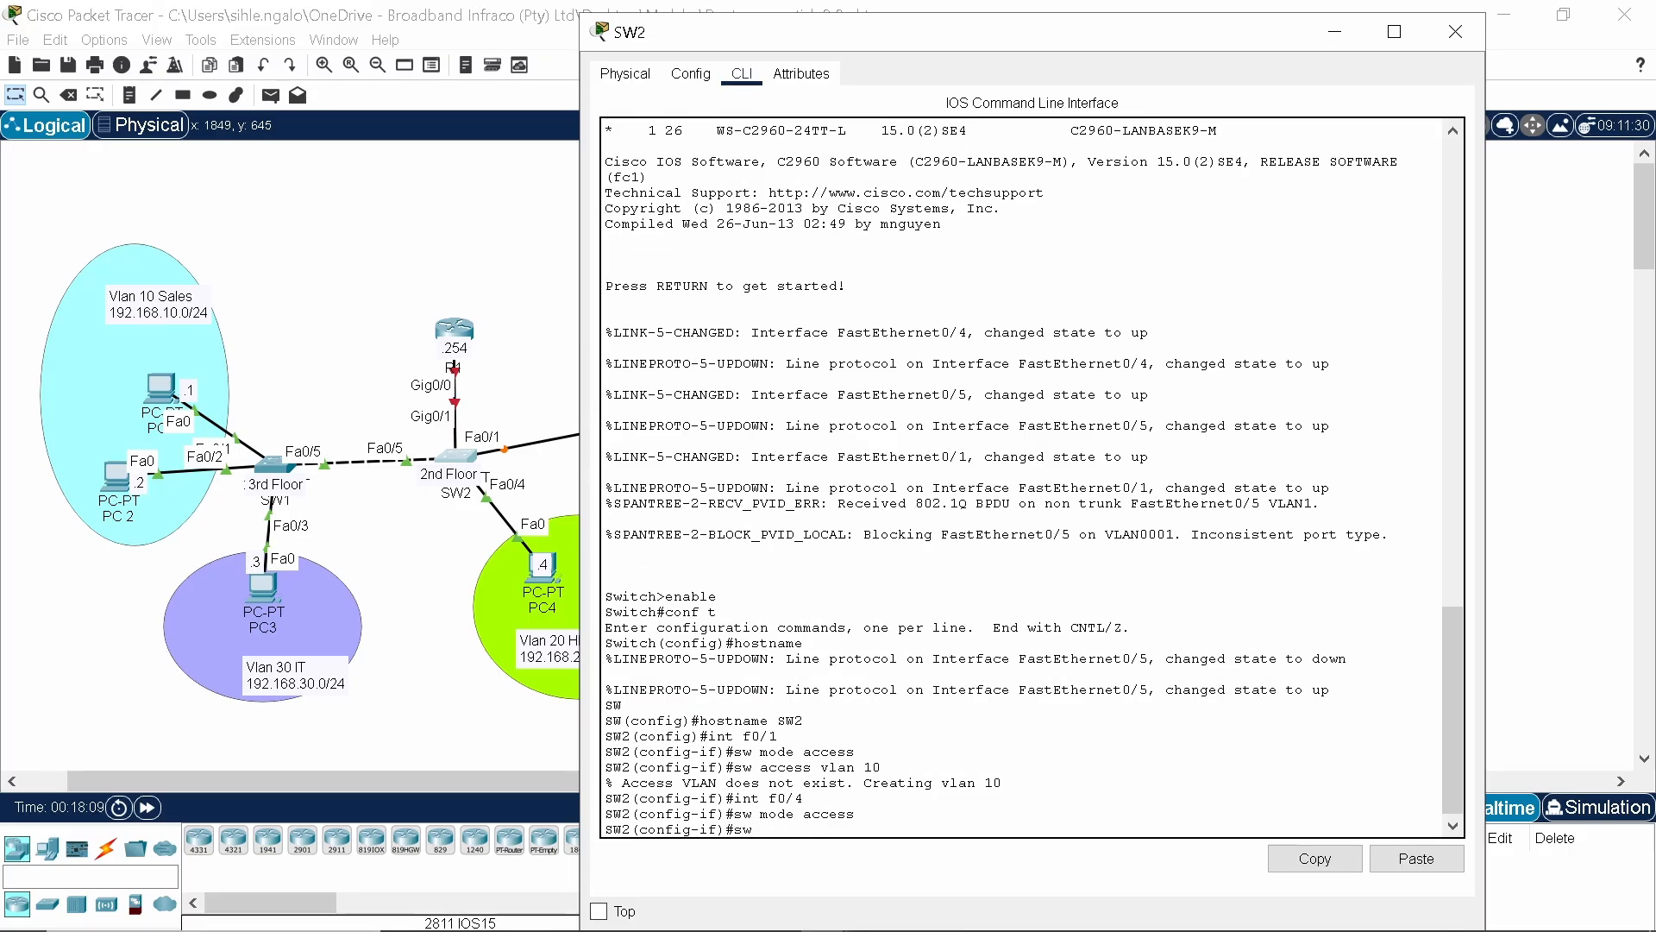
type(" a")
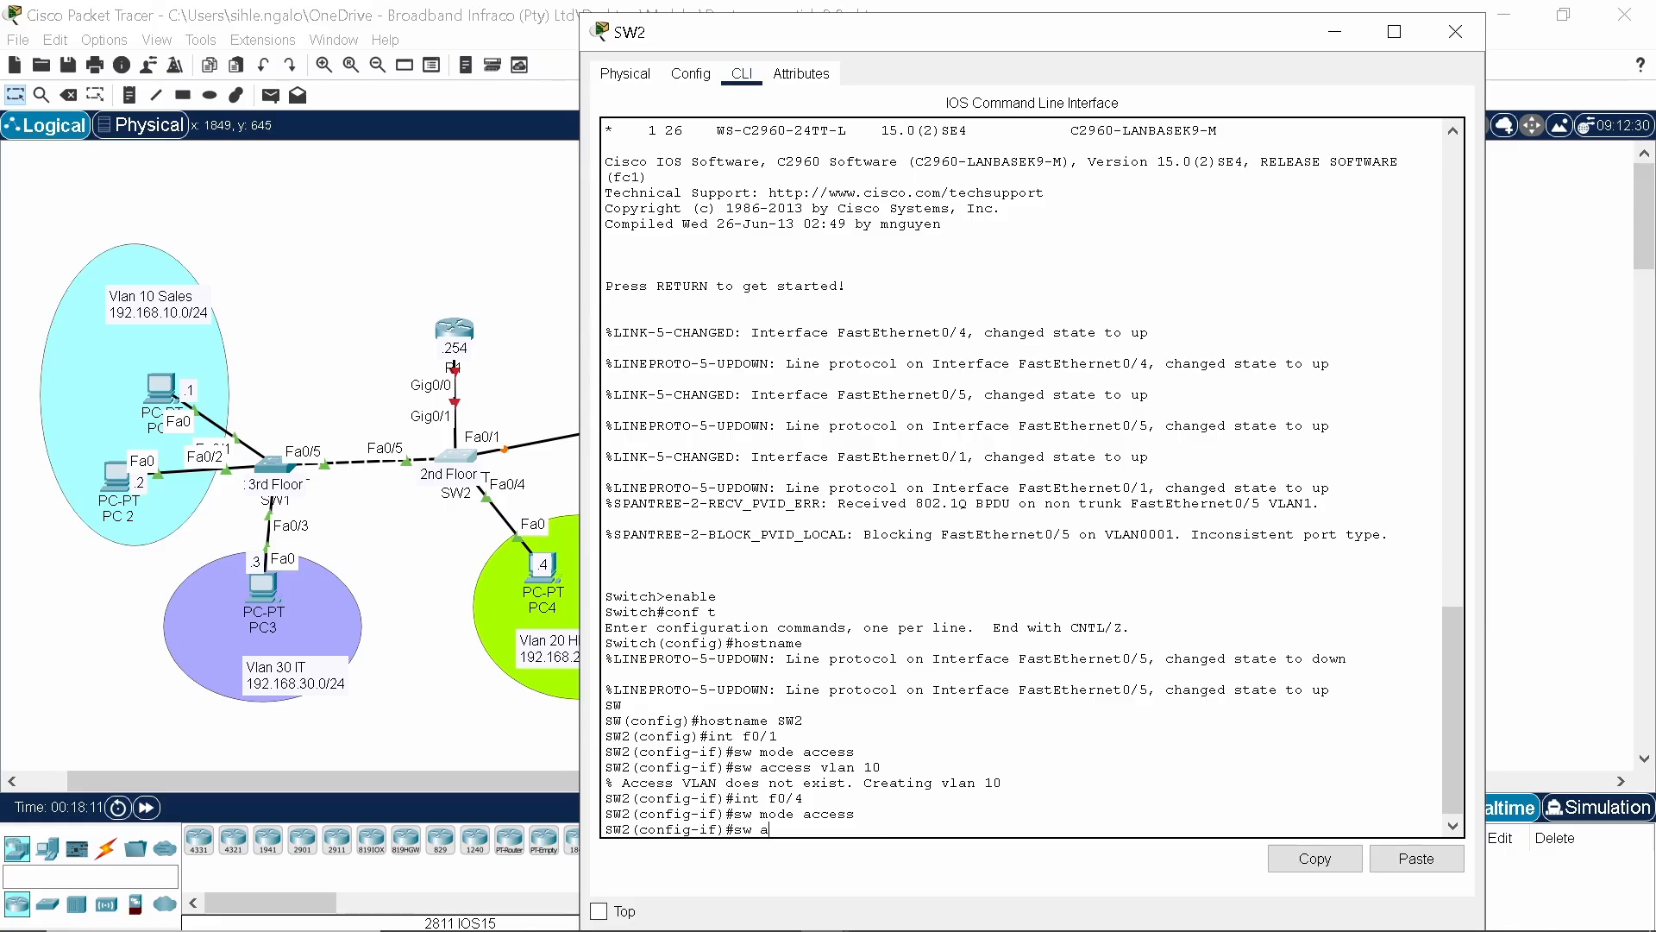
type("ccess vlan 20")
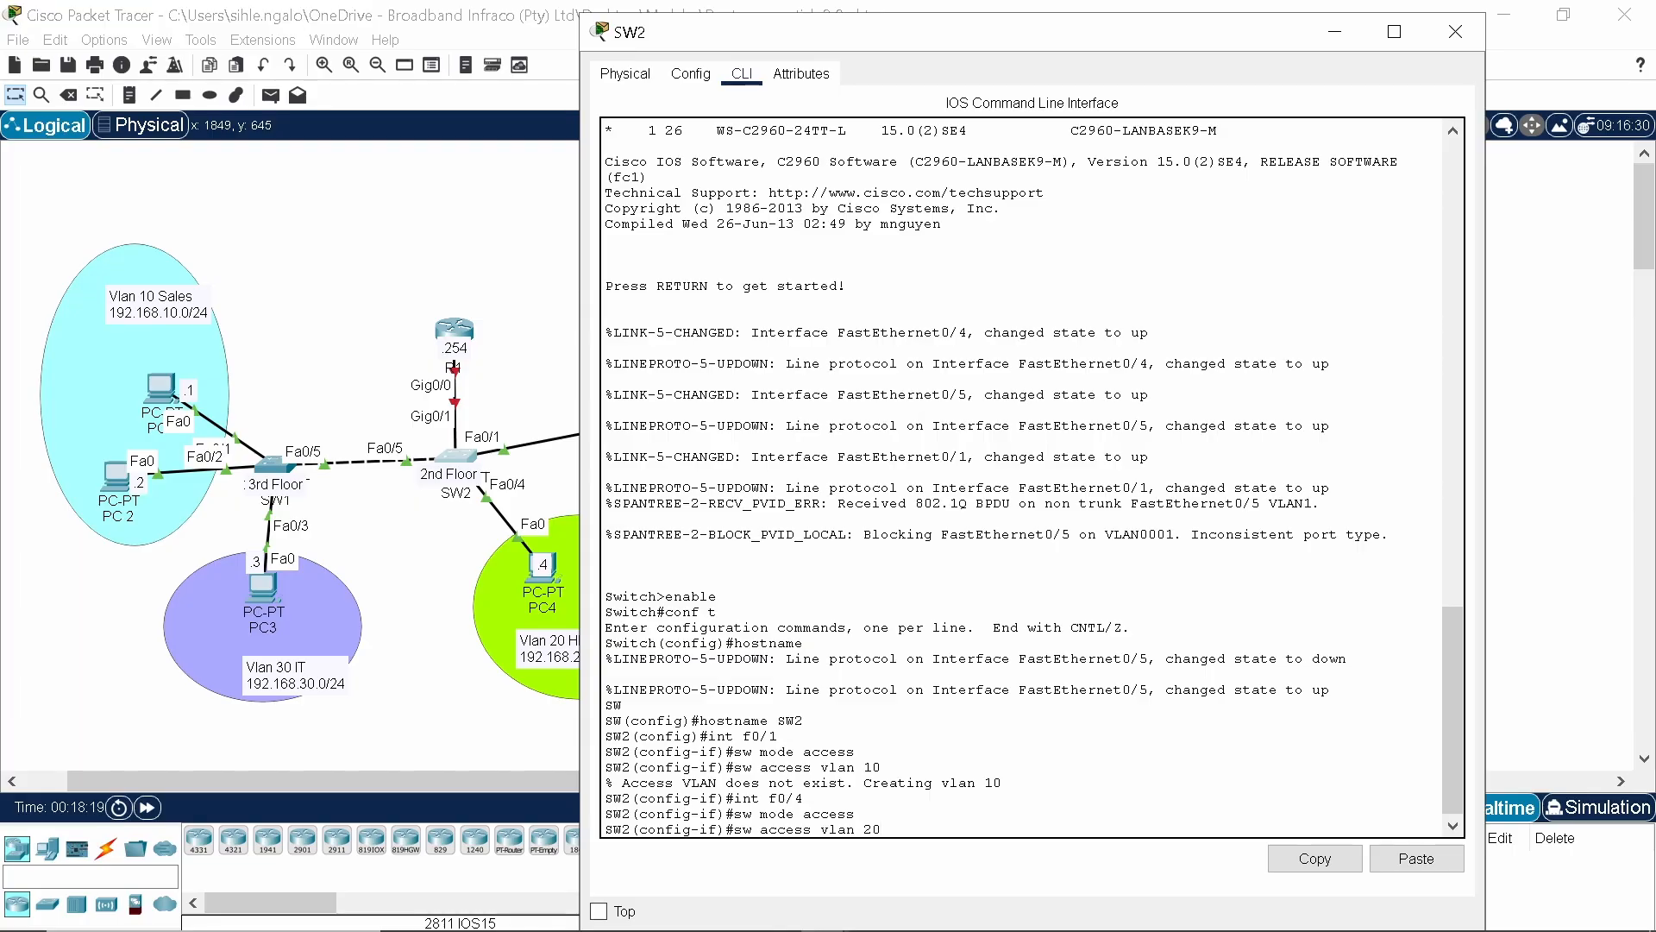
key("Return")
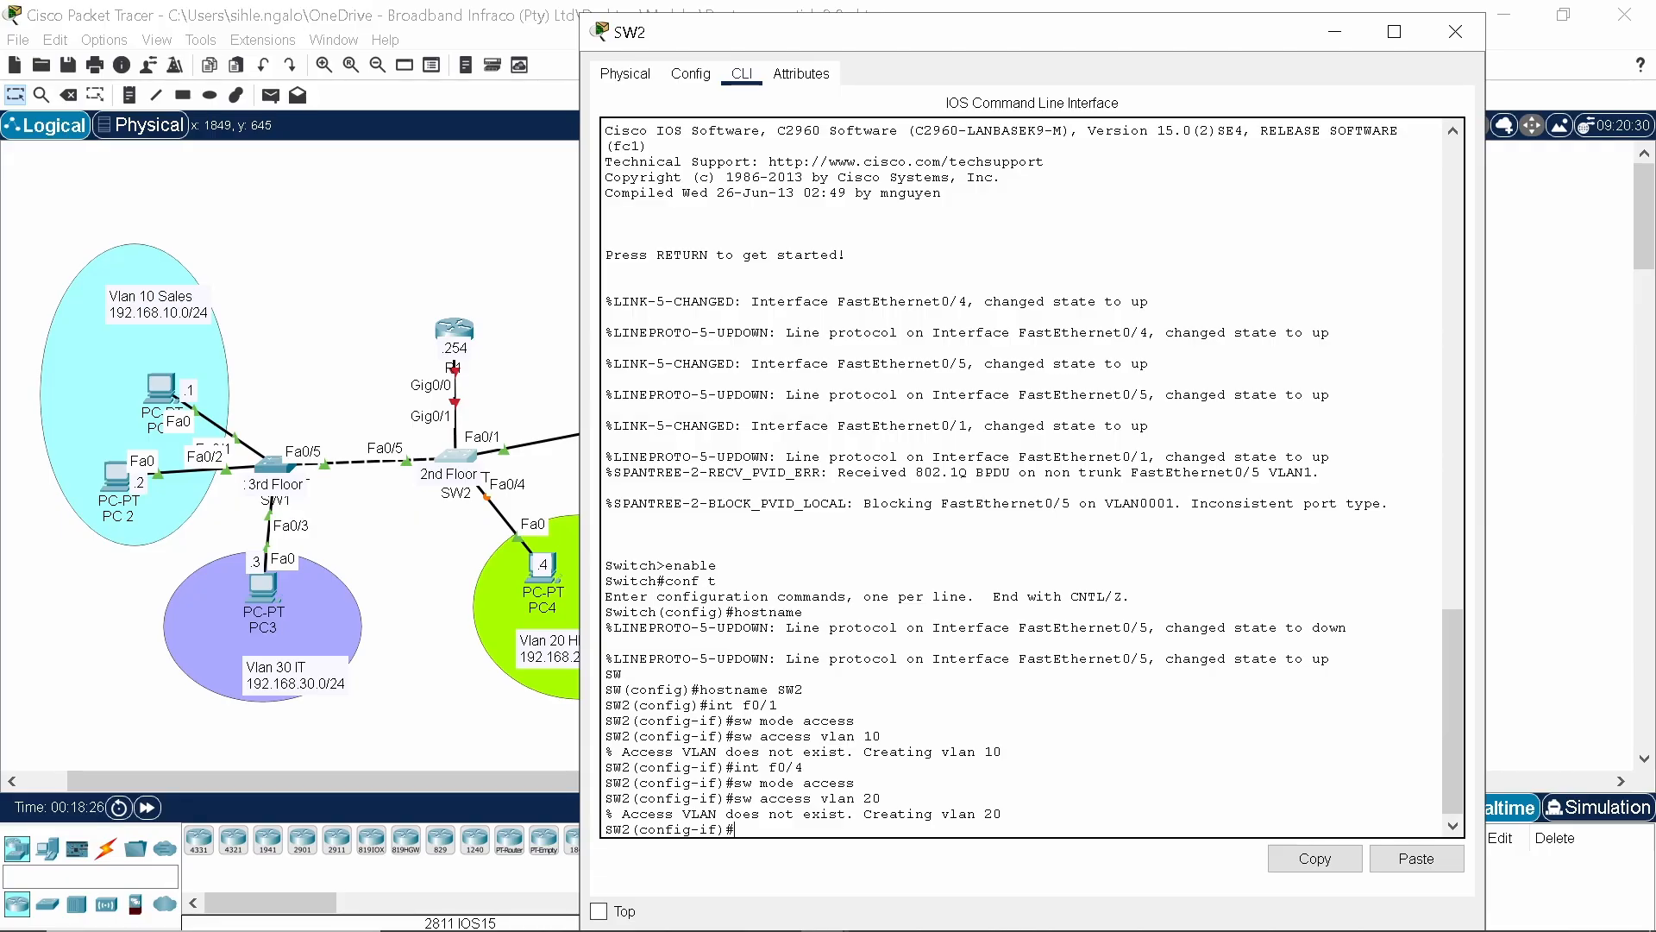
Configure SW2 interface f0/5, the link to SW1, as a trunk port.
type("int f0/5")
key("Return")
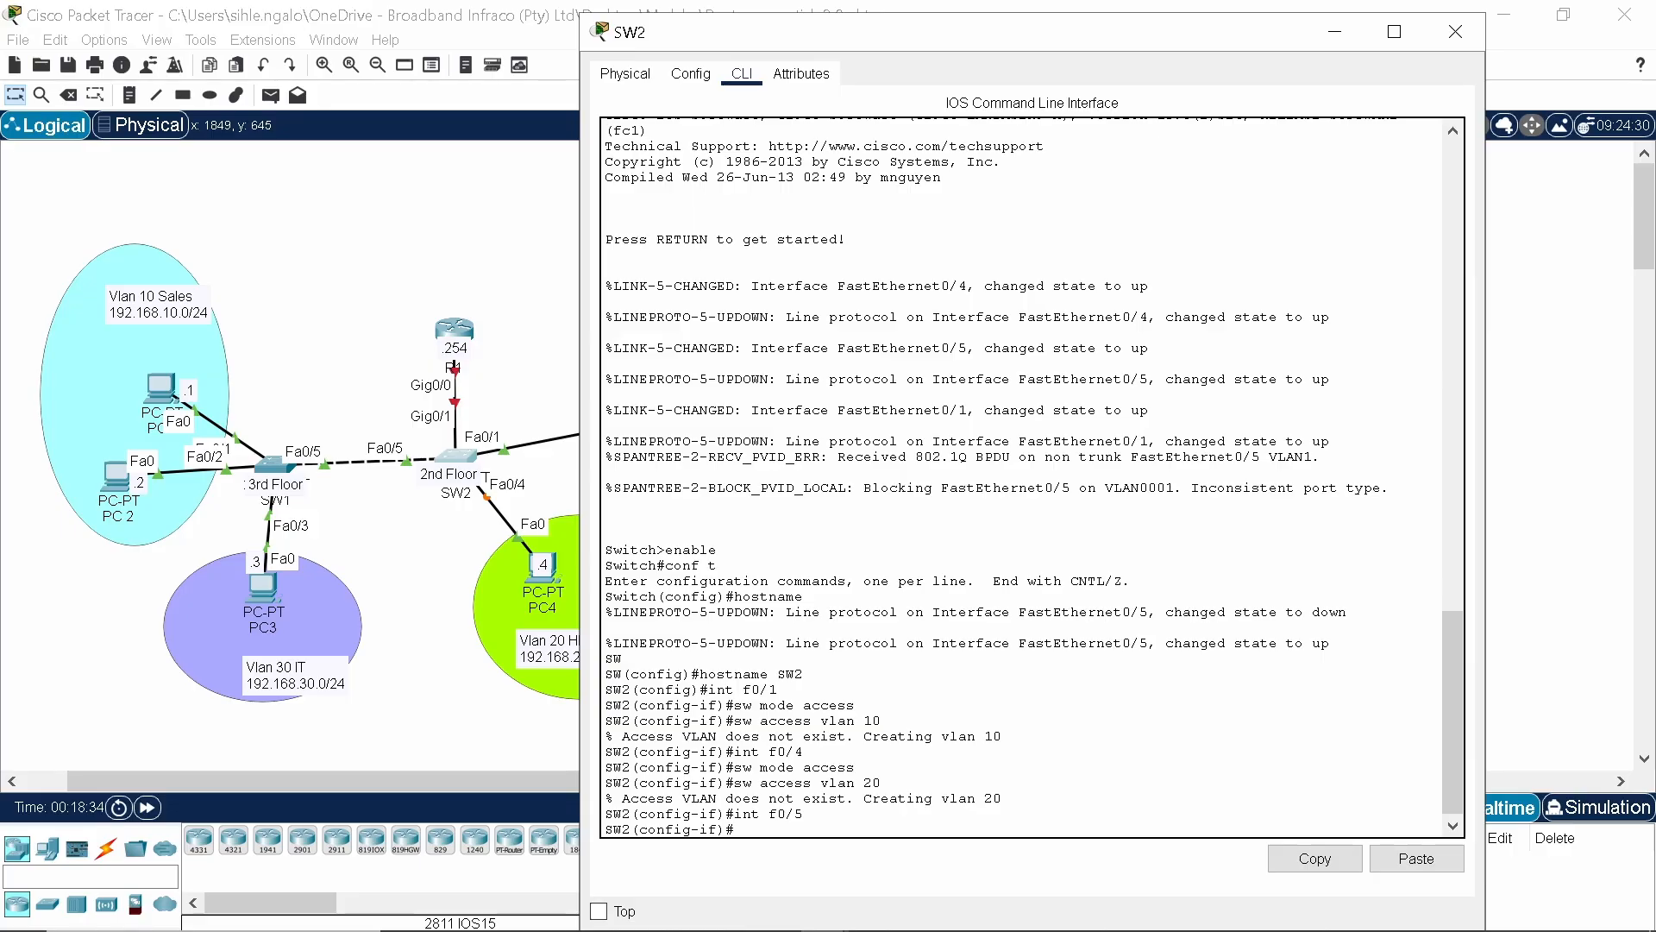
type("sw mode trunk")
key("Return")
type("sw ")
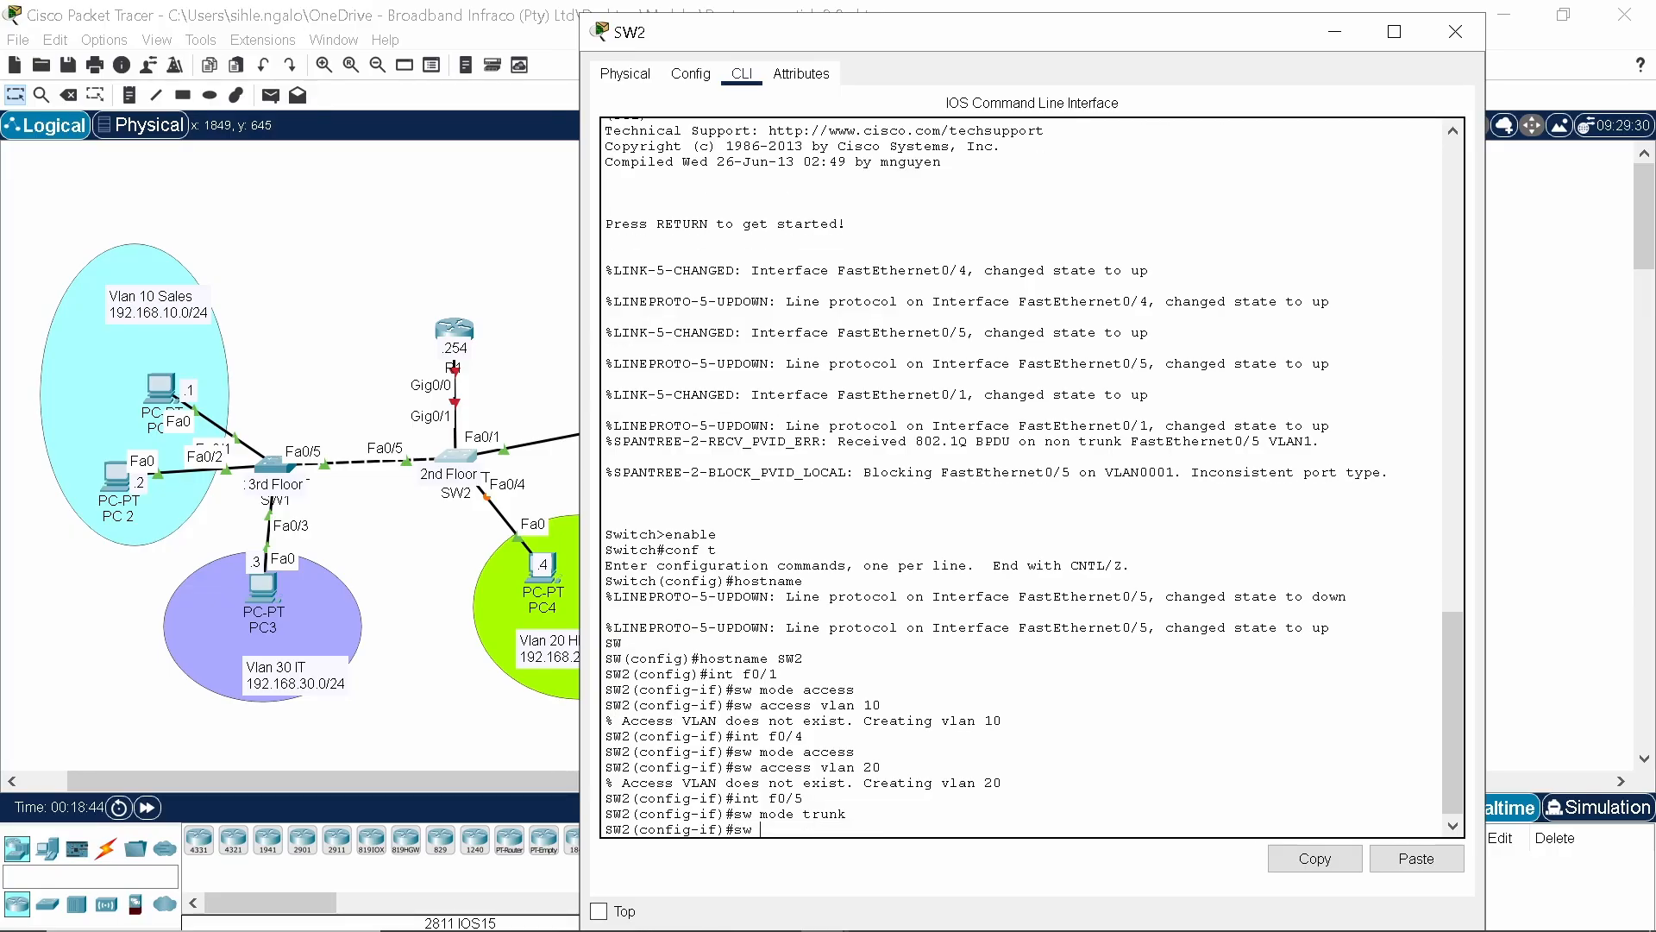
type("trun")
key("BackSpace")
key("BackSpace")
key("BackSpace")
key("BackSpace")
key("BackSpace")
key("BackSpace")
key("BackSpace")
Configure SW2 interface g0/1, the link to router R1, as a trunk port and return to global configuration mode.
type("int g0/1")
key("Return")
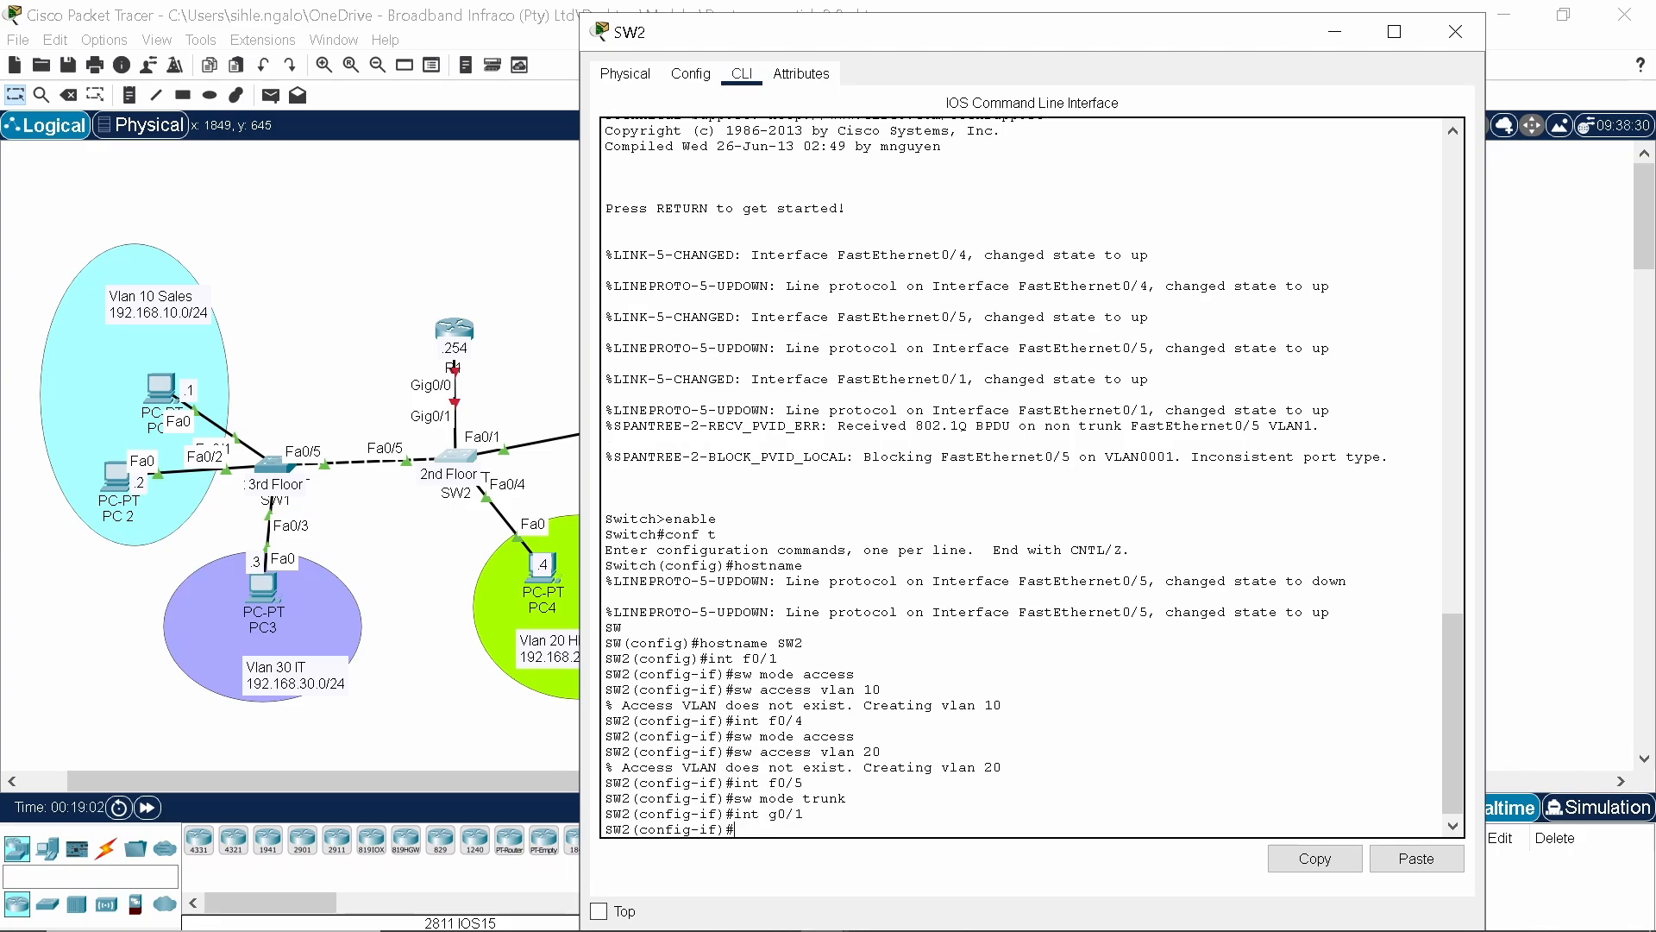
type("sw mode trunk")
key("Return")
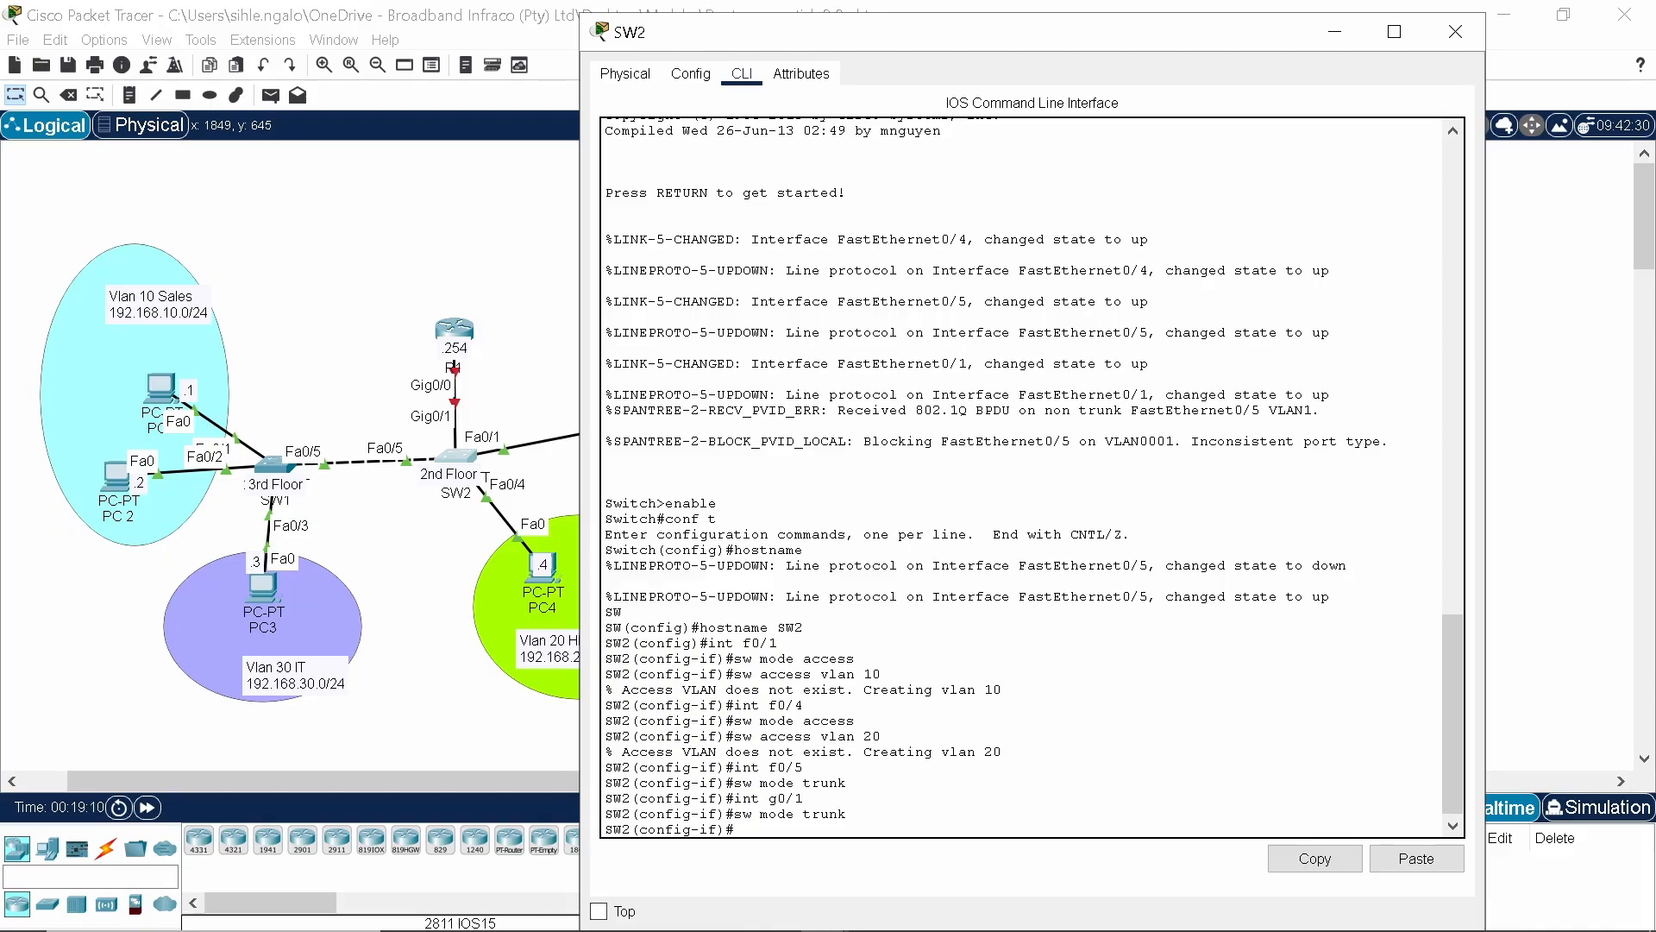
type("exit")
key("Return")
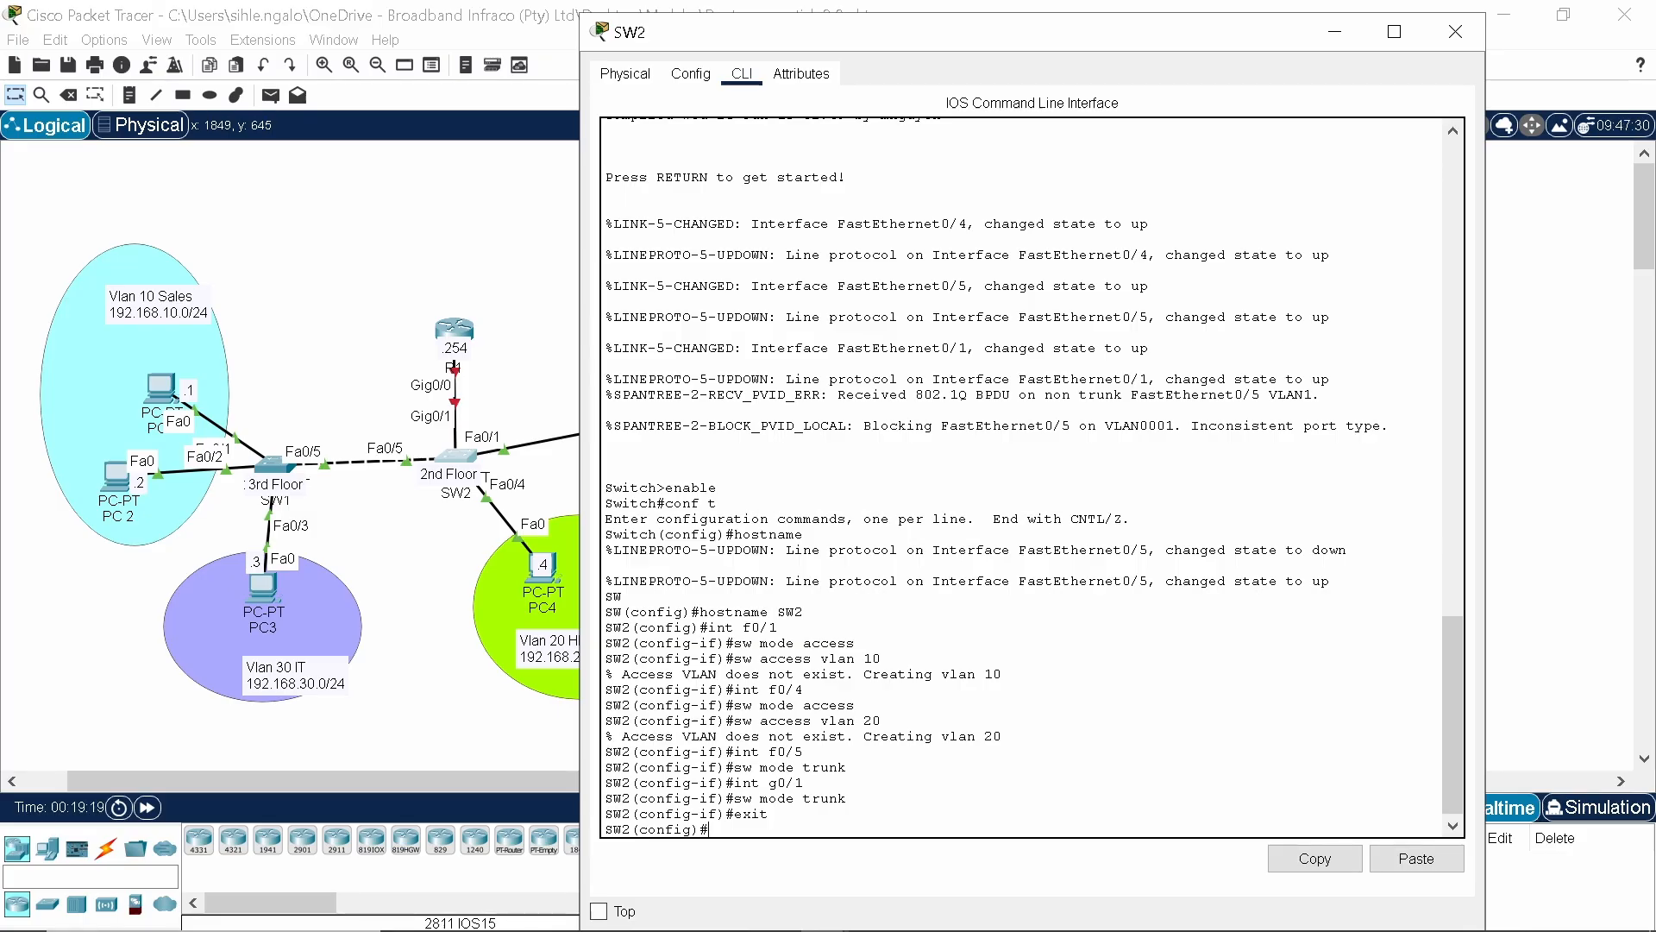
Name VLAN 10 Sales on SW2.
type("vlan 10")
key("Return")
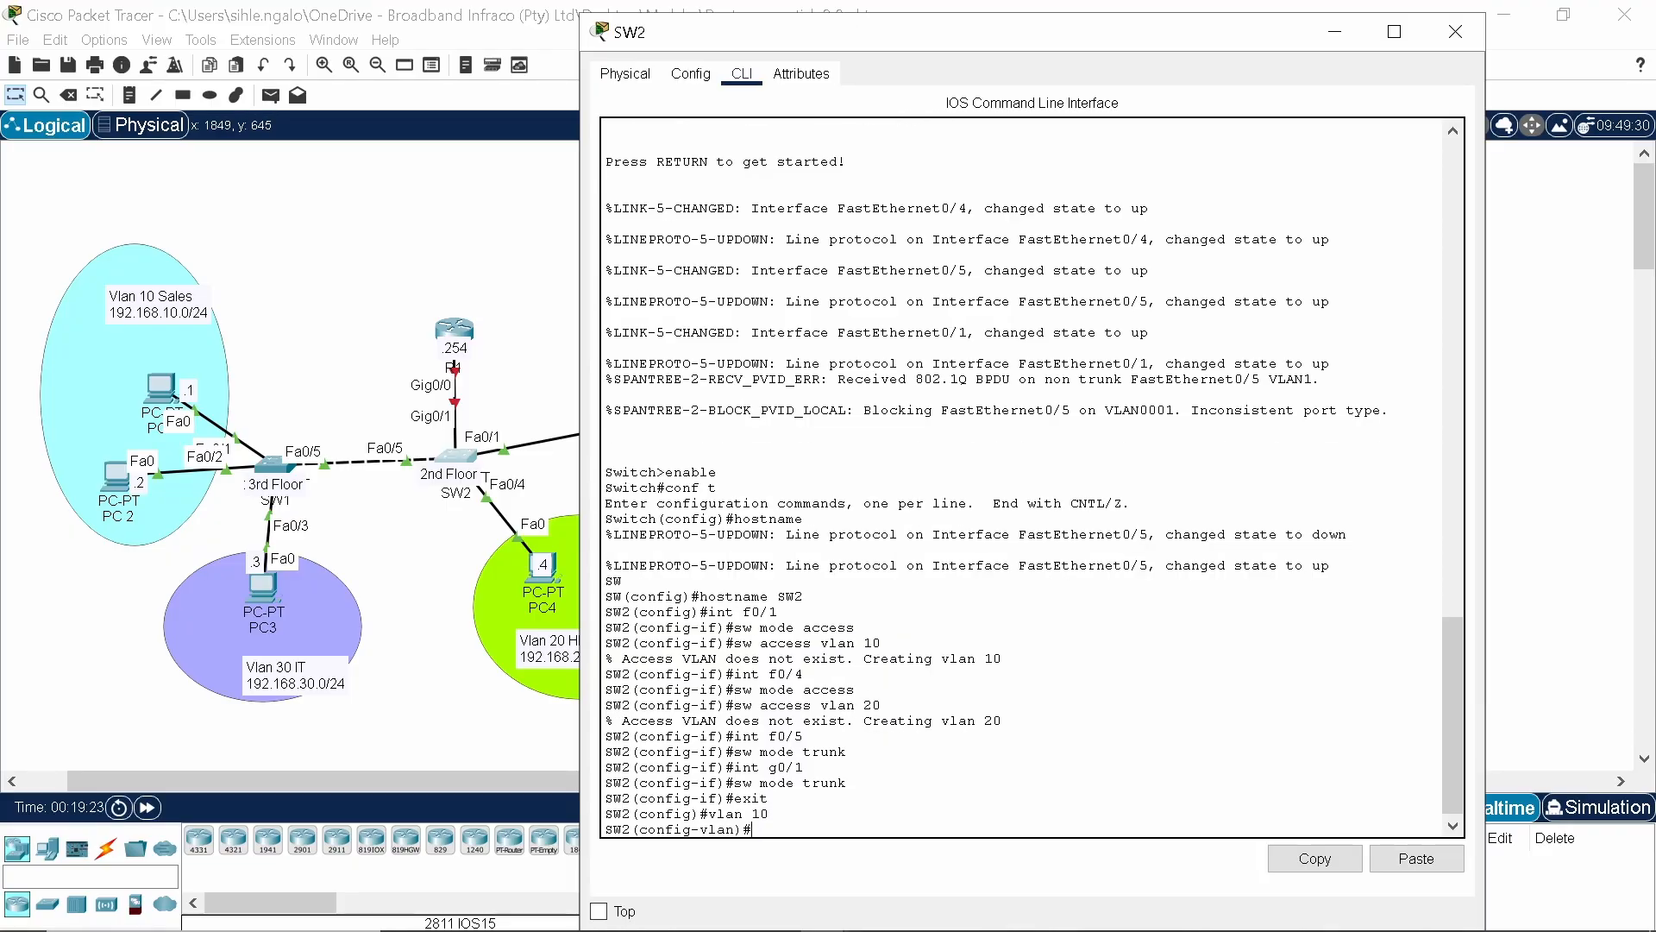
type("name SAles")
key("Return")
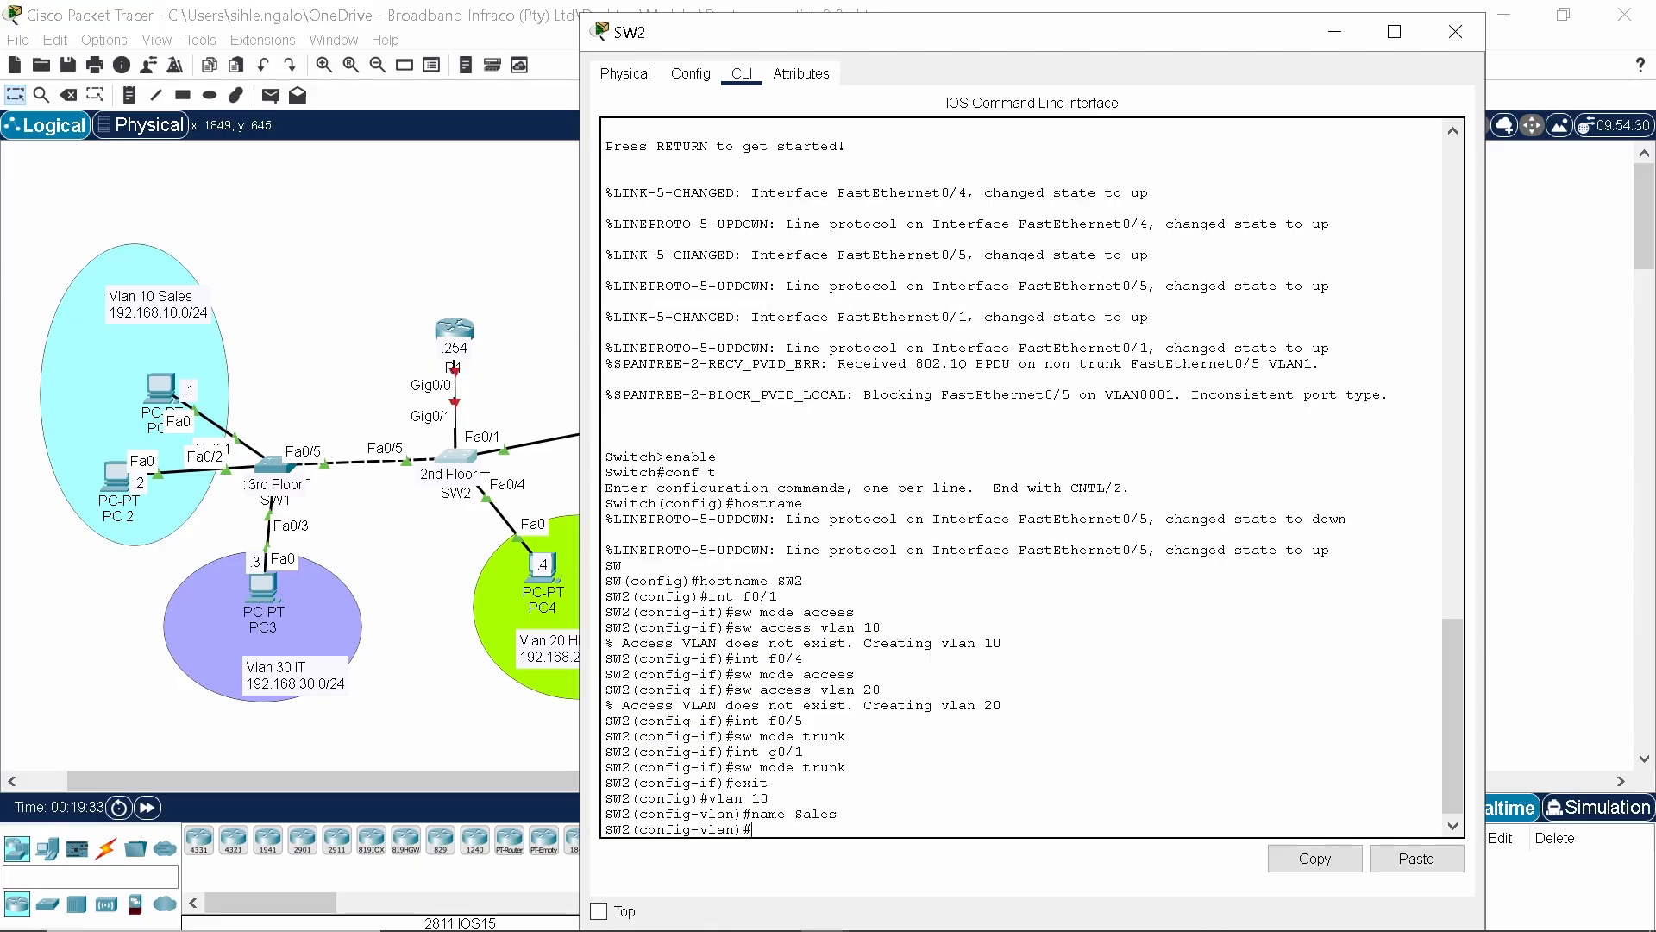
Name VLAN 20 HR on SW2 and close the switch's window.
type("vlan 20")
key("Return")
type("name")
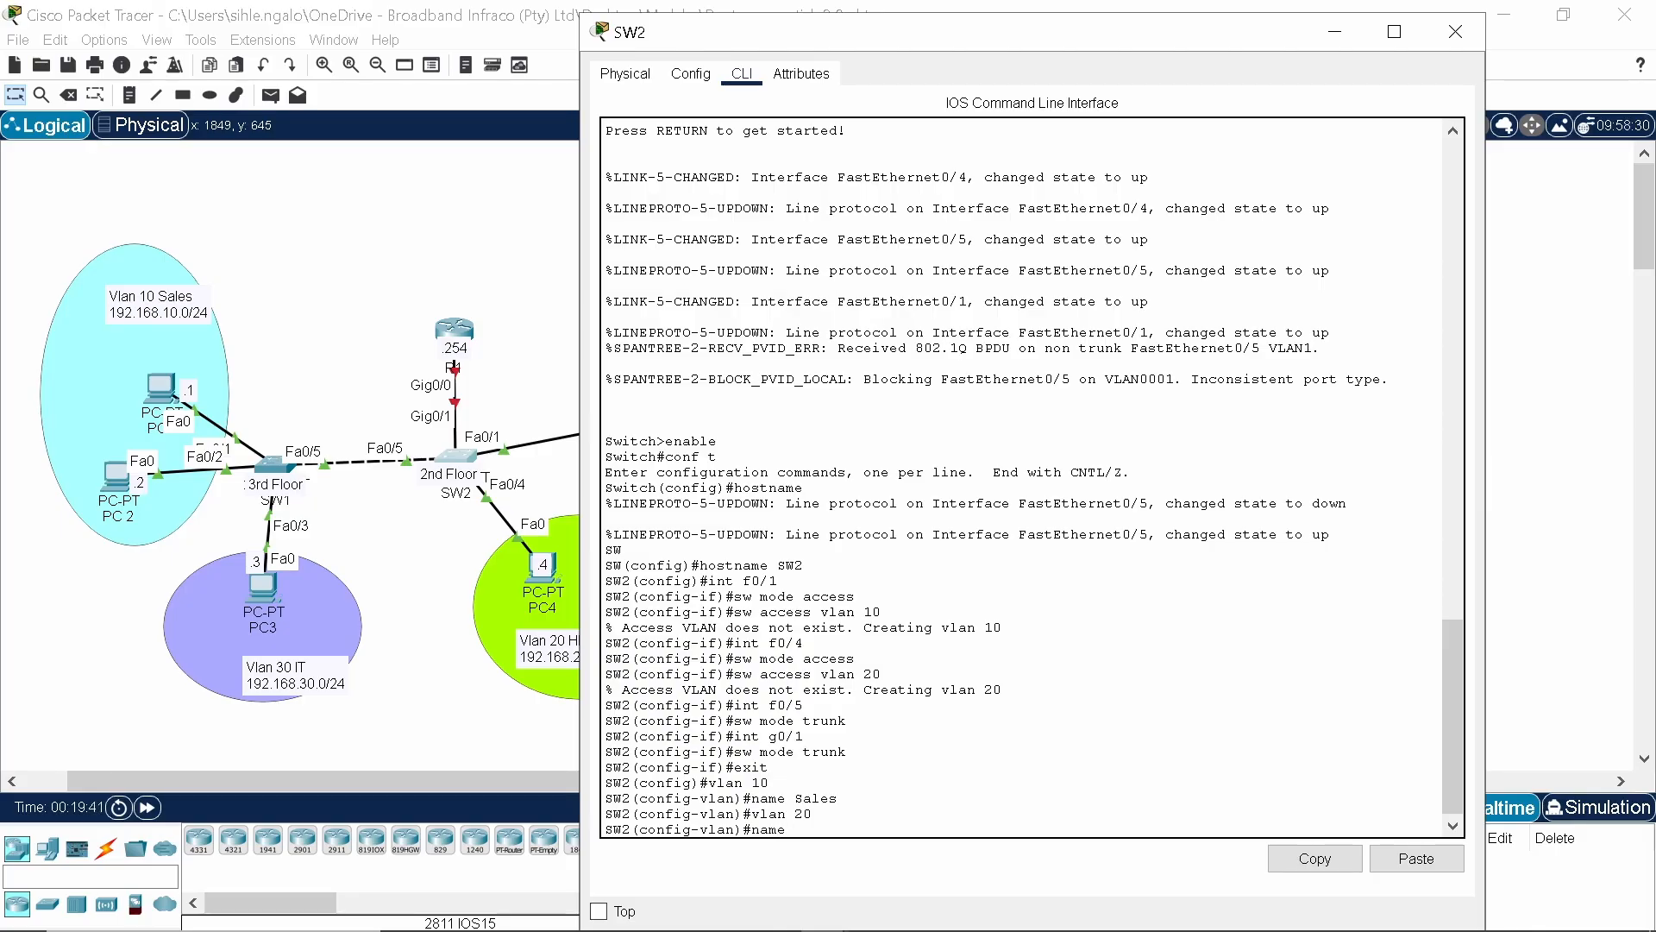
type(" HR")
key("Return")
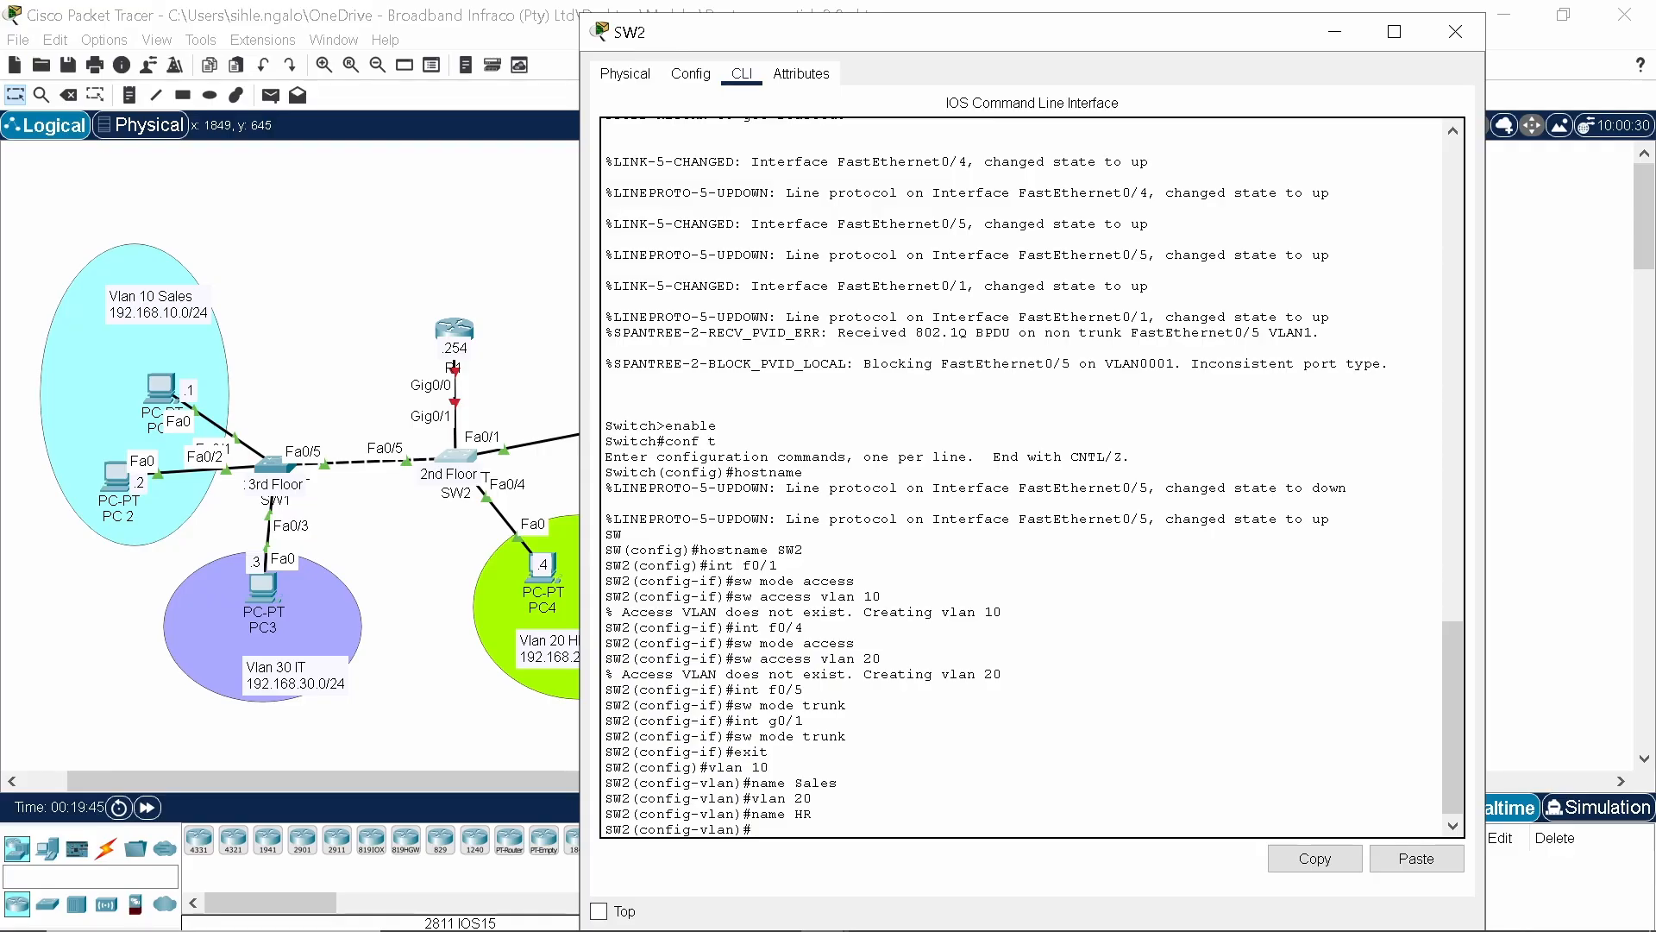
left_click(1456, 32)
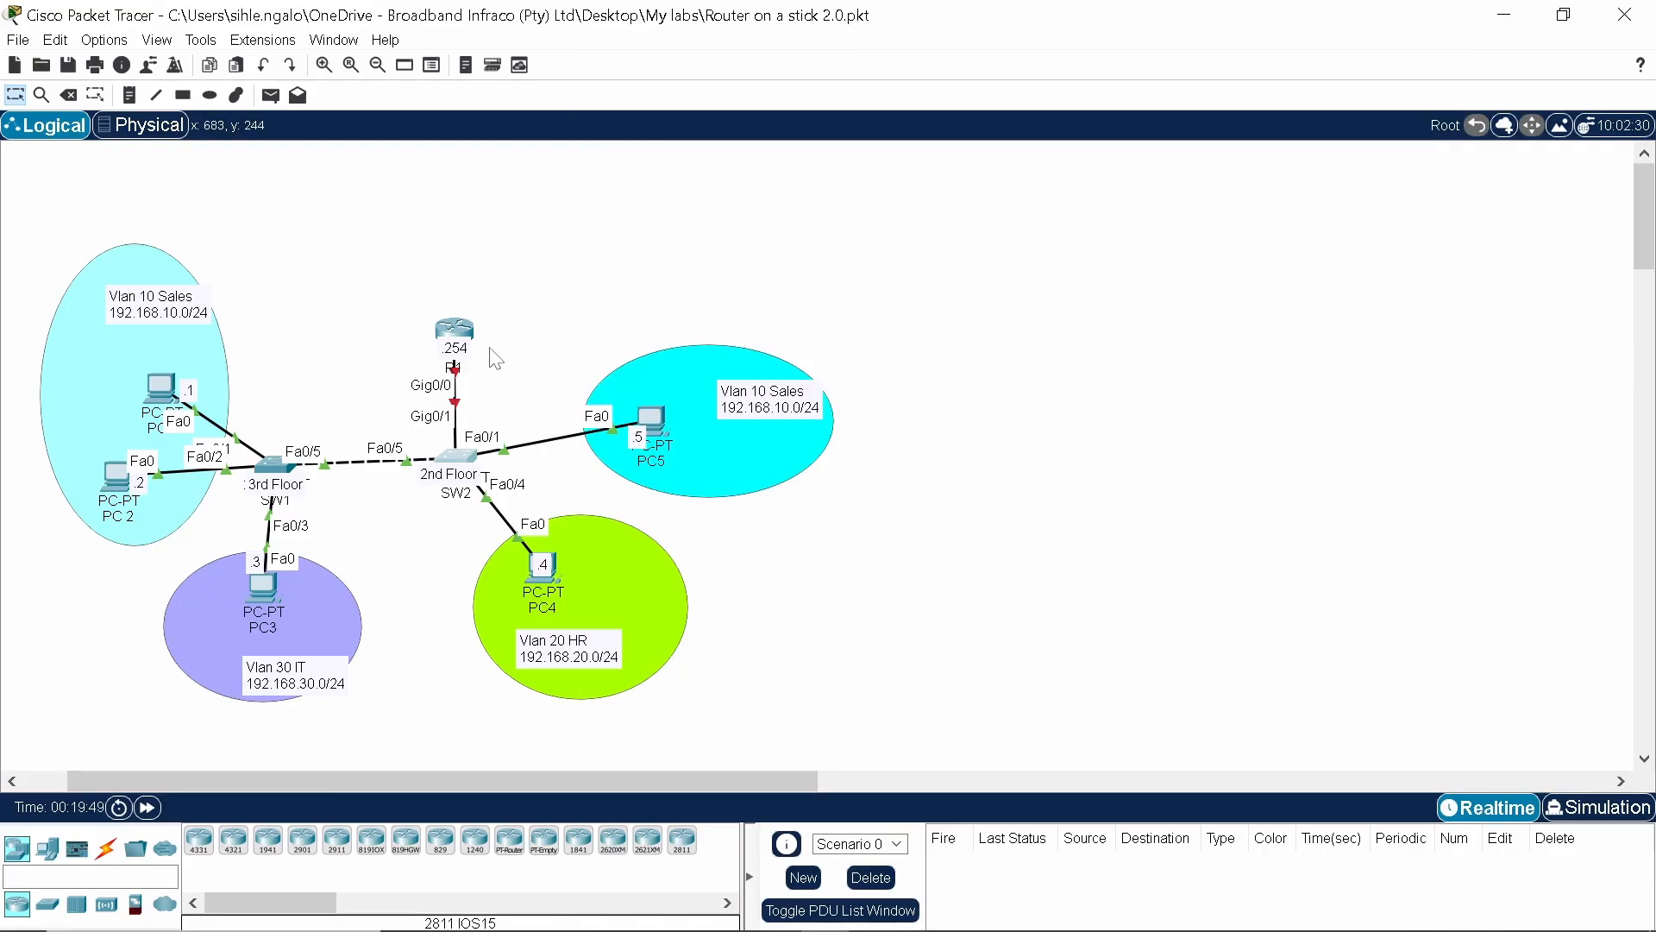
Open the command line of the router connected to SW2 and enter global configuration mode.
left_click(457, 331)
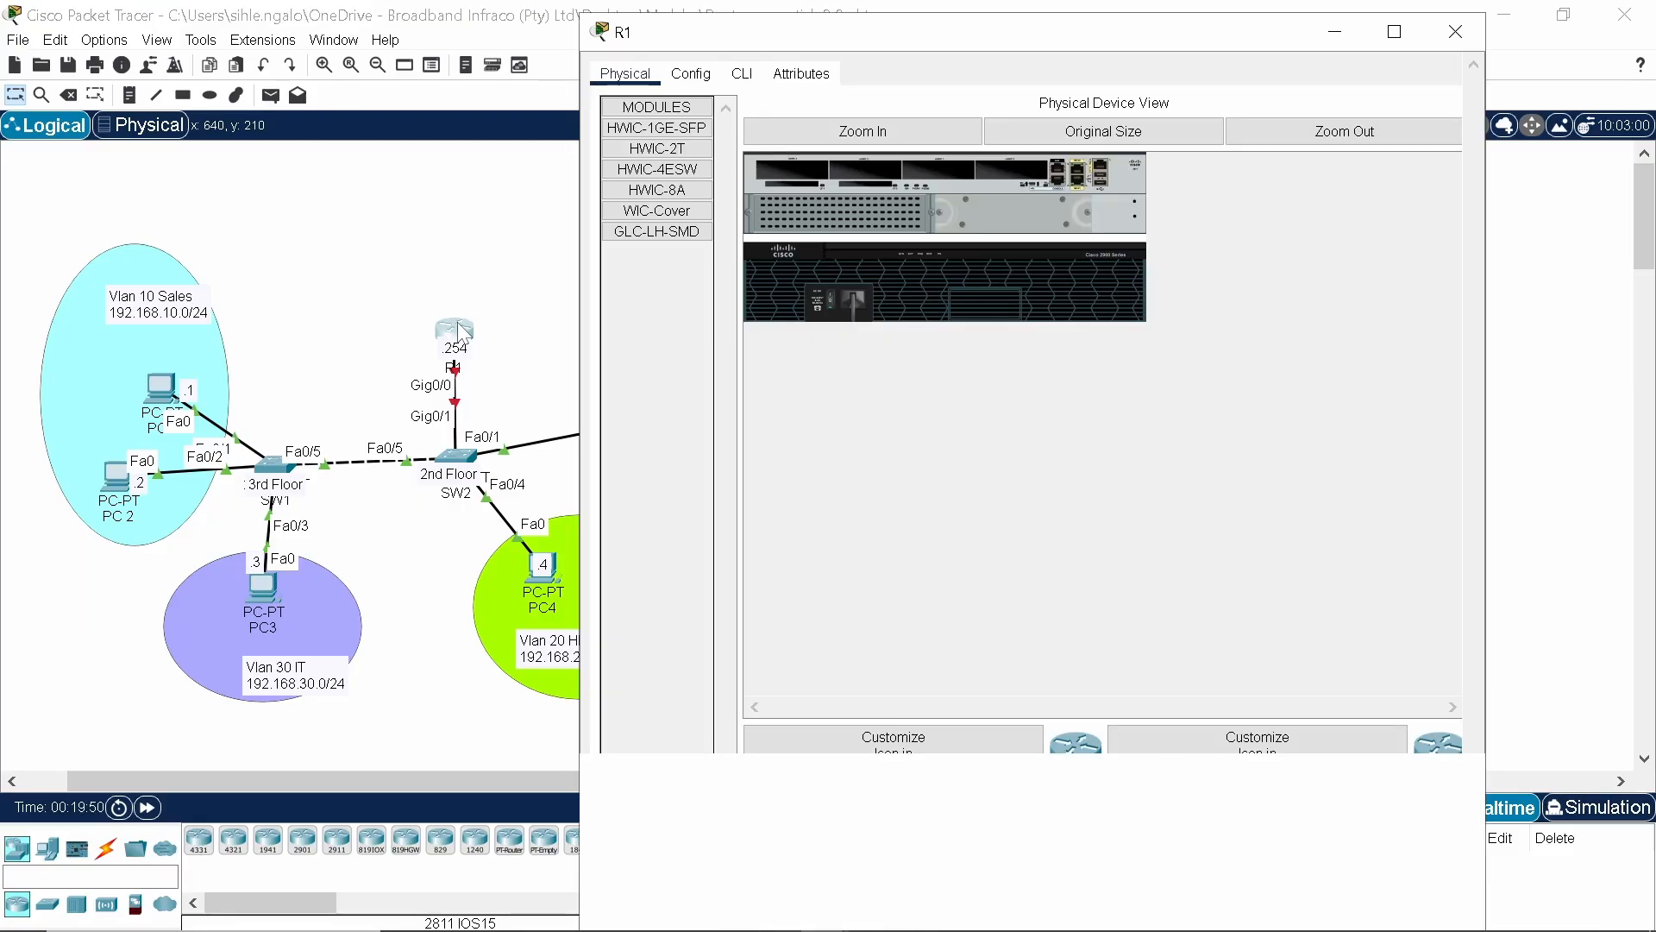
left_click(742, 74)
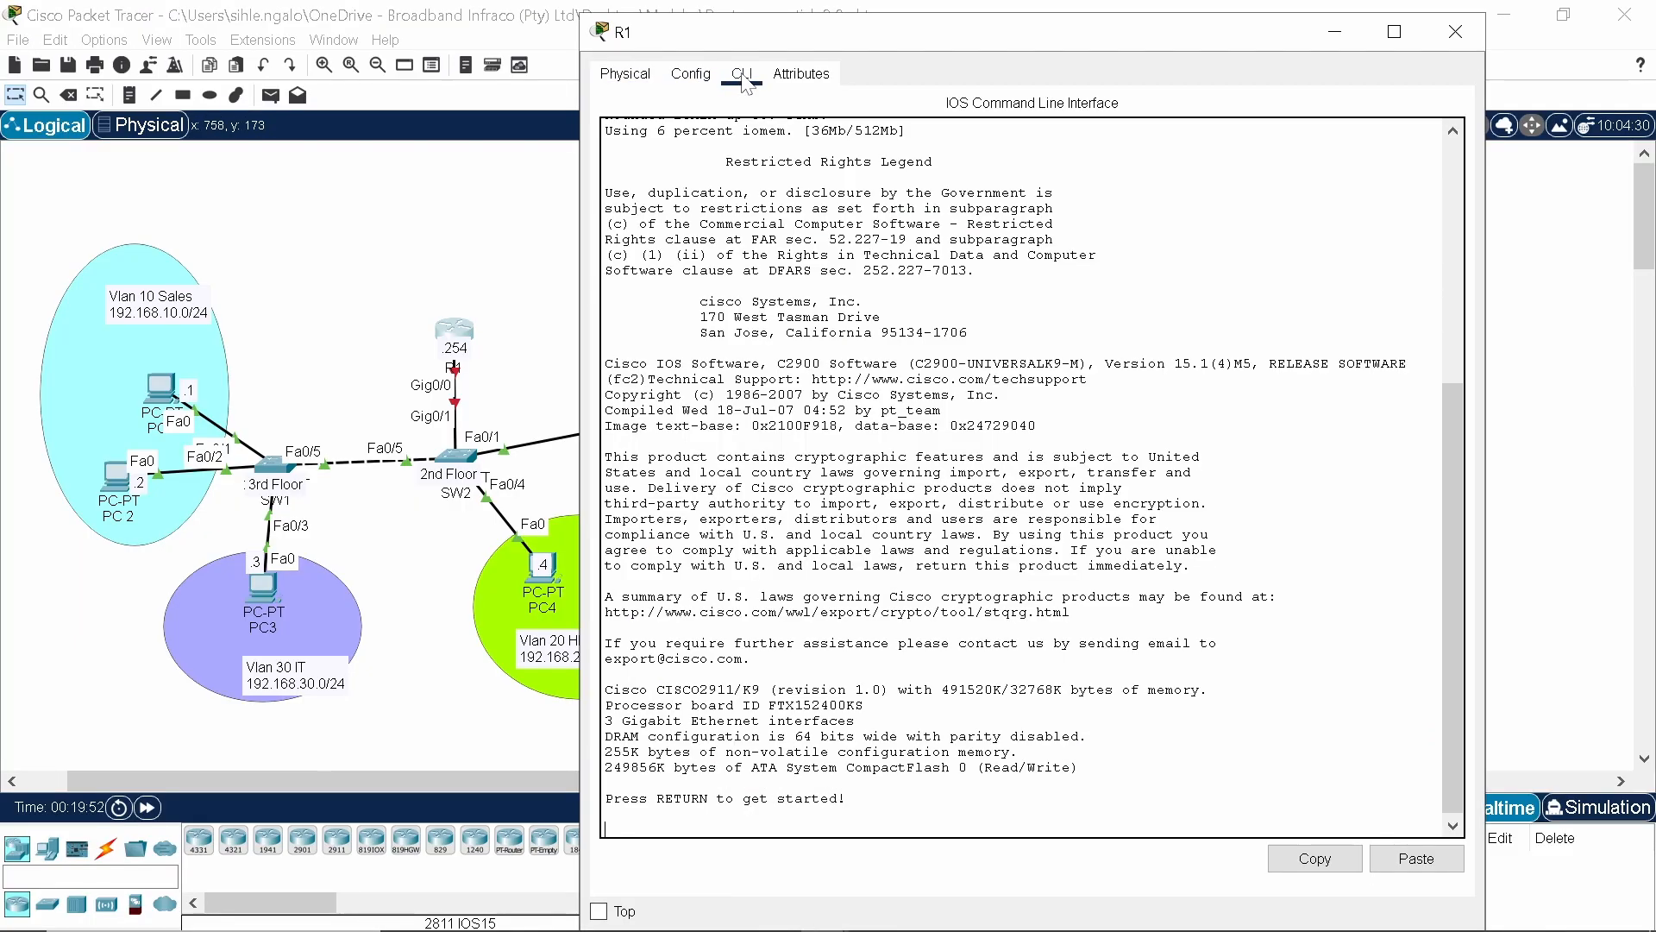
key("Return")
type("er>e")
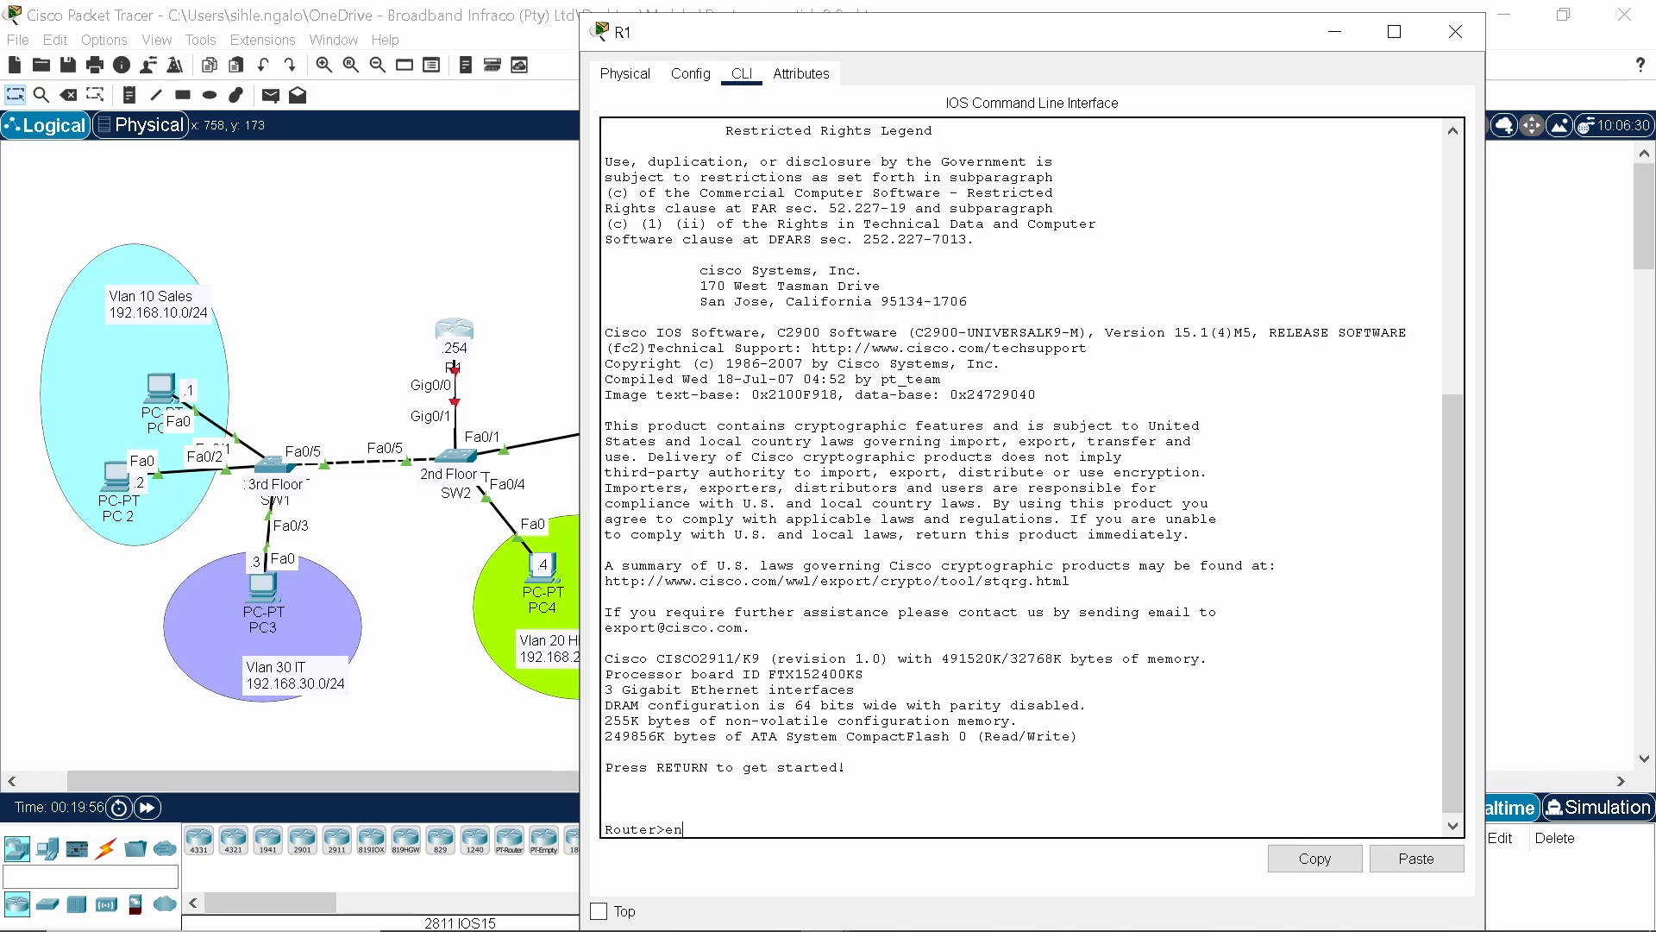
type("n")
key("Return")
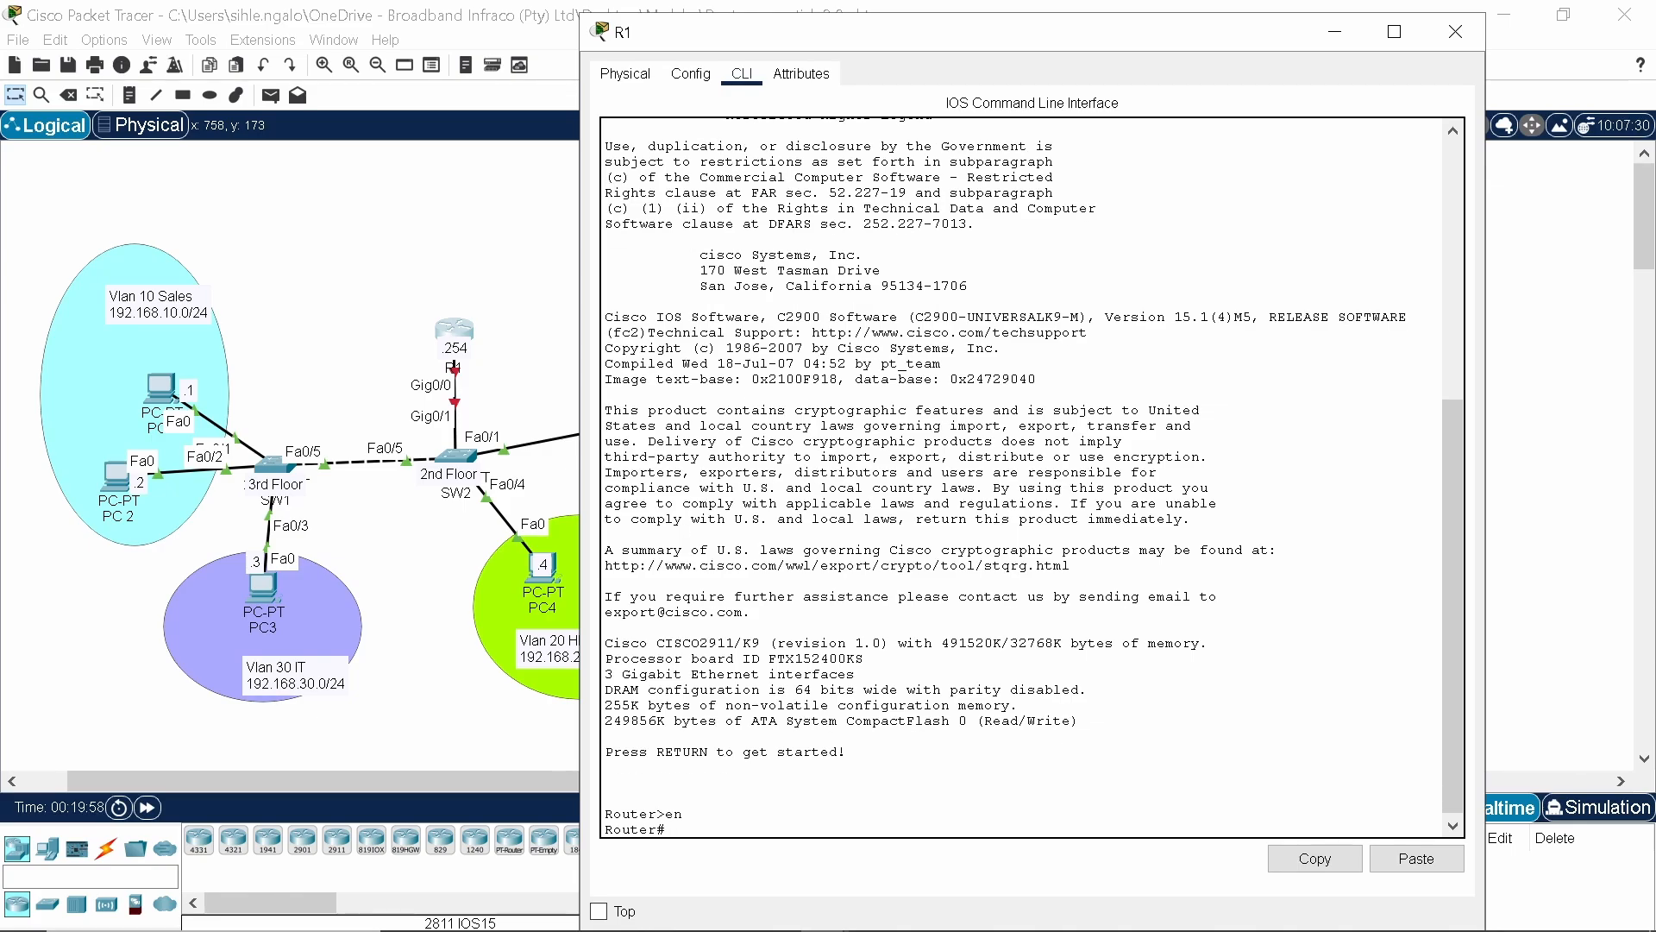
type("conf t")
key("Return")
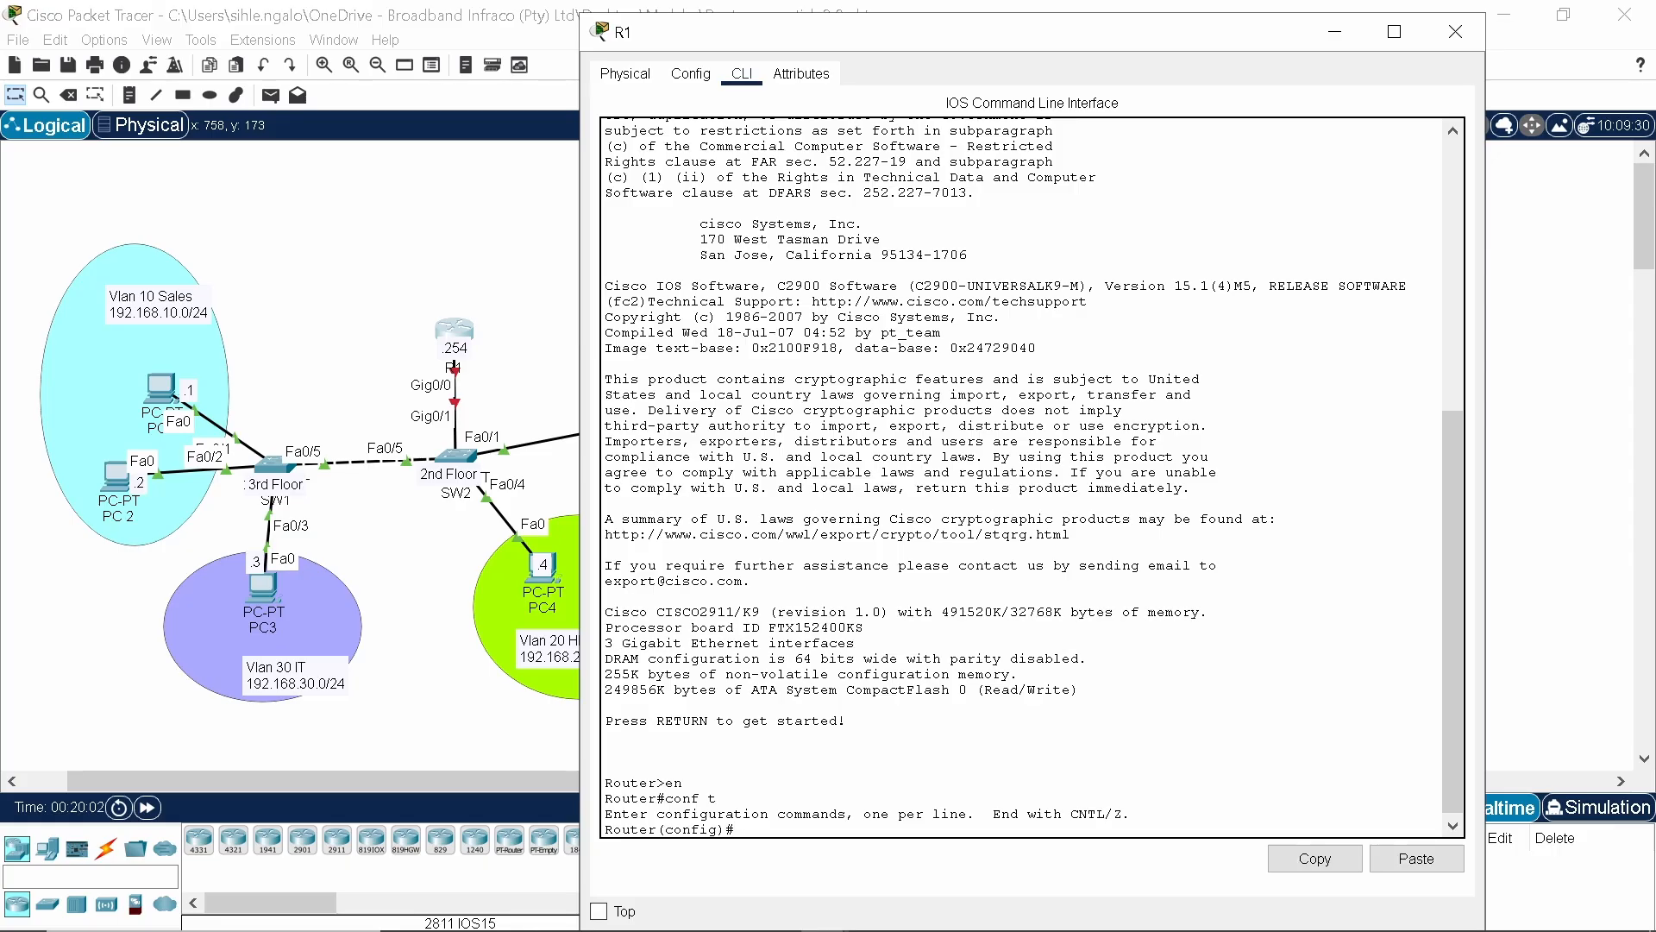
Set the router's hostname to R1.
type("hos")
type("tnam")
type("e R")
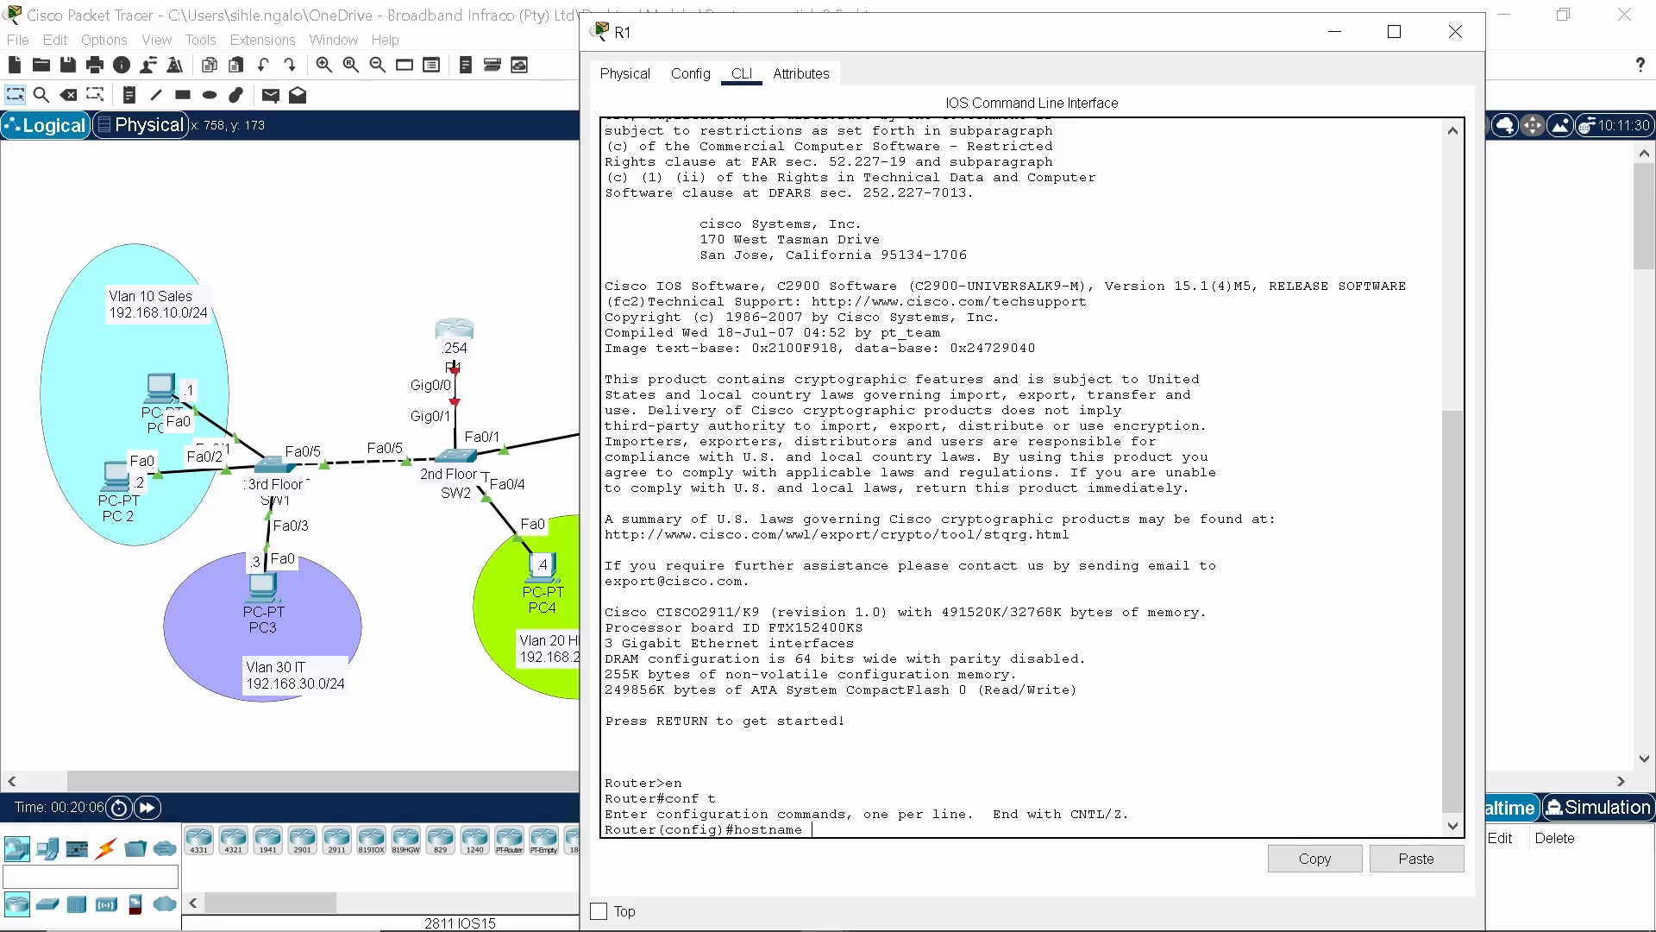
type("1")
key("Return")
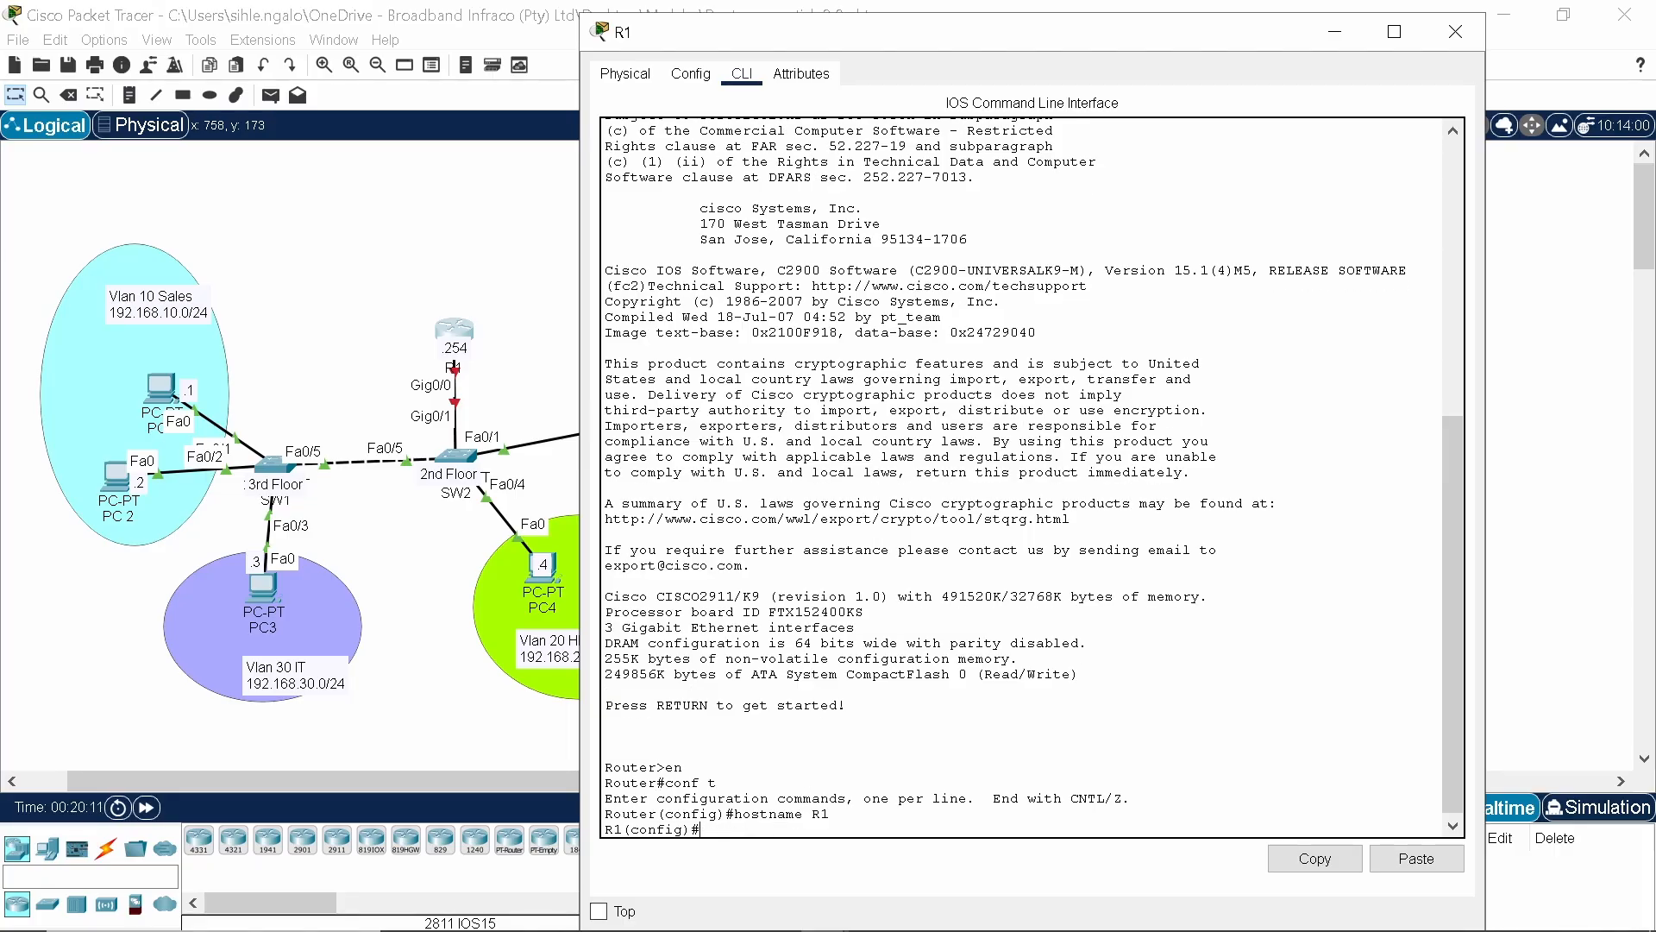
Enable R1's physical interface g0/0, the link to SW2, with no shutdown.
type("int g0/0")
key("Return")
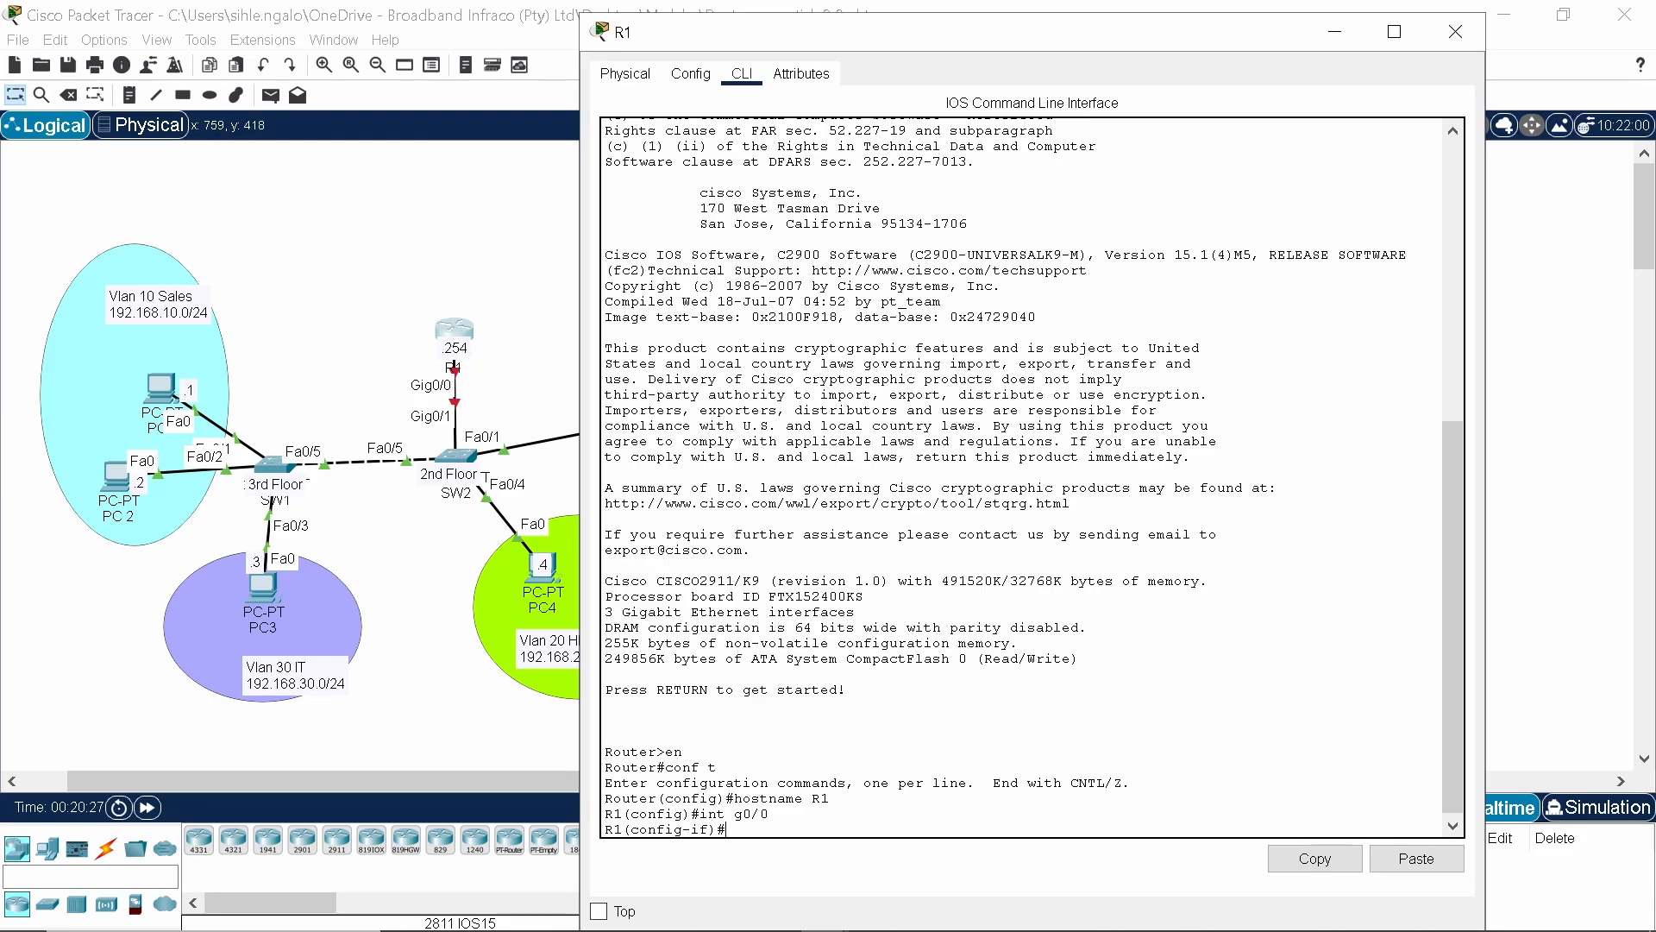
type("no sh")
key("Return")
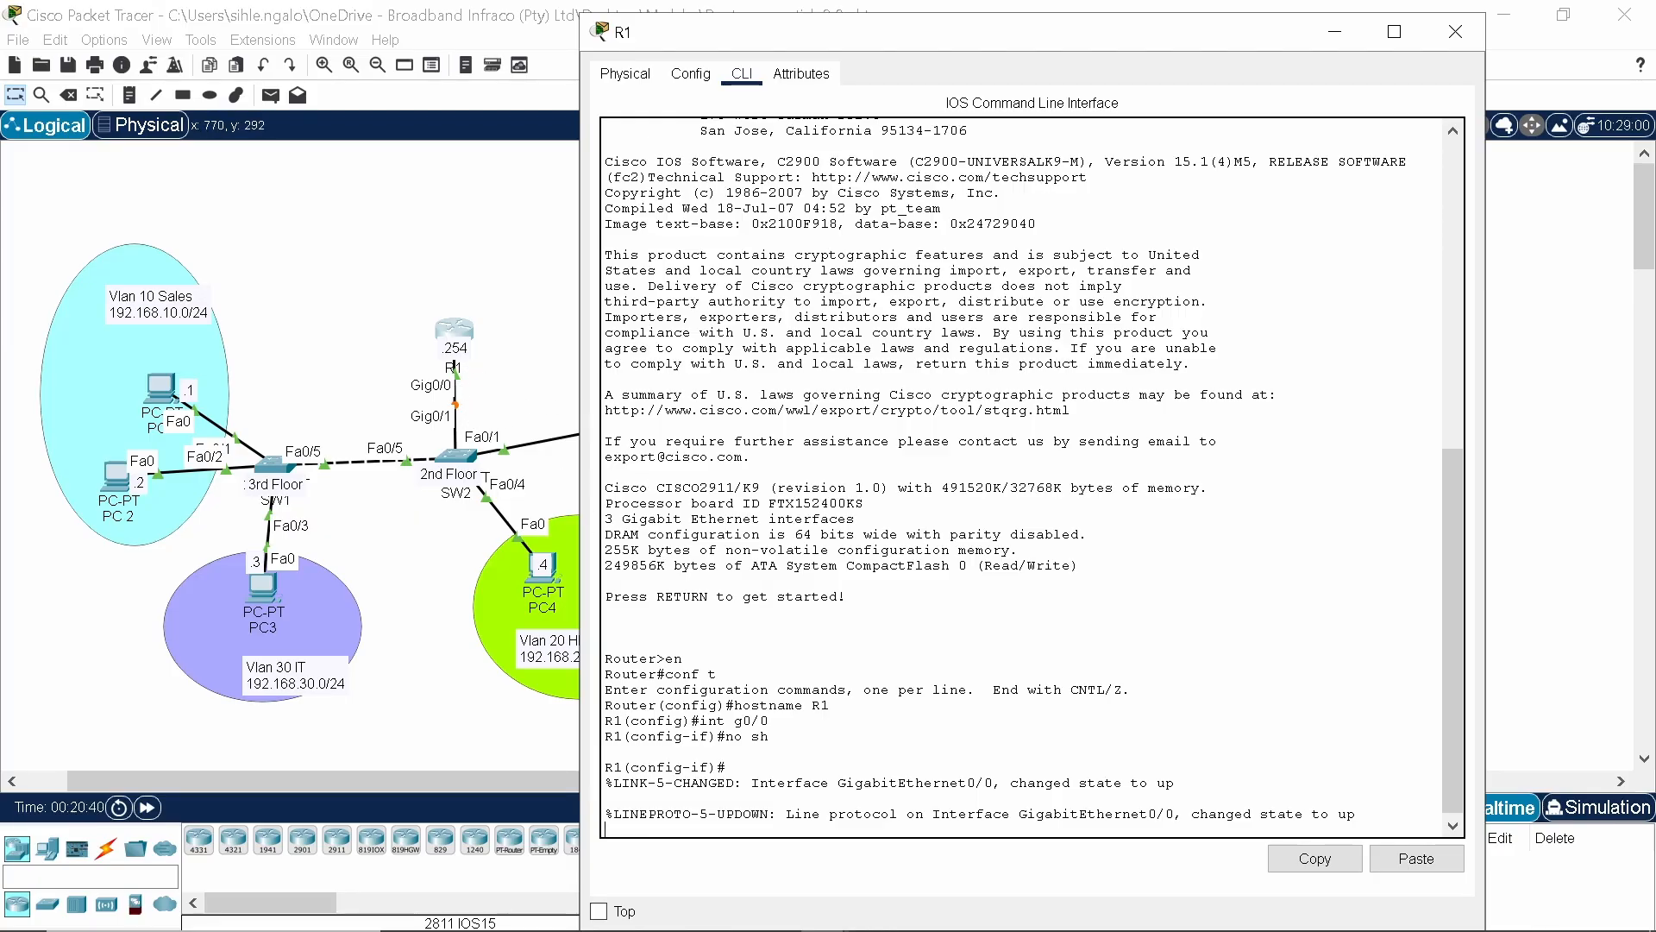
key("Return")
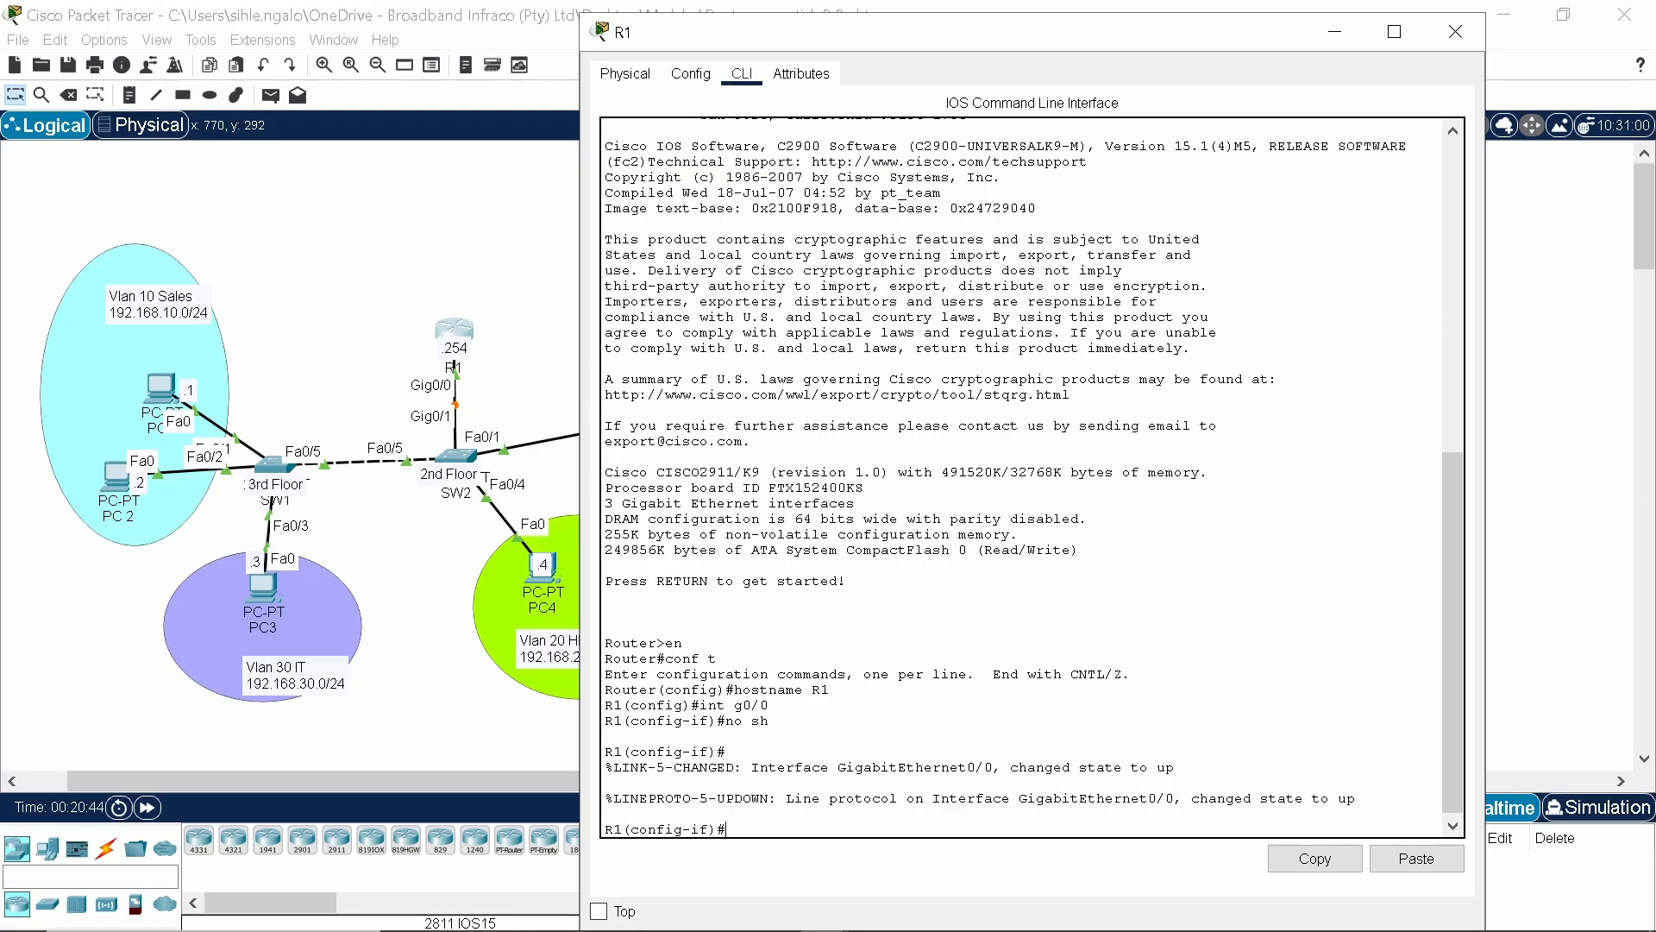
Create subinterface g0/0.10 on R1.
type("int")
type("g0/0.10")
key("Return")
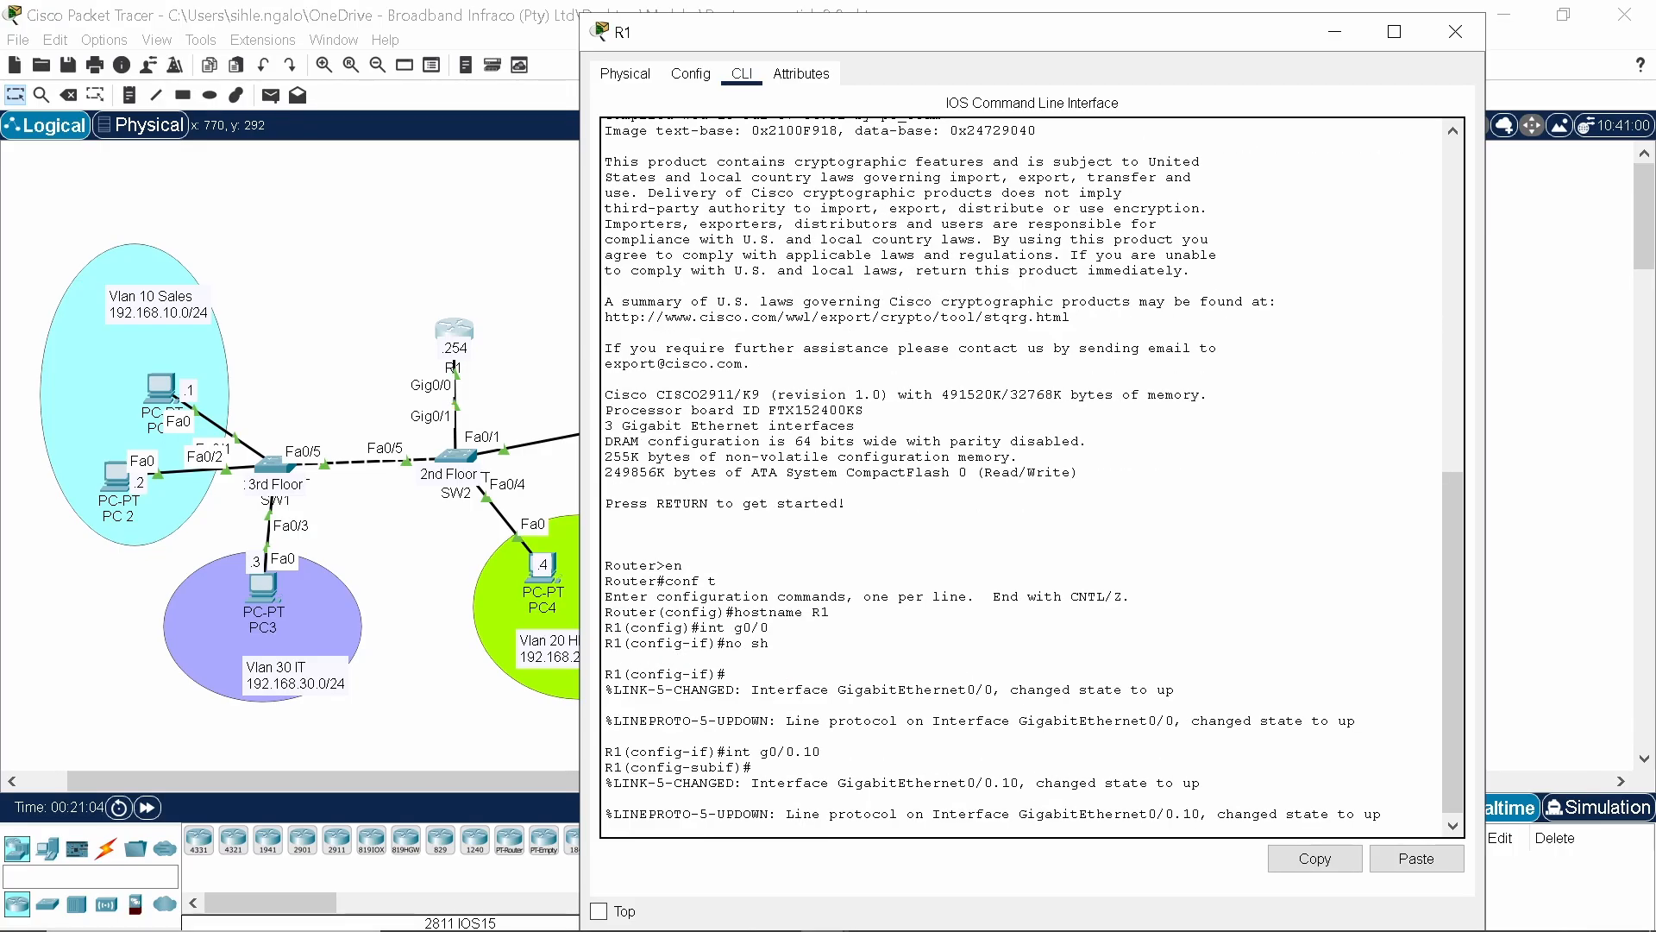
key("Return")
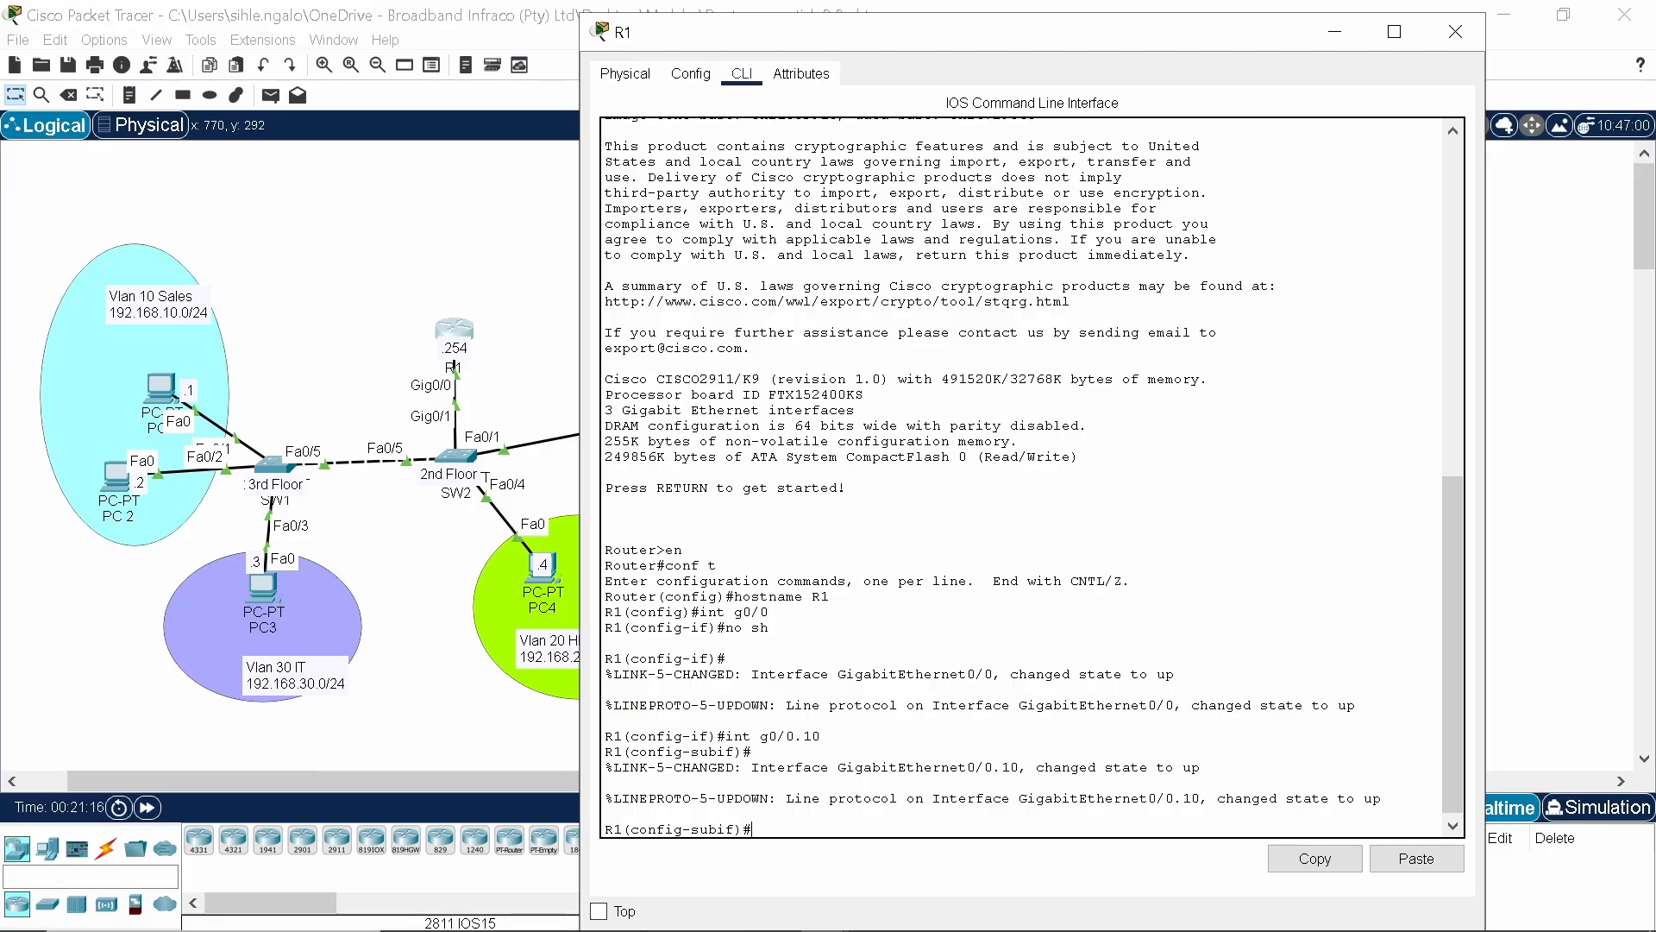
Set dot1q encapsulation with VLAN ID 10 on R1's subinterface g0/0.10.
type("incapsulation dot1q 10")
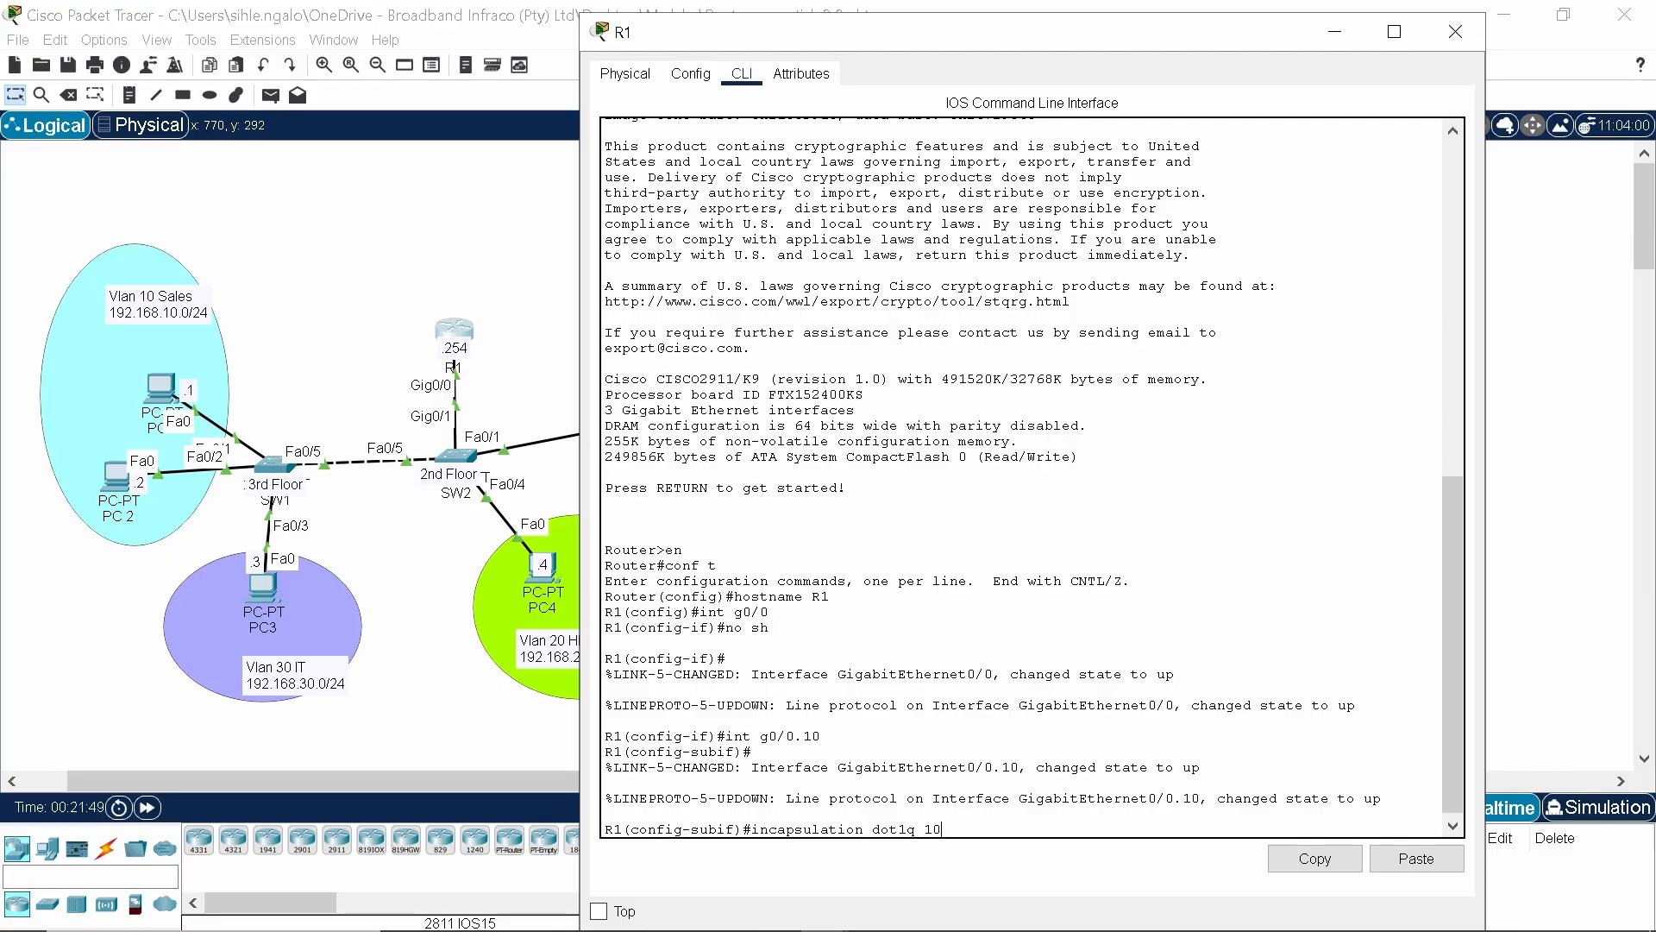
key("Return")
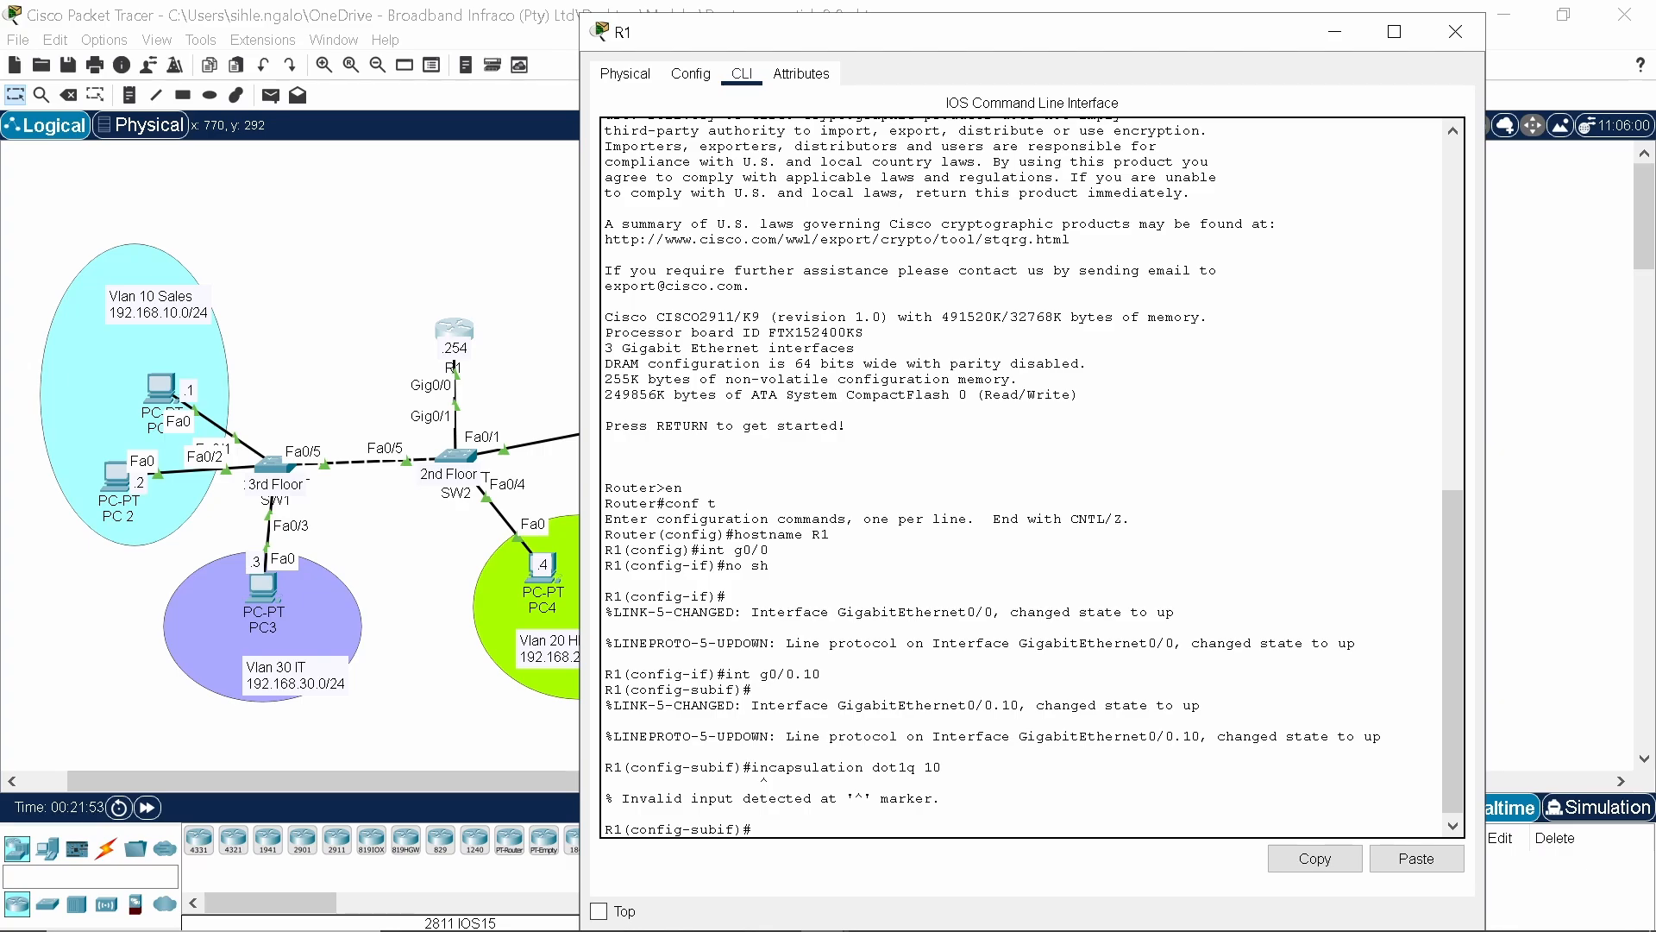
type("encapsulation dot1")
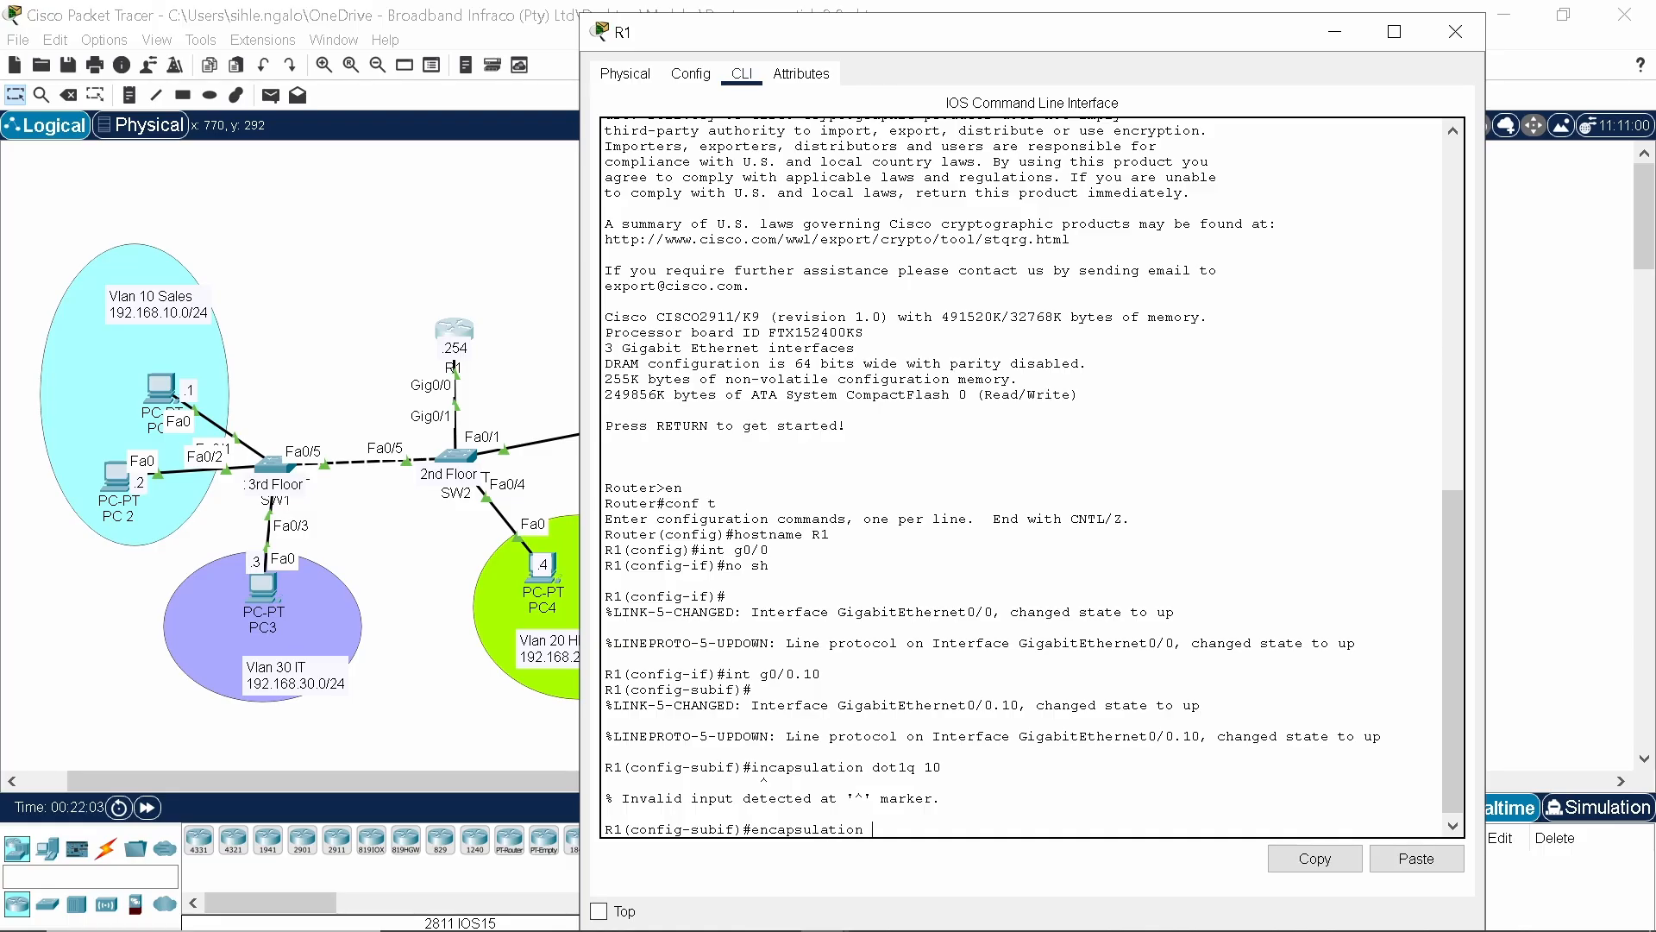
type("q")
key("Return")
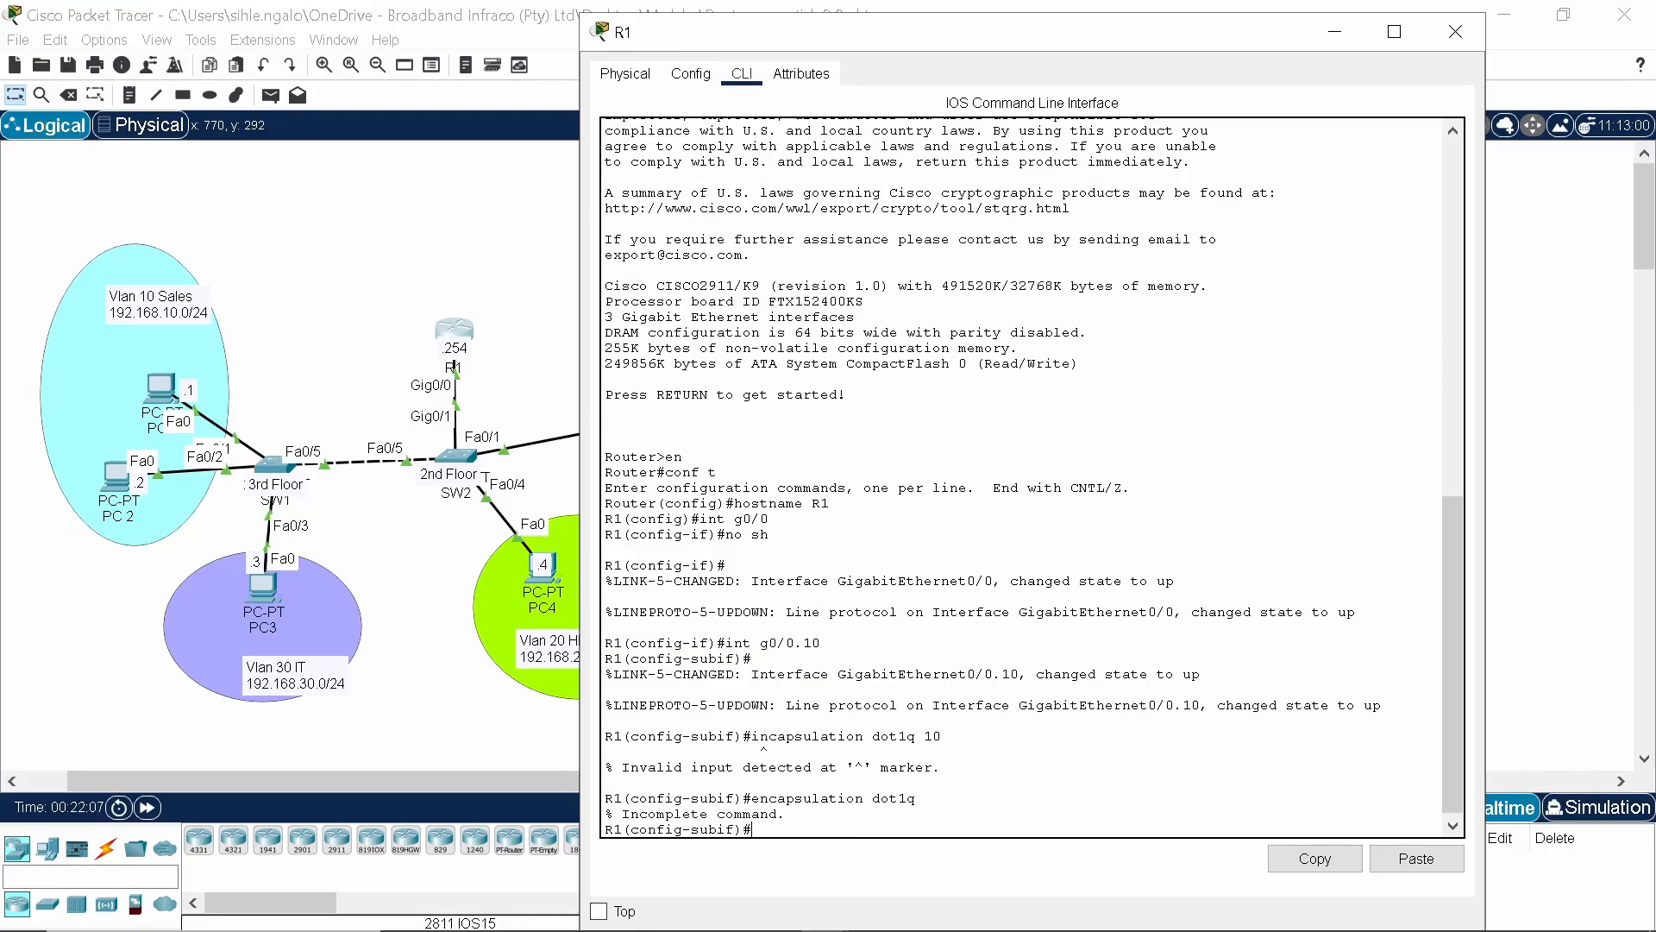
key("Up")
type("10")
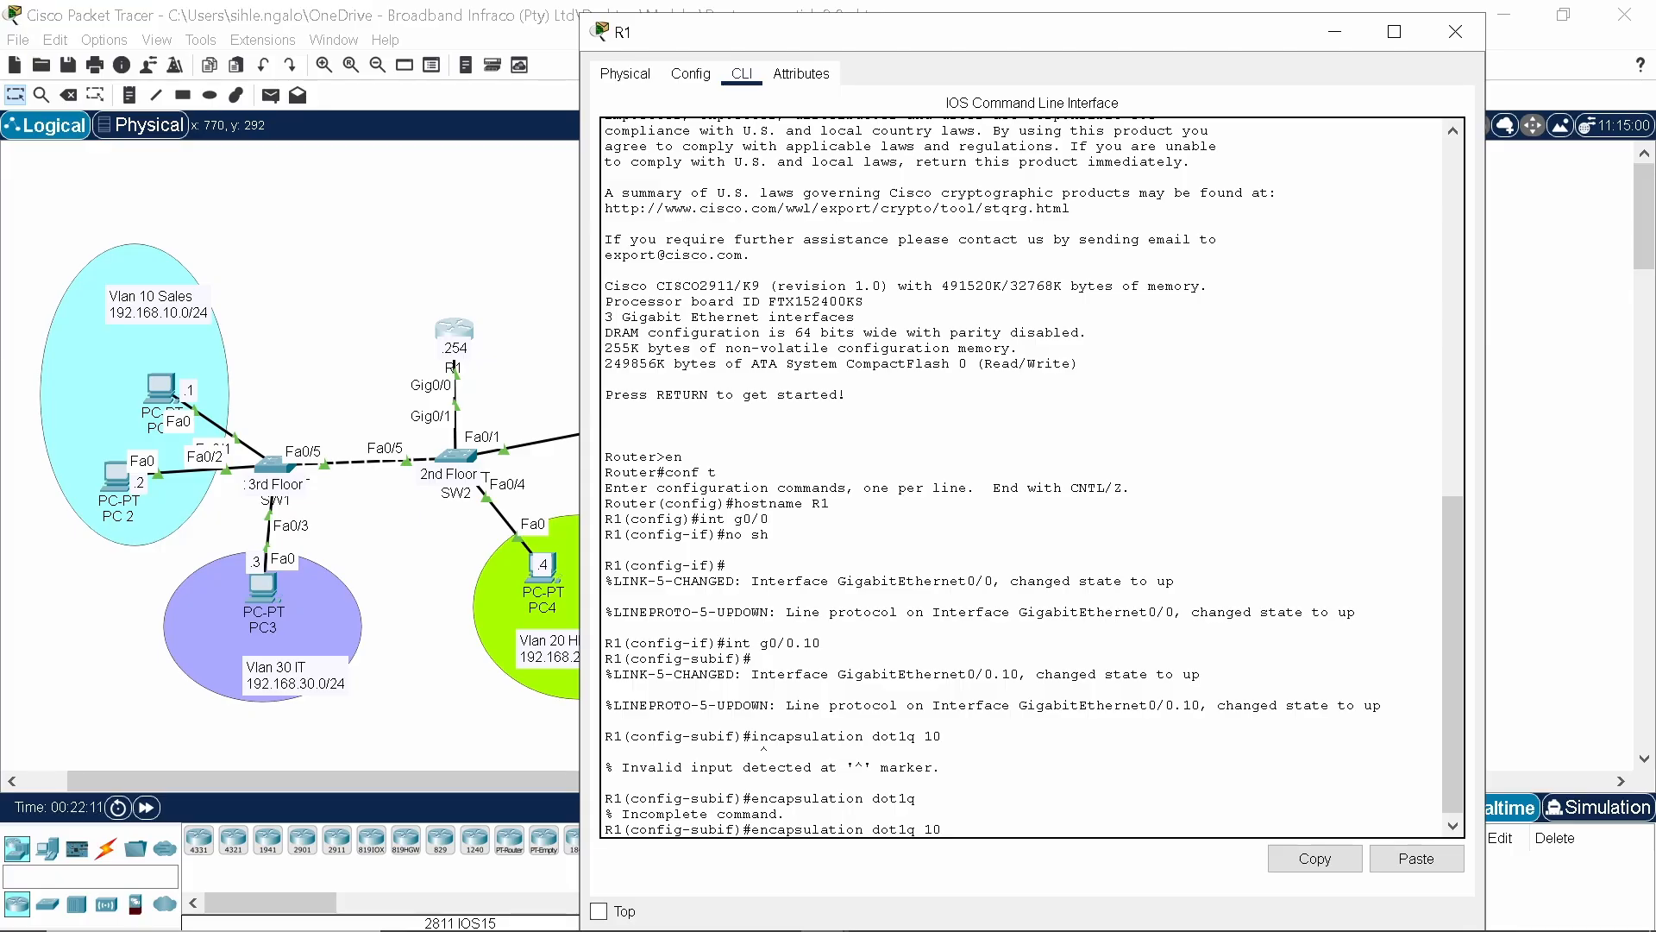
key("Return")
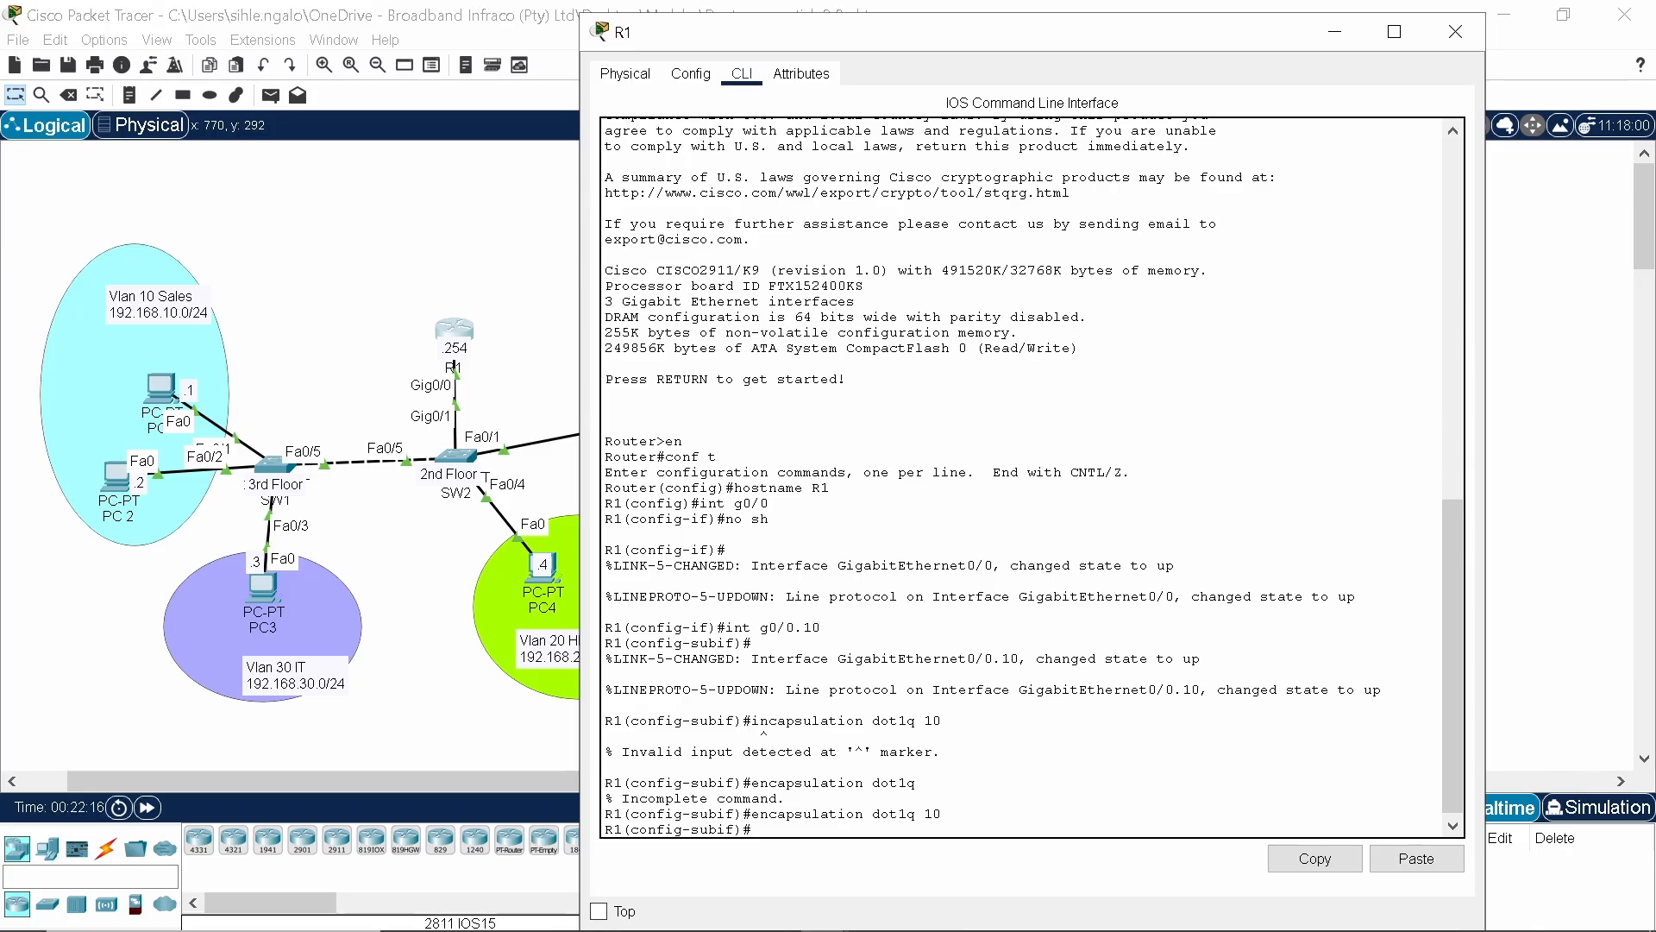
Assign IP address 192.168.10.254 with mask 255.255.255.0 to subinterface g0/0.10.
type("ip addr 192.1")
type("68.10.254 255.255.255.0")
key("Return")
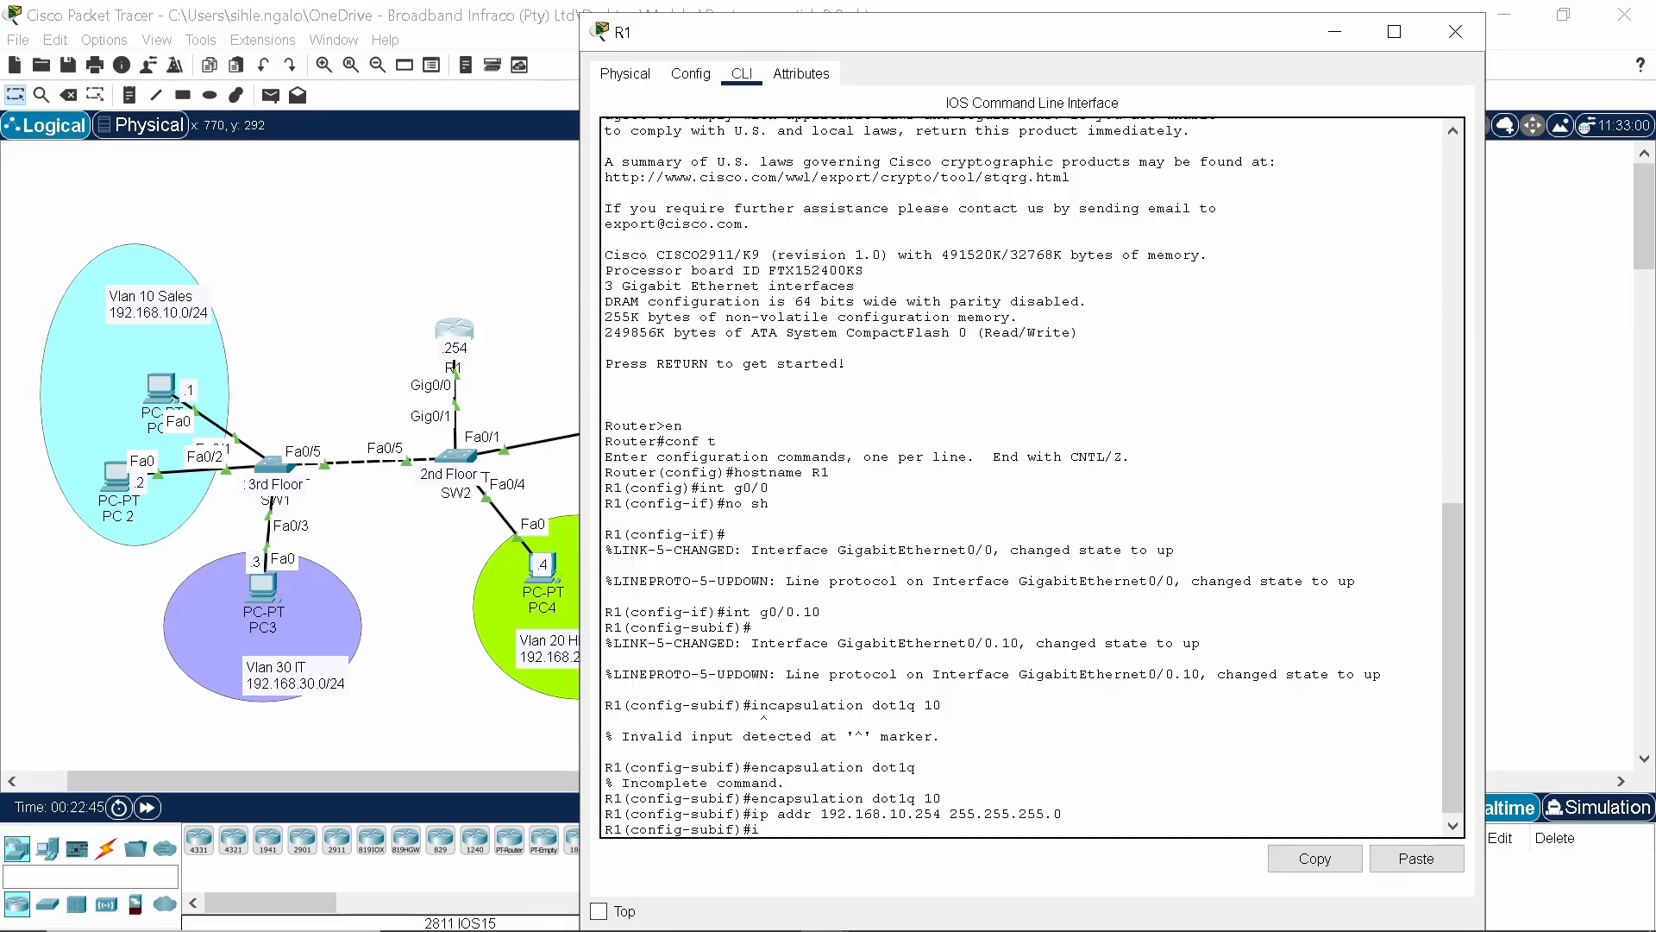
Create subinterface g0/0.20 on R1 and set its dot1q encapsulation to VLAN 20.
type("int g0/0.20")
key("Return")
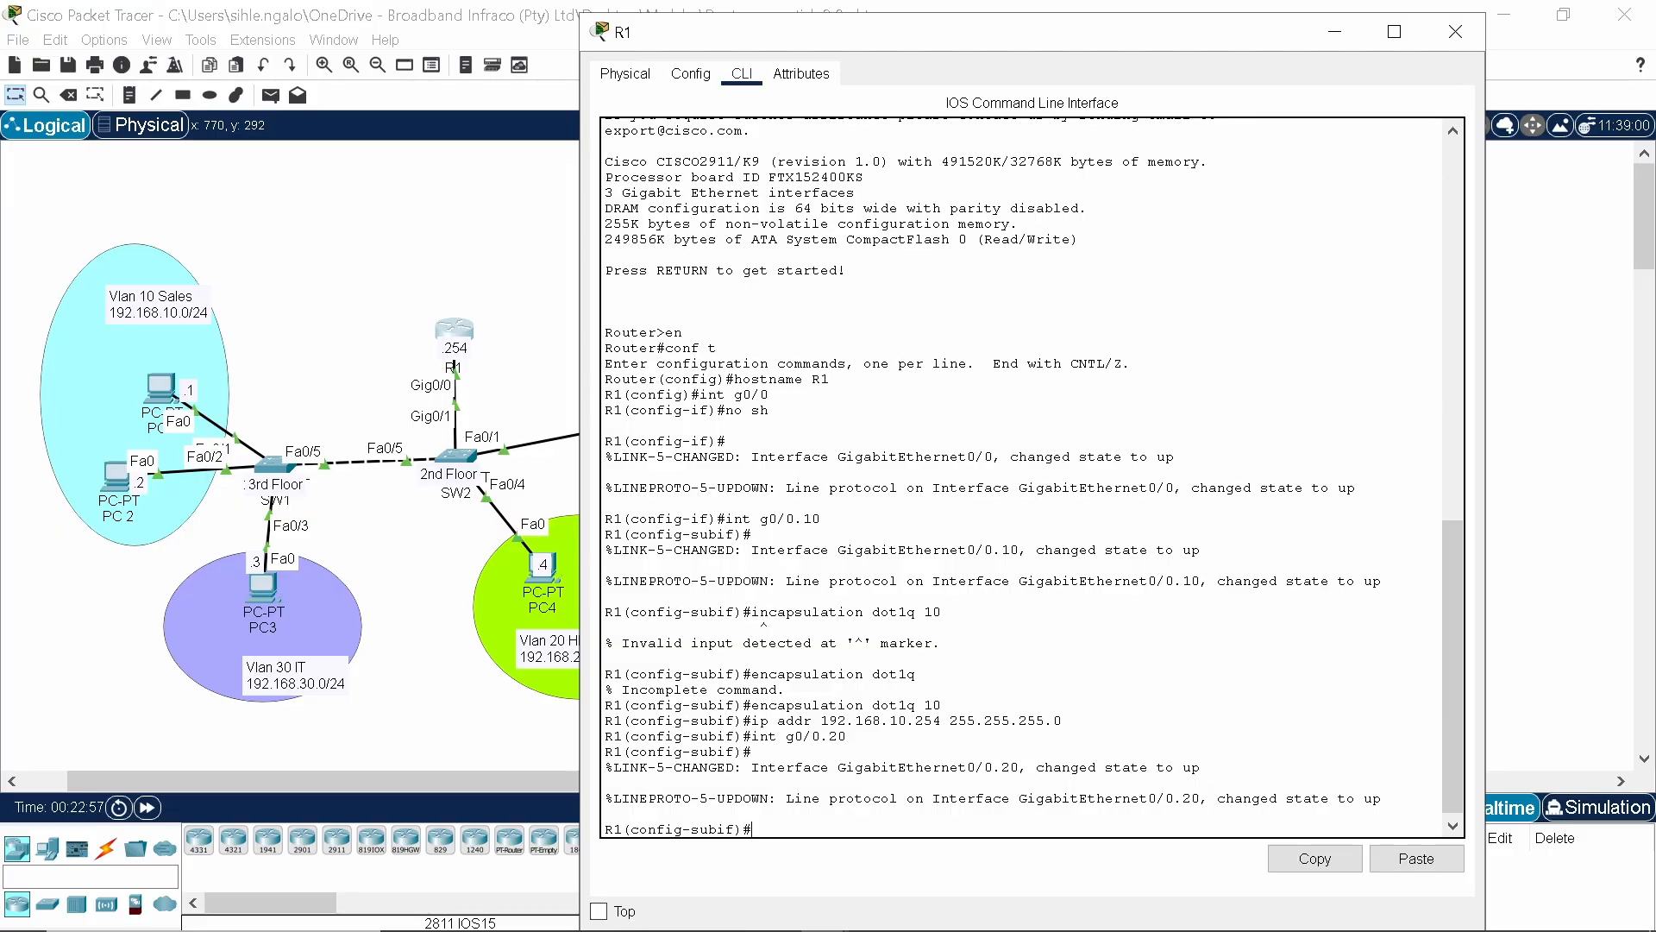
type("encapsulation dot1q 20")
key("Return")
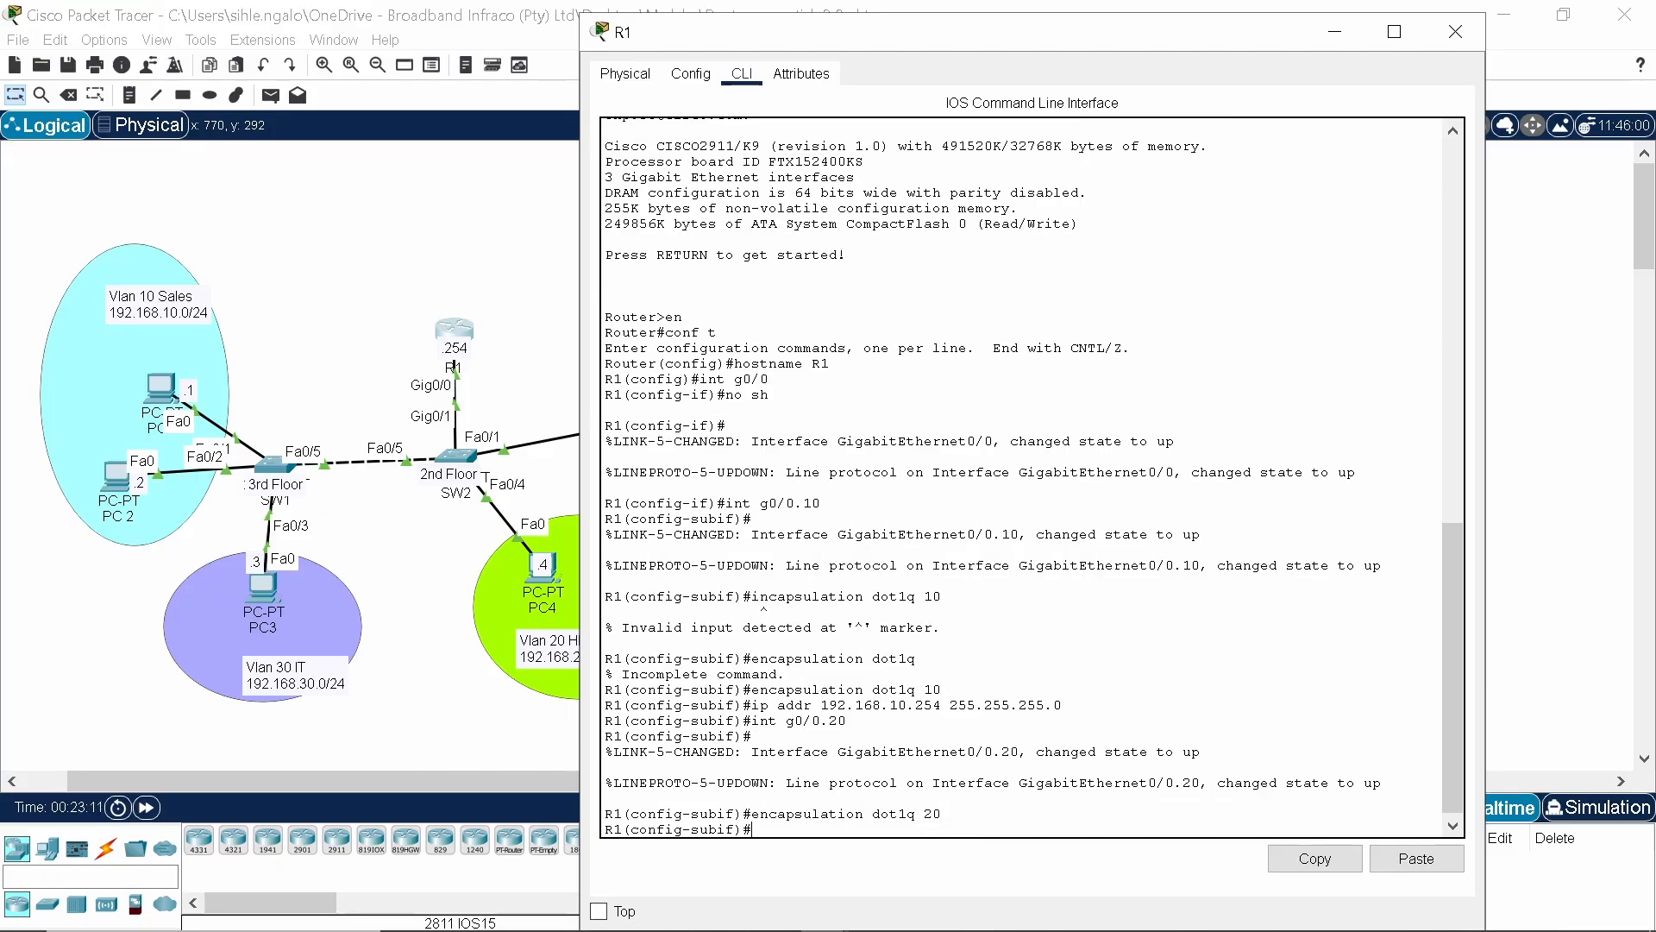
Assign IP address 192.168.20.254 with mask 255.255.255.0 to subinterface g0/0.20.
type("ip addr 192.168")
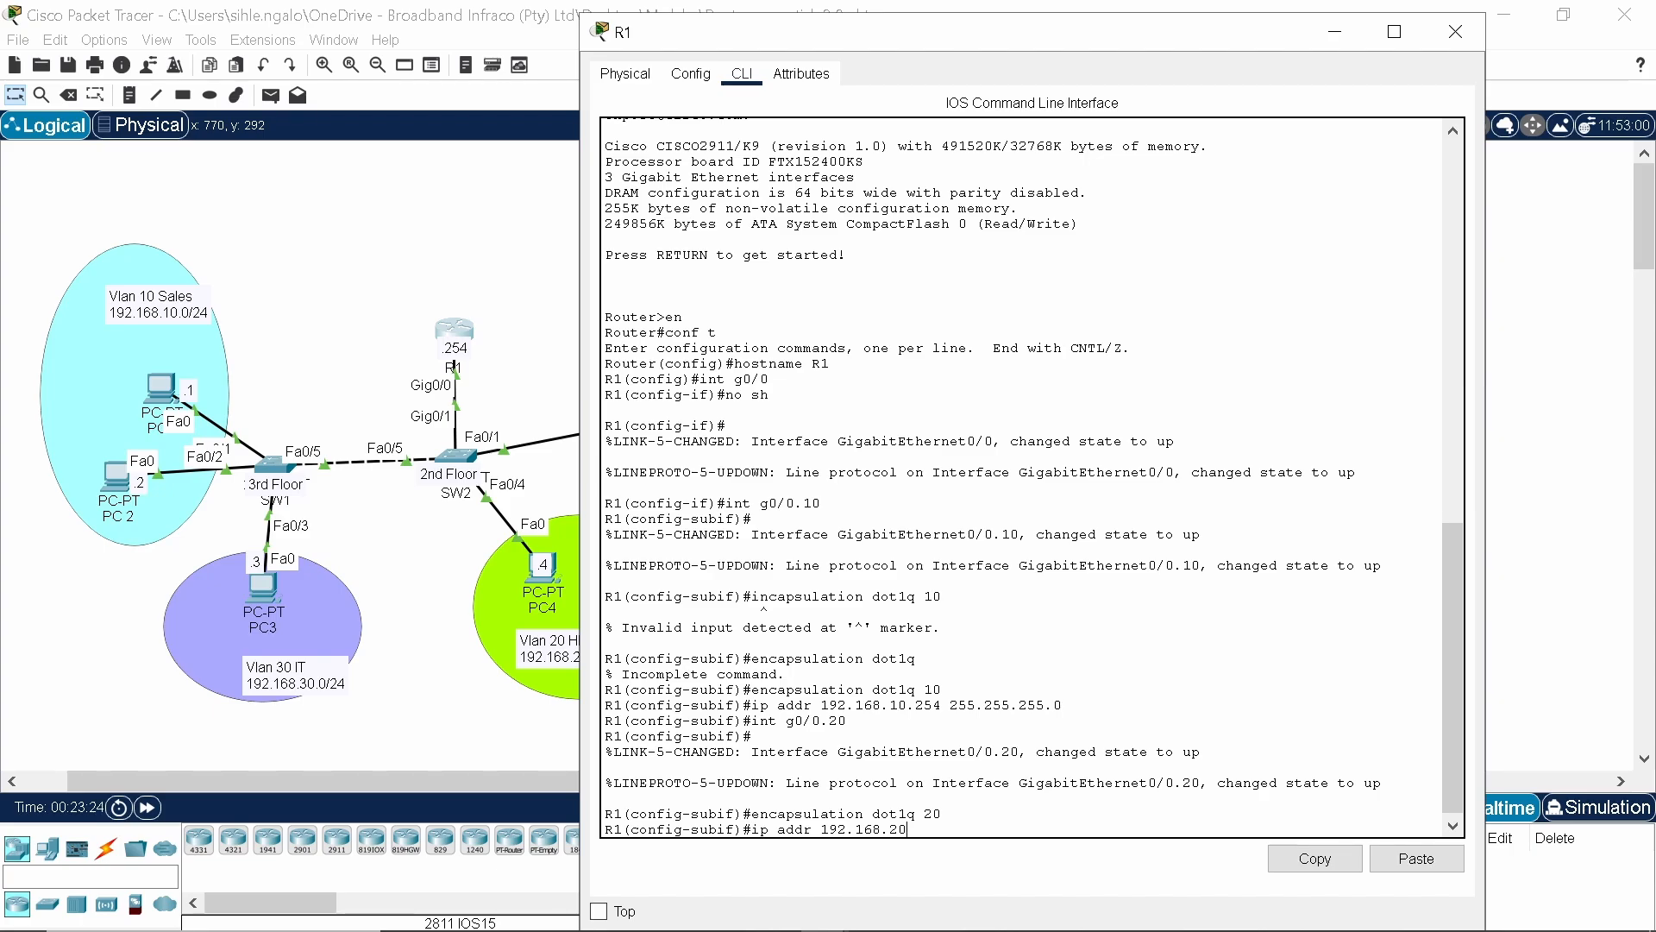
type(".254 255.255.255.0")
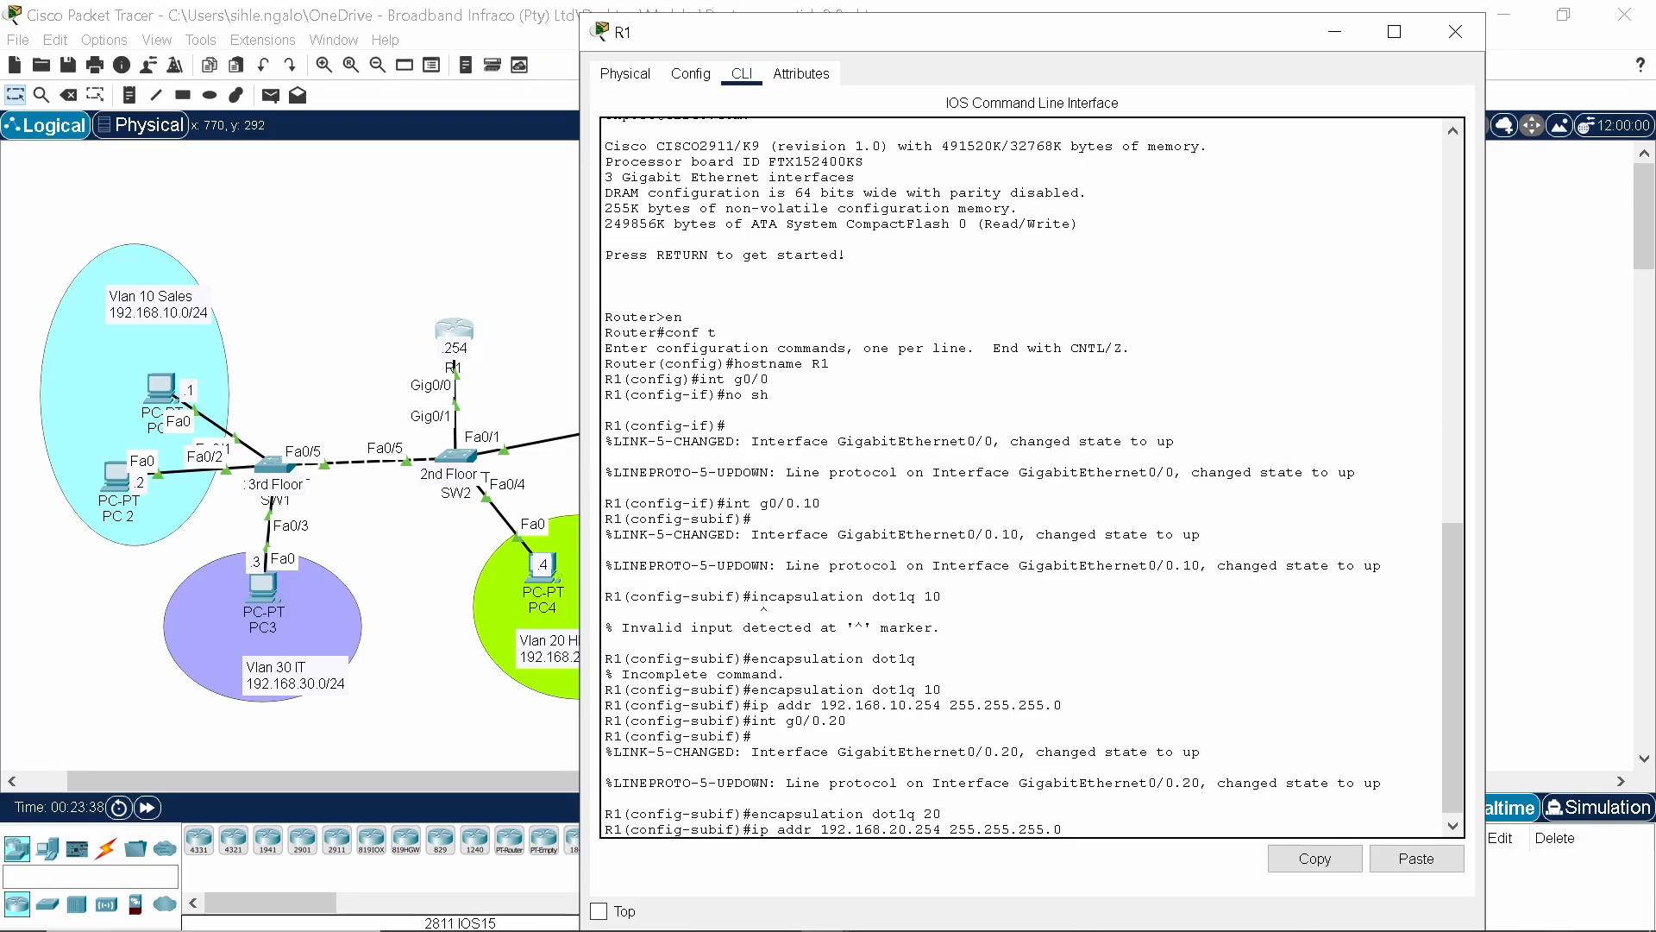
key("Return")
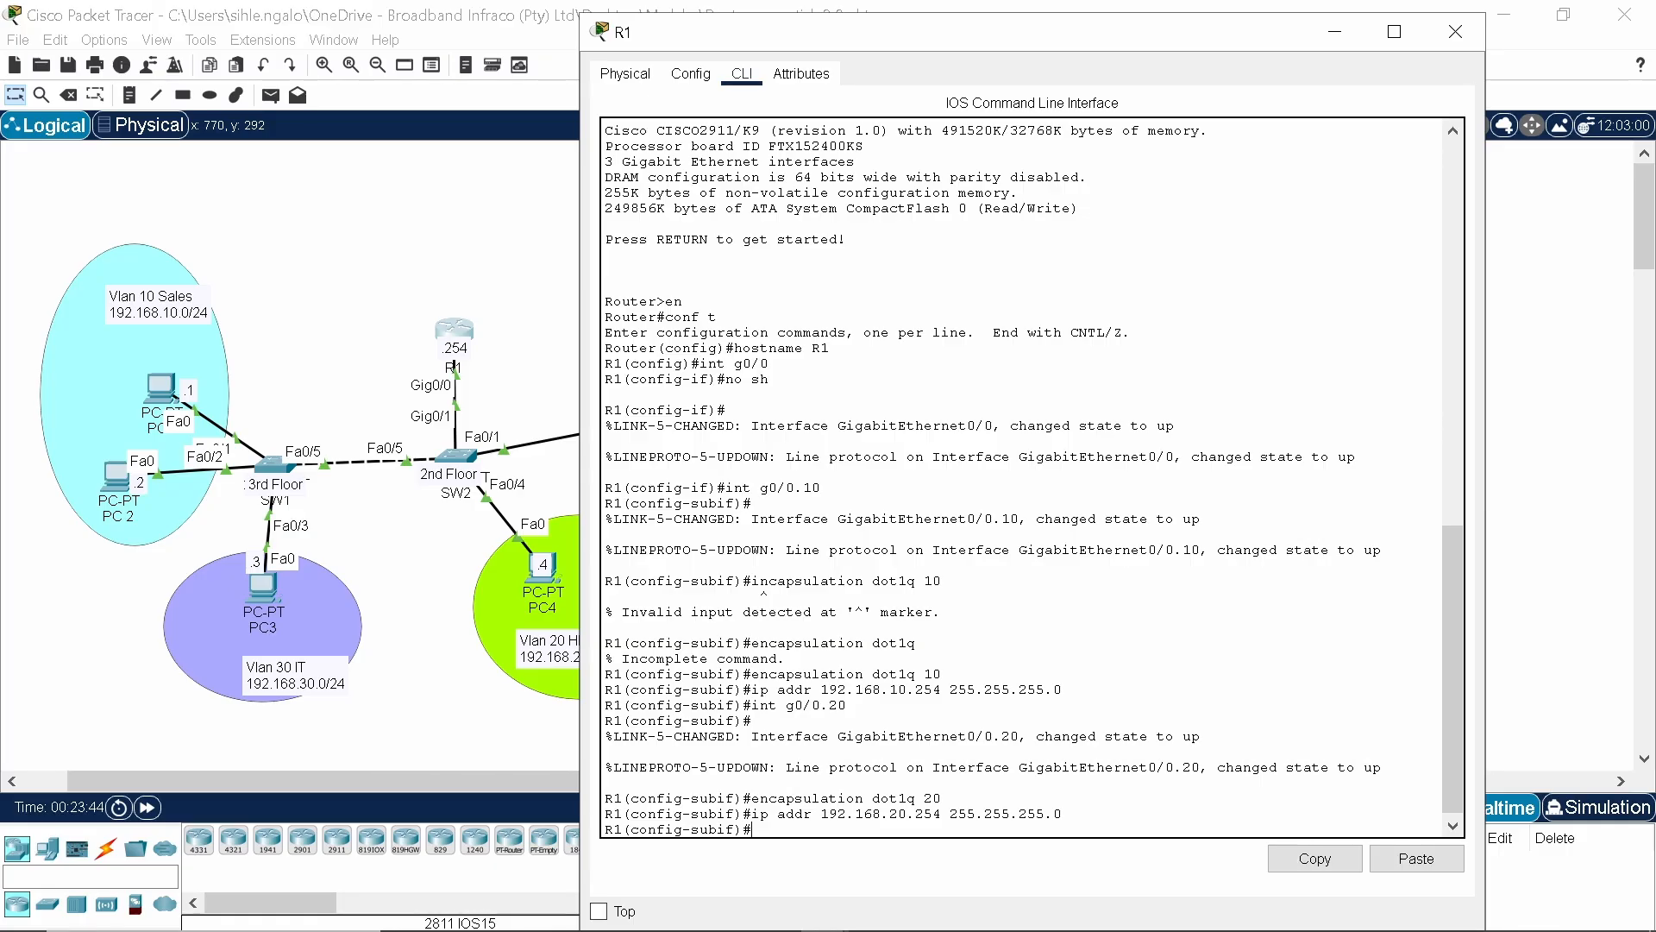
Create subinterface g0/0.30 on R1 and set its dot1q encapsulation to VLAN 30.
type("int g0/0.30")
key("Return")
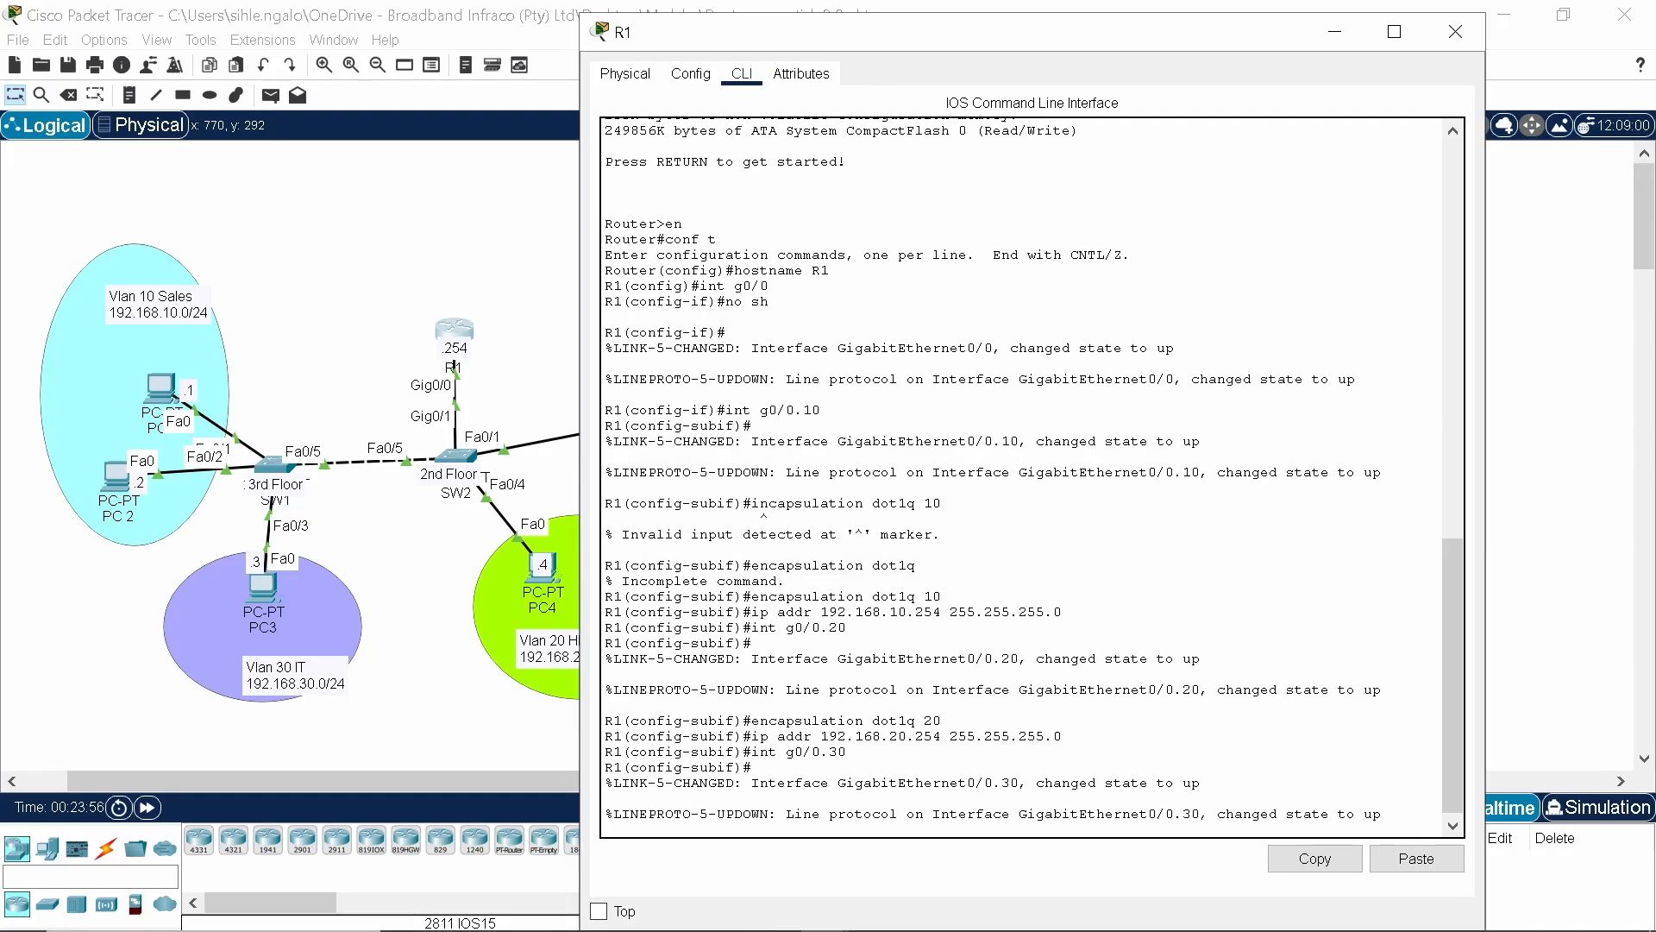
key("Return")
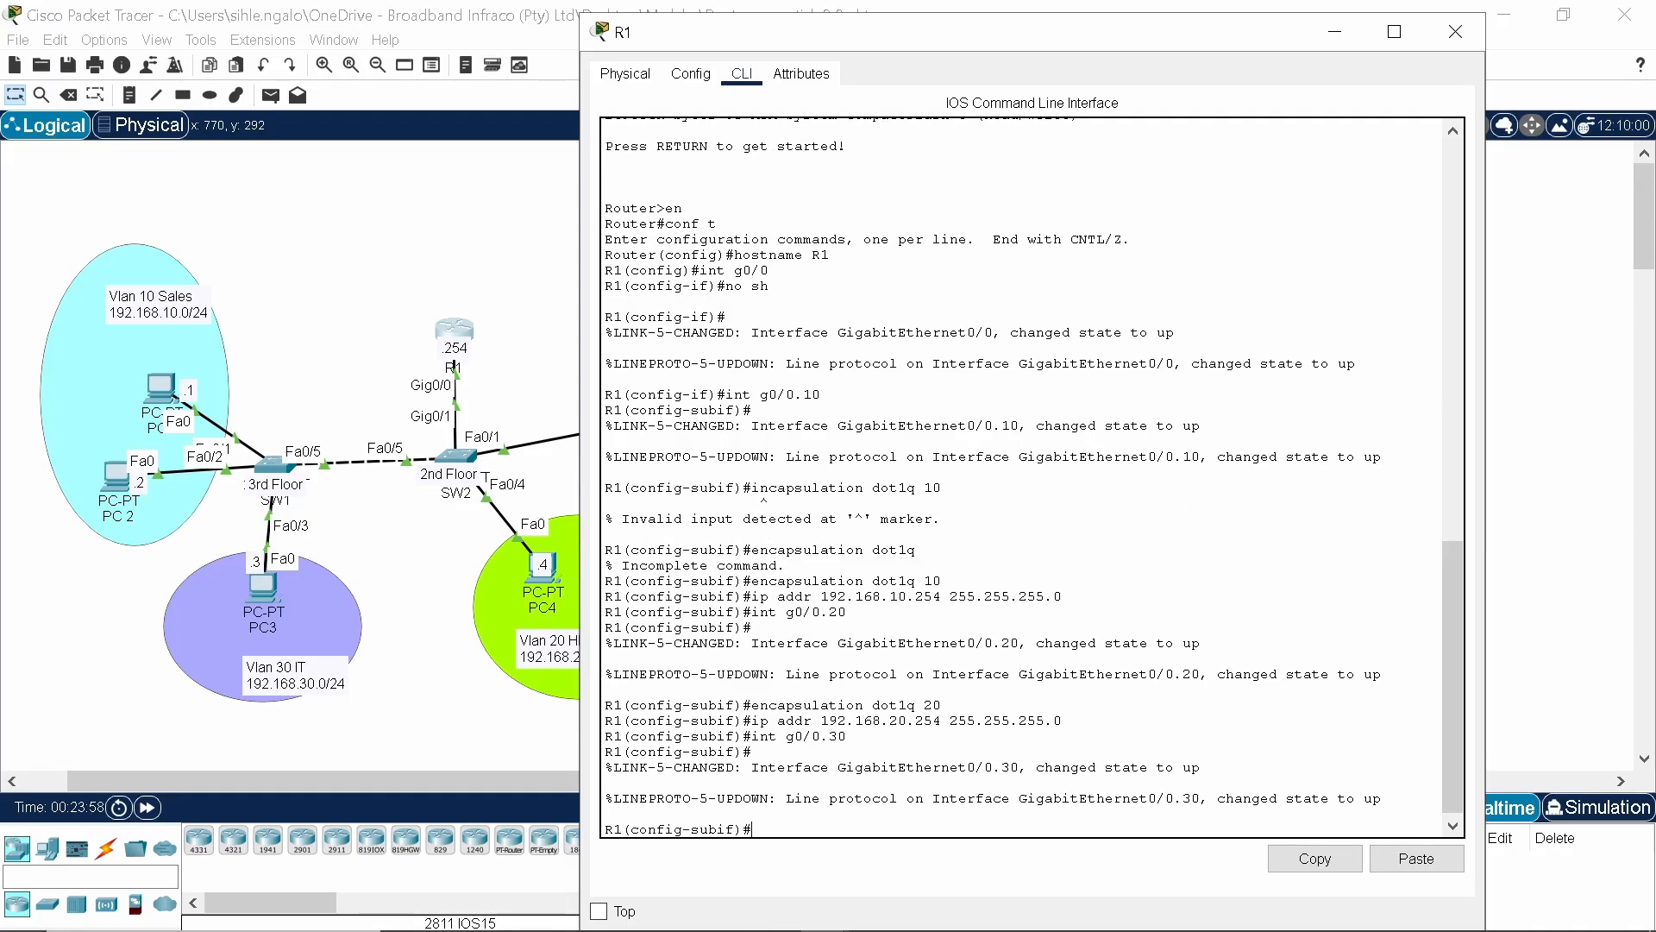
type("encapsulation dot1q 30")
key("Return")
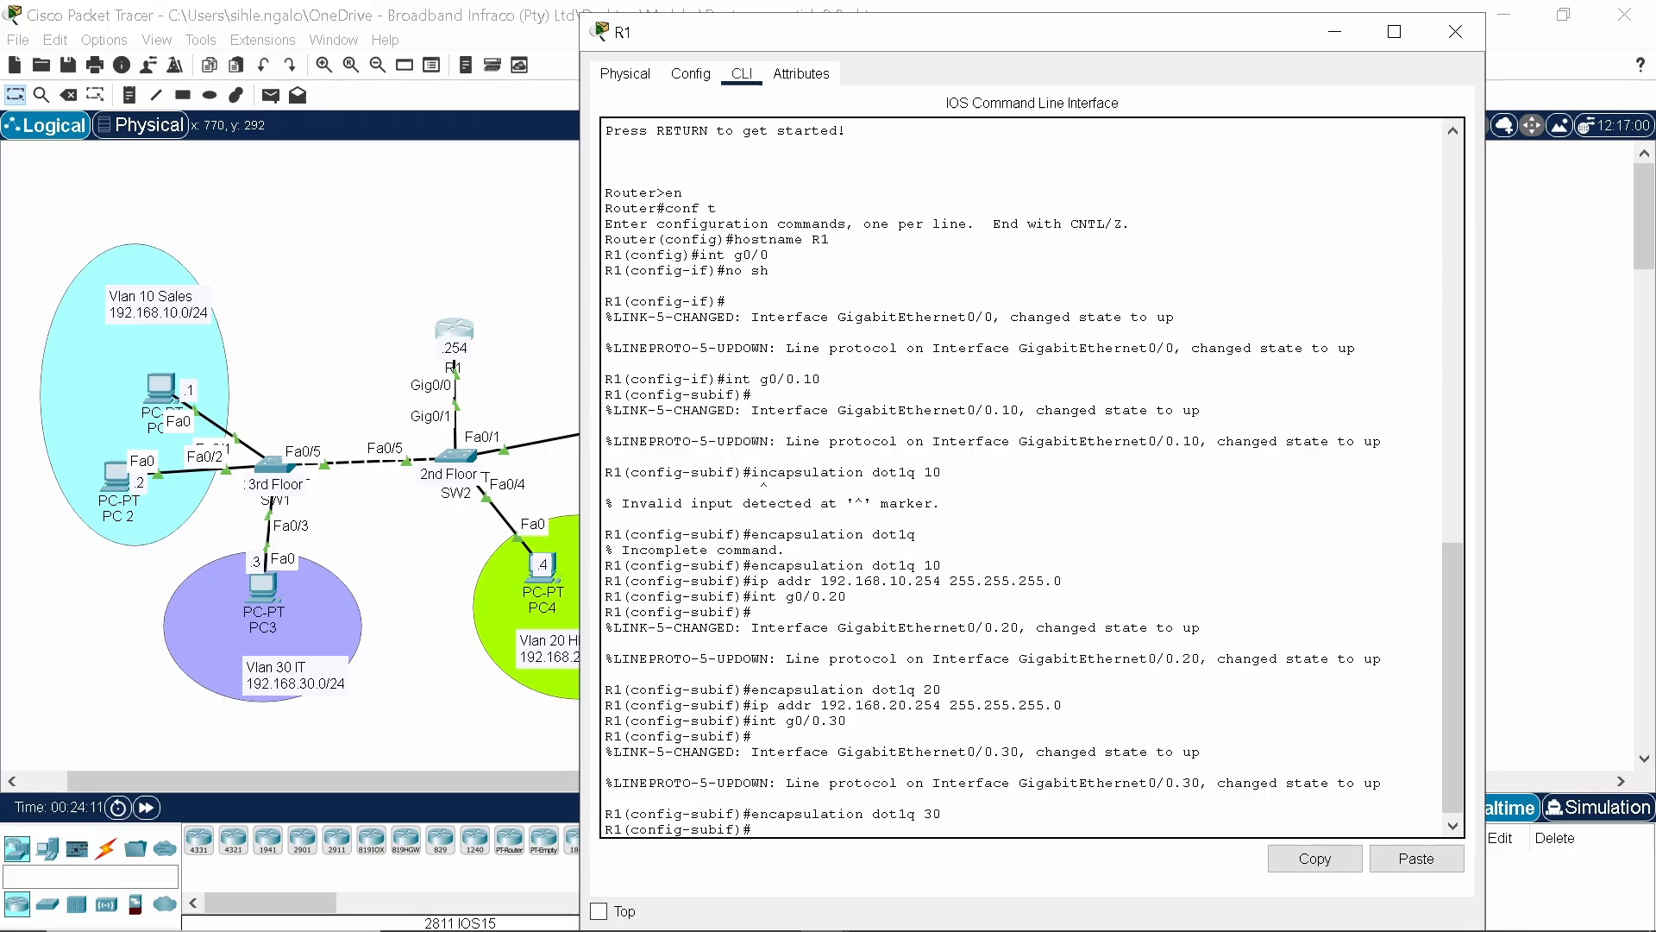
Assign IP address 192.168.30.254 with mask 255.255.255.0 to subinterface g0/0.30 and close R1's window.
type("ip addr 192.168")
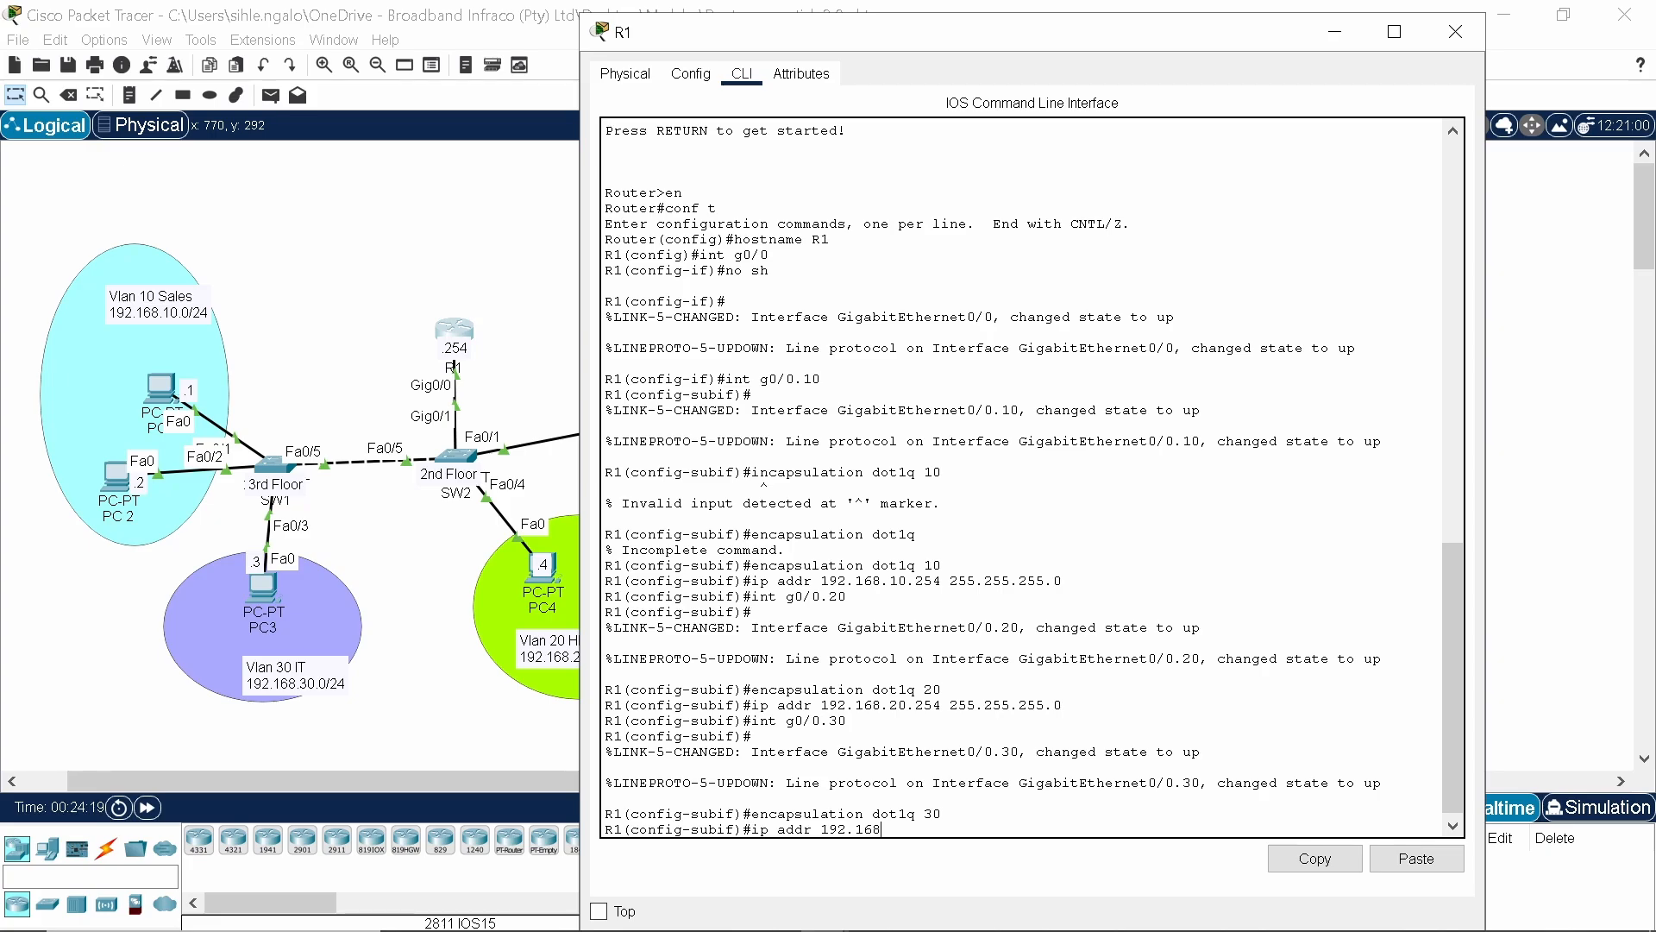
type(".1")
type("30.254 255.255.255.0")
key("Return")
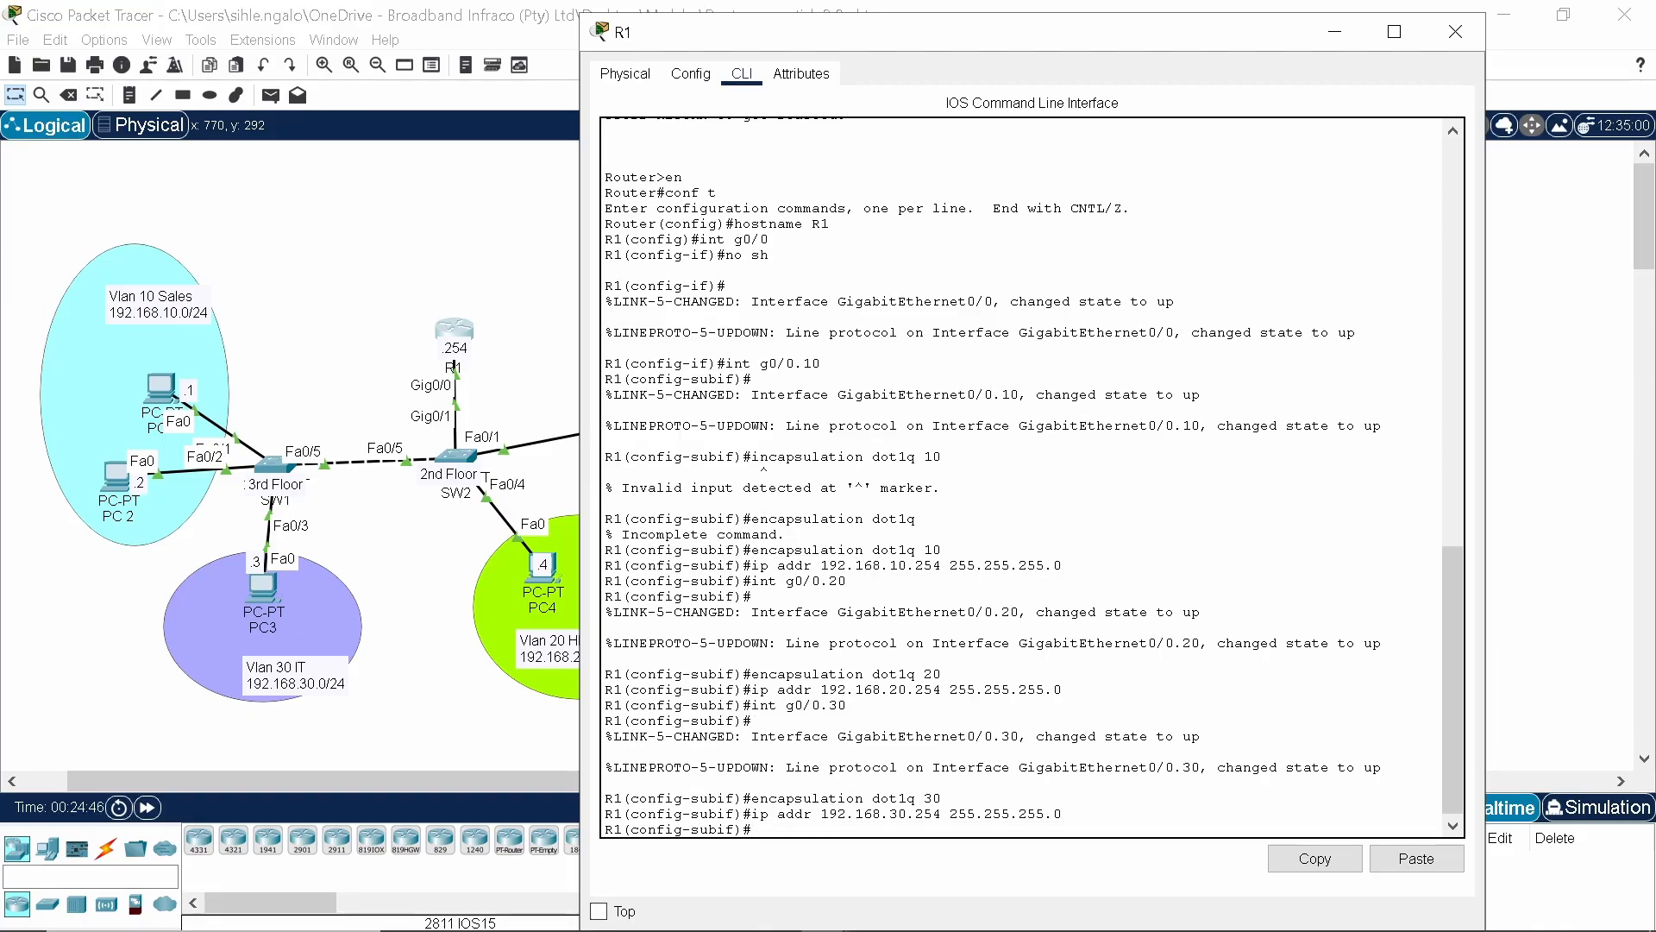
left_click(1454, 38)
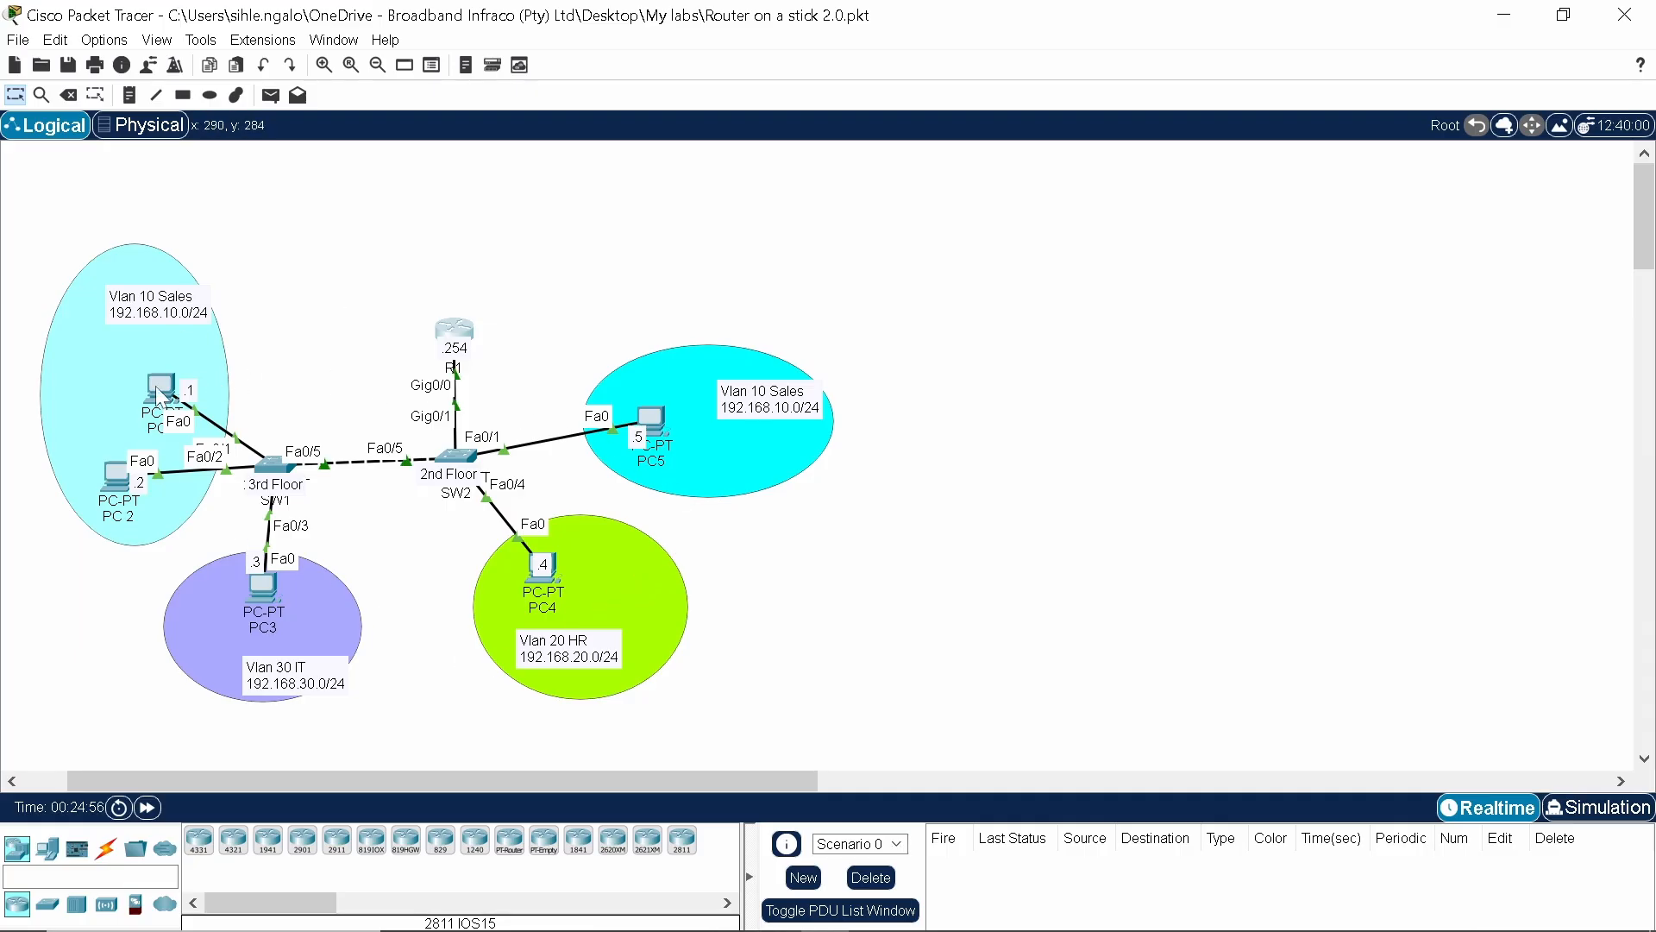
Open PC1's configuration and set its IPv4 default gateway to 192.168.10.254.
mouse_move(158, 392)
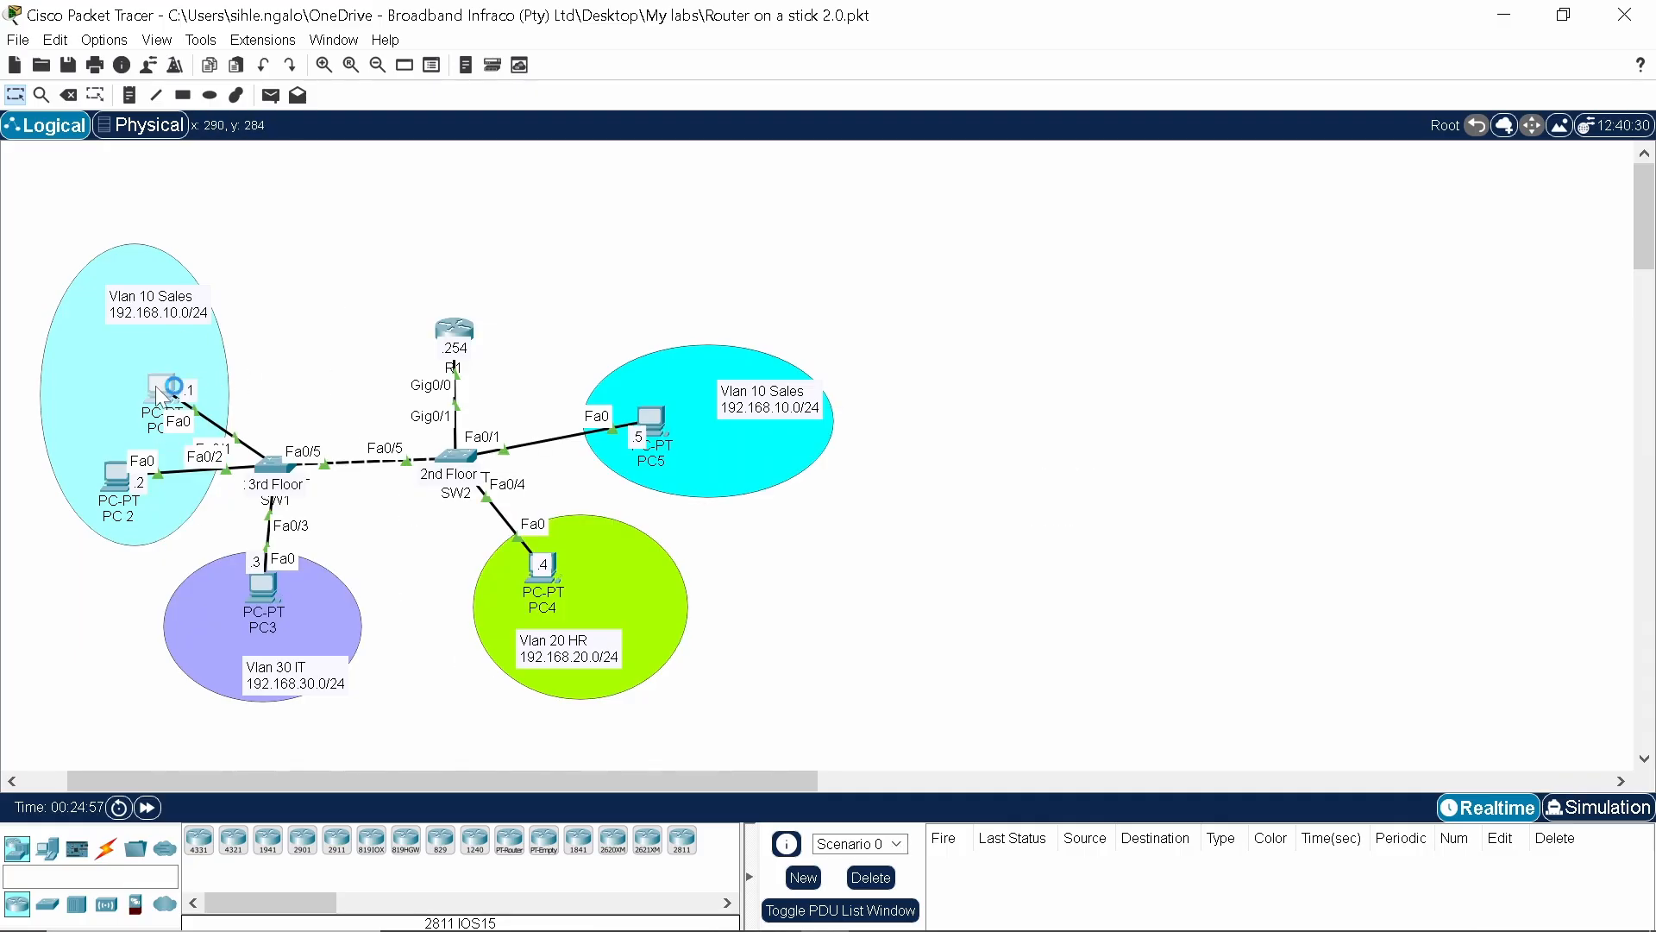
left_click(155, 386)
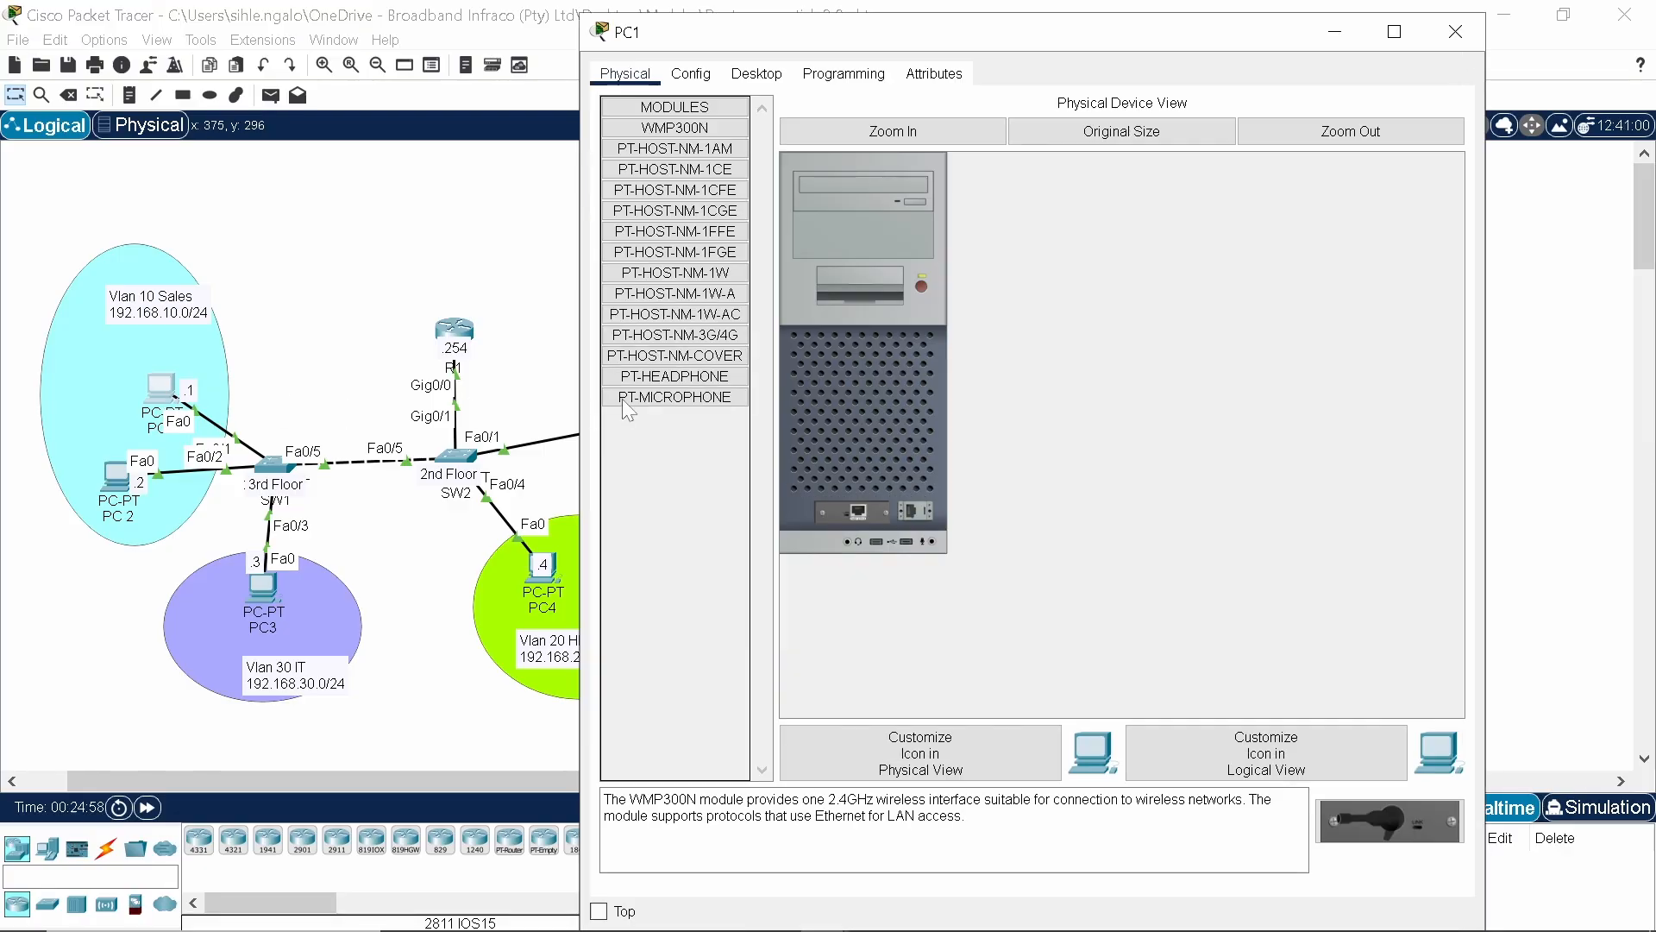
left_click(694, 93)
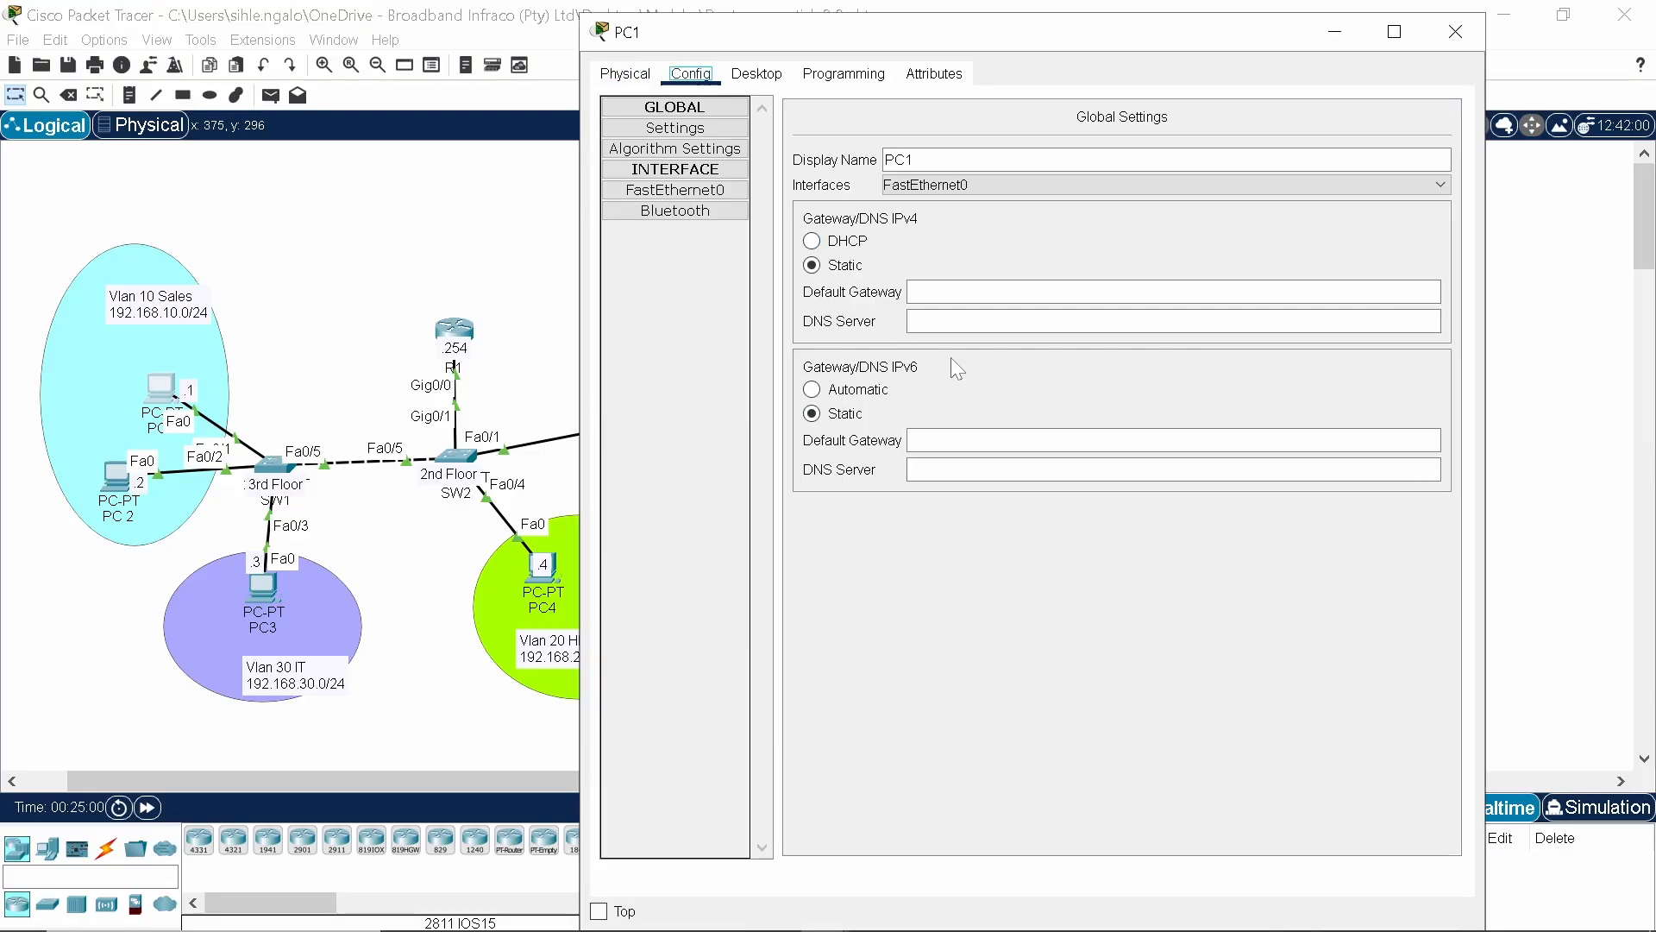
left_click(1033, 293)
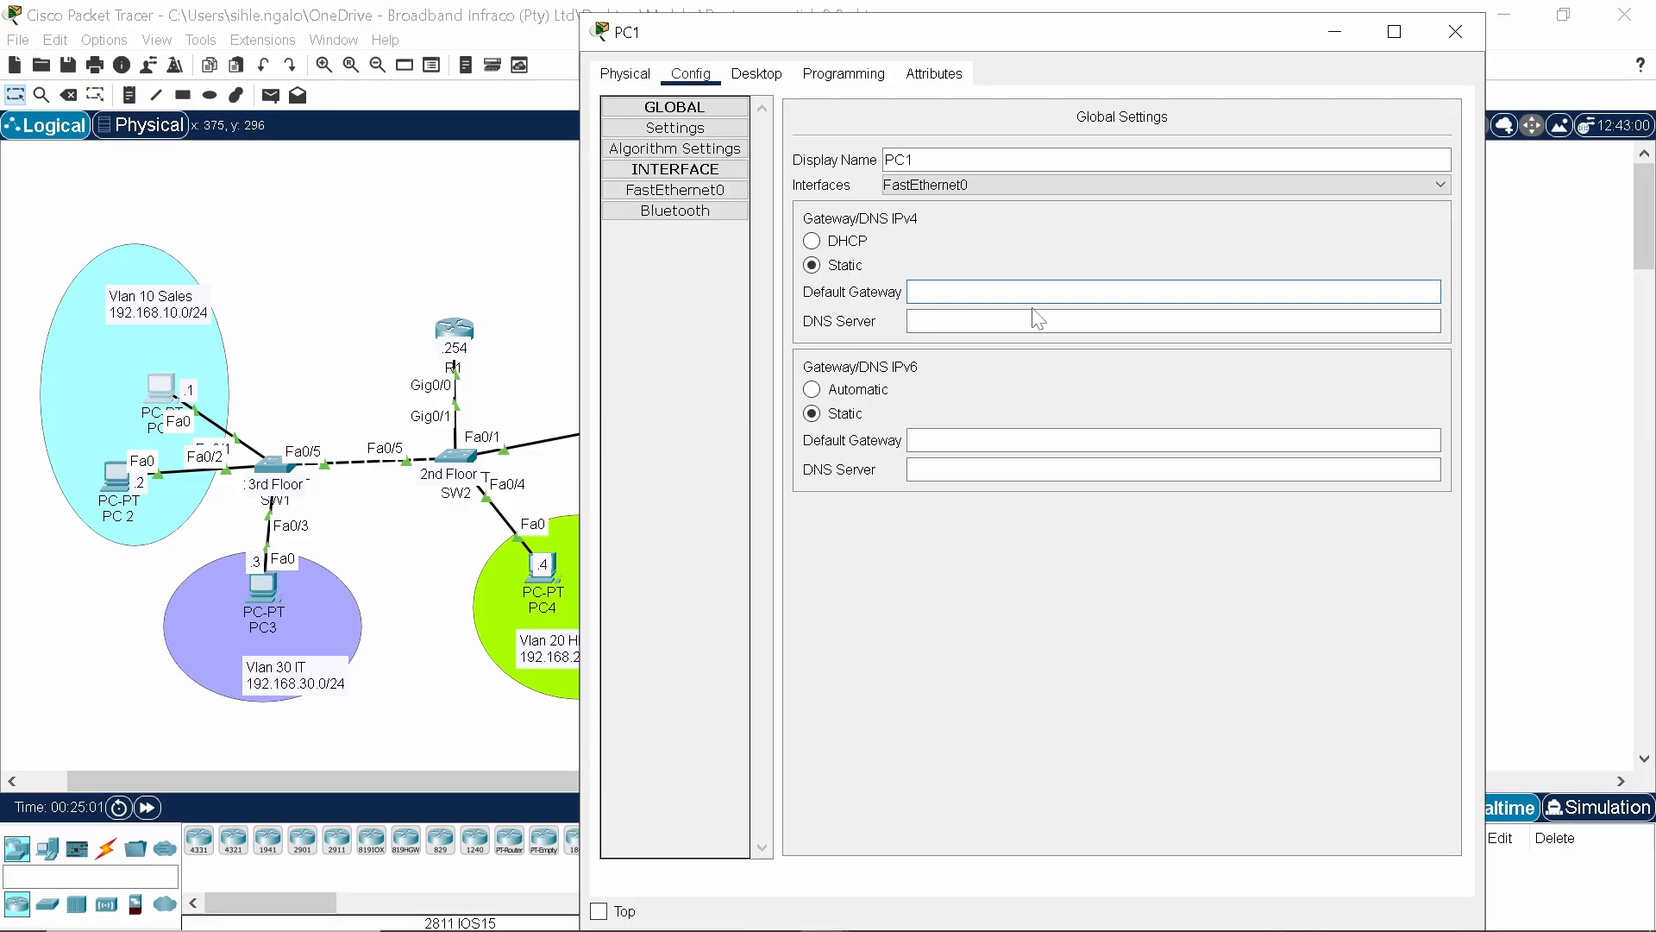
type("192.168.10.254")
Give PC1's FastEthernet0 the static IPv4 address 192.168.10.1 with mask 255.255.255.0 and close its window.
left_click(687, 191)
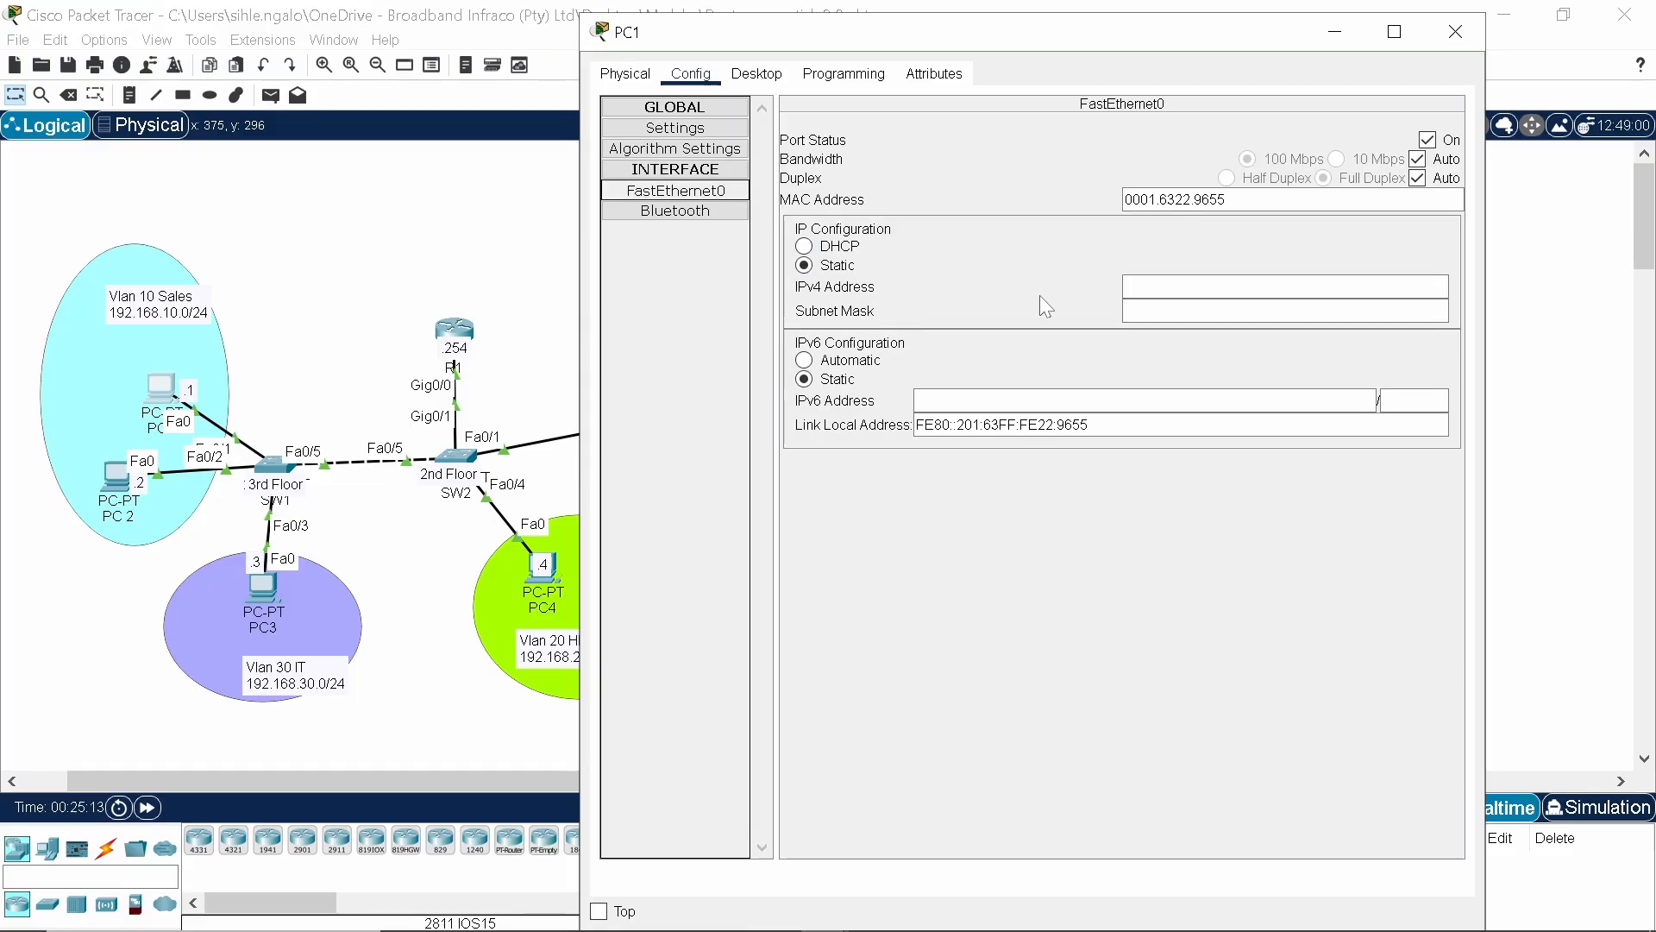
key("Tab")
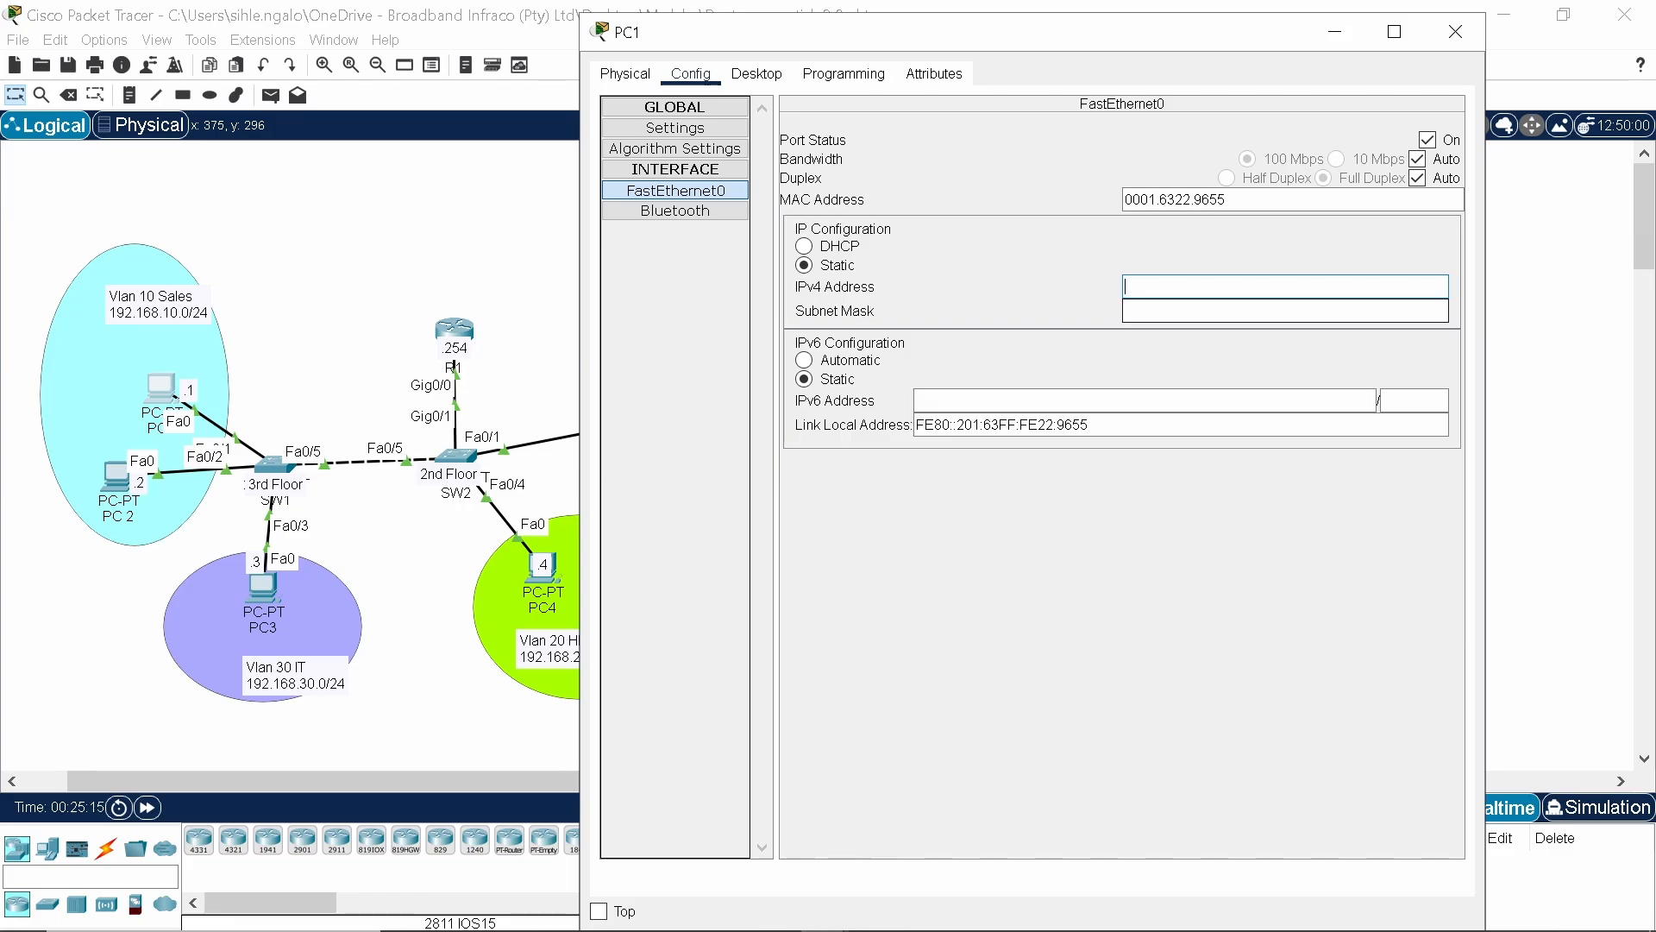
type("192.168.10.1")
key("Tab")
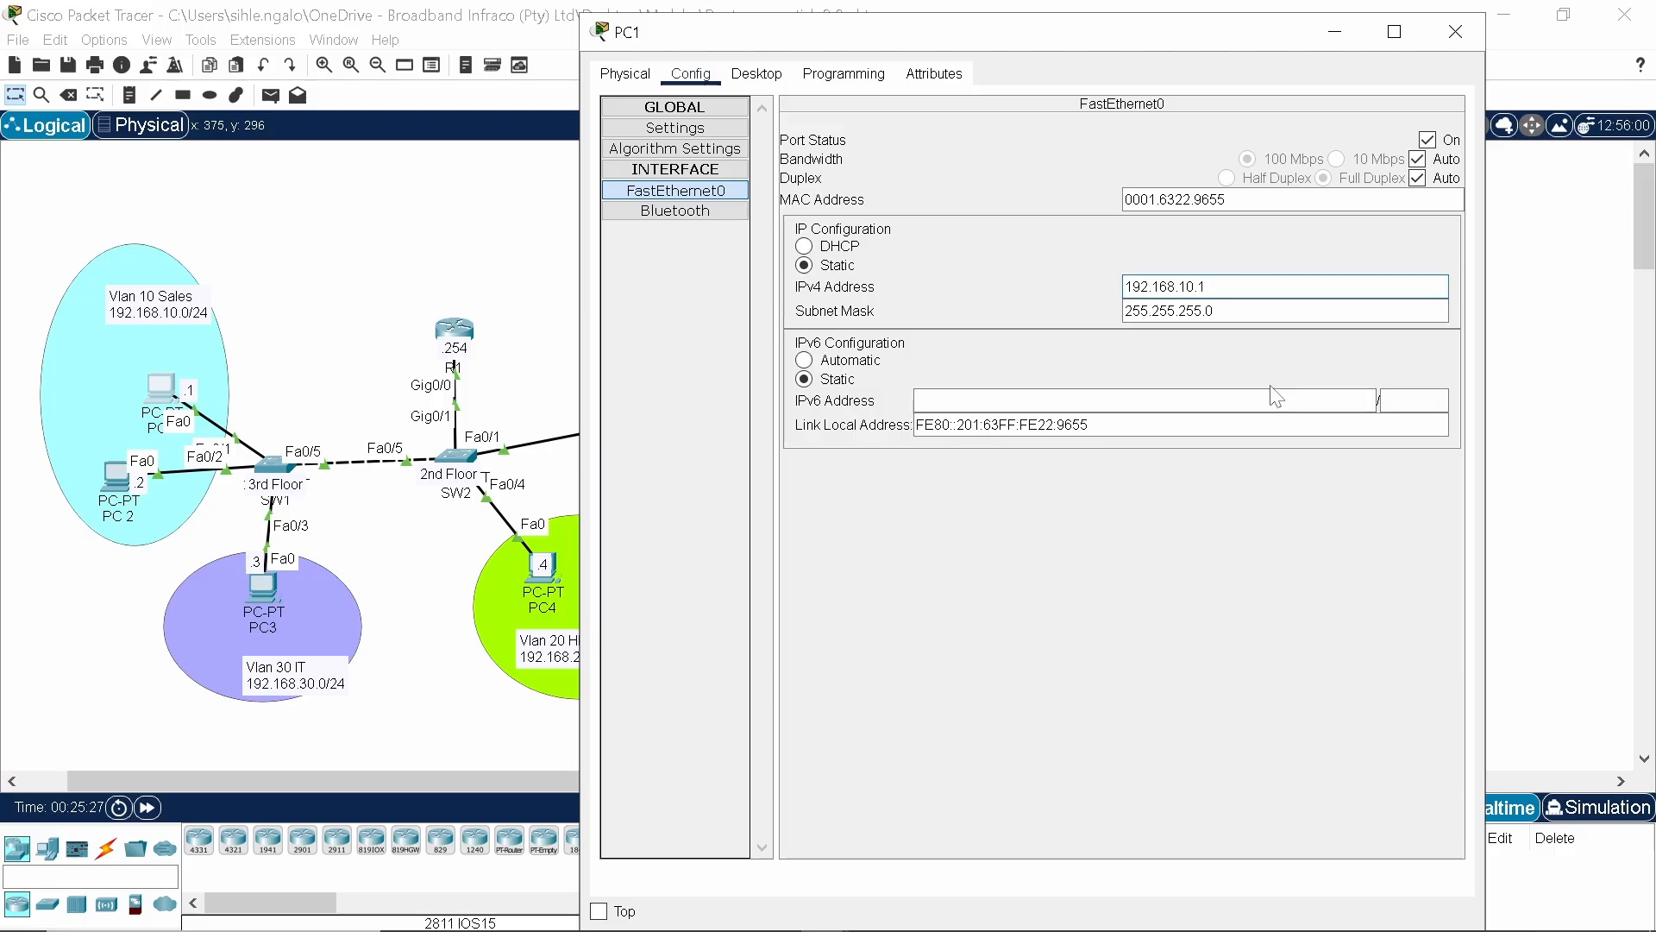
left_click(1454, 32)
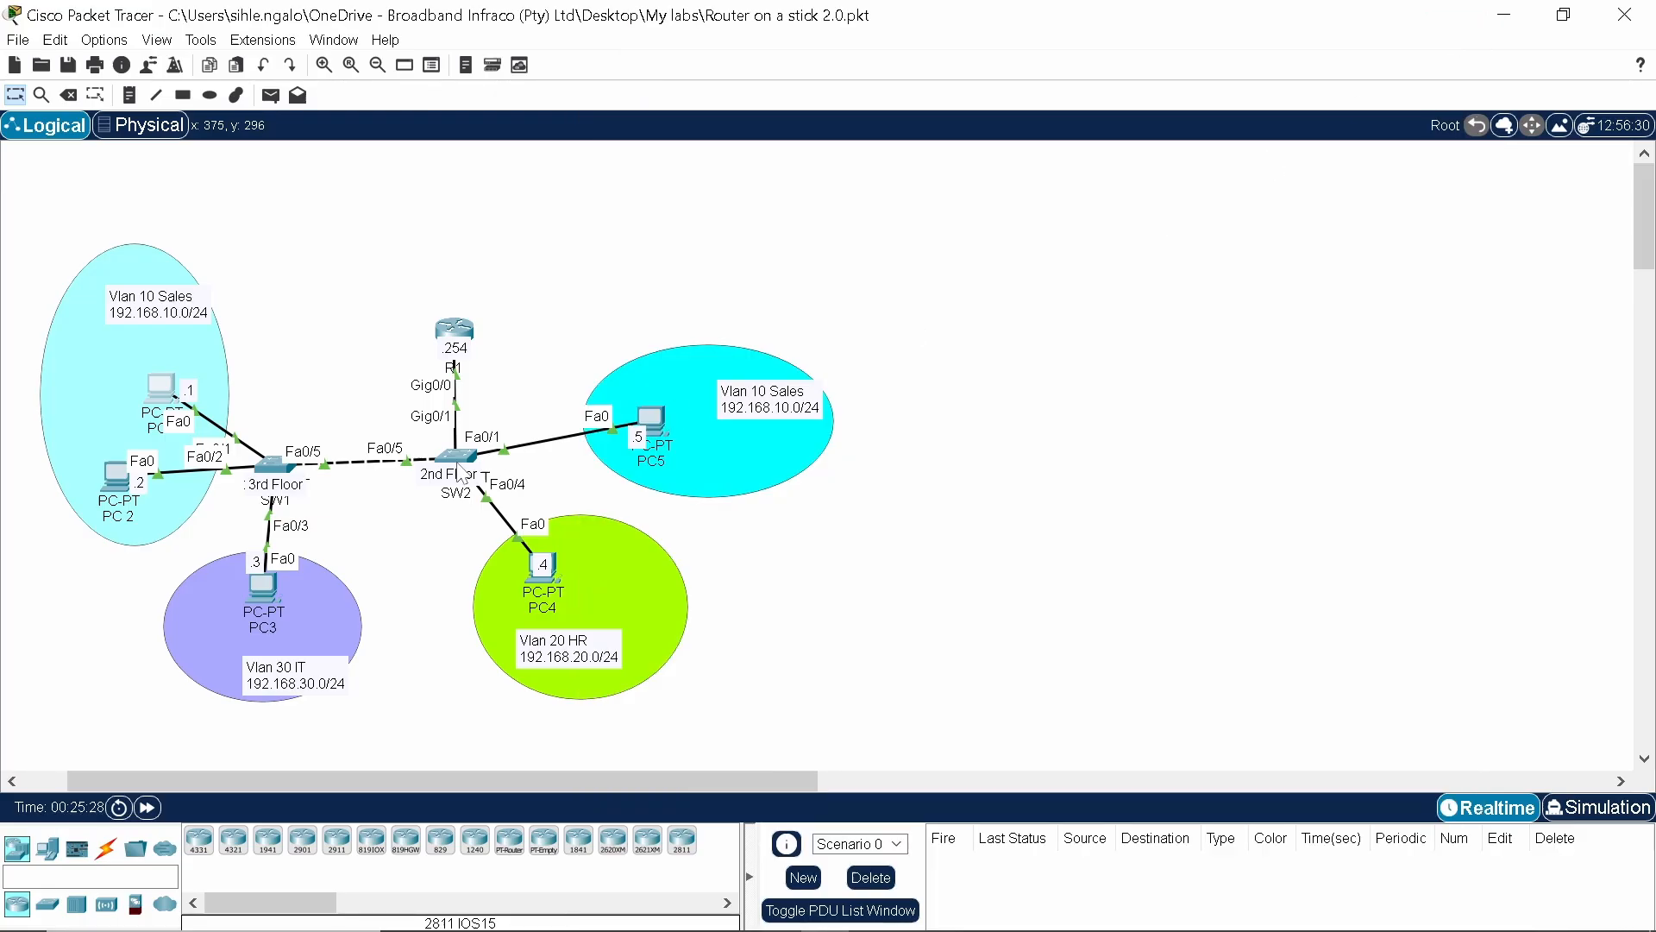
Open PC 2's configuration and set its IPv4 default gateway to 192.168.10.254.
left_click(113, 483)
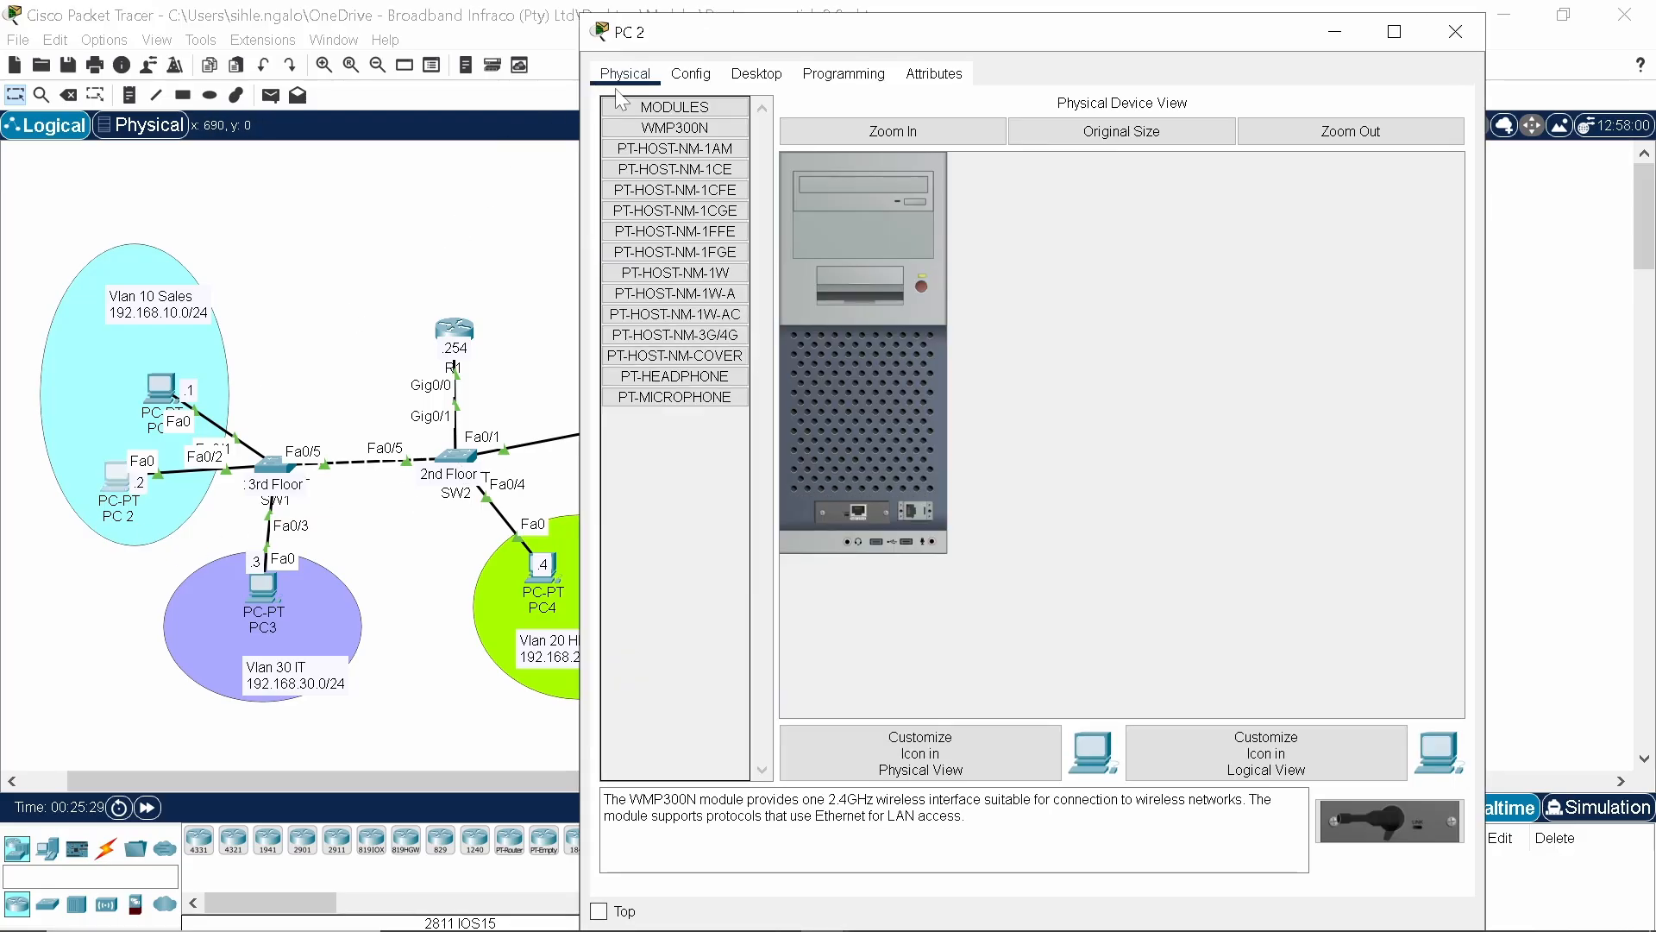
left_click(703, 80)
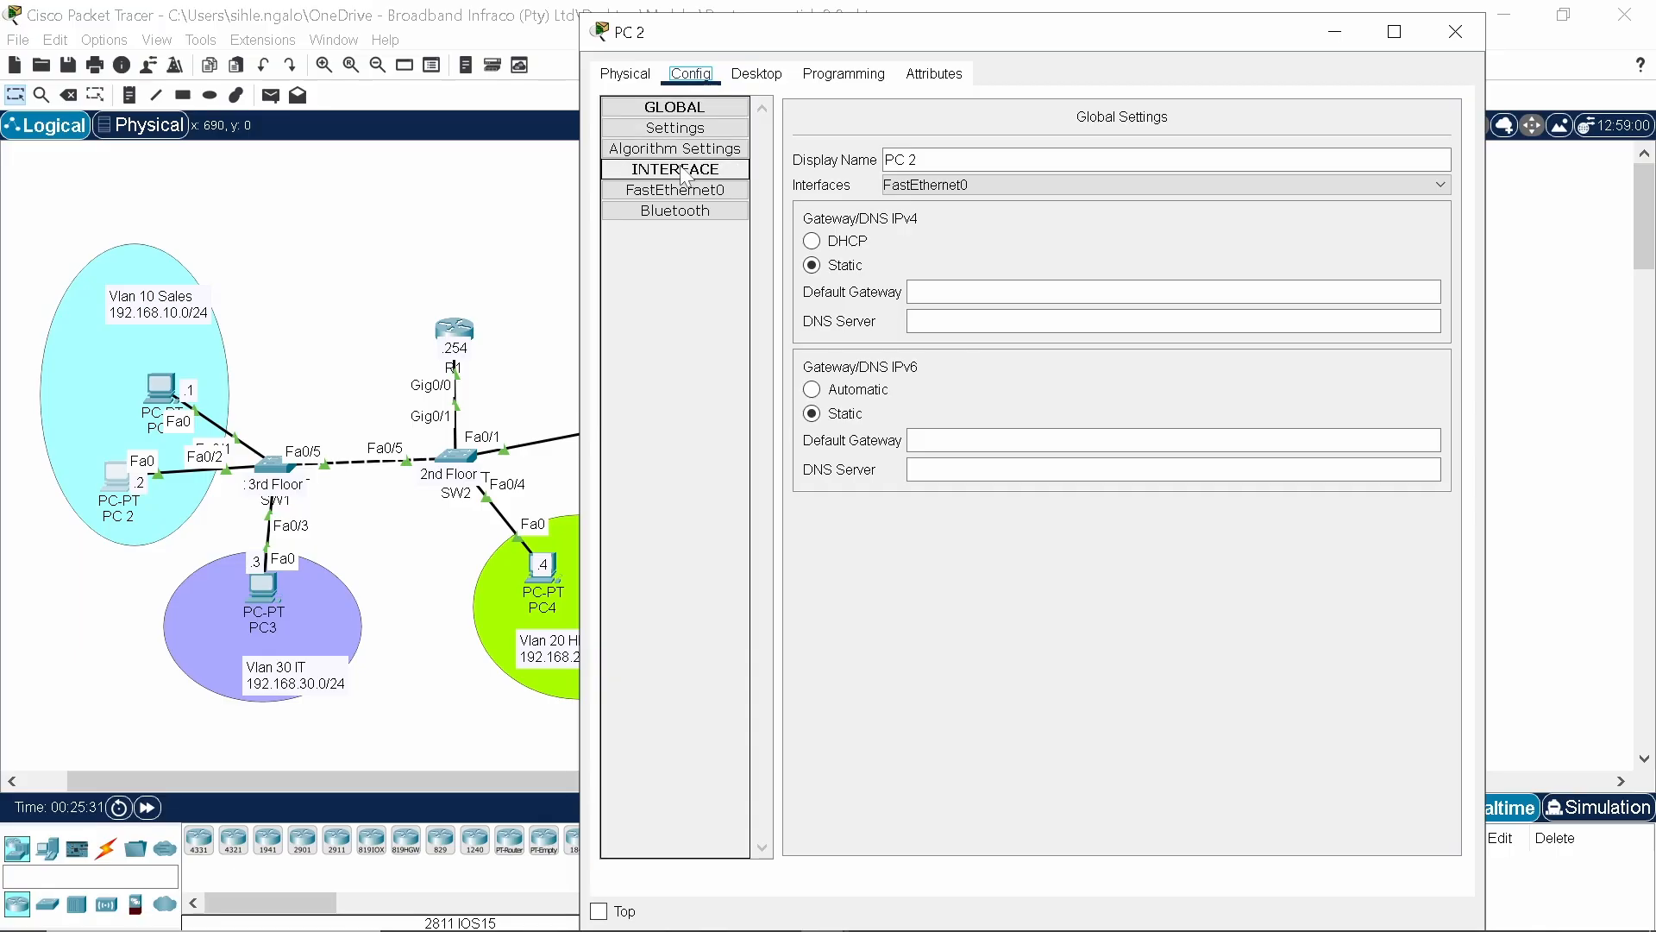
left_click(935, 292)
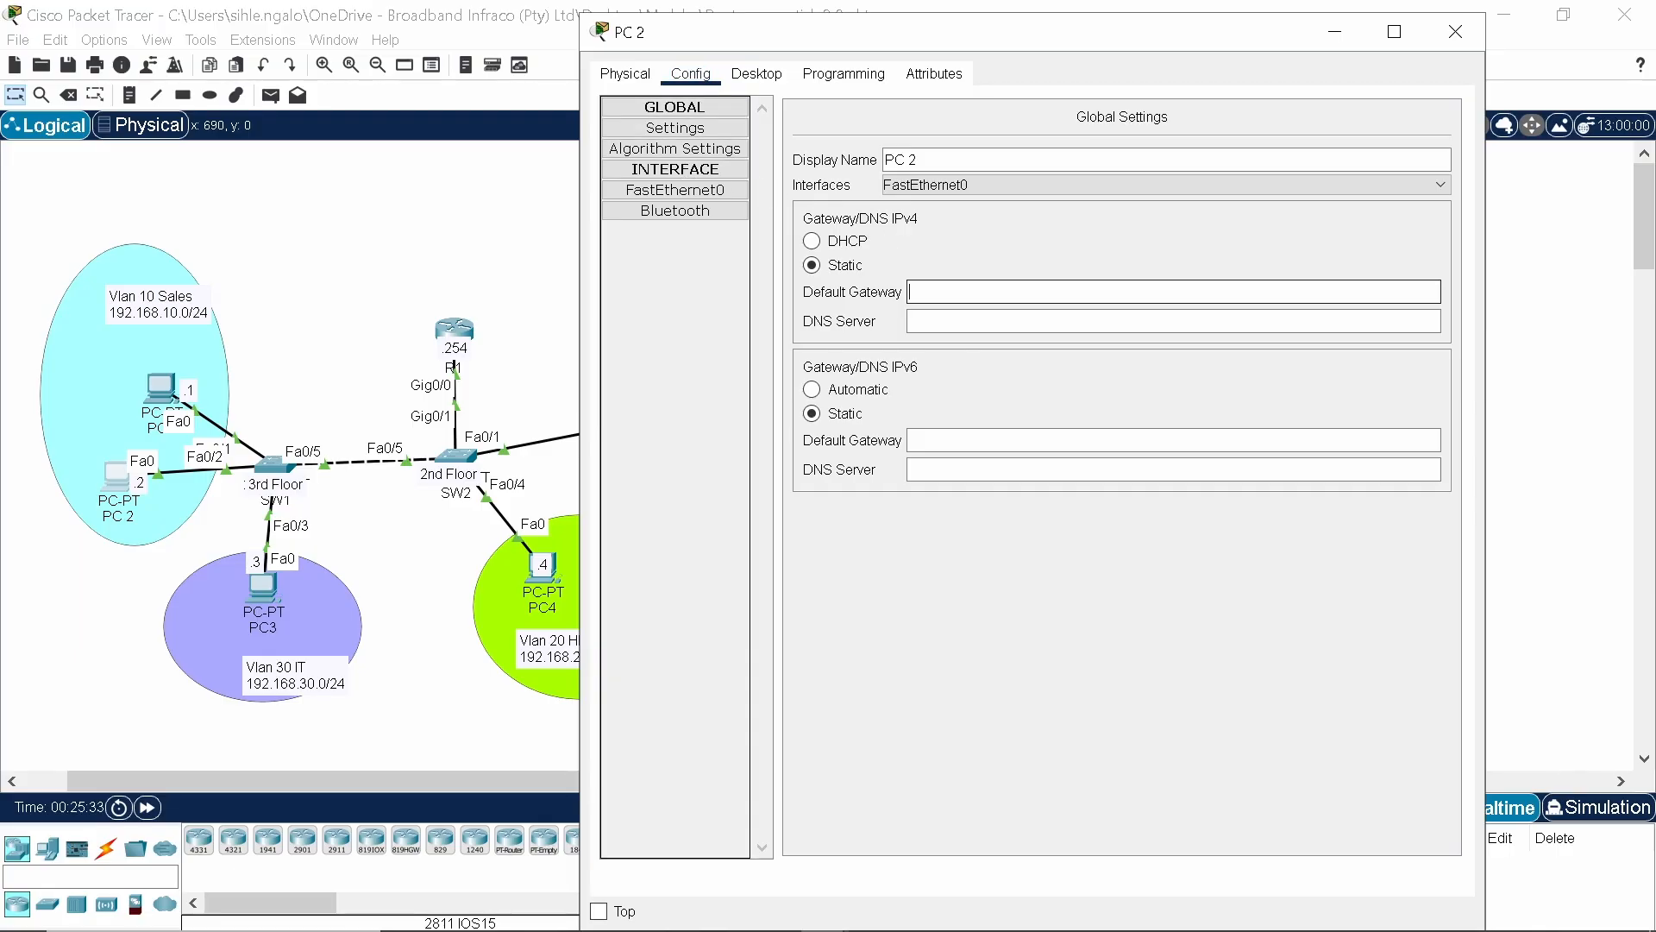
type("192.1")
type("68.10.254")
Give PC 2's FastEthernet0 the static IPv4 address 192.168.10.2 with mask 255.255.255.0 and close its window.
left_click(686, 200)
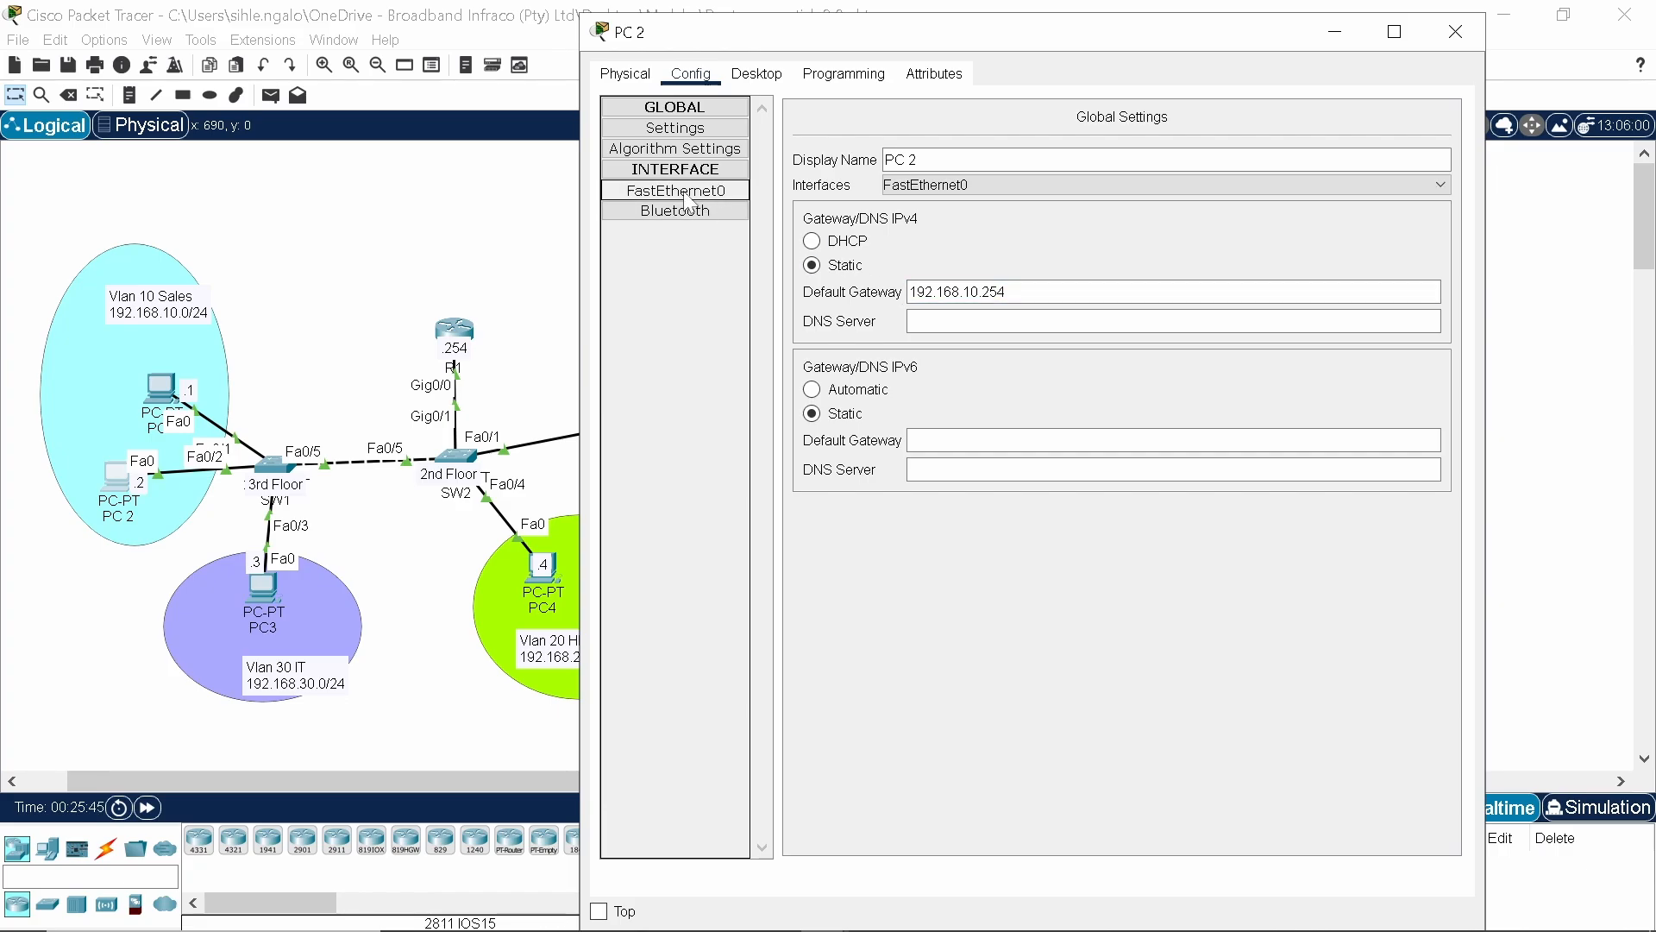
left_click(1153, 288)
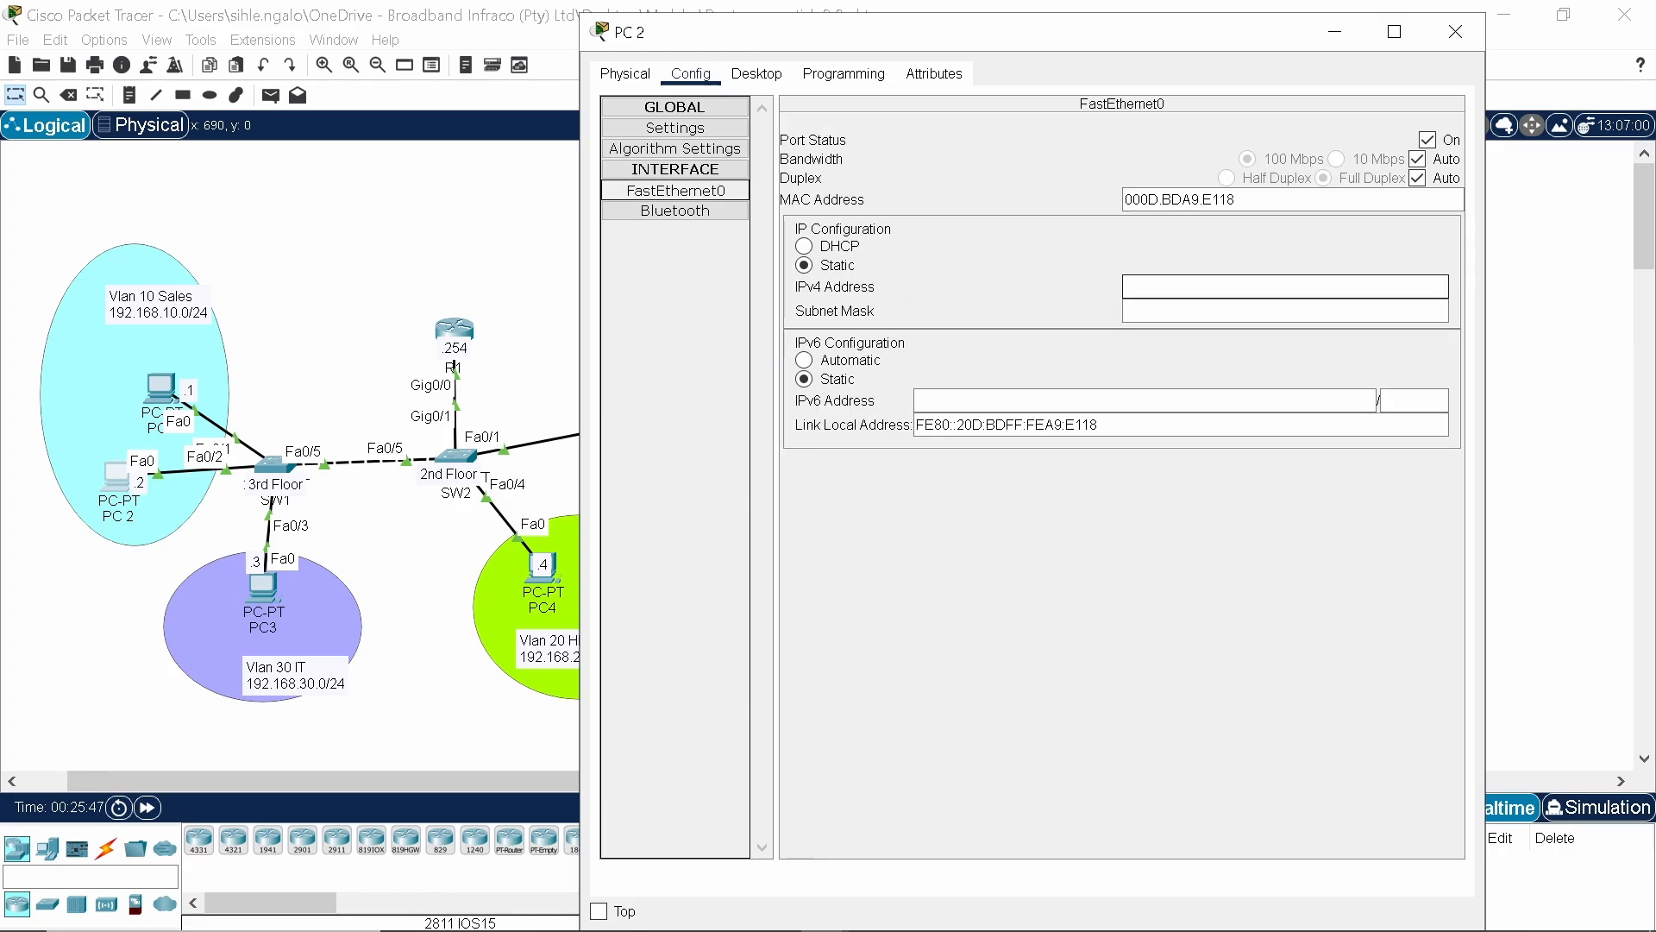
type("1")
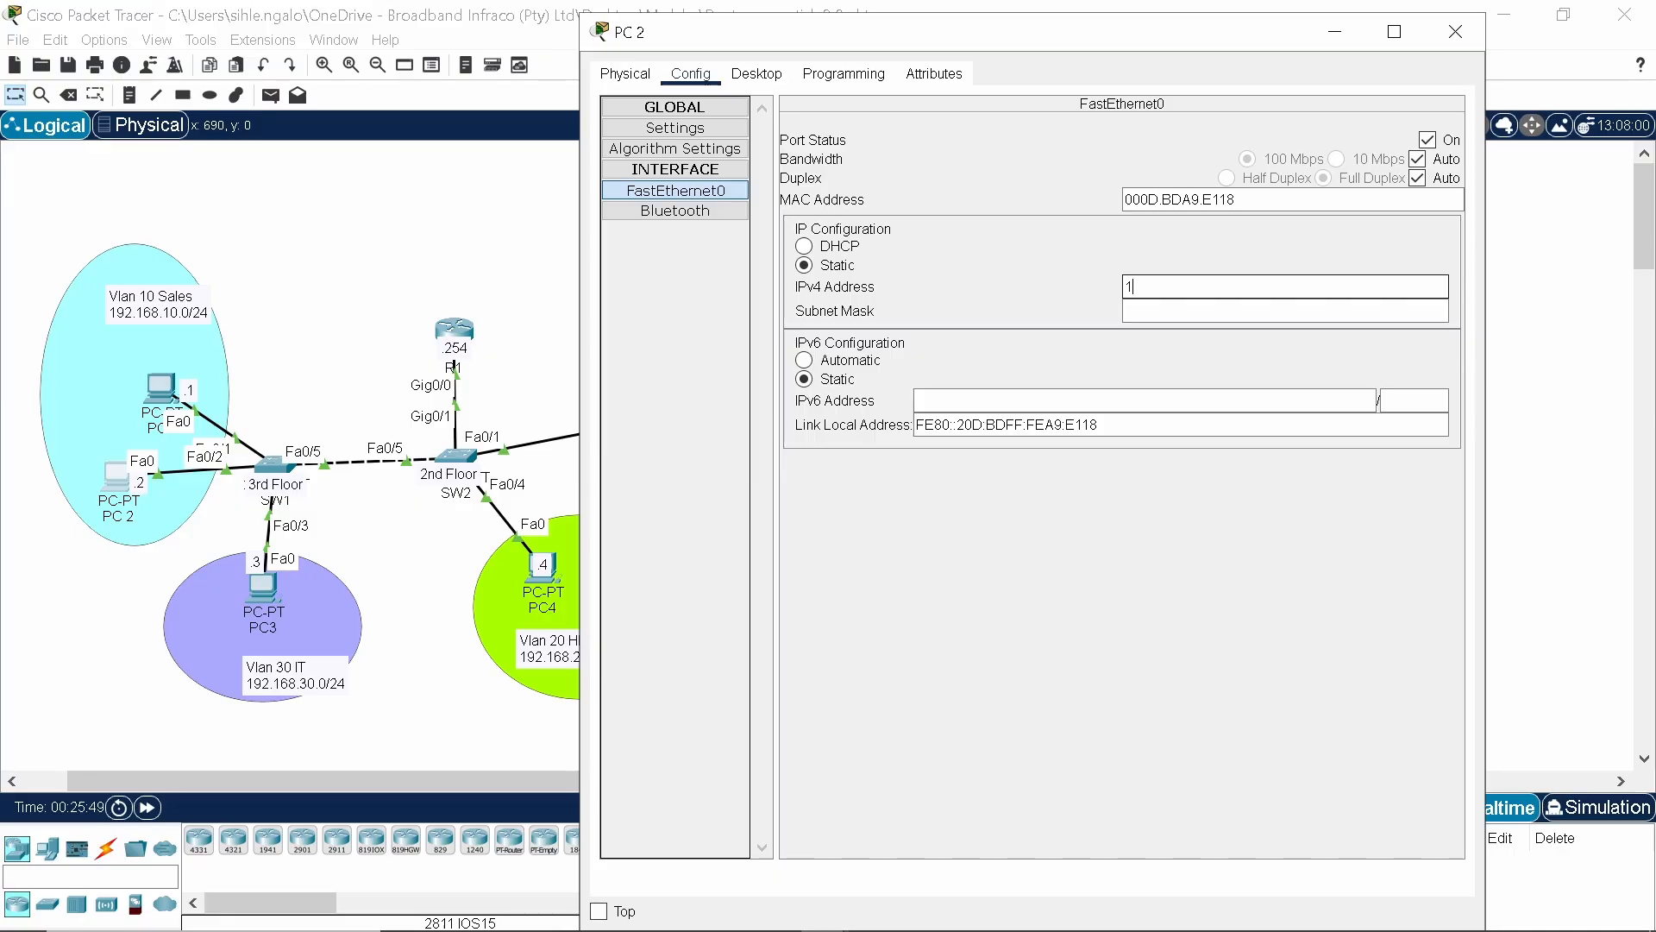
type("92.168.10")
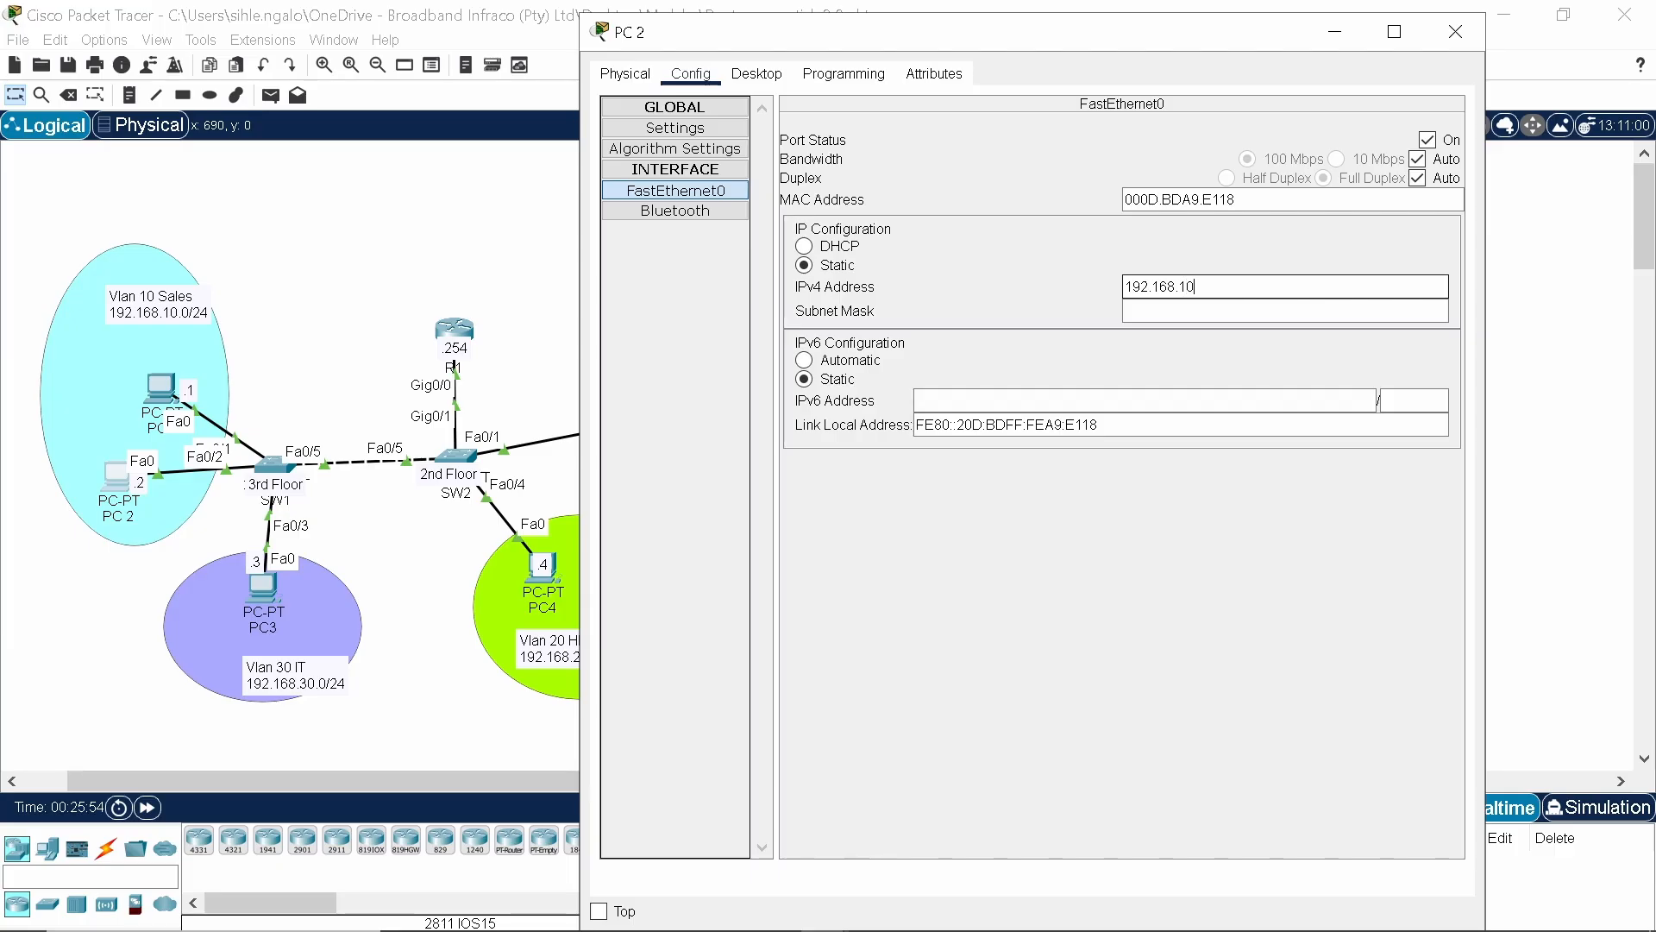
type(".2")
key("Return")
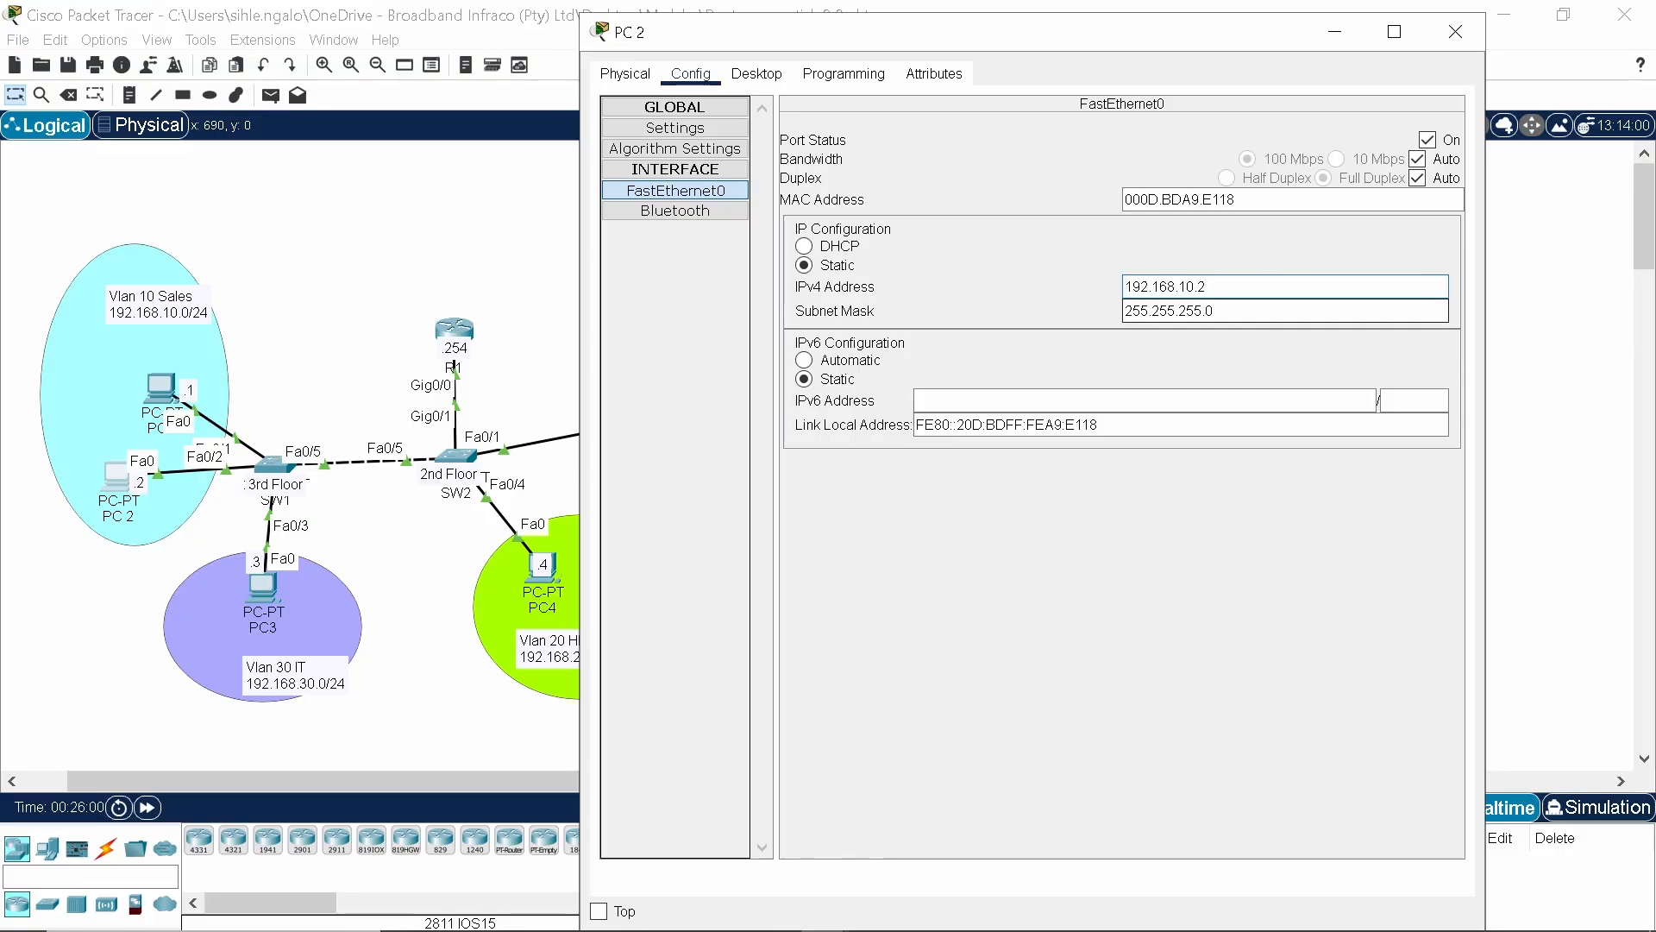
left_click(1471, 41)
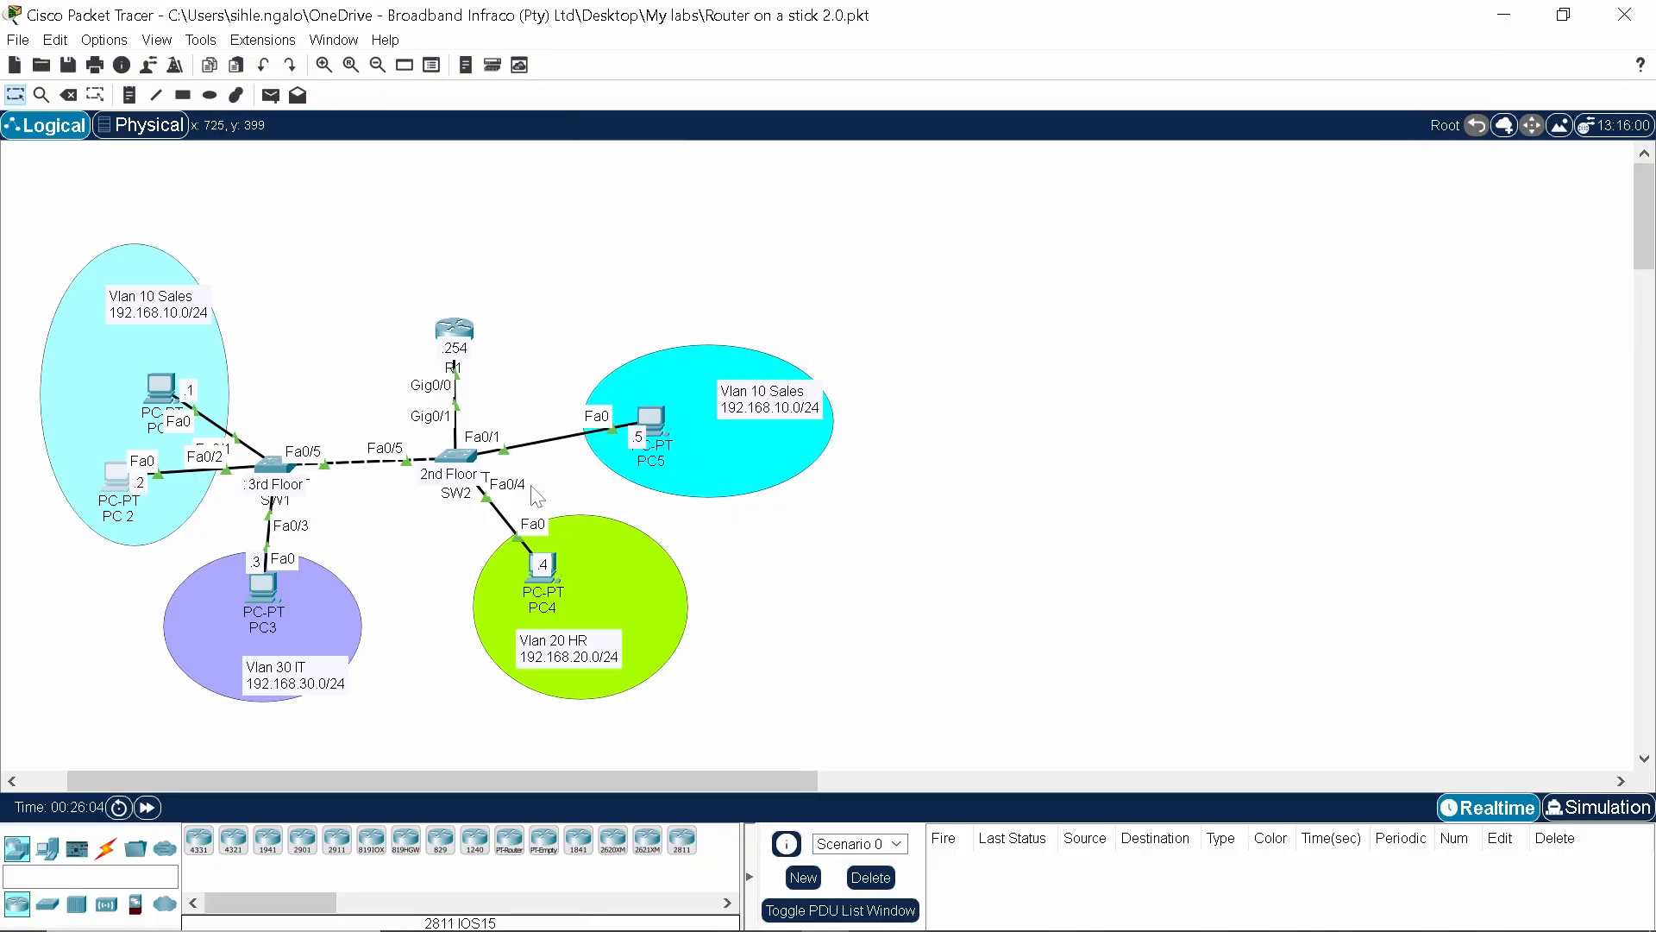
Open PC3's configuration and set its IPv4 default gateway to 192.168.30.254.
left_click(263, 592)
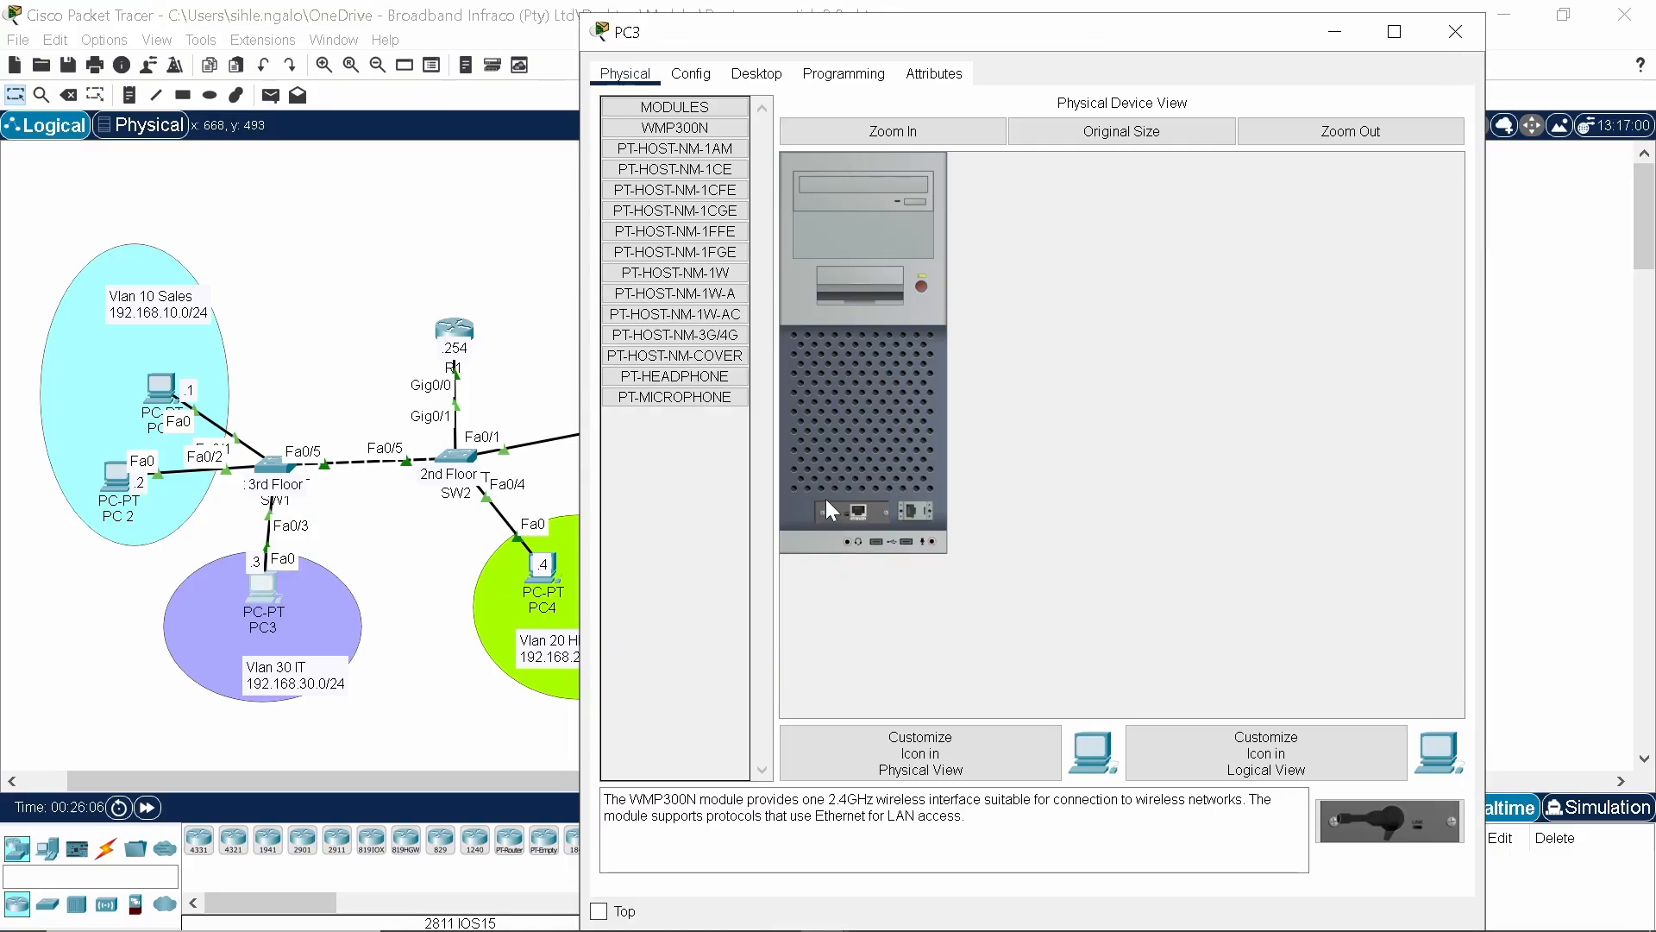
left_click(690, 74)
left_click(916, 292)
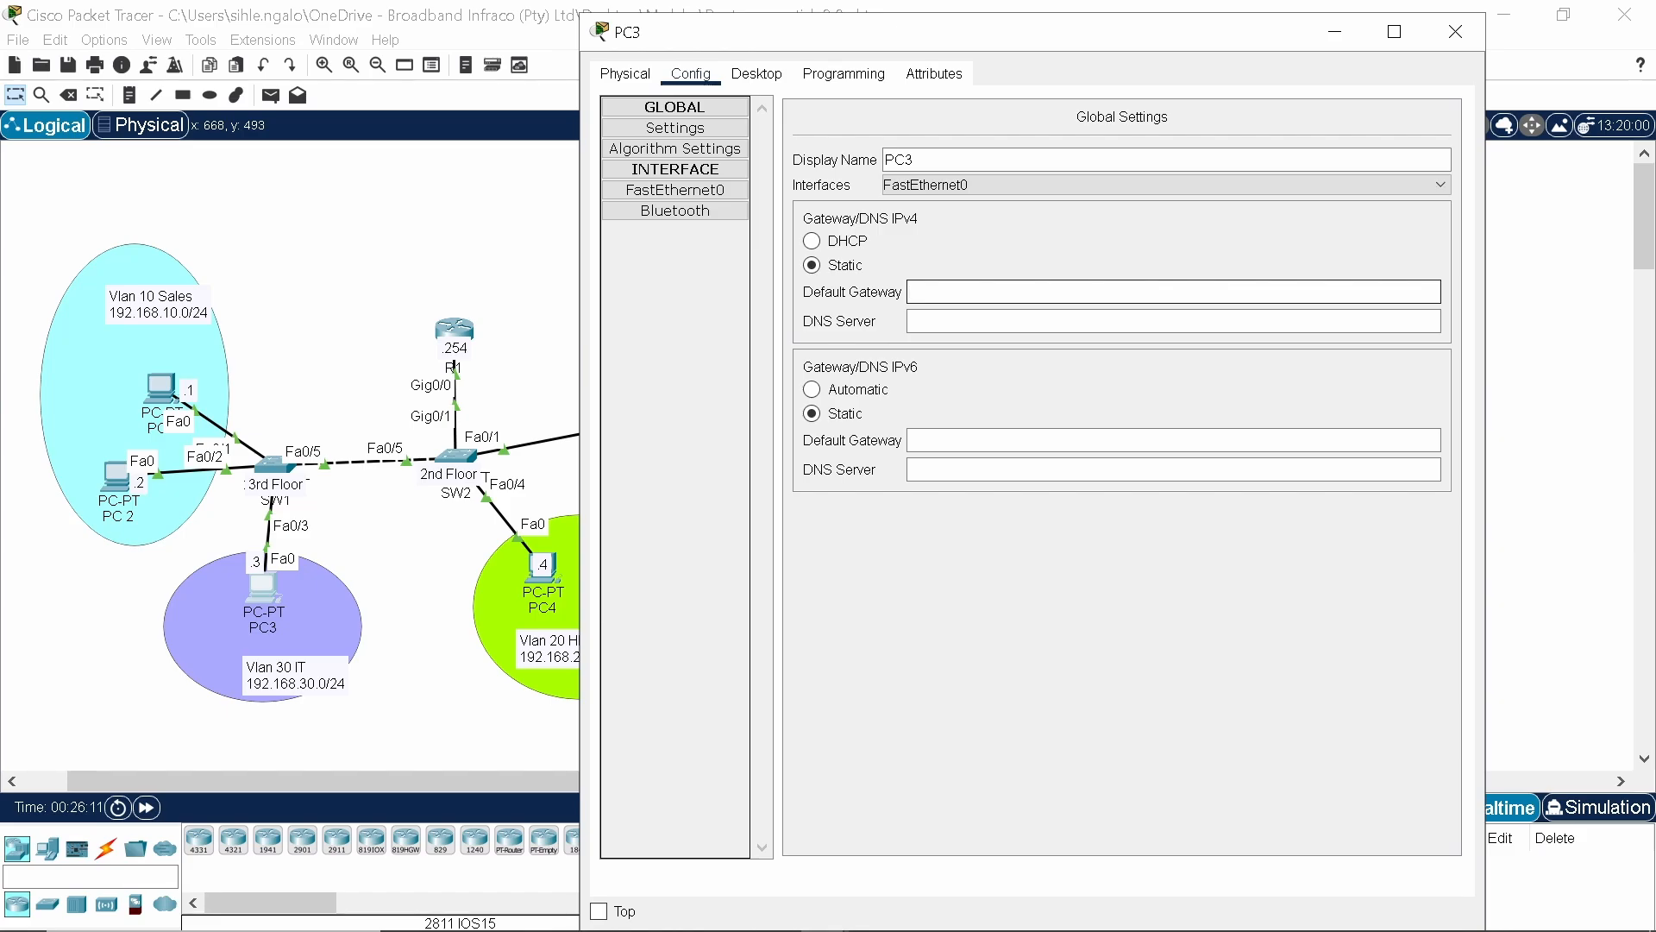
type("192.168.30.254")
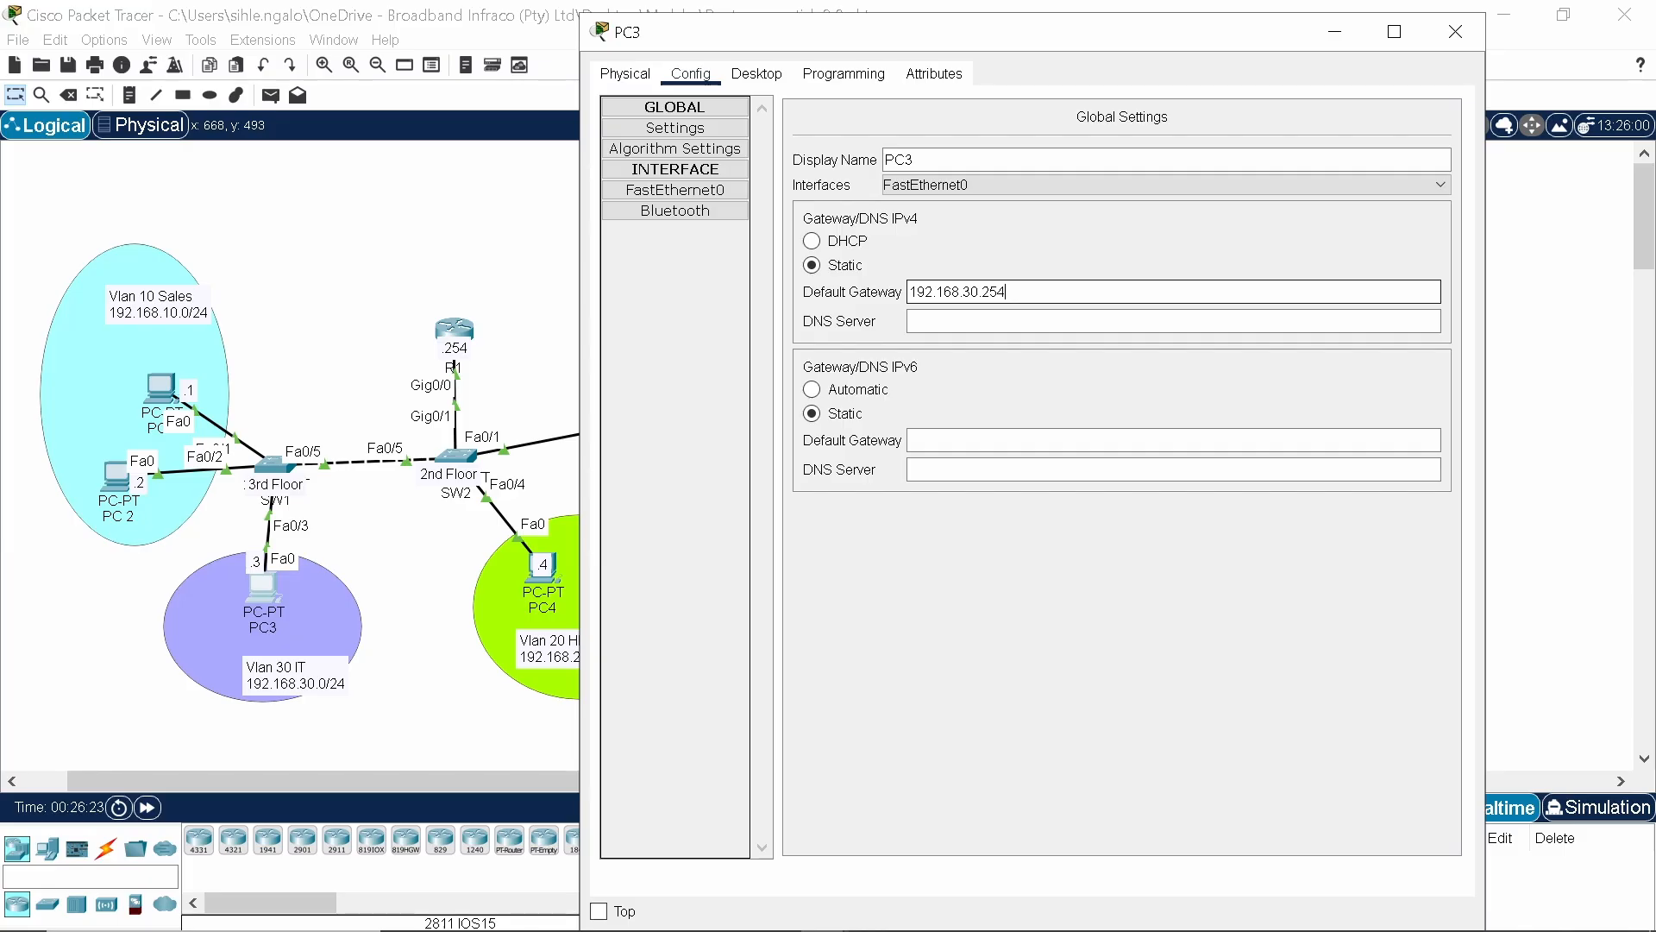
Give PC3's FastEthernet0 the static IPv4 address 192.168.30.3 with mask 255.255.255.0, and close its window after reviewing the gateway setting.
left_click(704, 200)
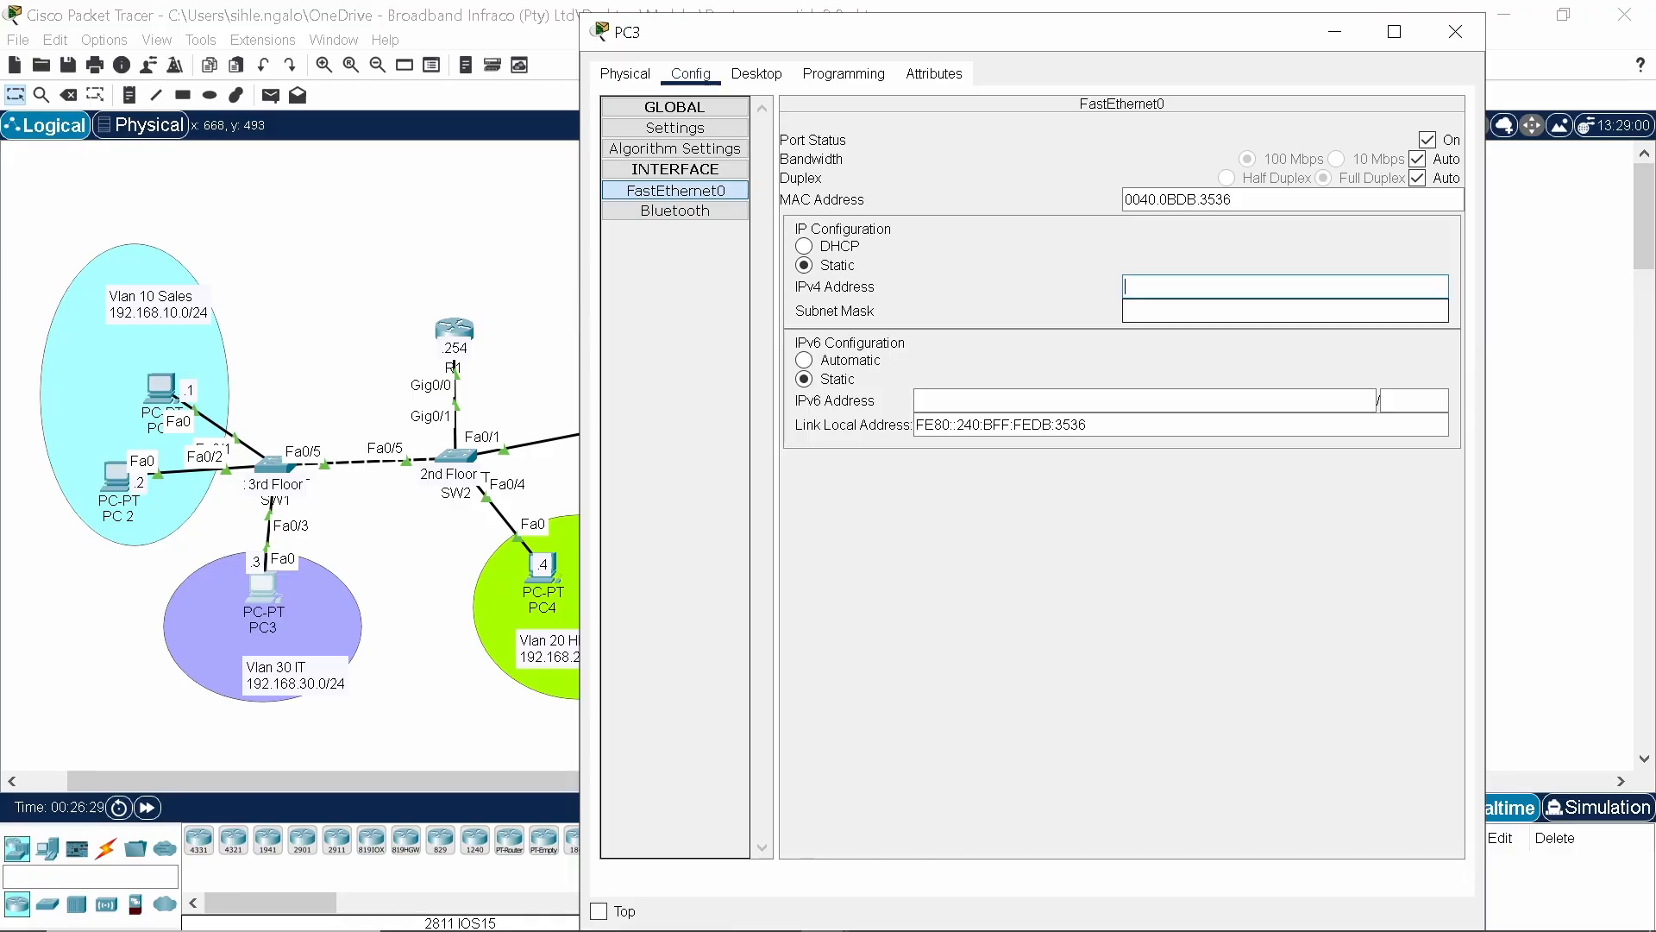
type("192")
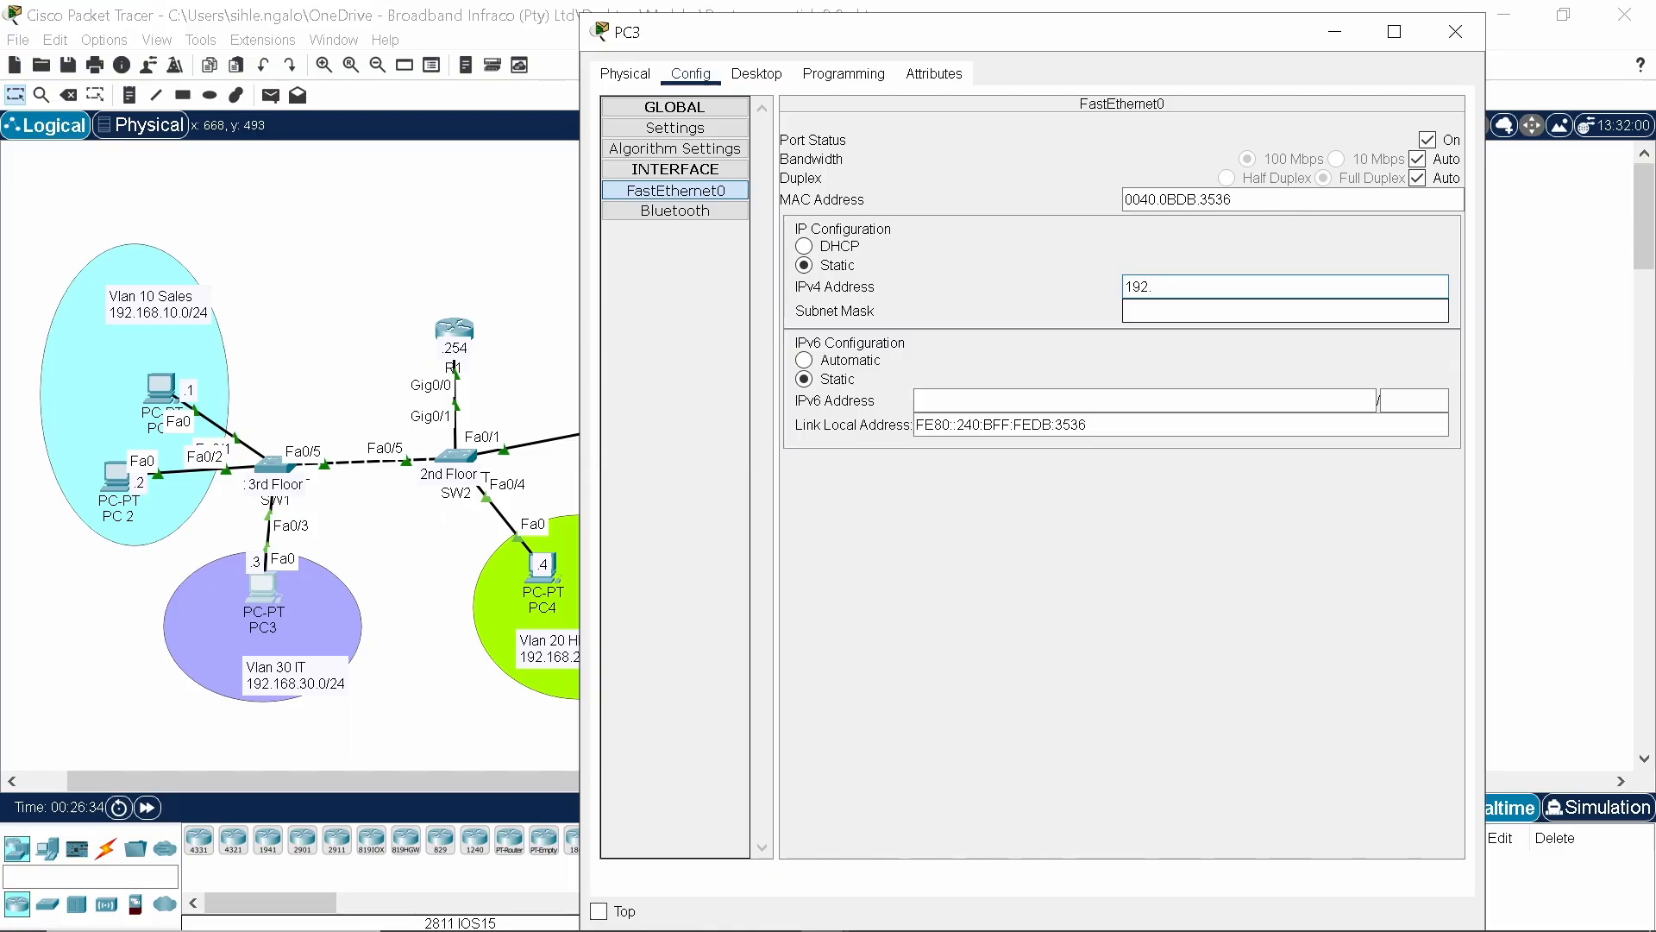
type(".168.30")
type(".3")
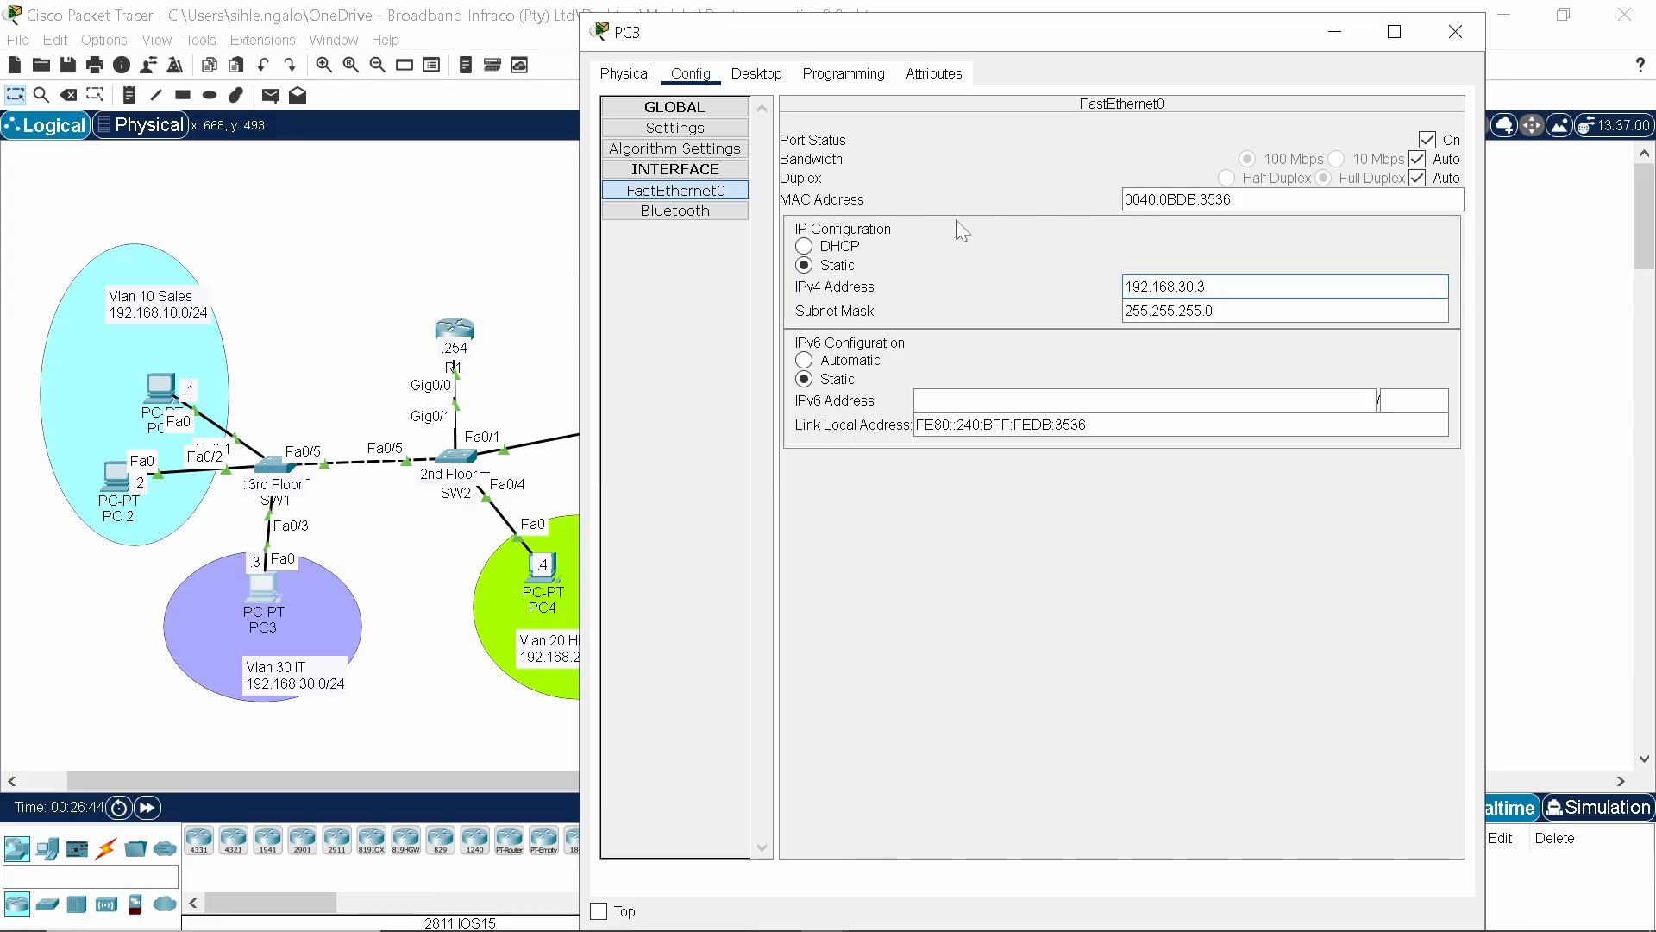
left_click(753, 75)
left_click(690, 73)
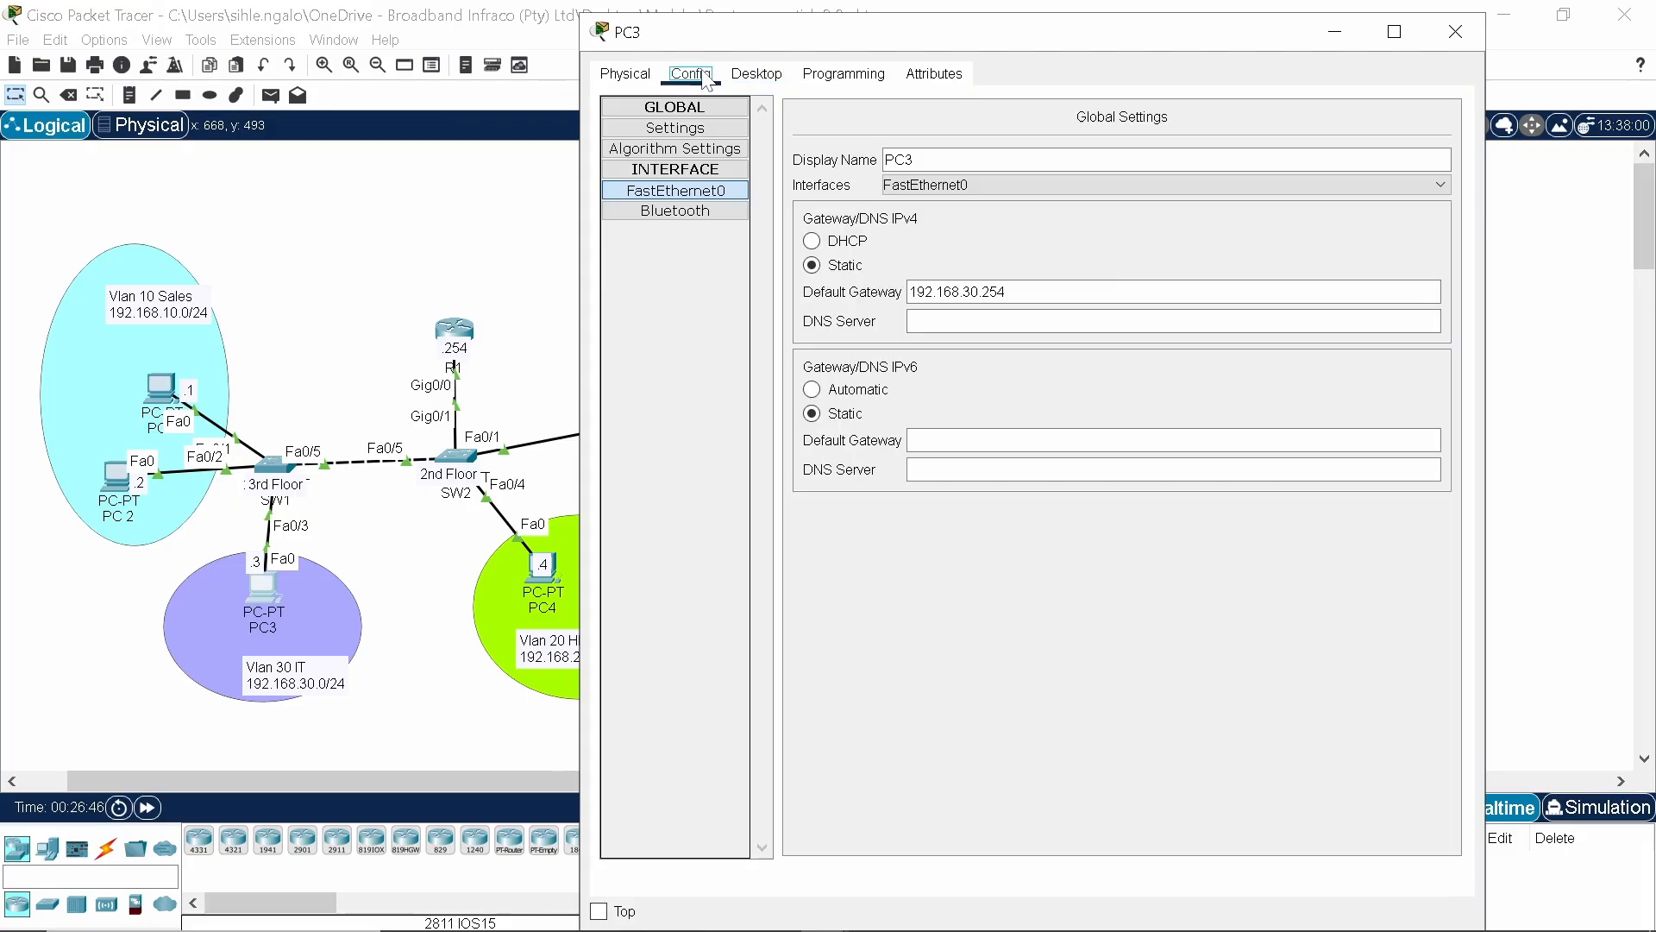
left_click(725, 108)
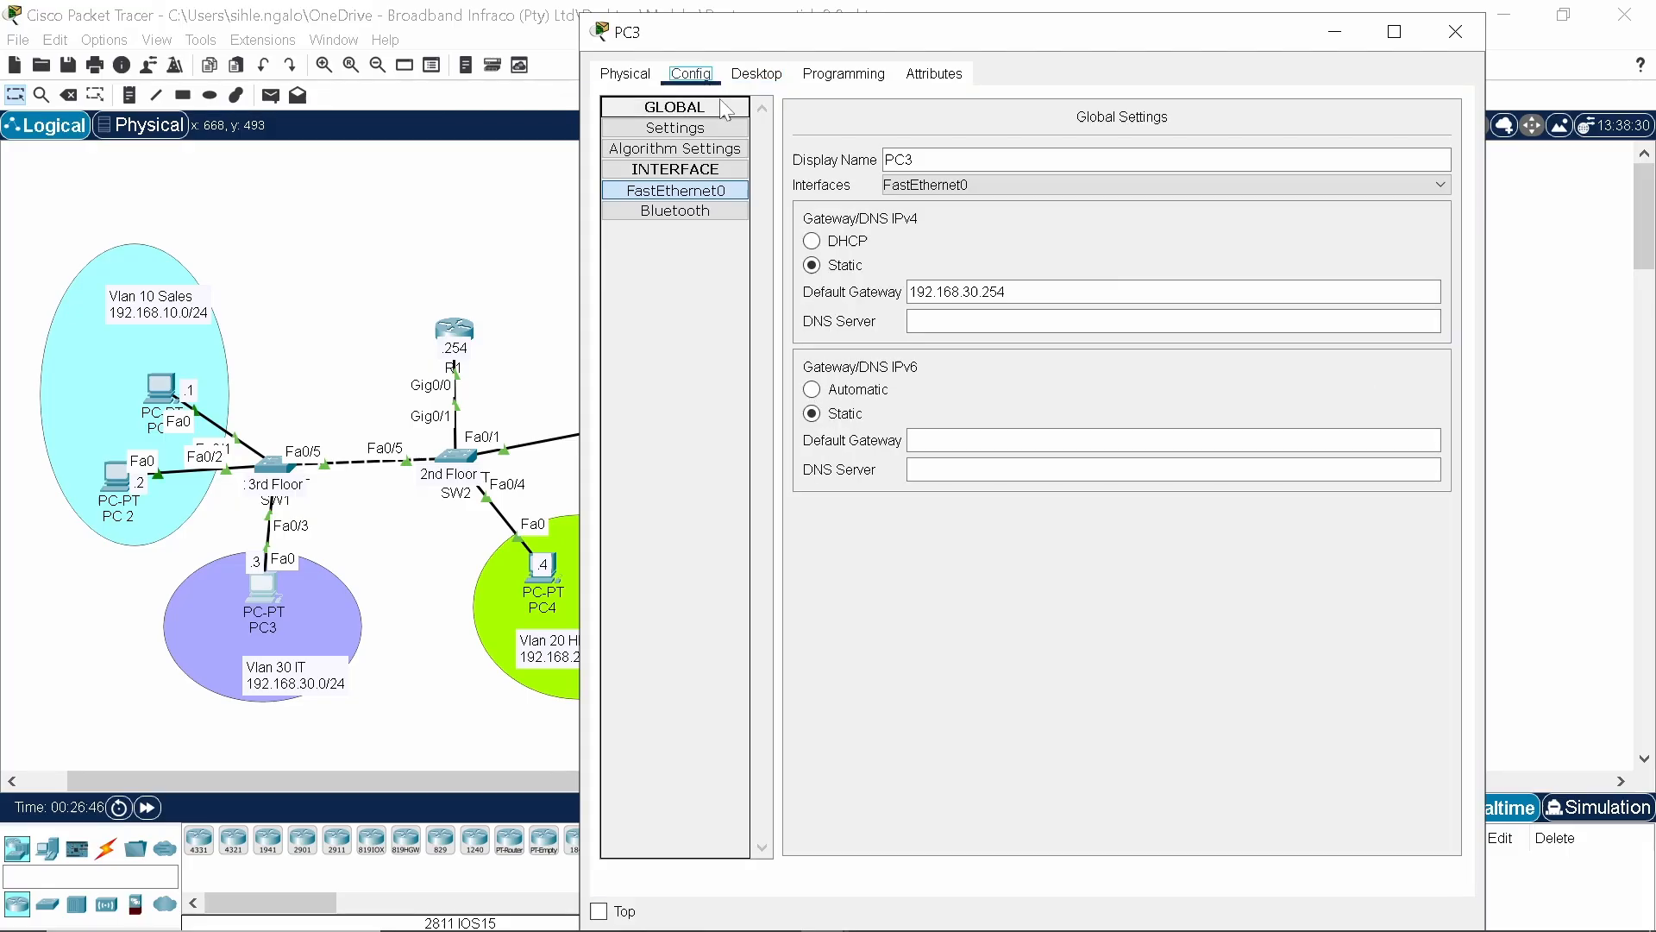
left_click(1456, 32)
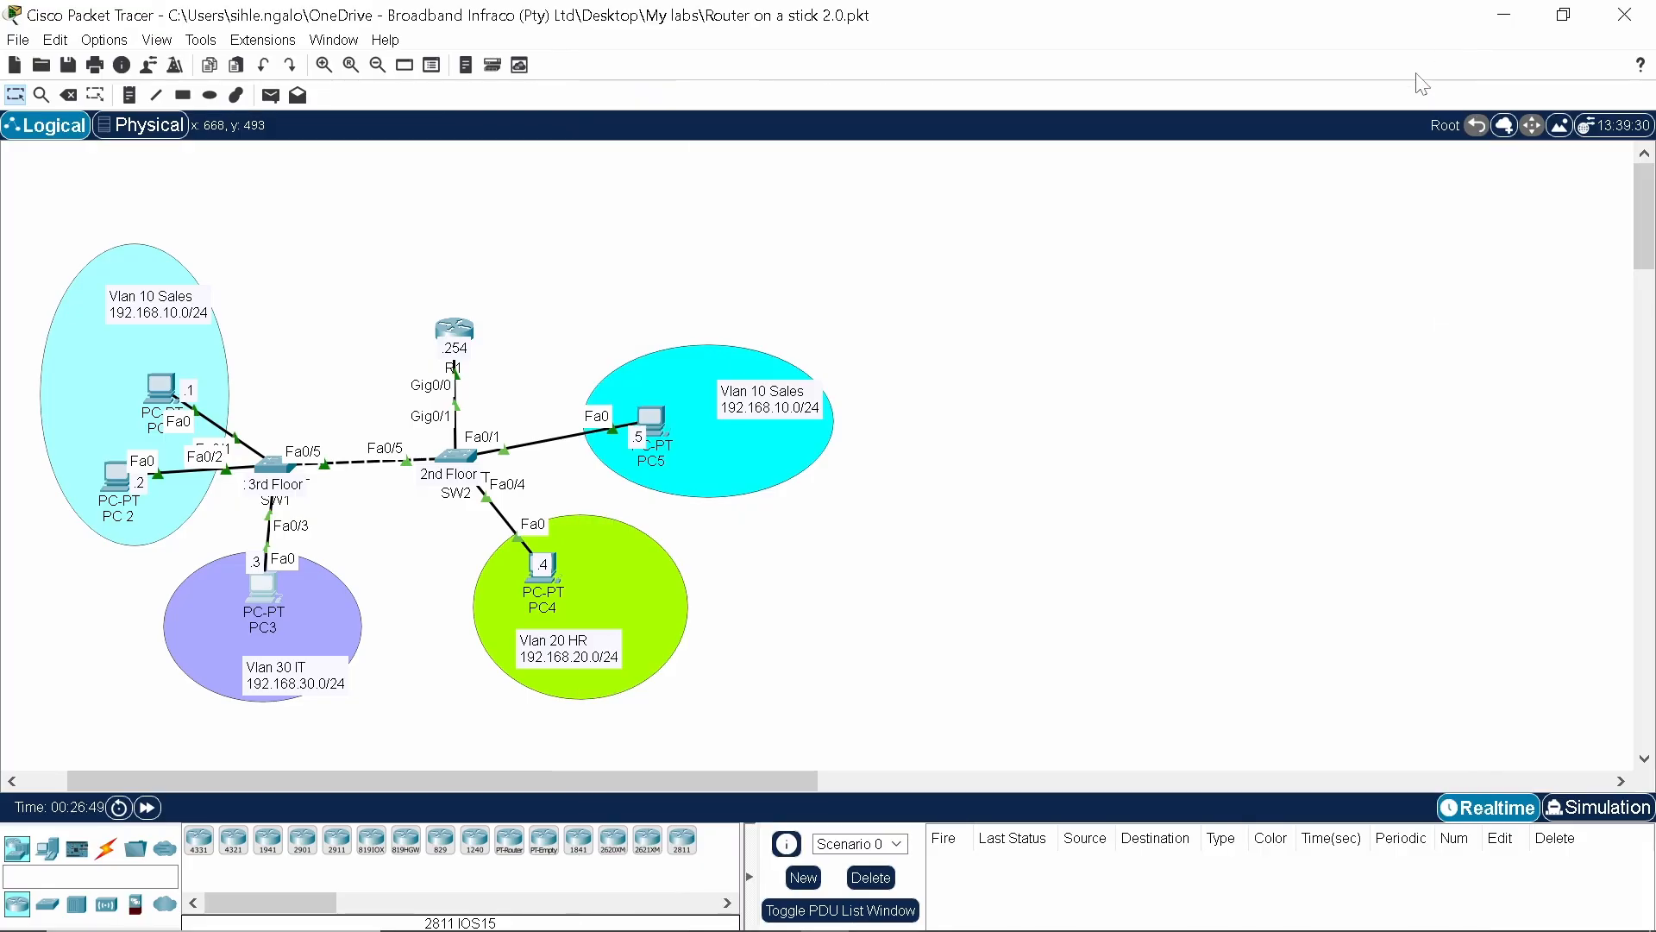
Open PC4's configuration and set its IPv4 default gateway to 192.168.20.254.
double_click(540, 568)
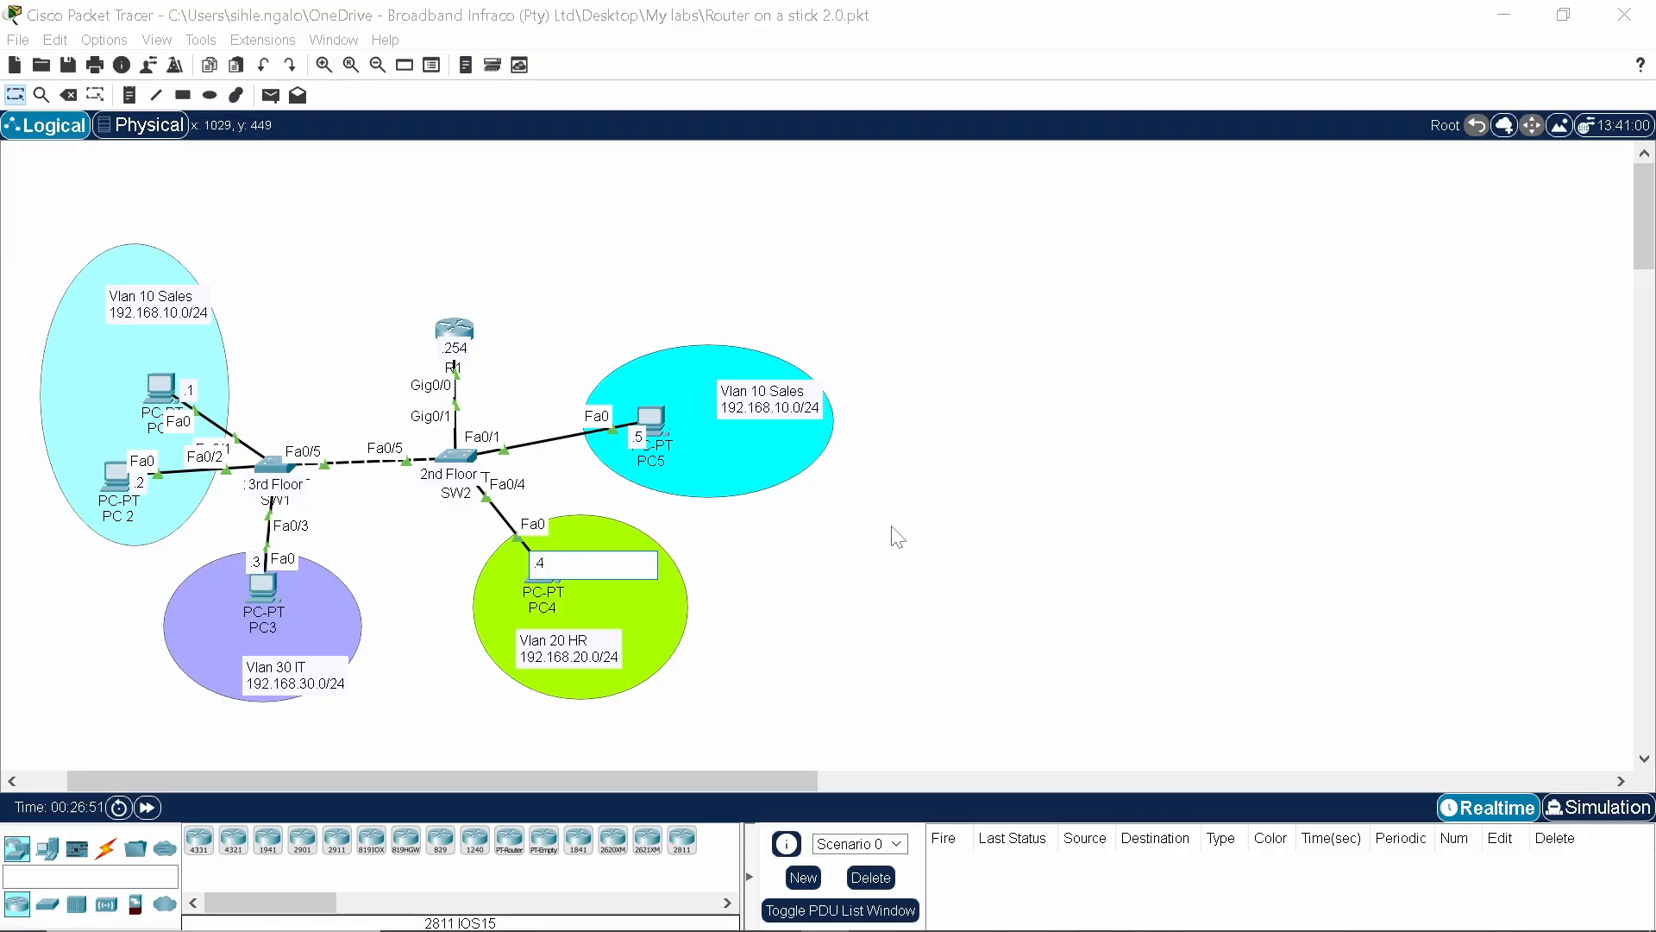
left_click(547, 588)
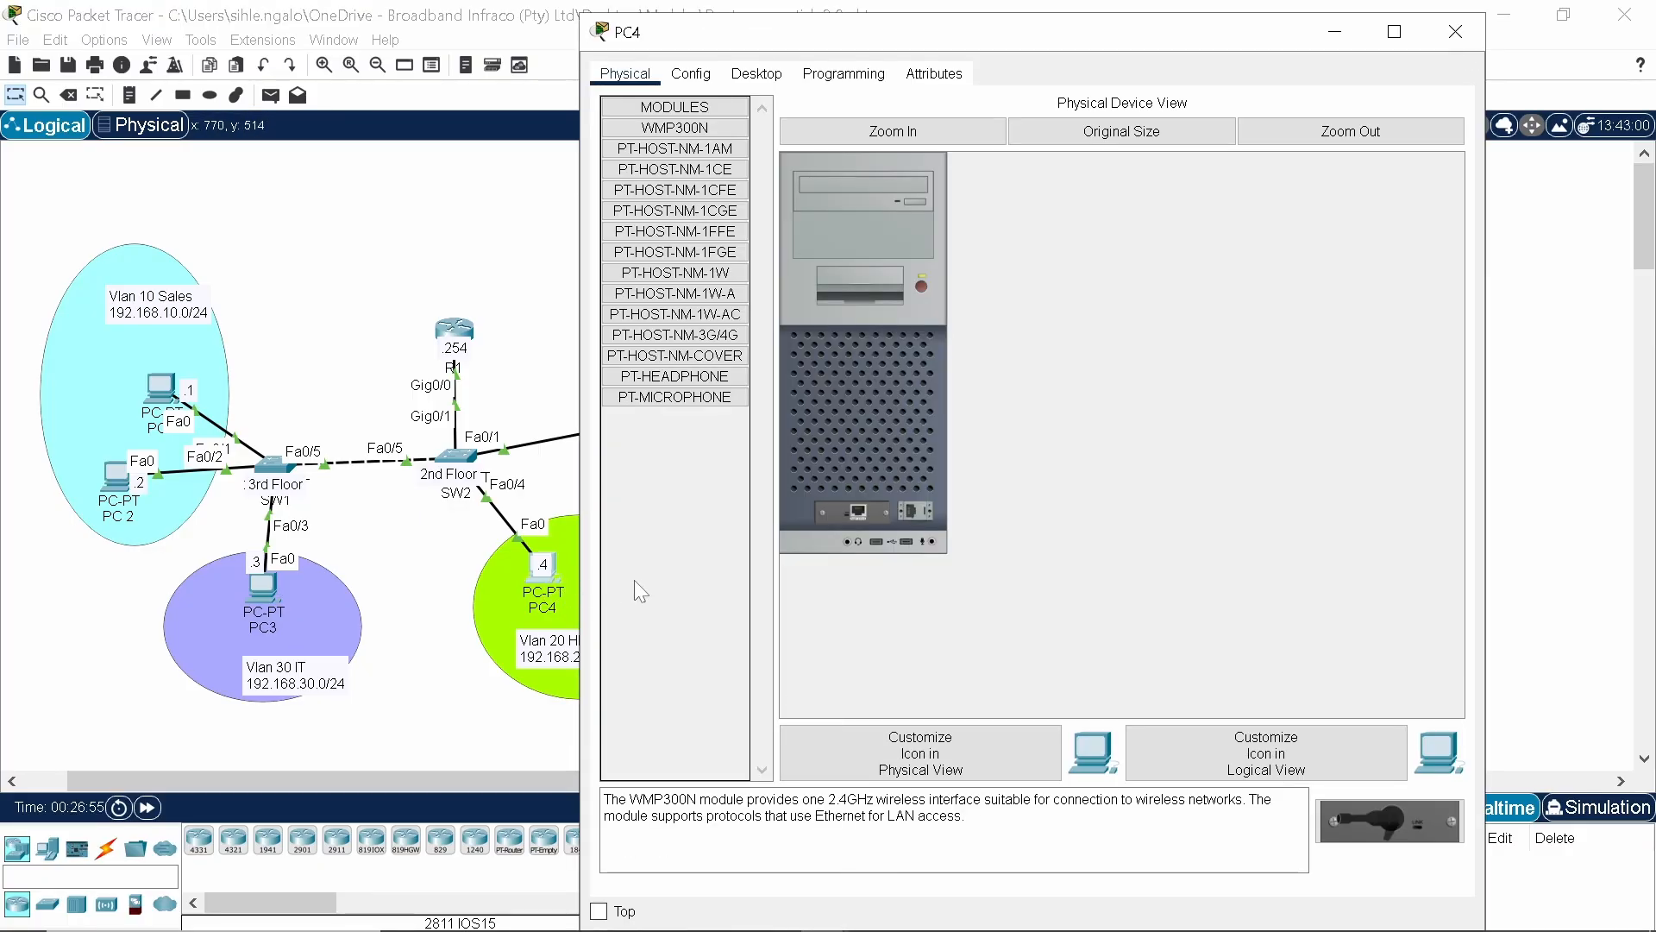
left_click(706, 83)
left_click(719, 90)
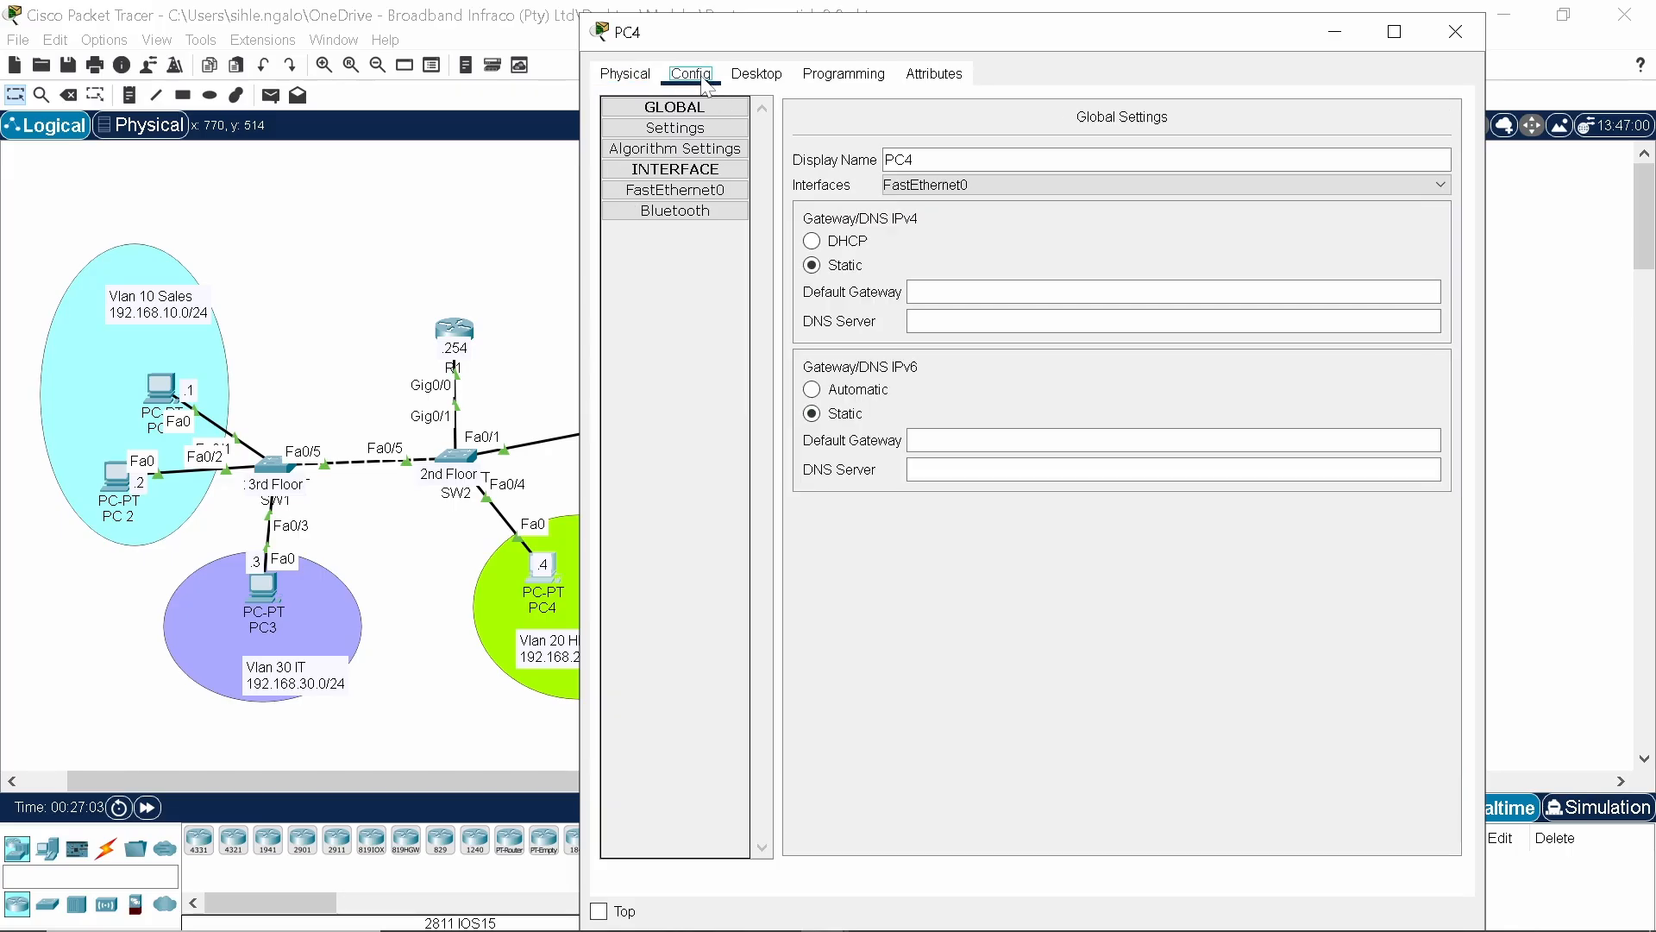
left_click(915, 292)
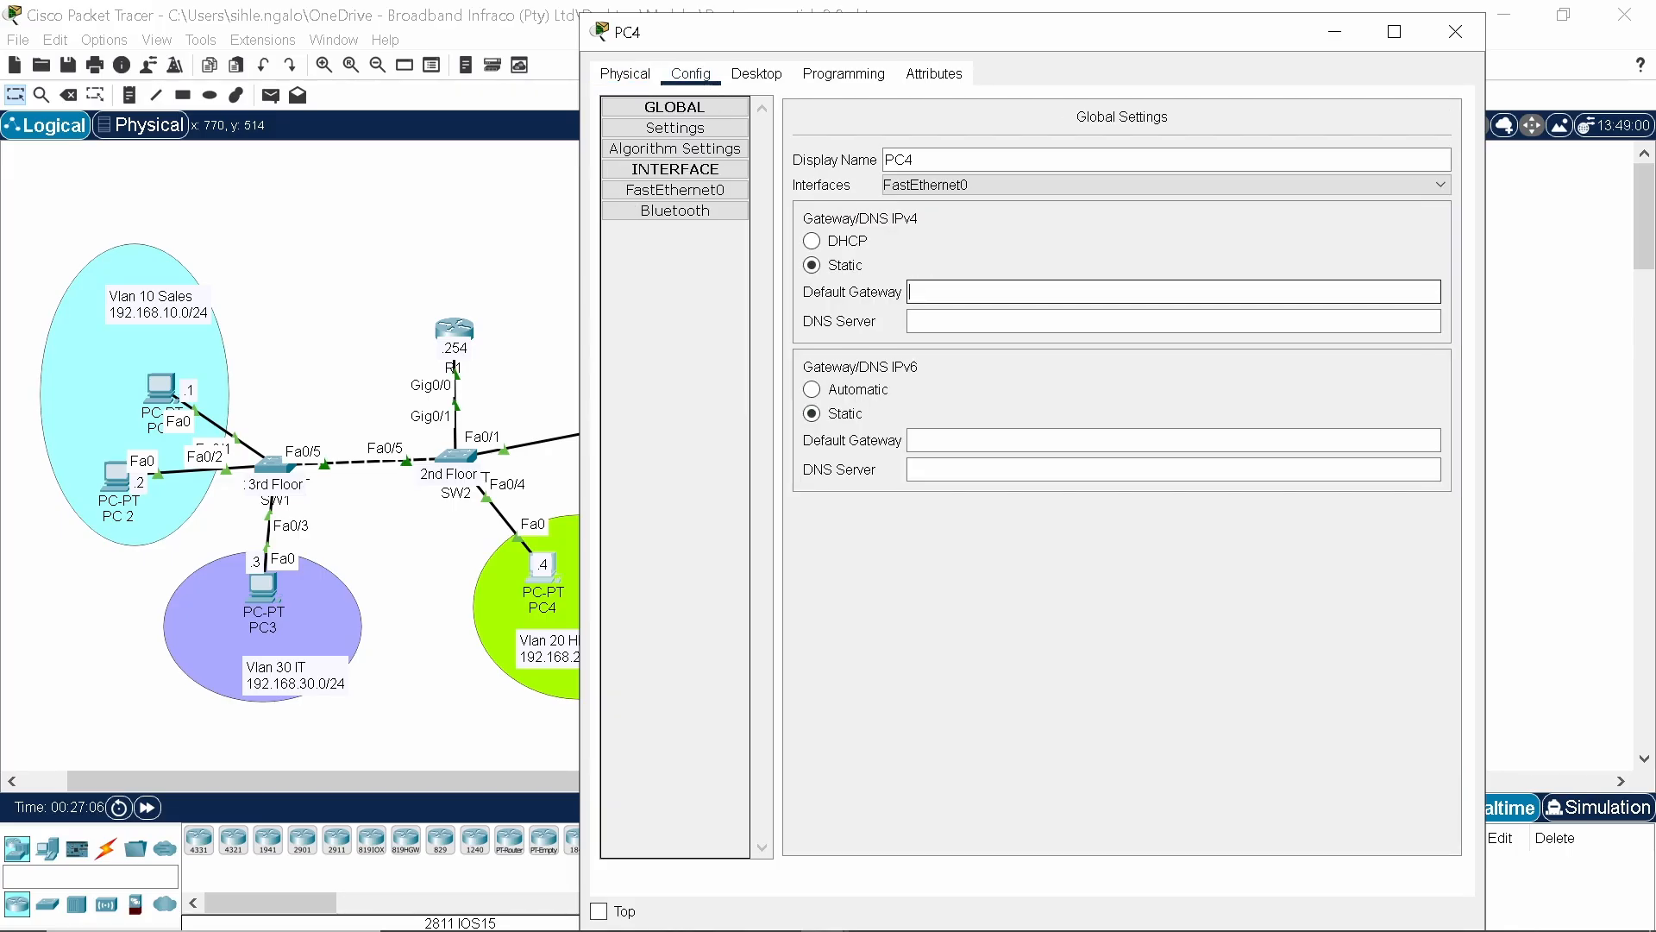
type("192.168.20.254")
Give PC4's FastEthernet0 the static IPv4 address 192.168.20.4 with the default subnet mask, and move the .4 label off the PC4 icon.
left_click(675, 190)
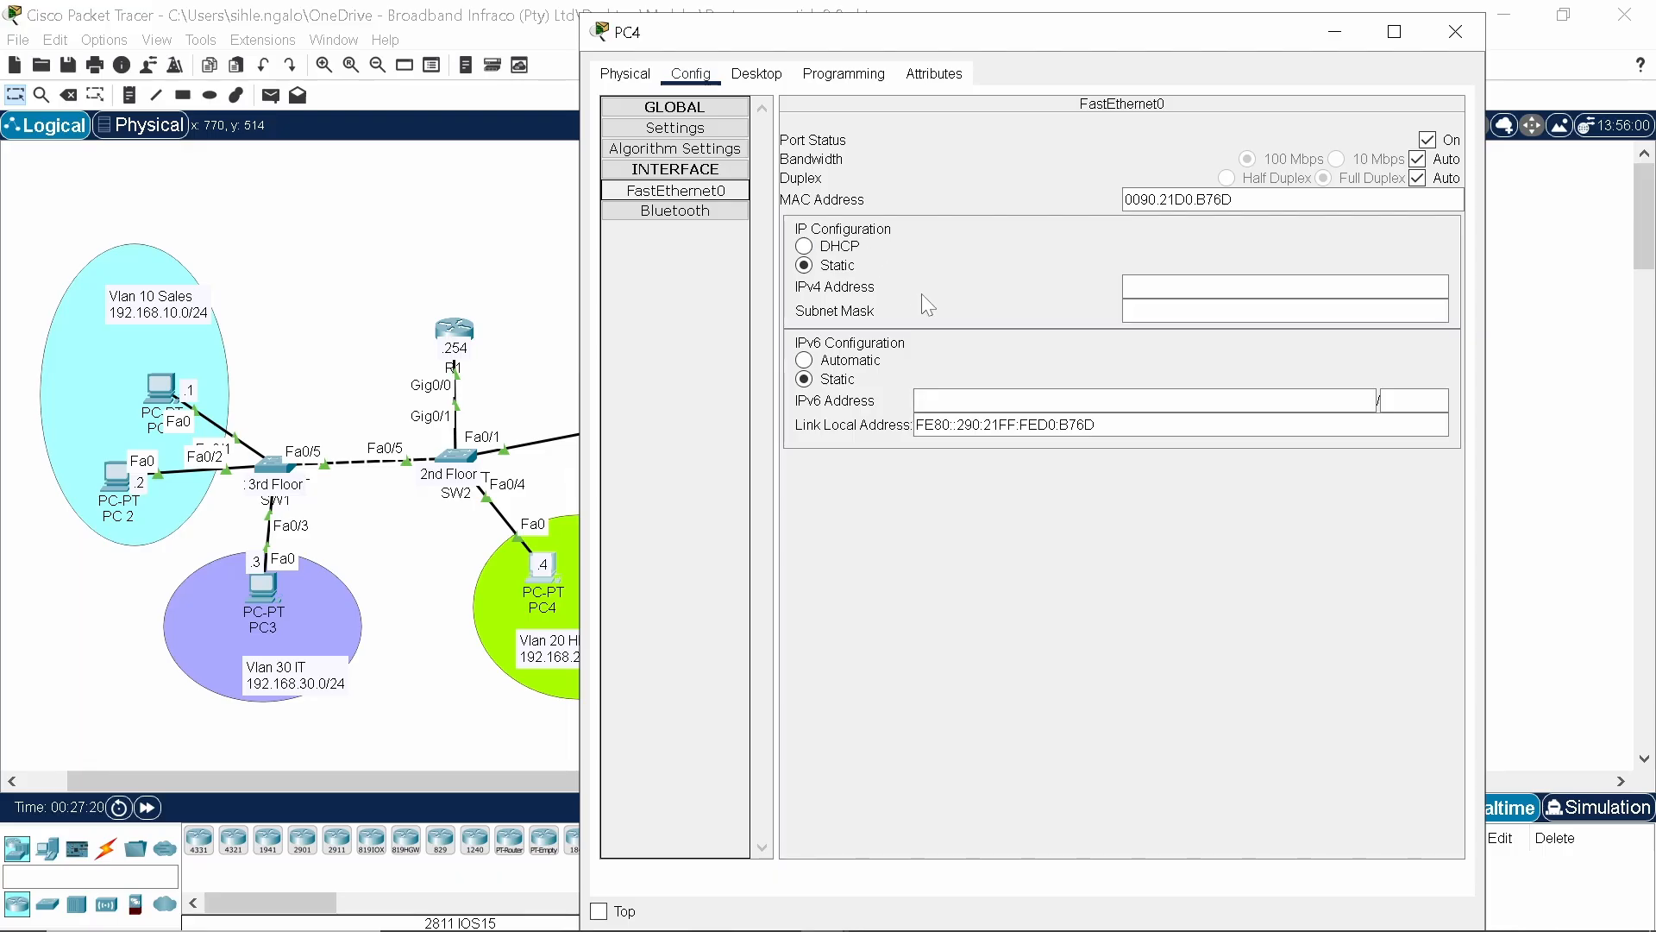
left_click(1138, 286)
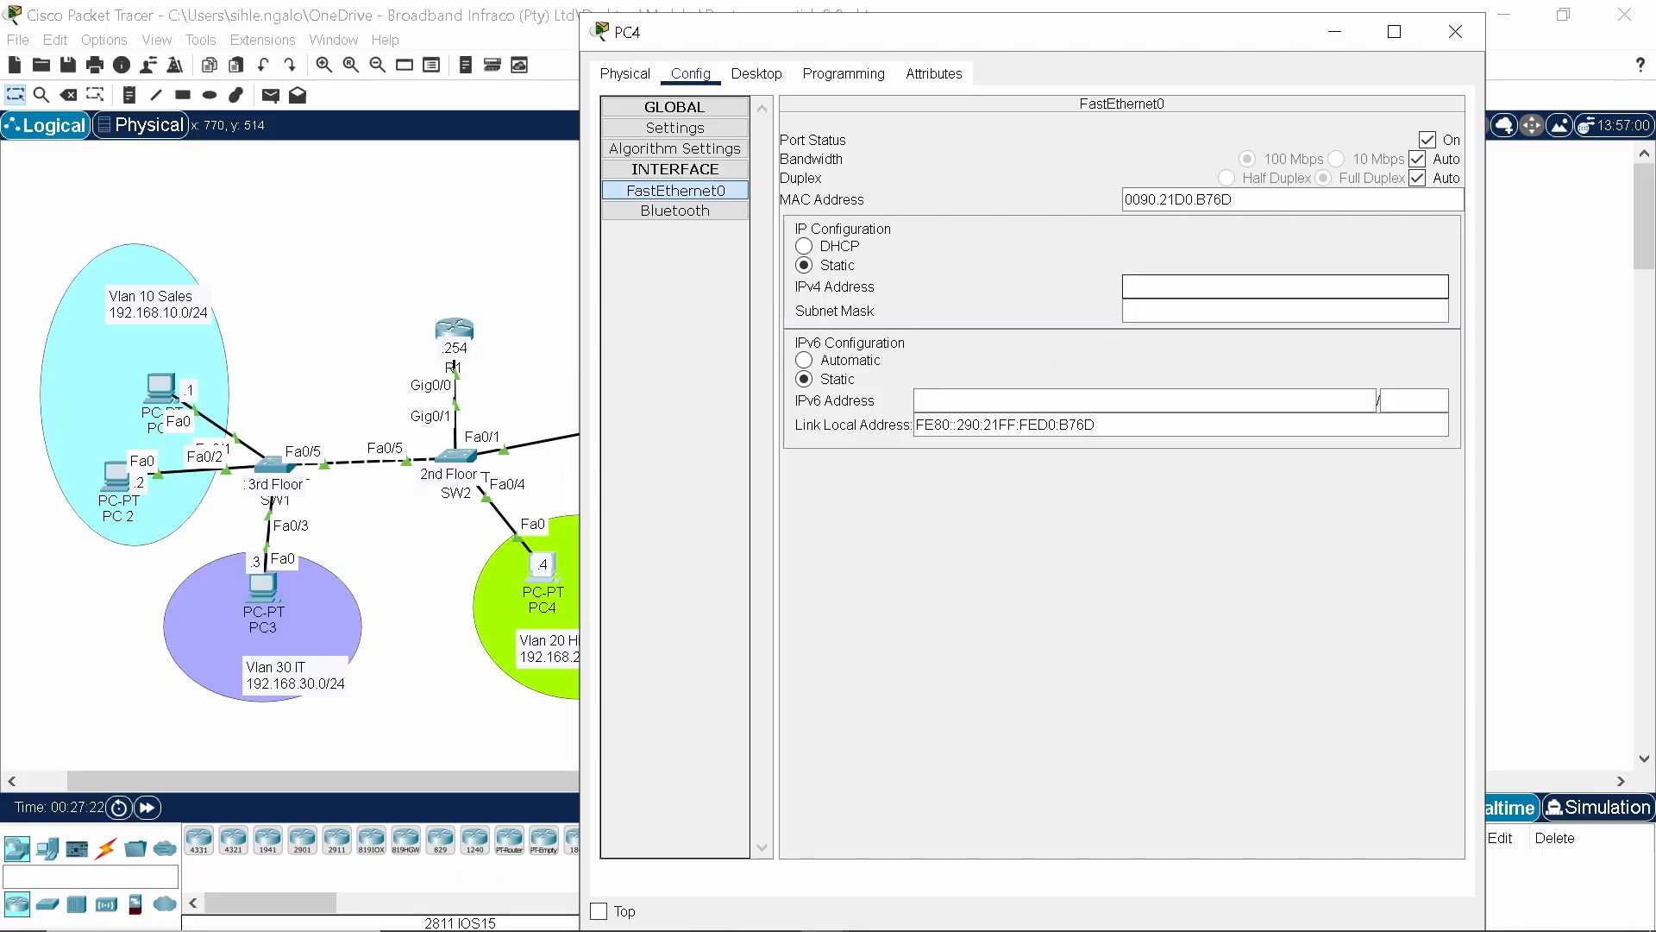
type("192.168.20.4")
left_click(1208, 311)
left_click(1455, 31)
left_click_drag(544, 568, 522, 563)
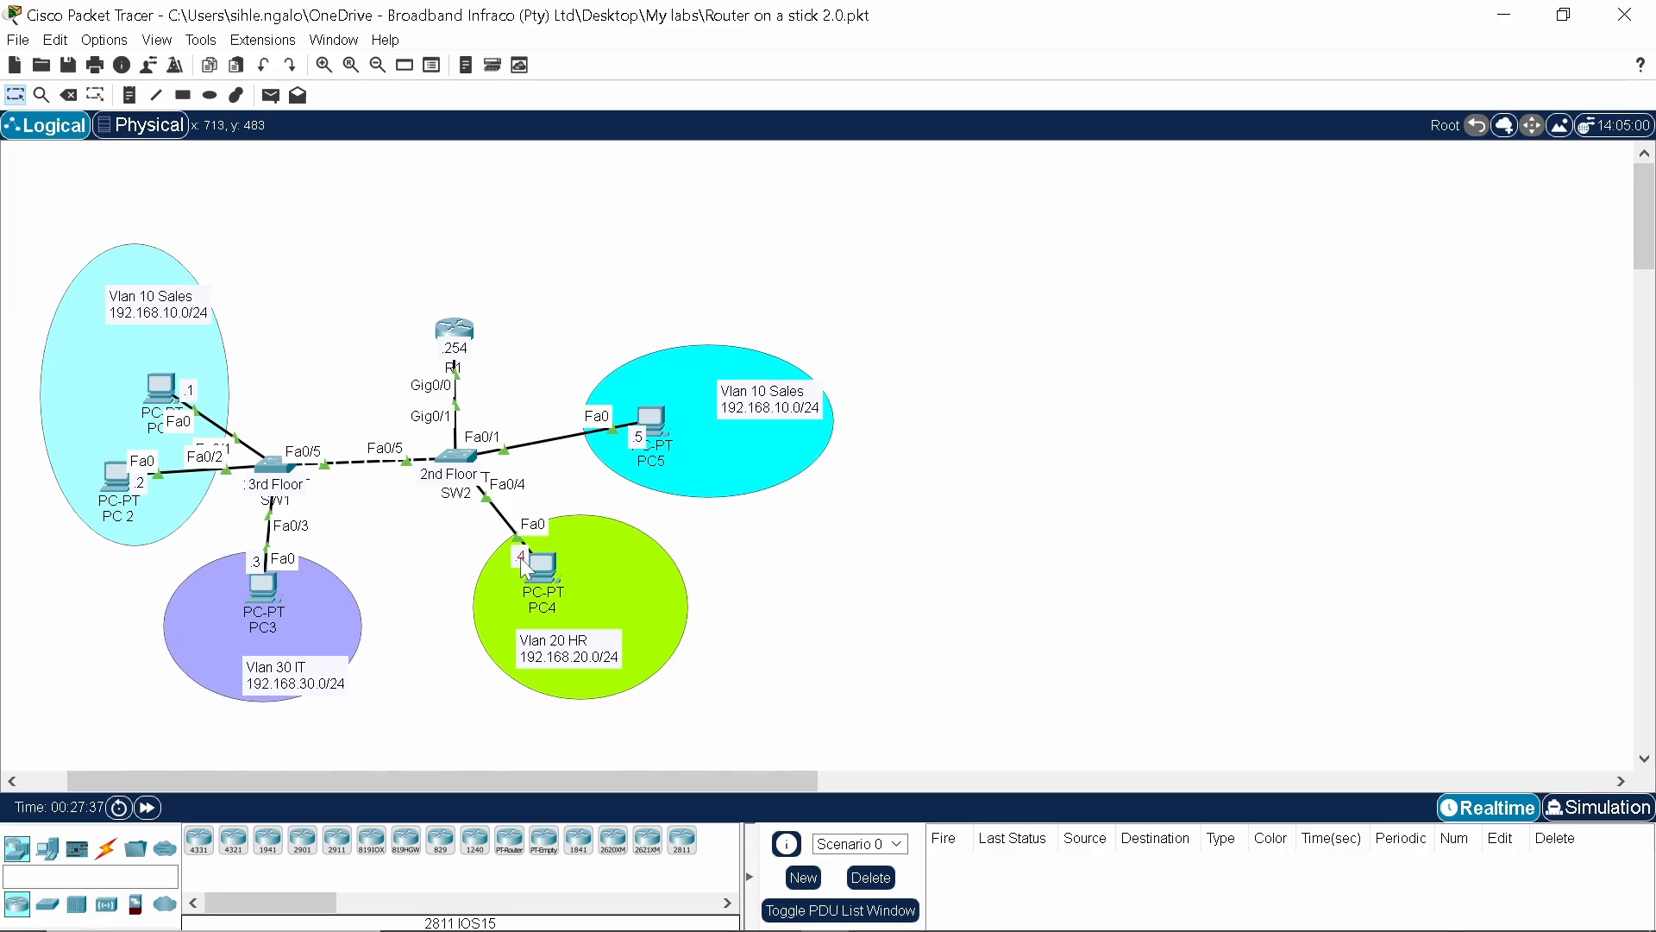
Open PC5's configuration and set its IPv4 default gateway to 192.168.10.254.
left_click(653, 418)
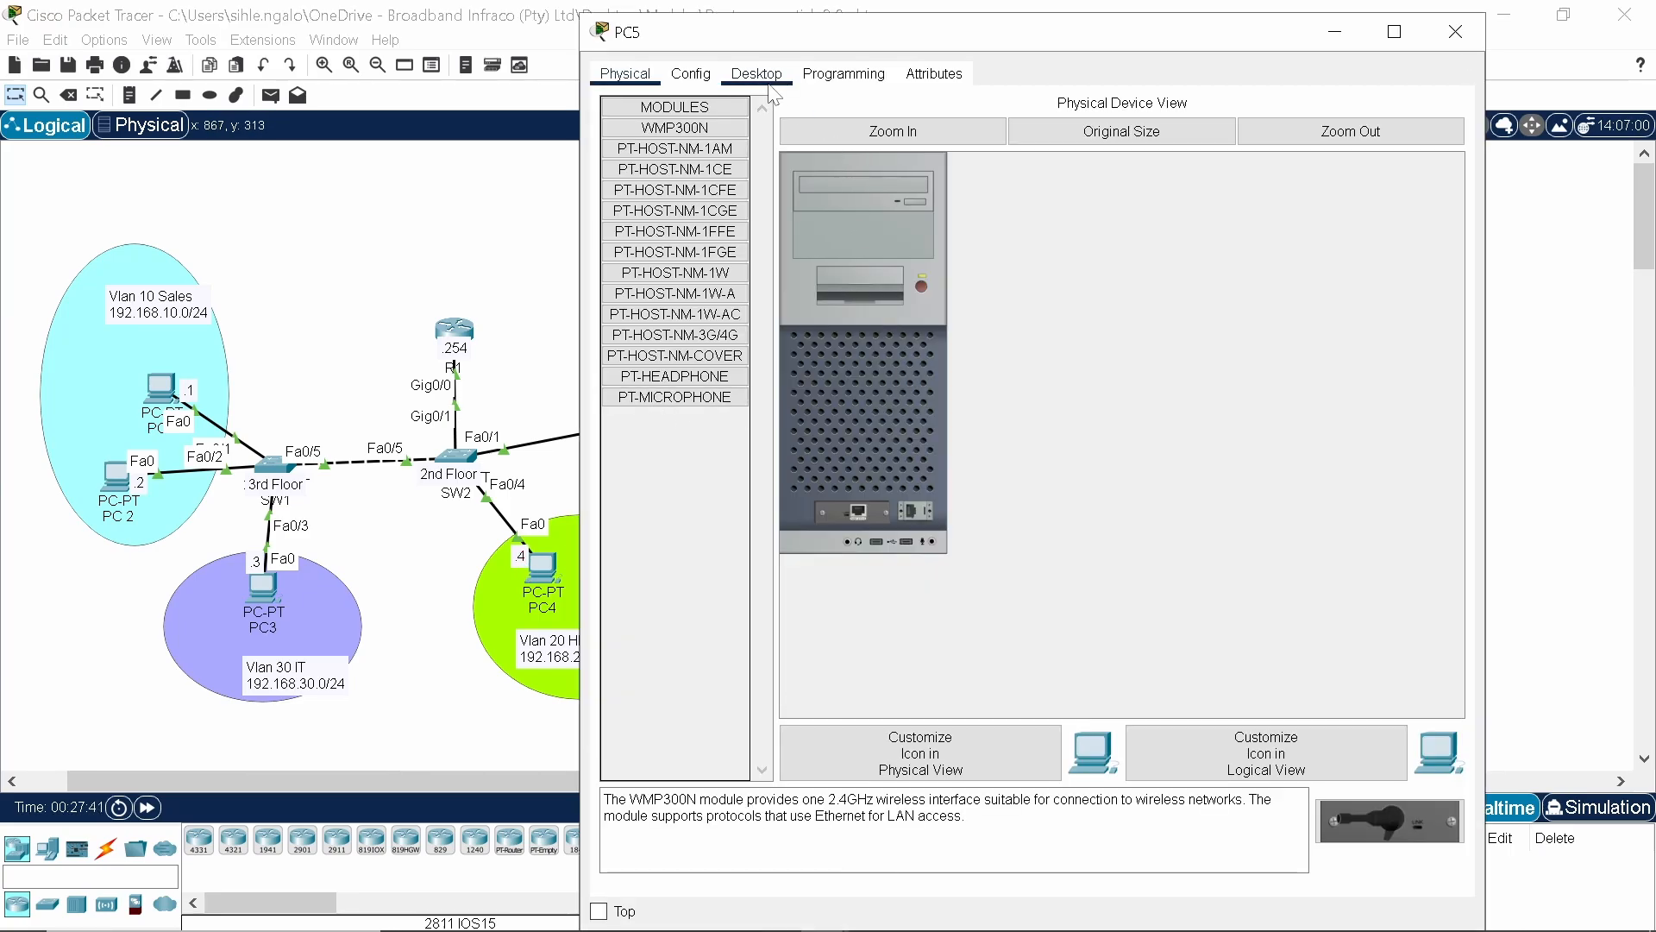
left_click(695, 74)
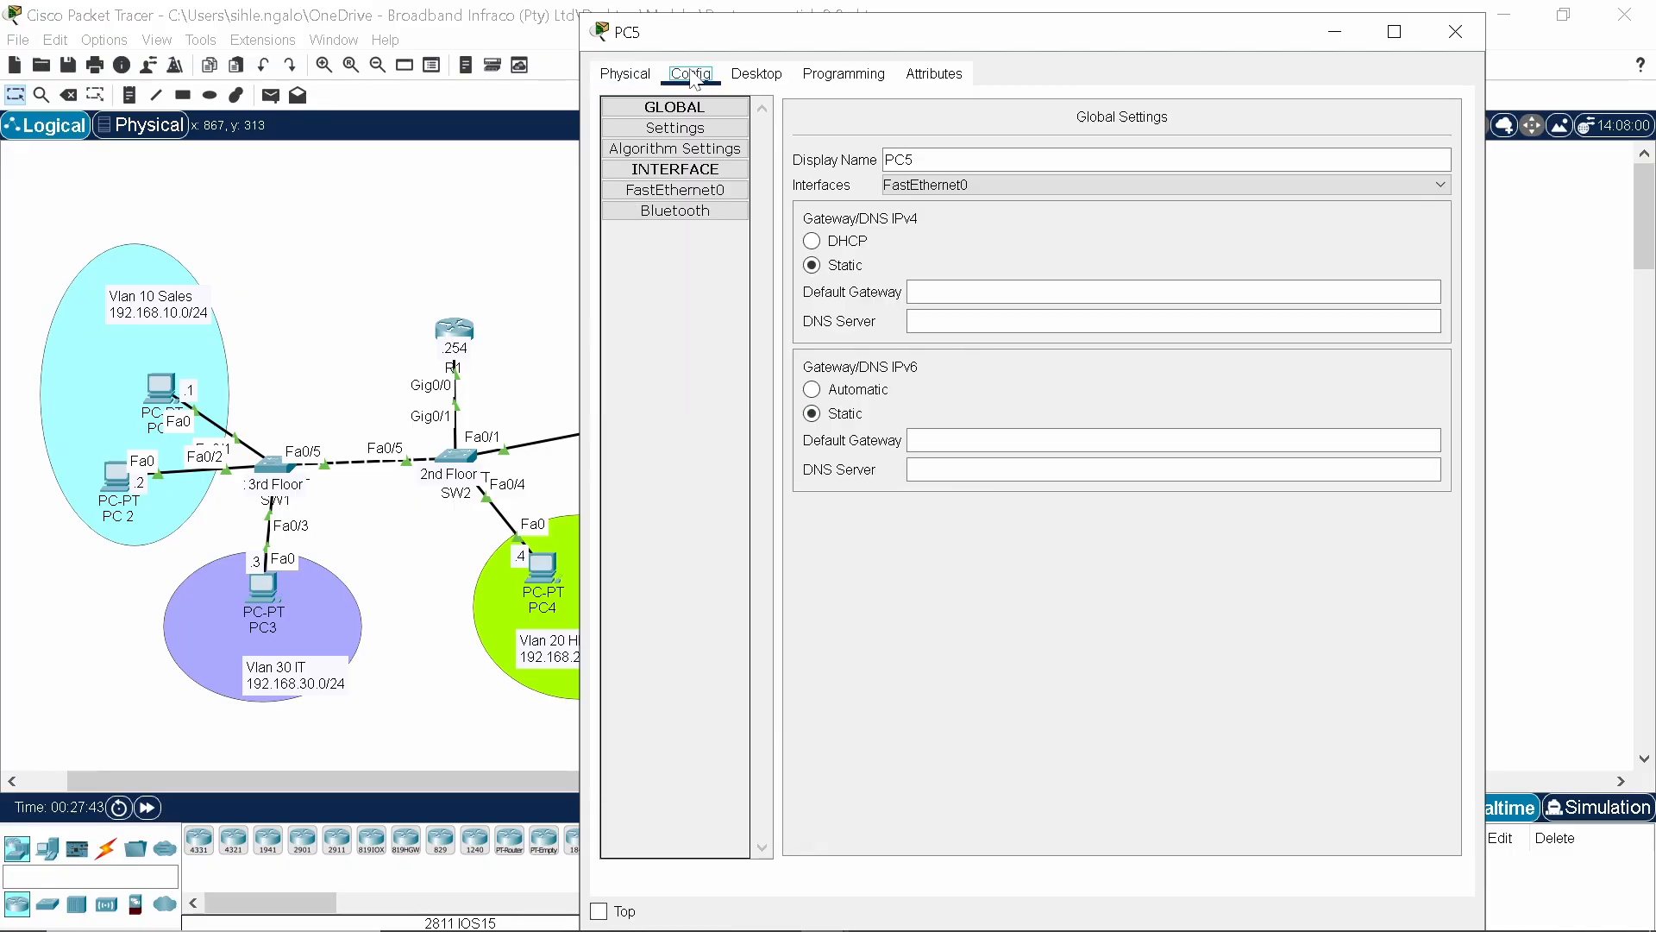
left_click(939, 292)
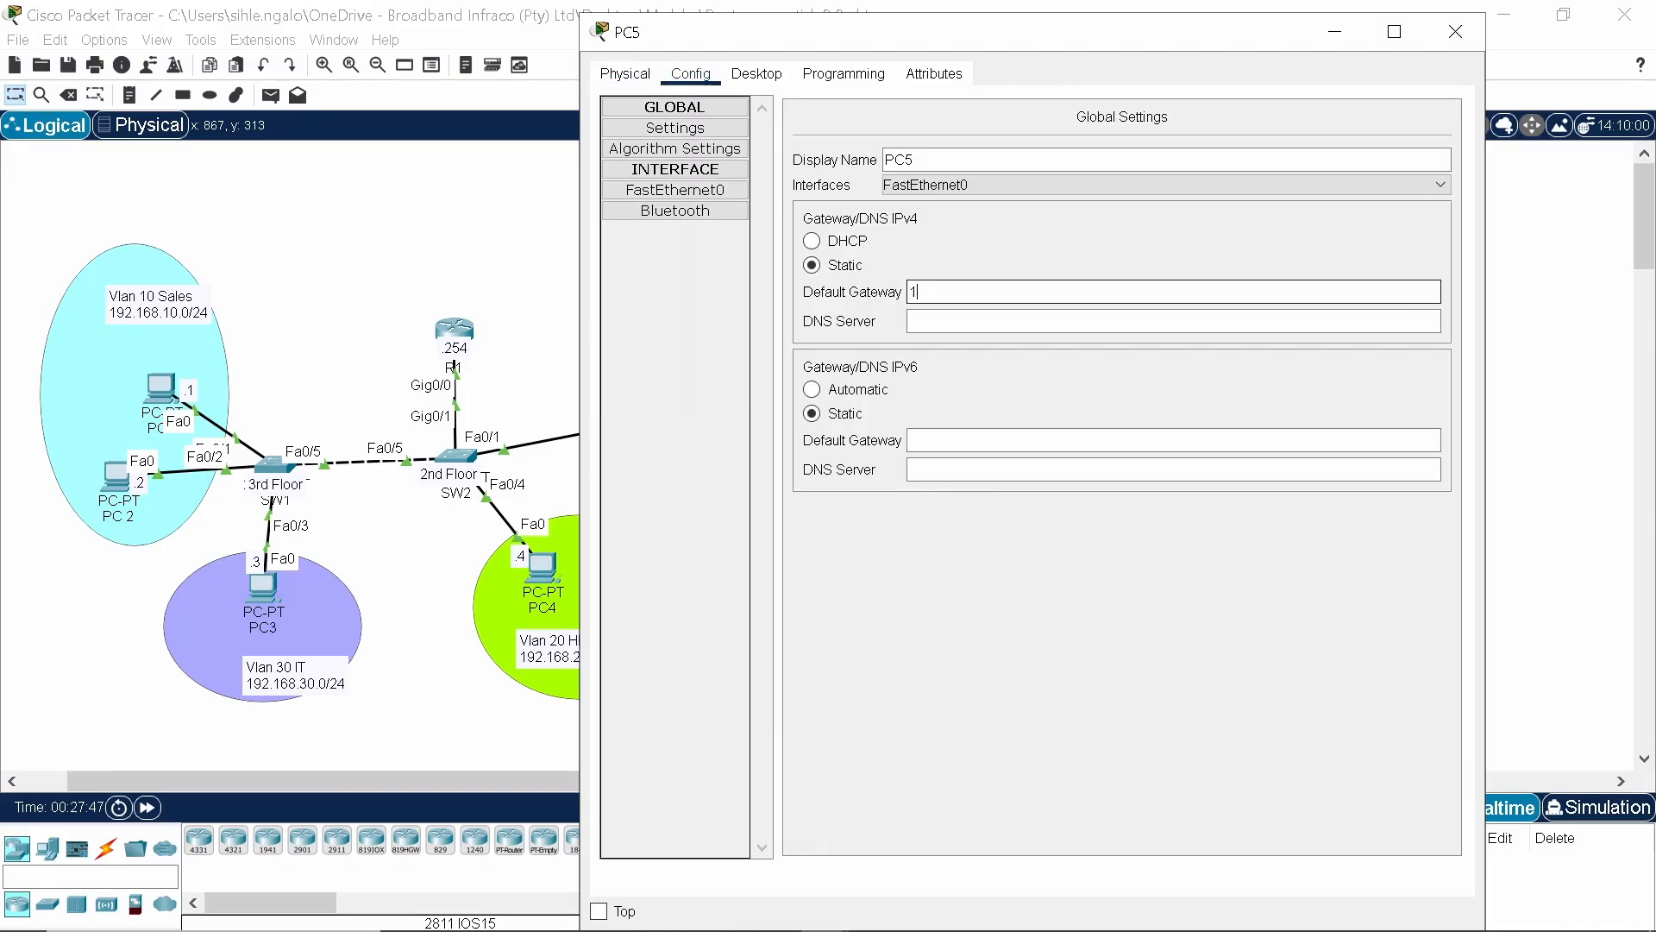
type("192.168.10.254")
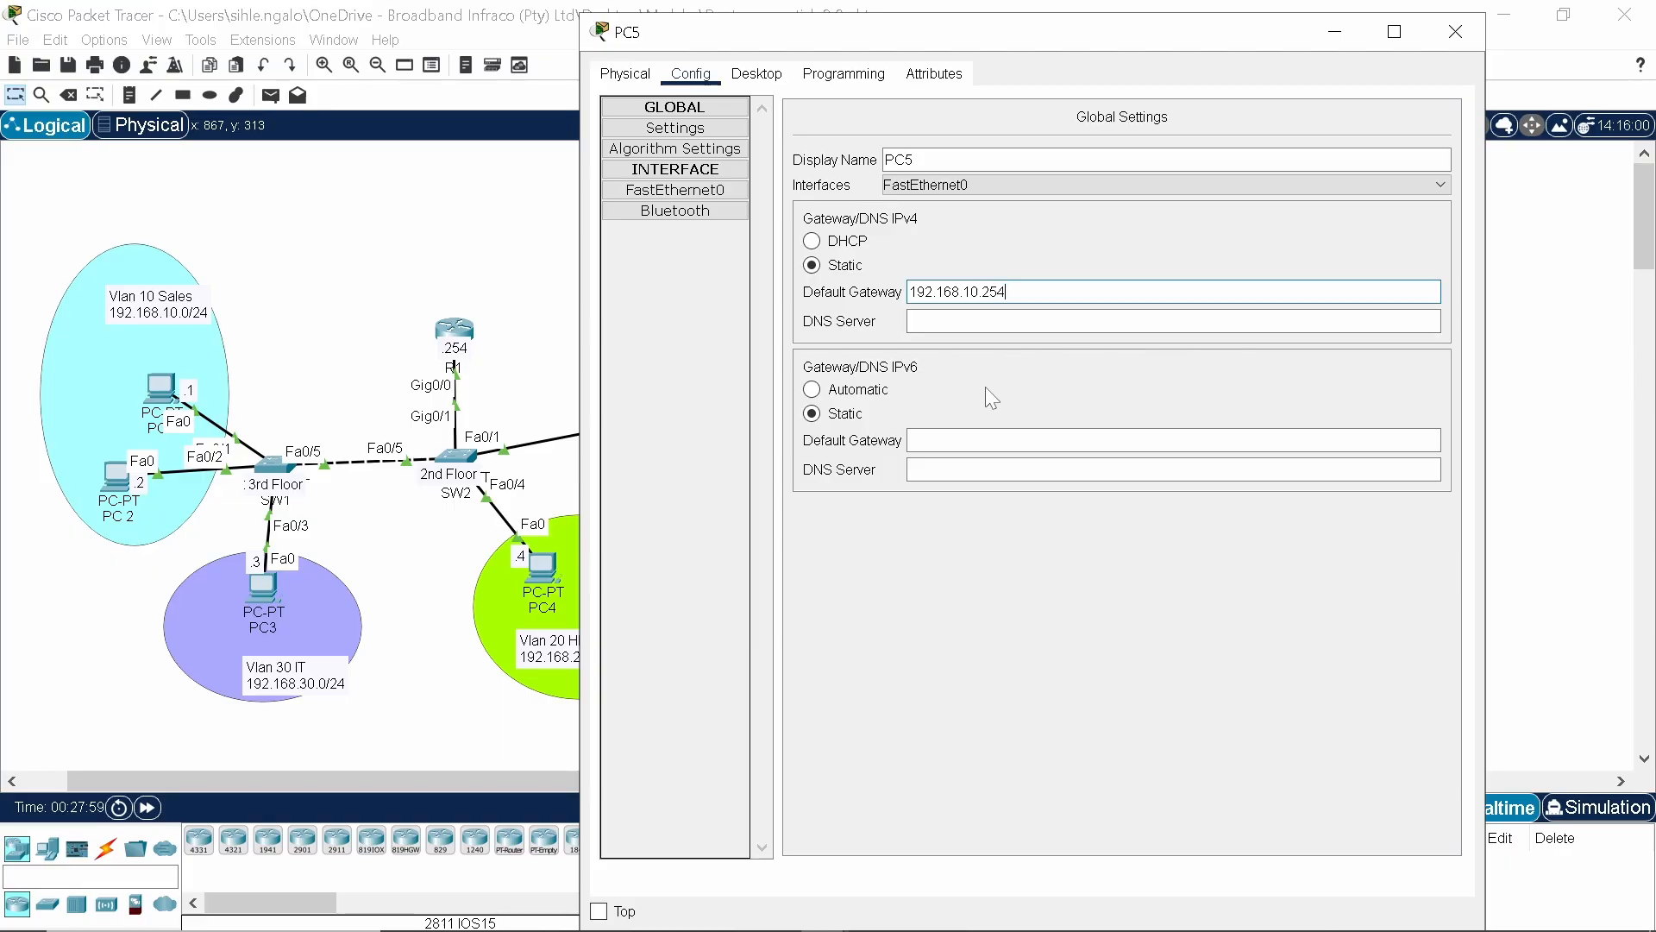
Give PC5's FastEthernet0 the static IPv4 address 192.168.10.5 with mask 255.255.255.0 and close its window.
left_click(672, 192)
left_click(1121, 292)
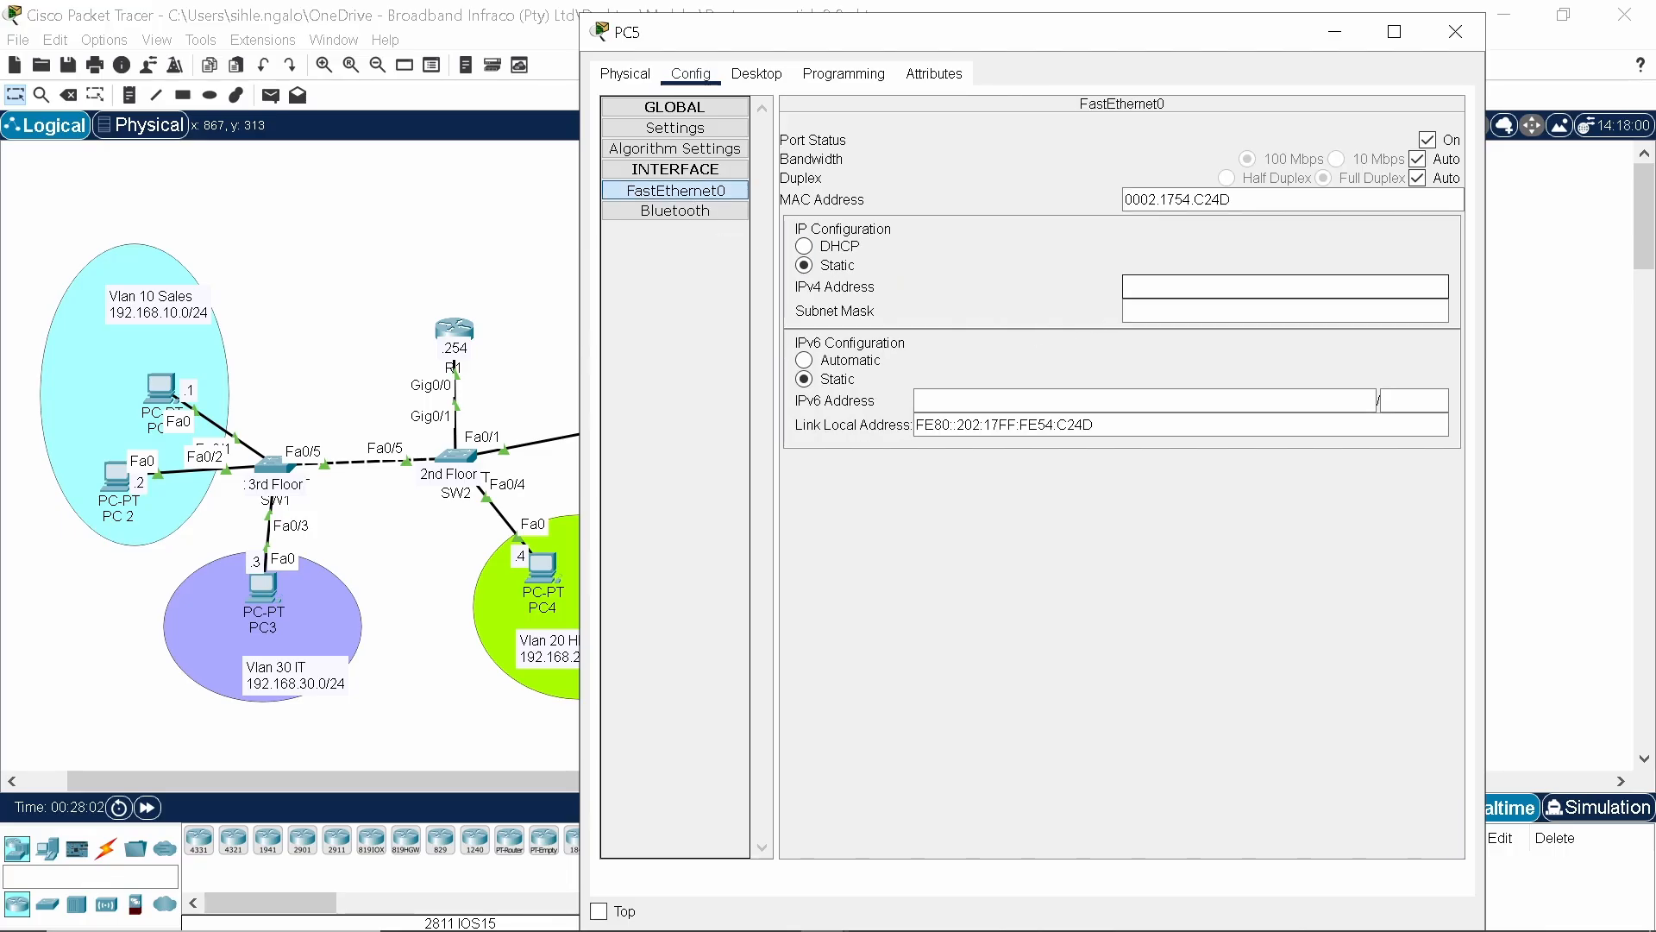
type("192.168.10")
left_click_drag(902, 41, 965, 57)
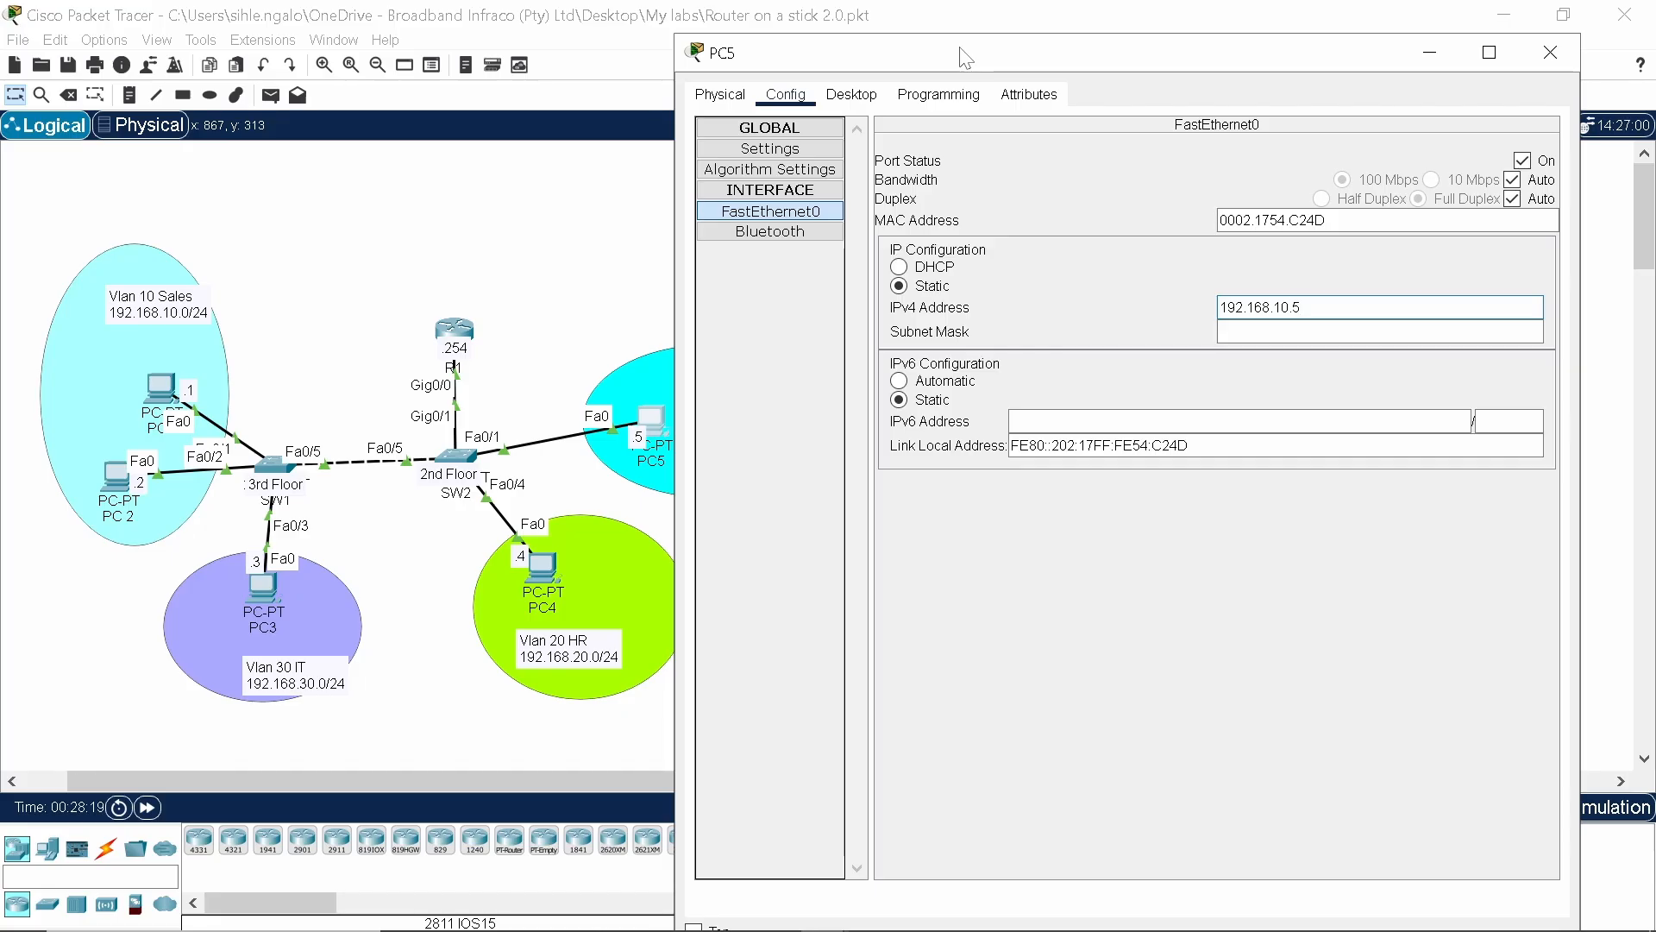
key("Return")
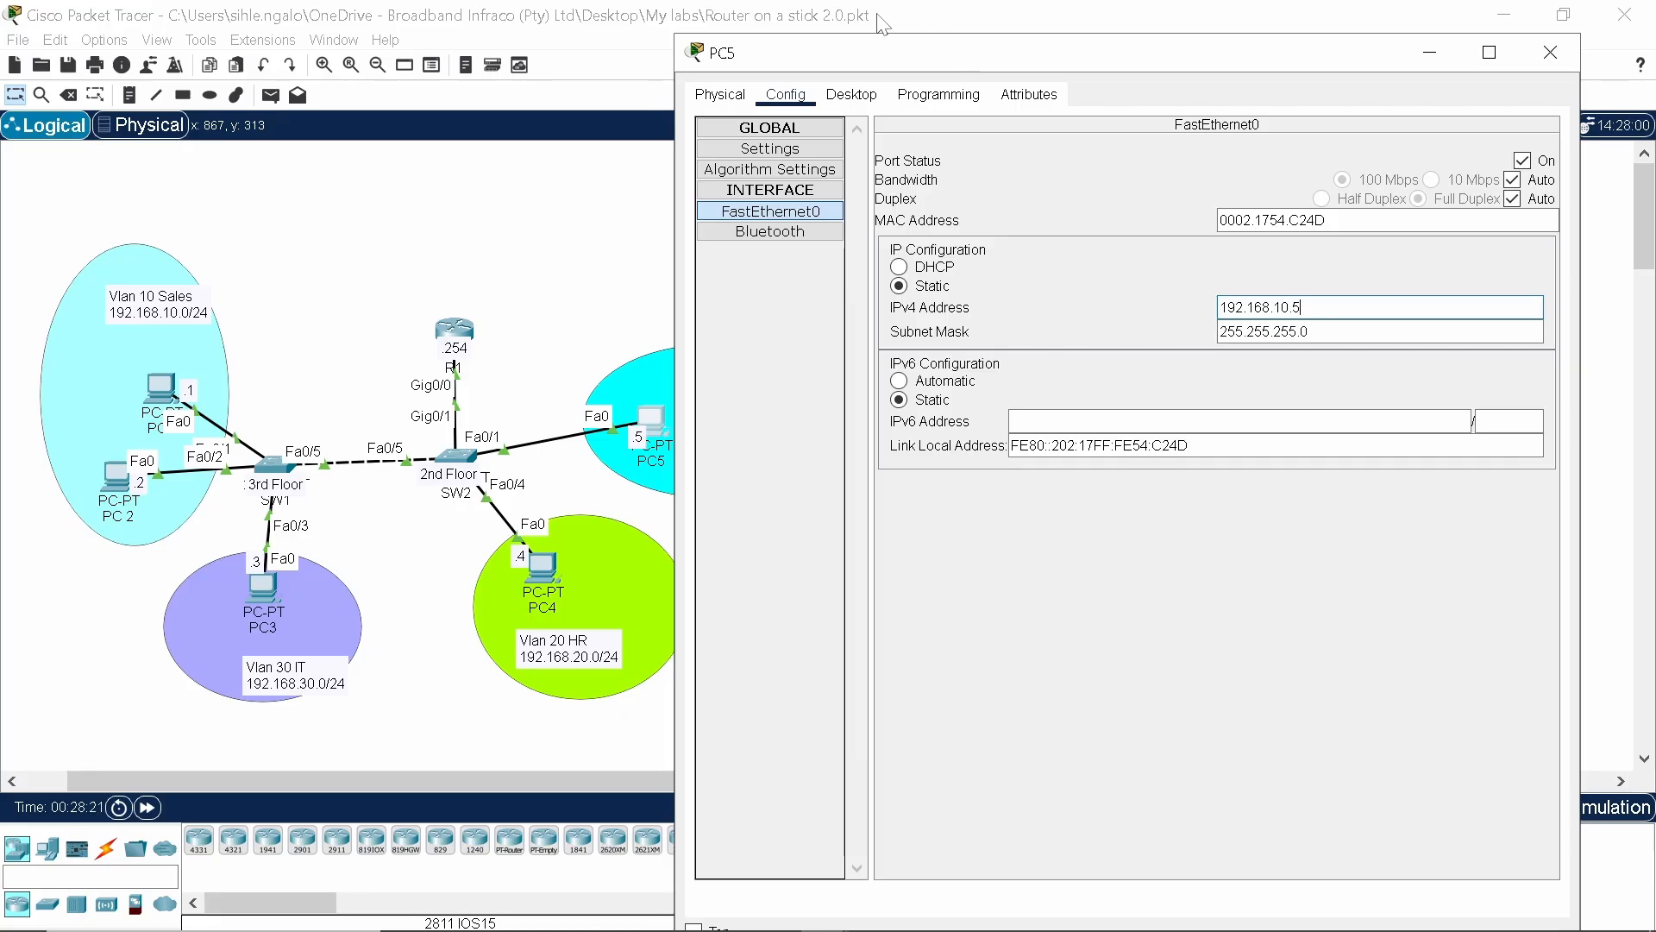
left_click(1551, 57)
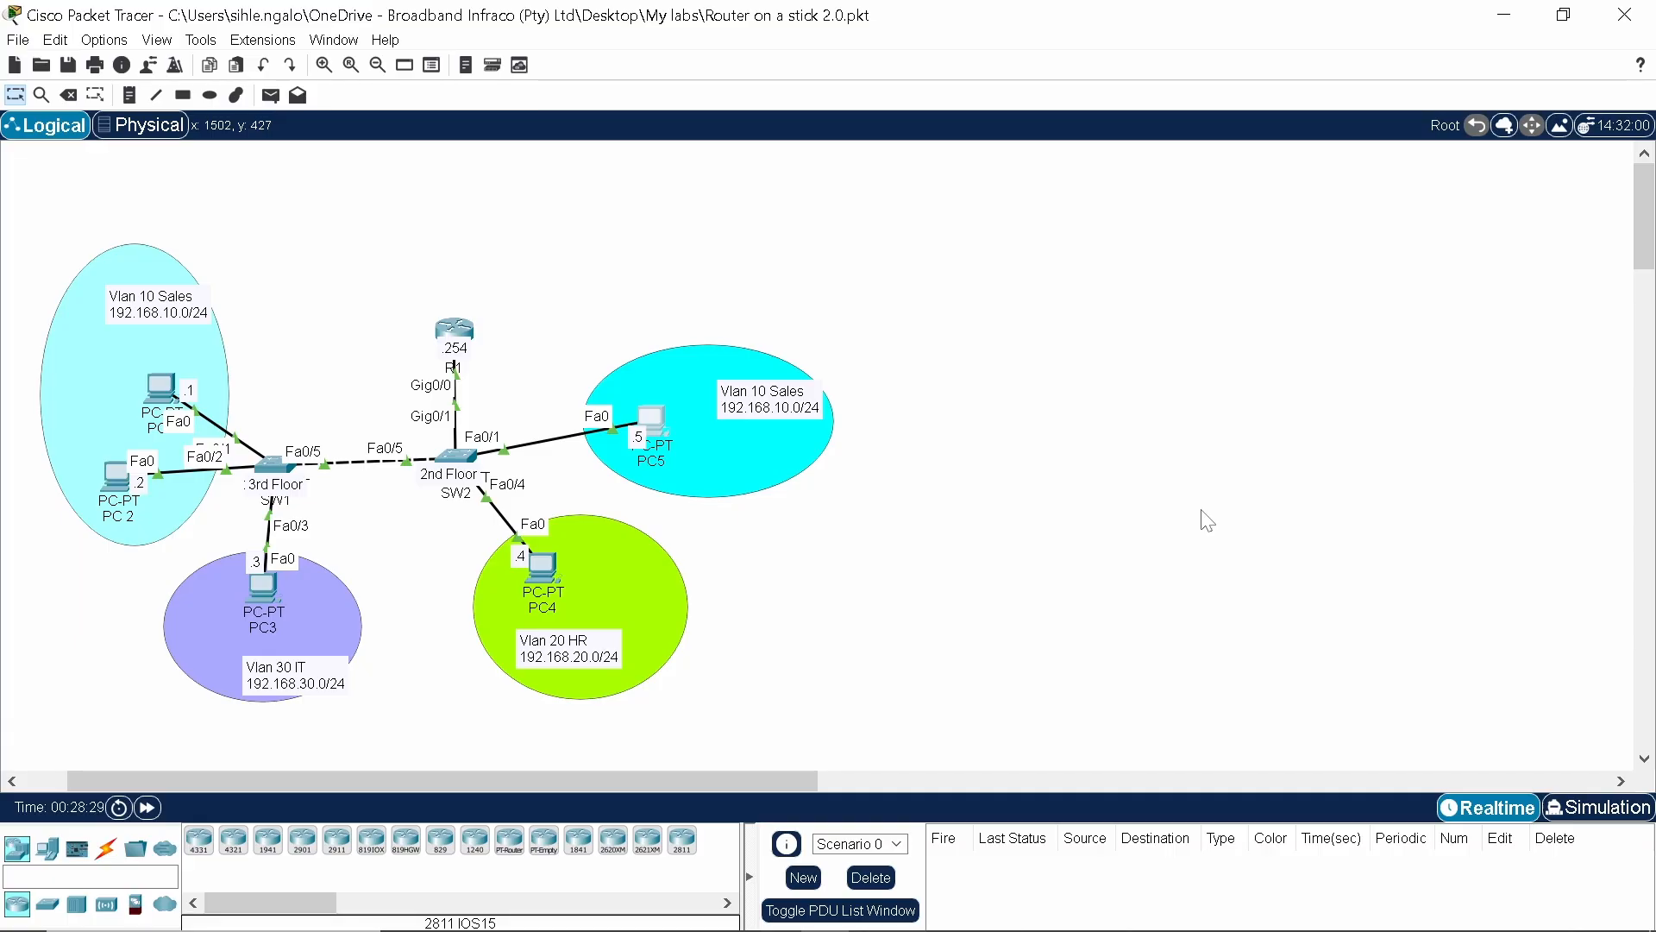
Open PC1's Command Prompt and ping PC 2 at 192.168.10.2 to test connectivity within VLAN 10.
left_click(164, 393)
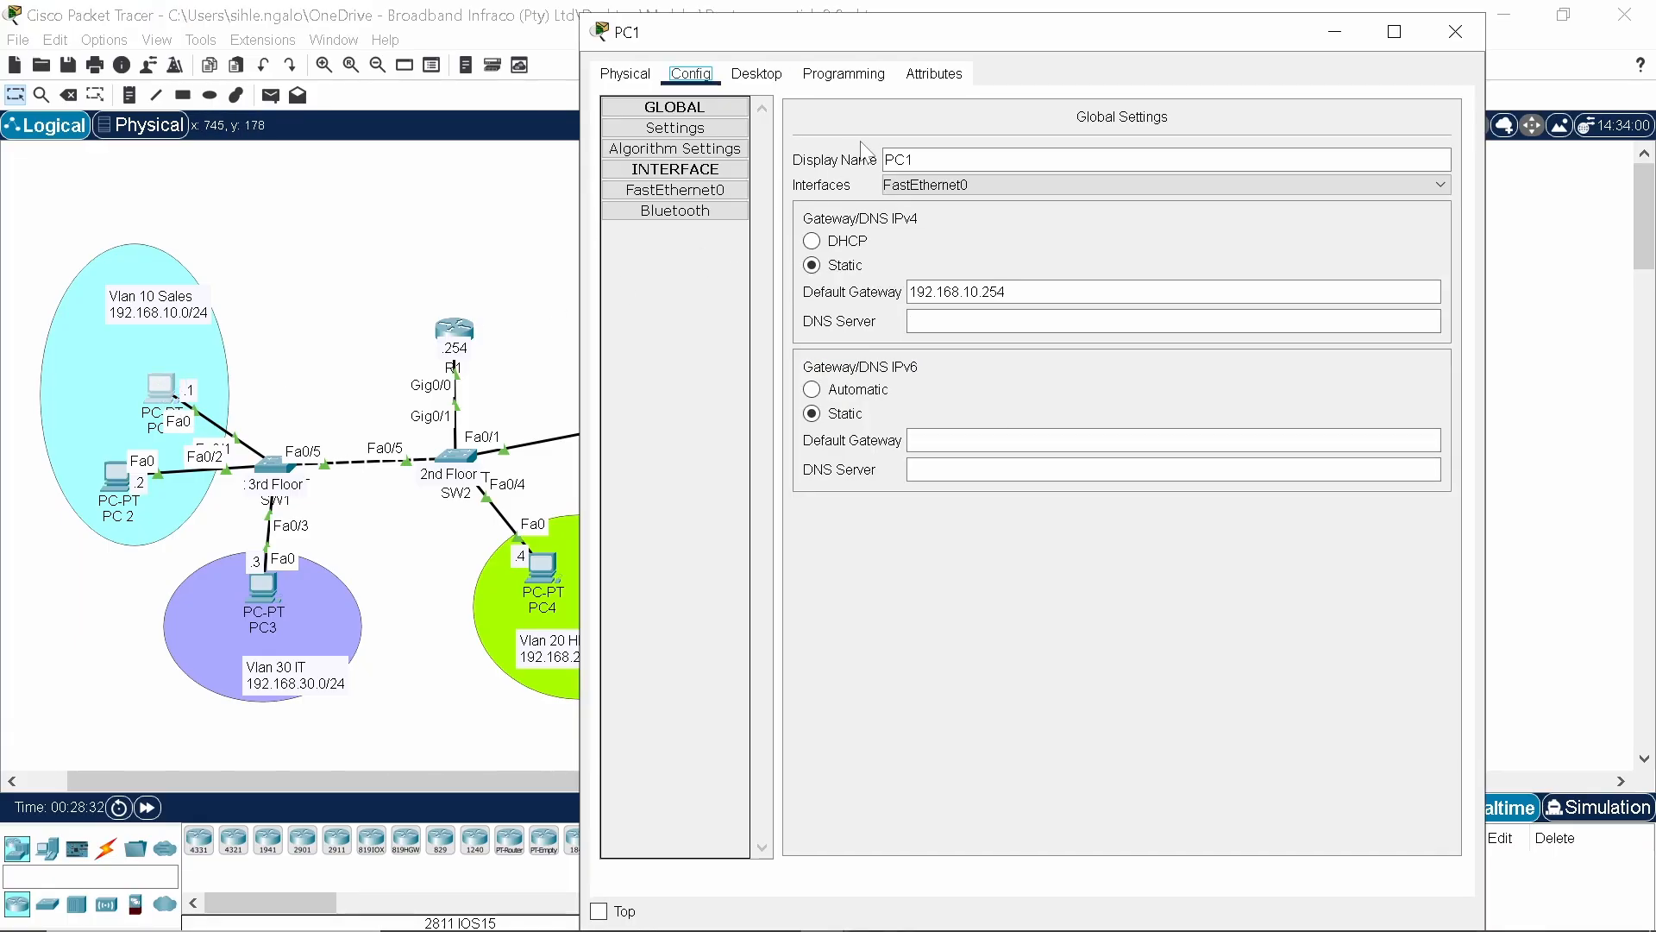
left_click(757, 74)
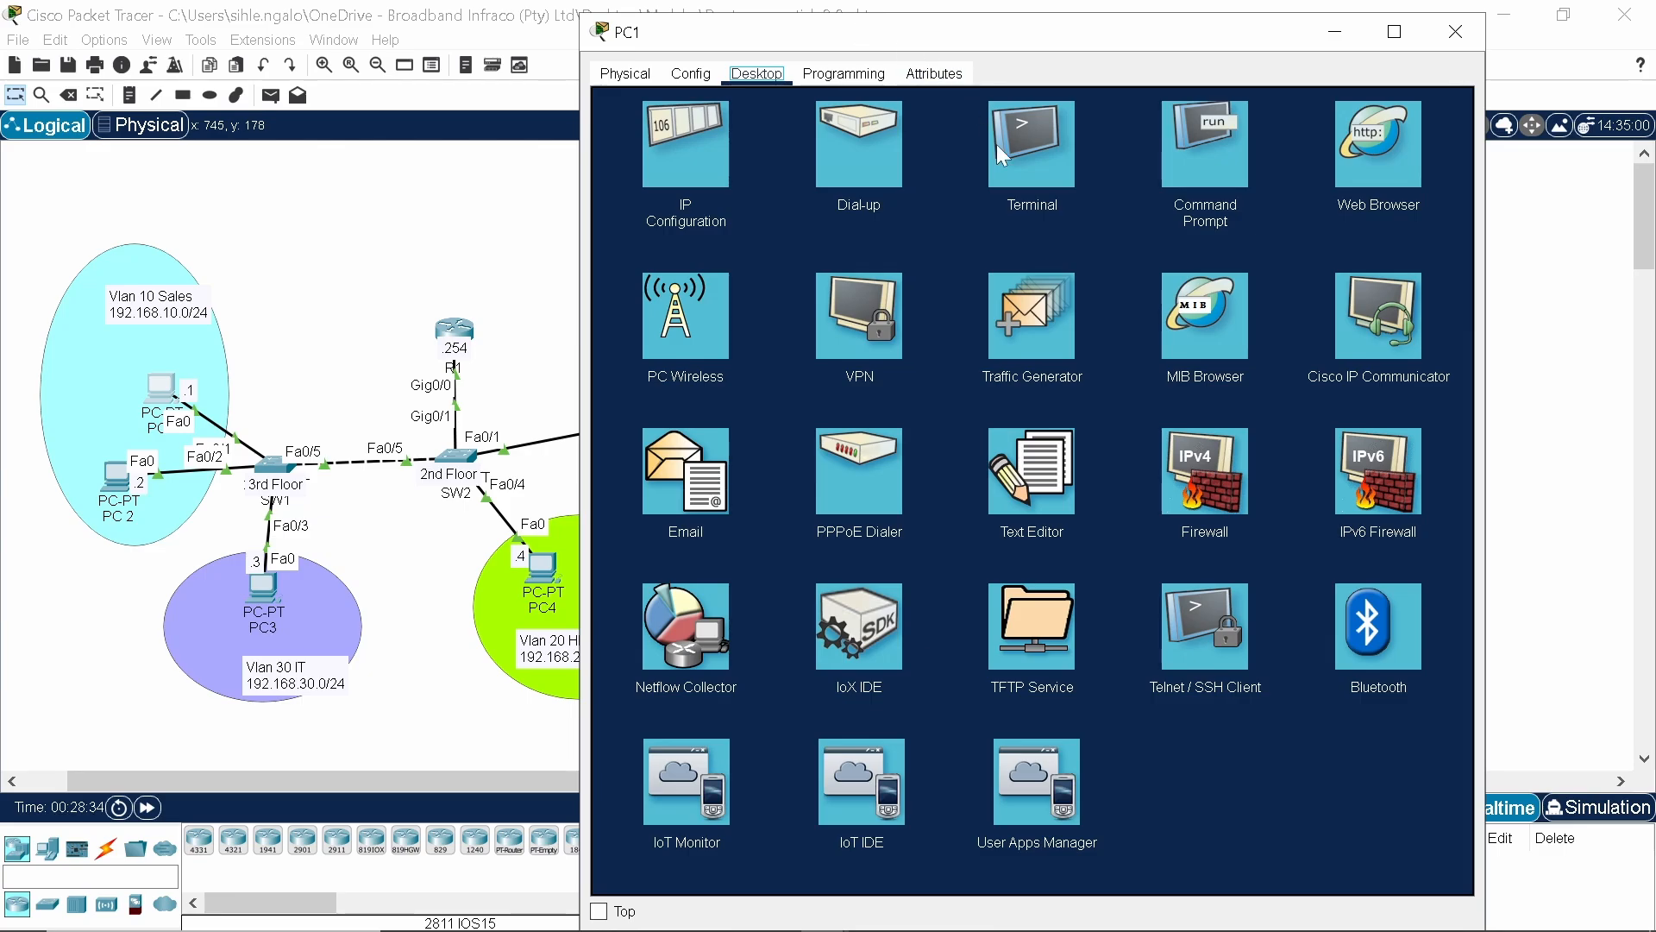
left_click(1195, 169)
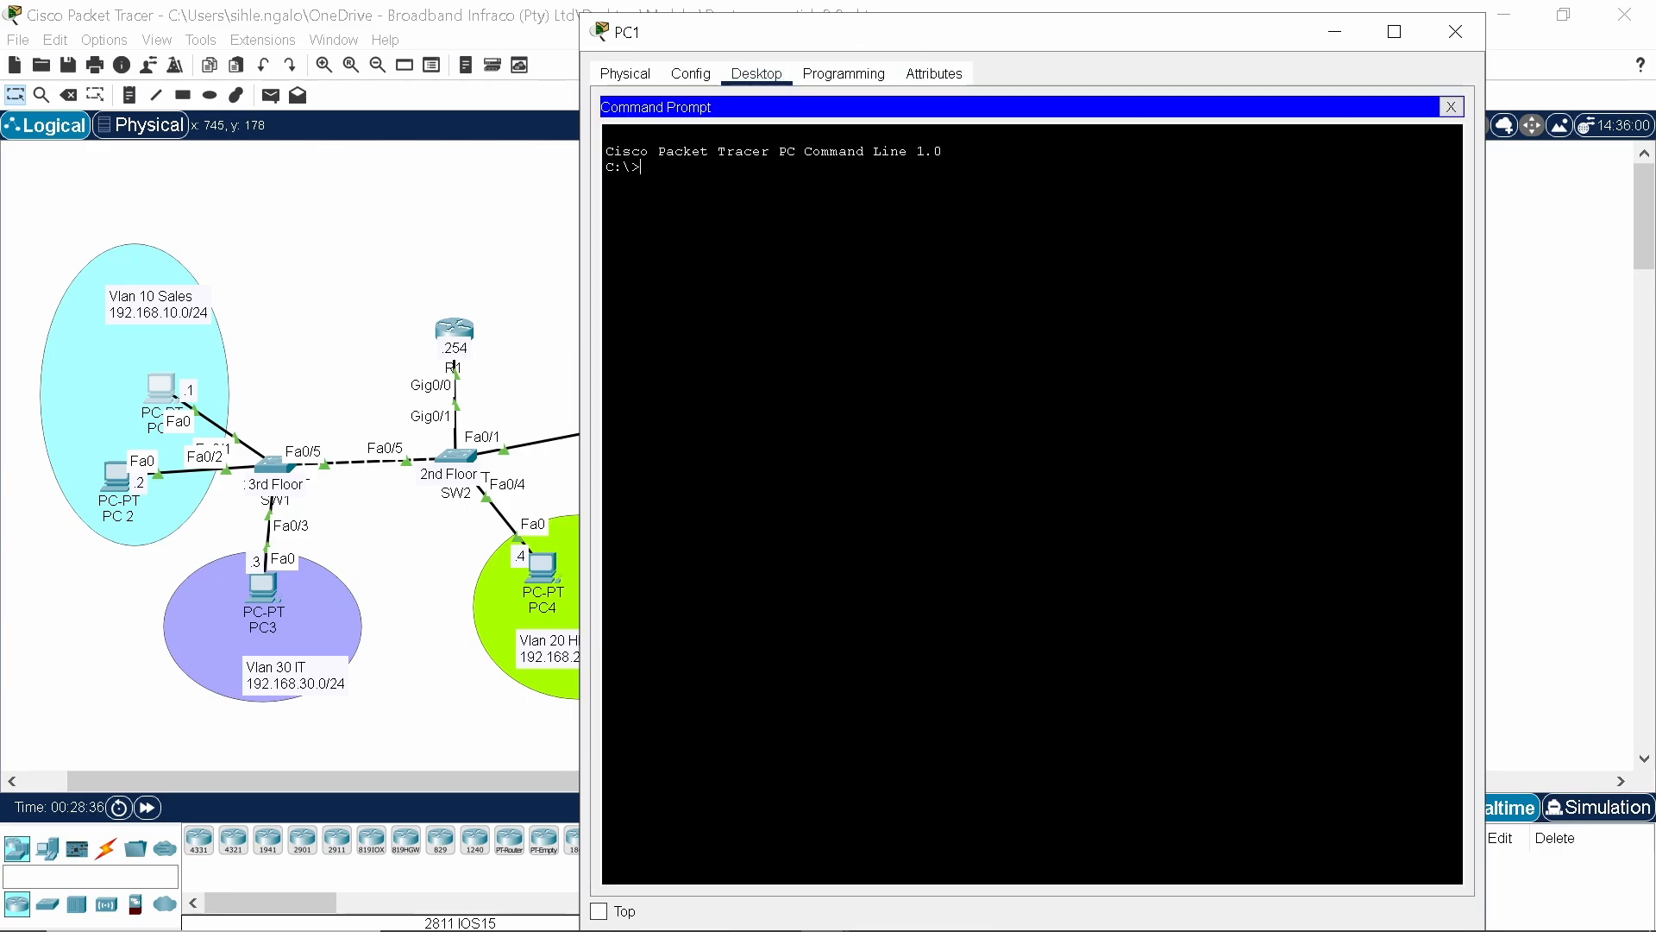
left_click_drag(873, 32, 984, 38)
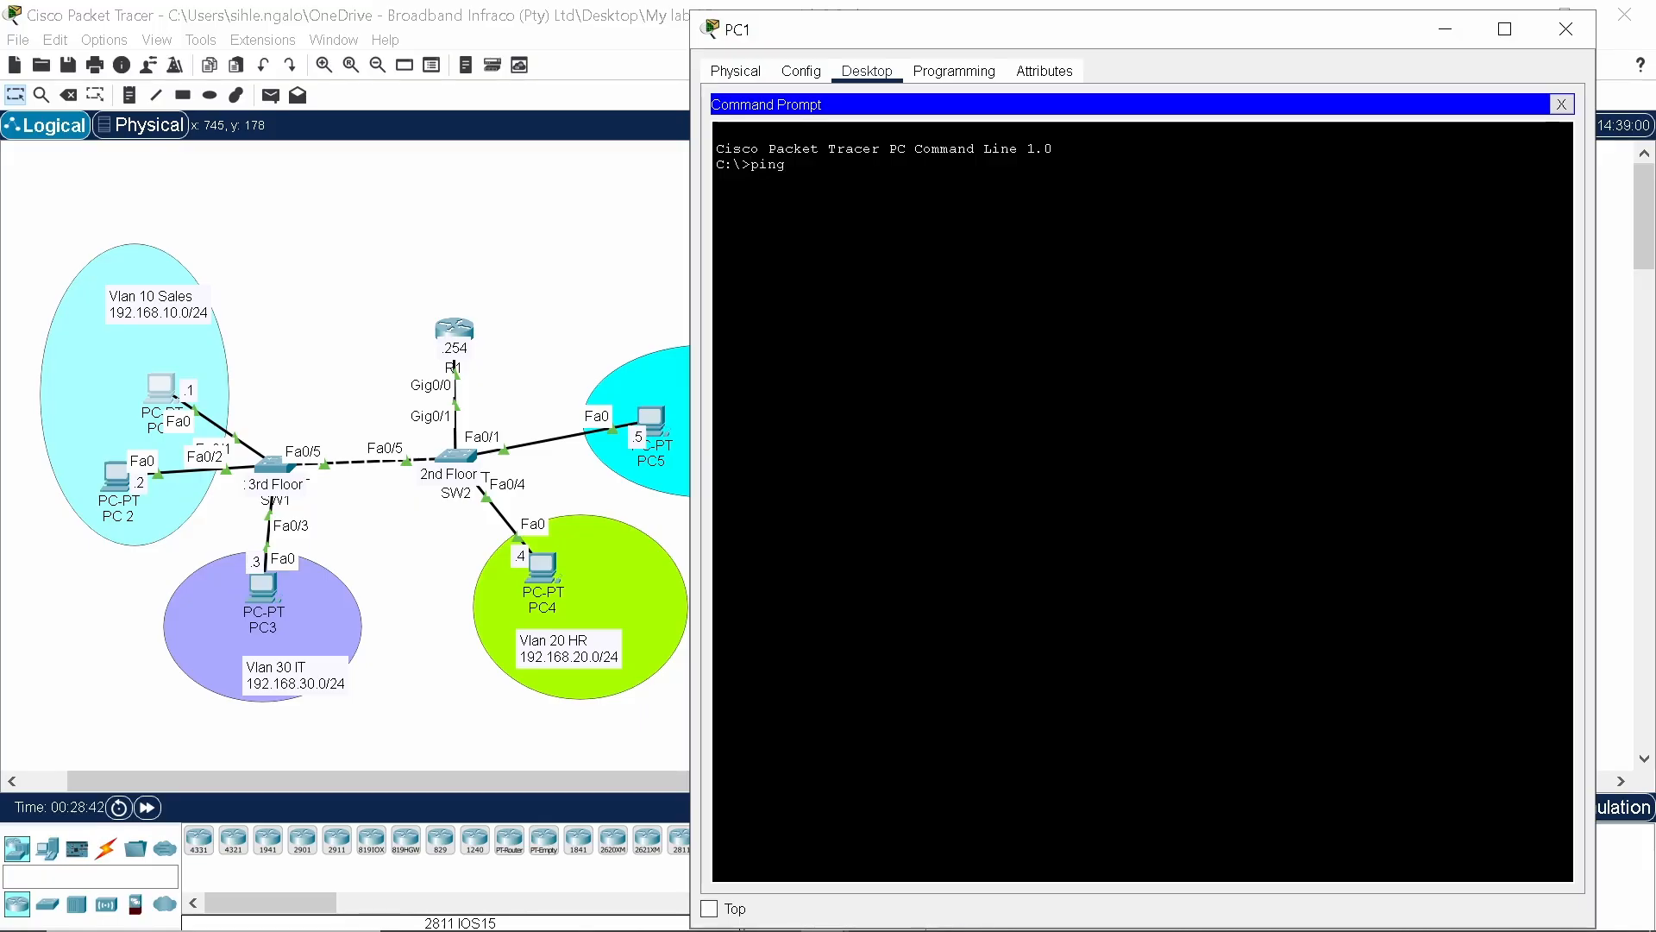
type("1")
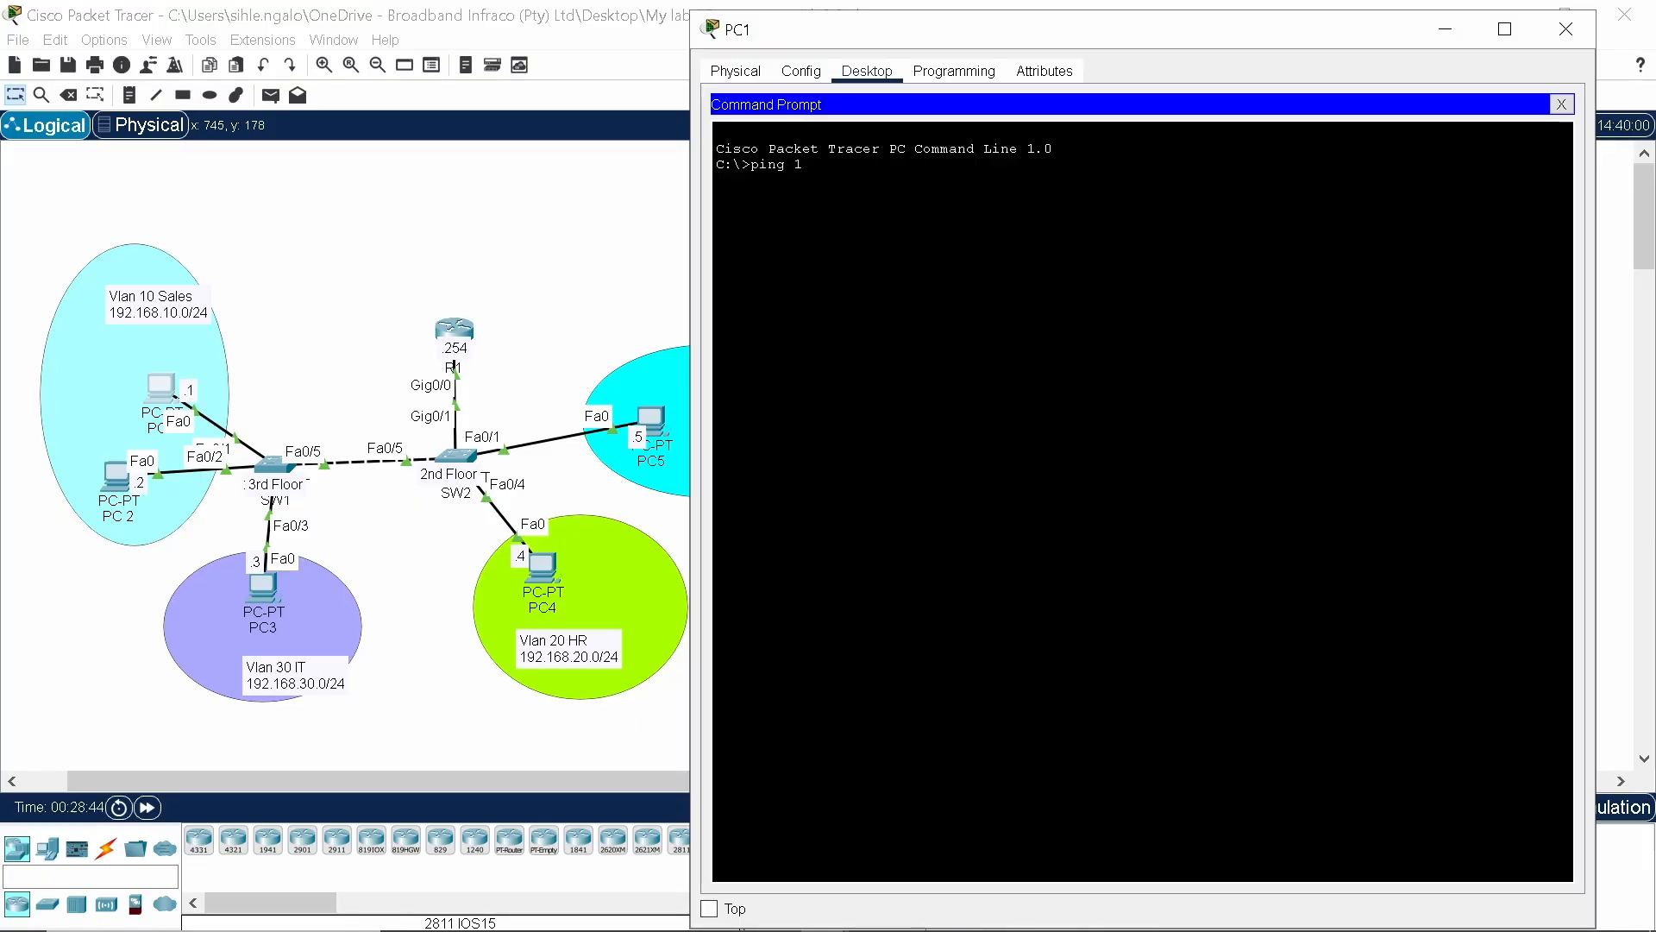
type("92.1")
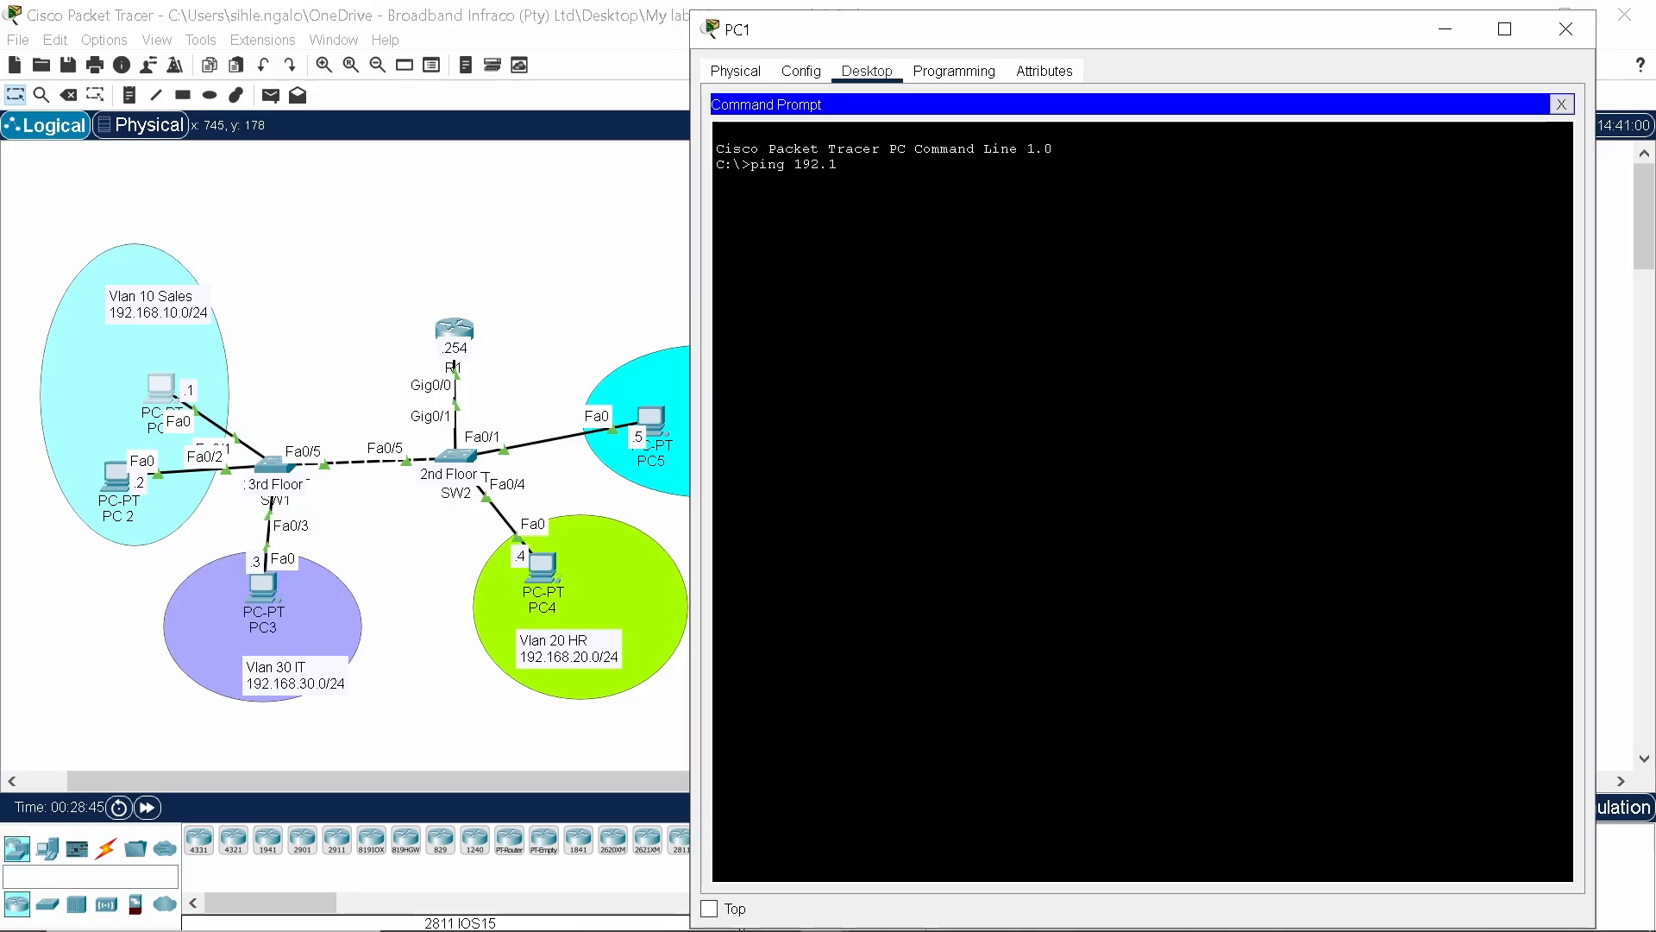
type("8.10.2")
key("Return")
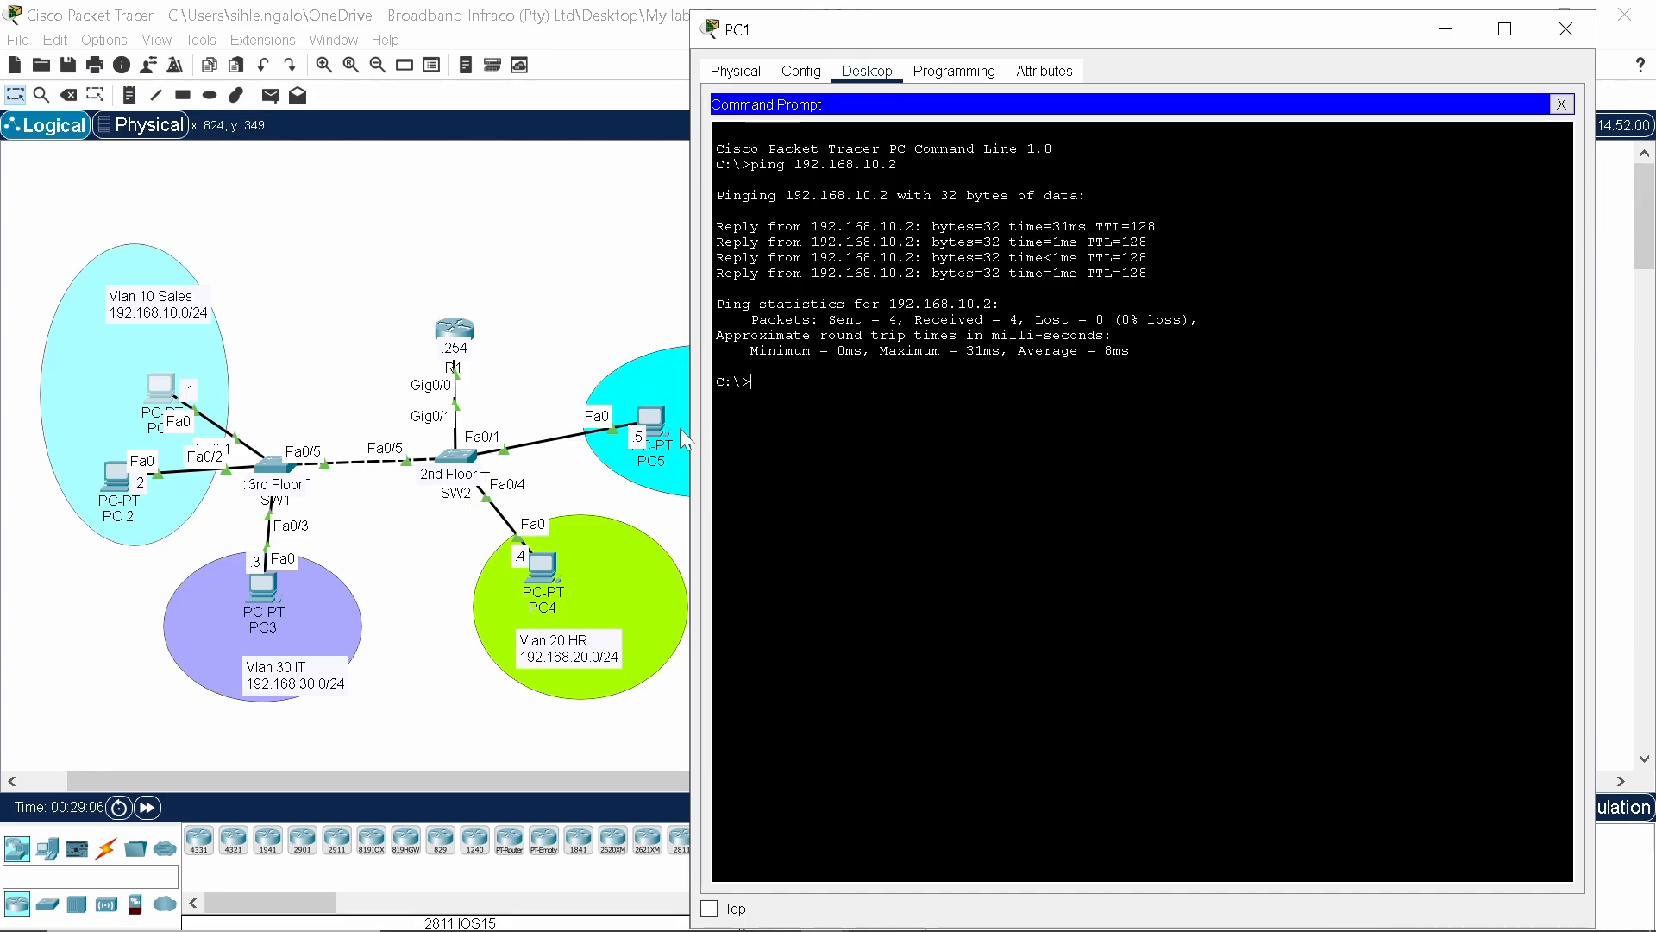
Ping PC4 at 192.168.20.4 twice from PC1 to test routing between VLAN 10 and VLAN 20.
key("Up")
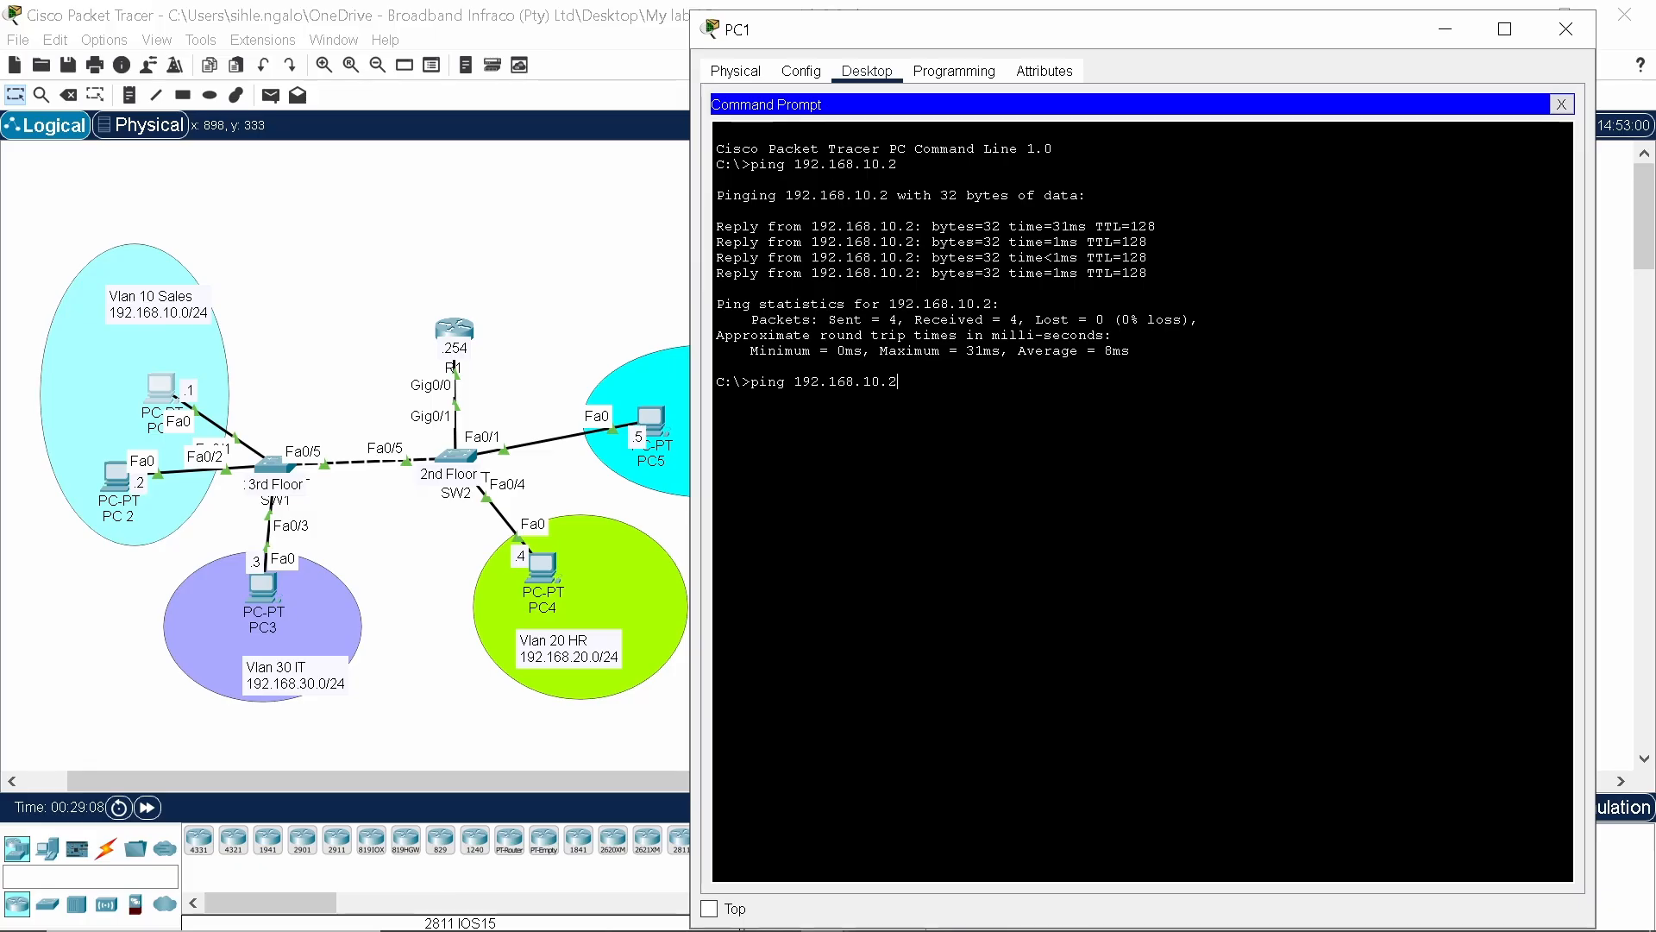
key("BackSpace")
key("BackSpace")
key("BackSpace")
key("BackSpace")
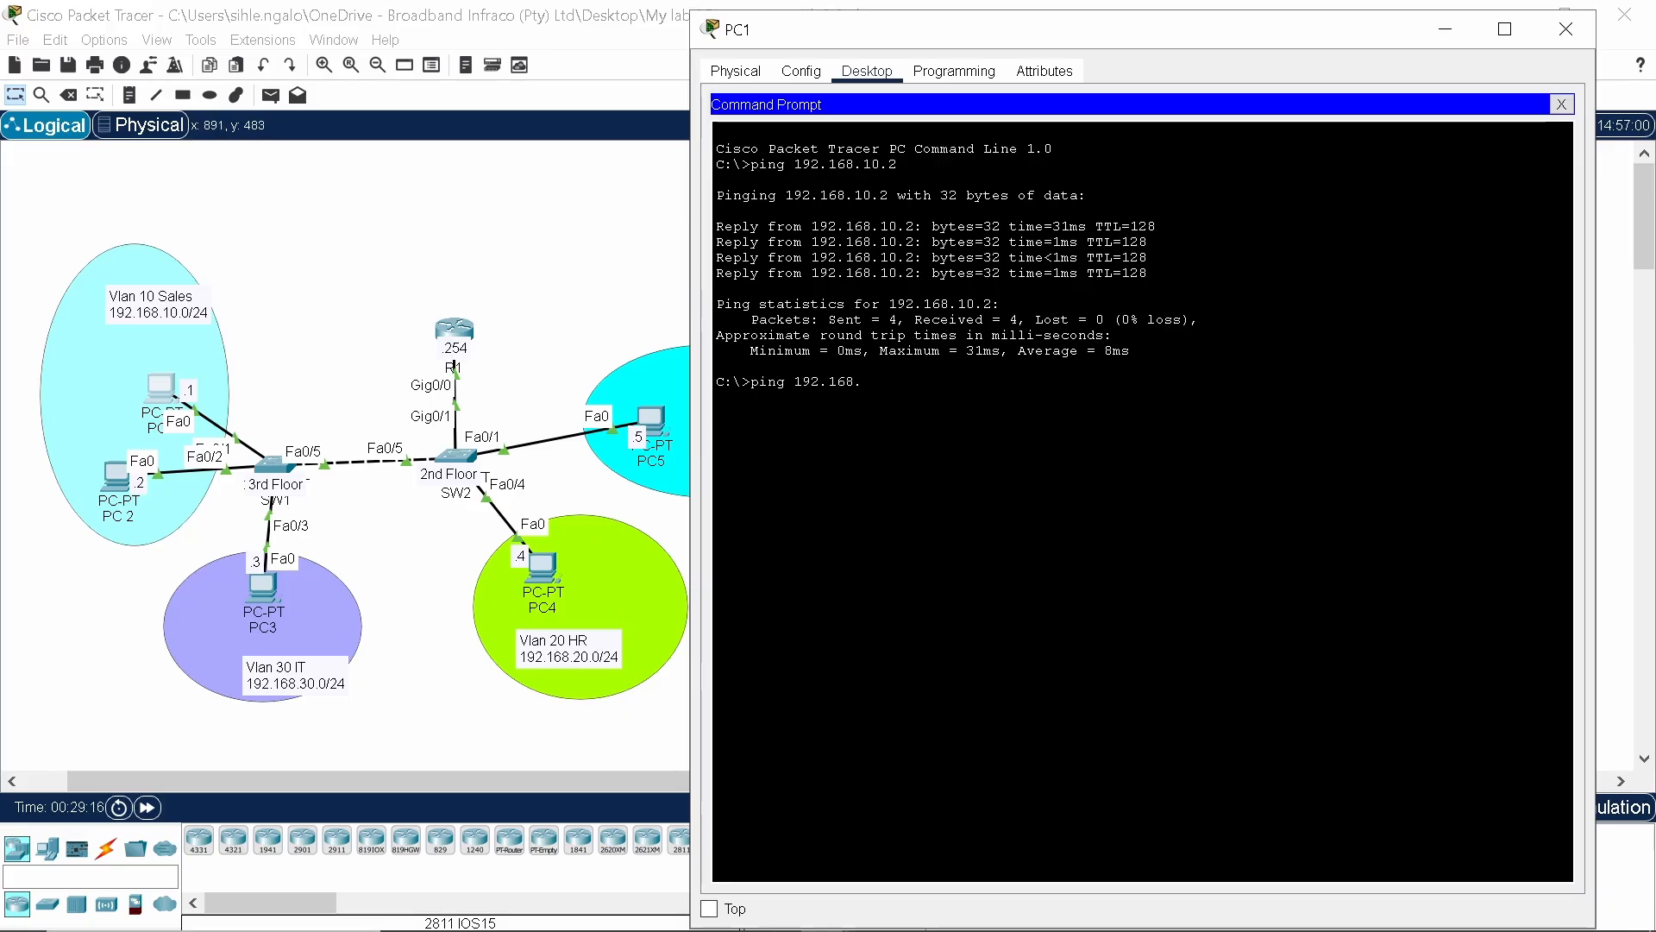
type("20.4")
key("Return")
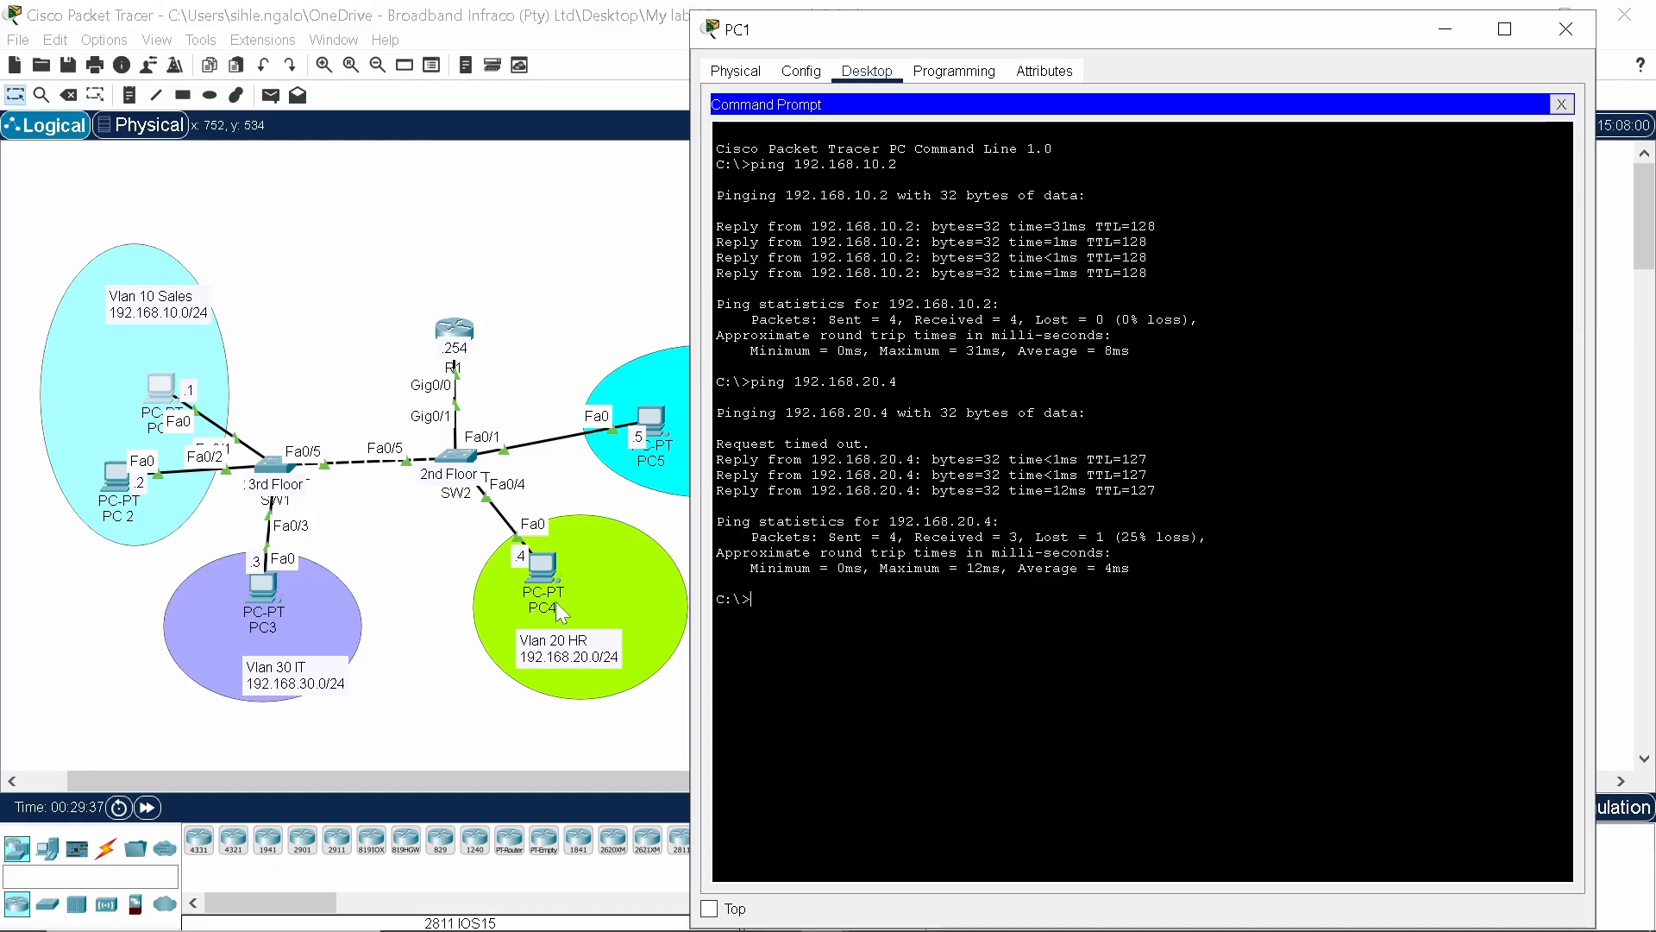
key("Up")
key("Return")
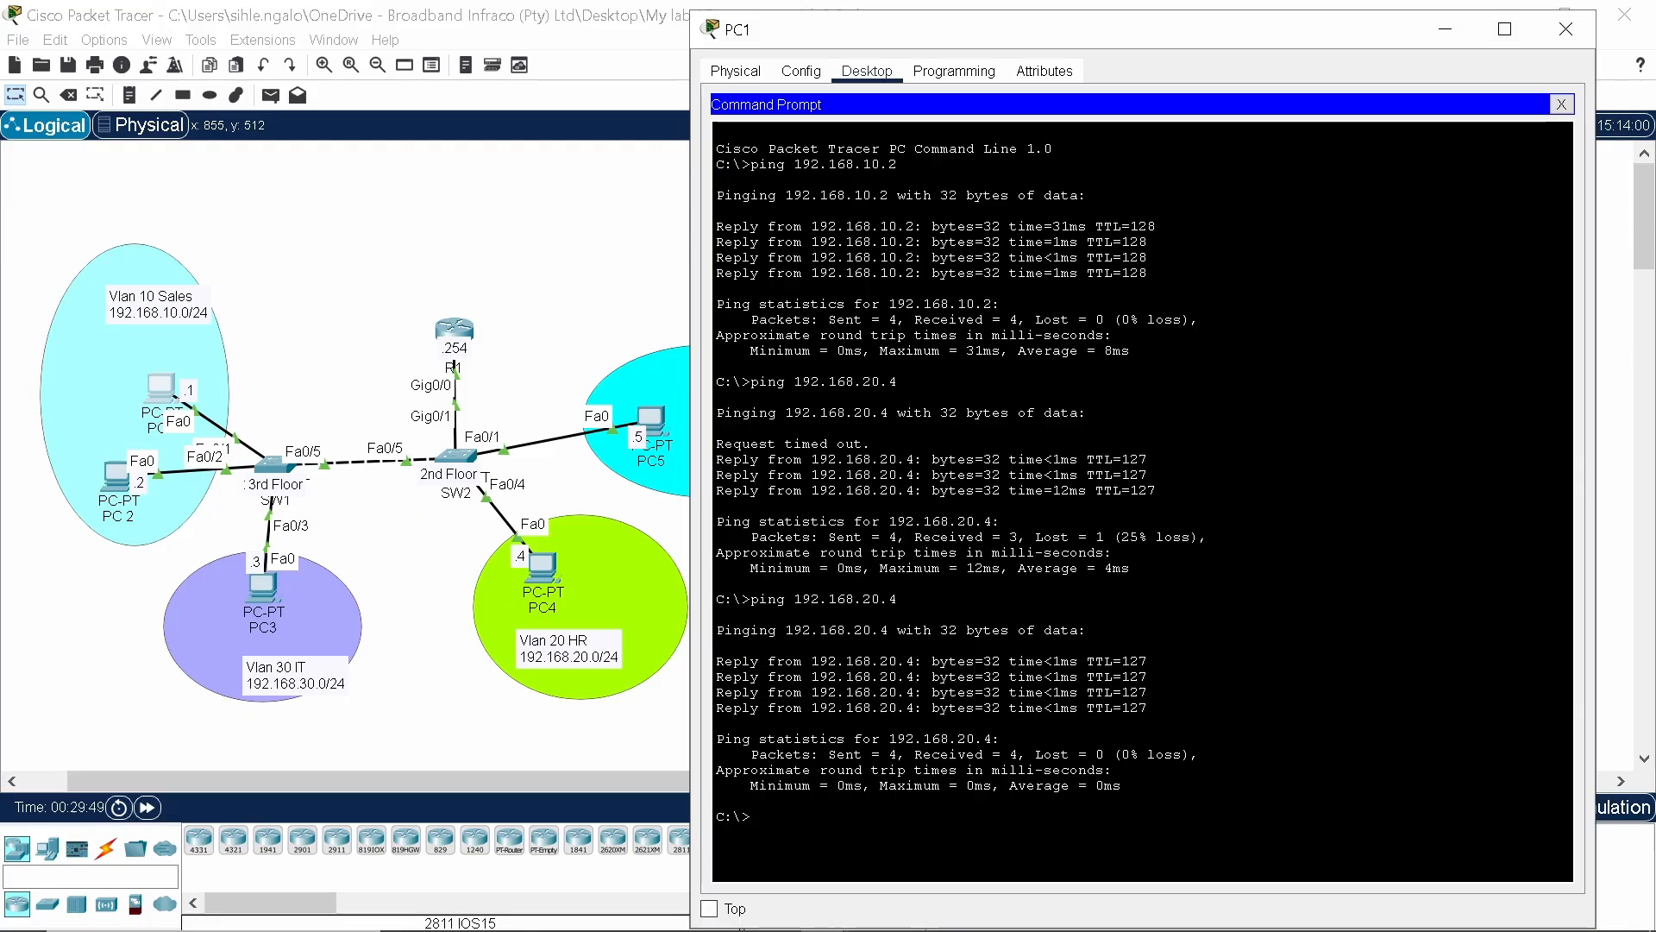
Ping PC3 at 192.168.30.3 from PC1 to test routing between VLAN 10 and VLAN 30, and close PC1's window.
type("ping 192.168.30.3")
key("Return")
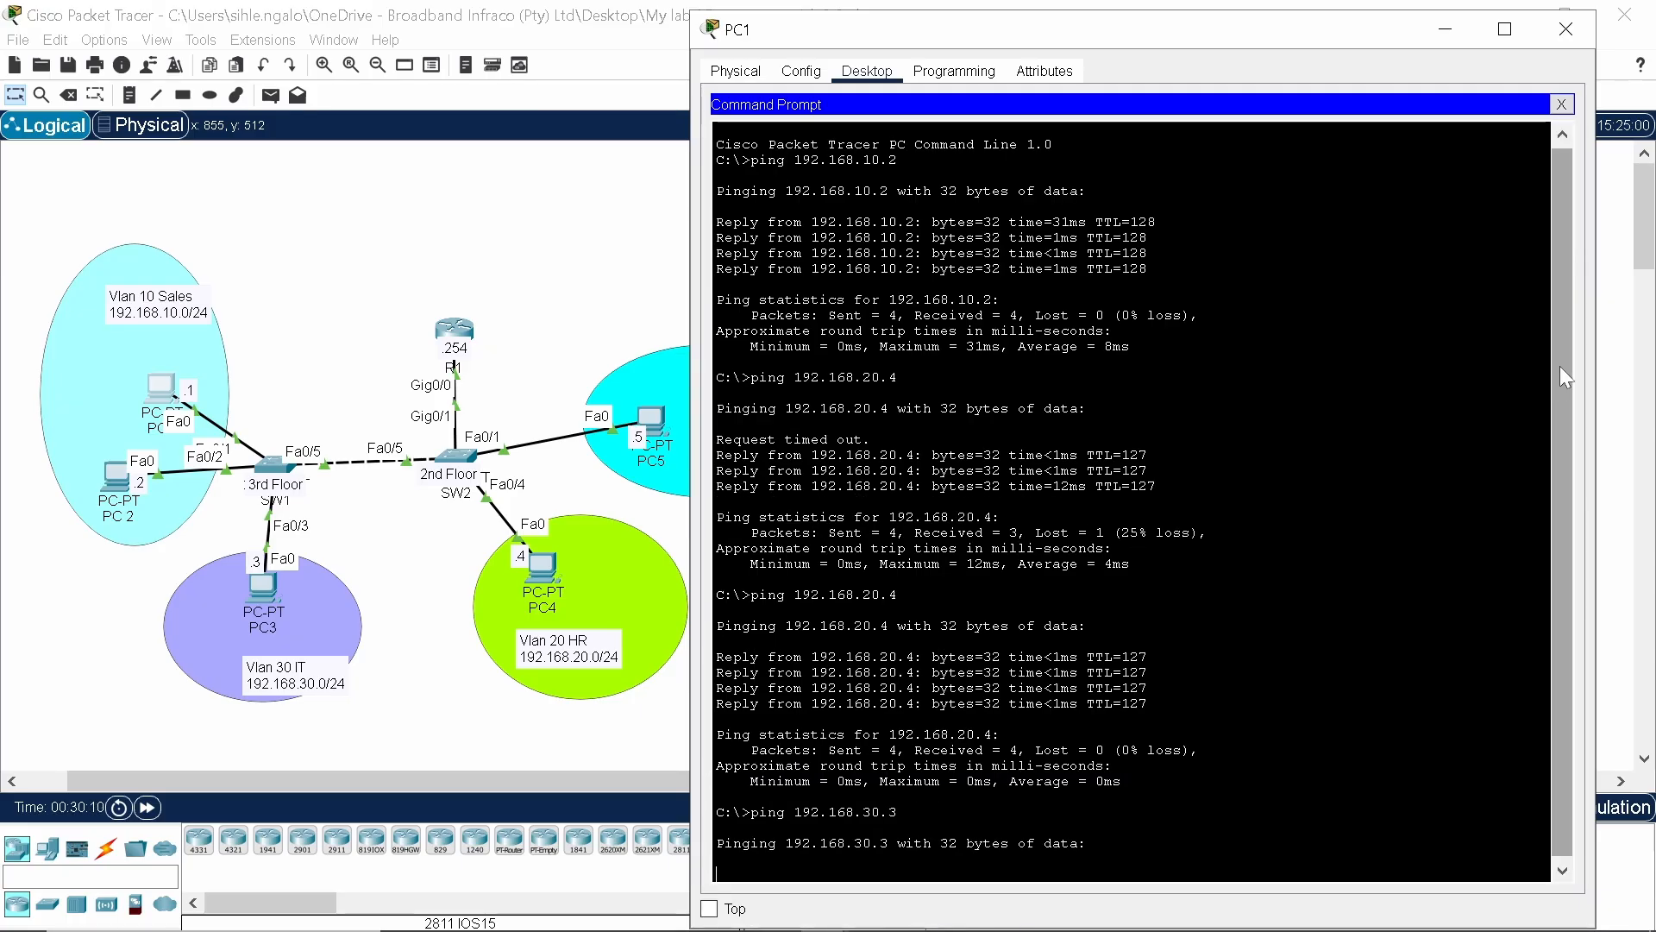
left_click_drag(1560, 366, 1572, 457)
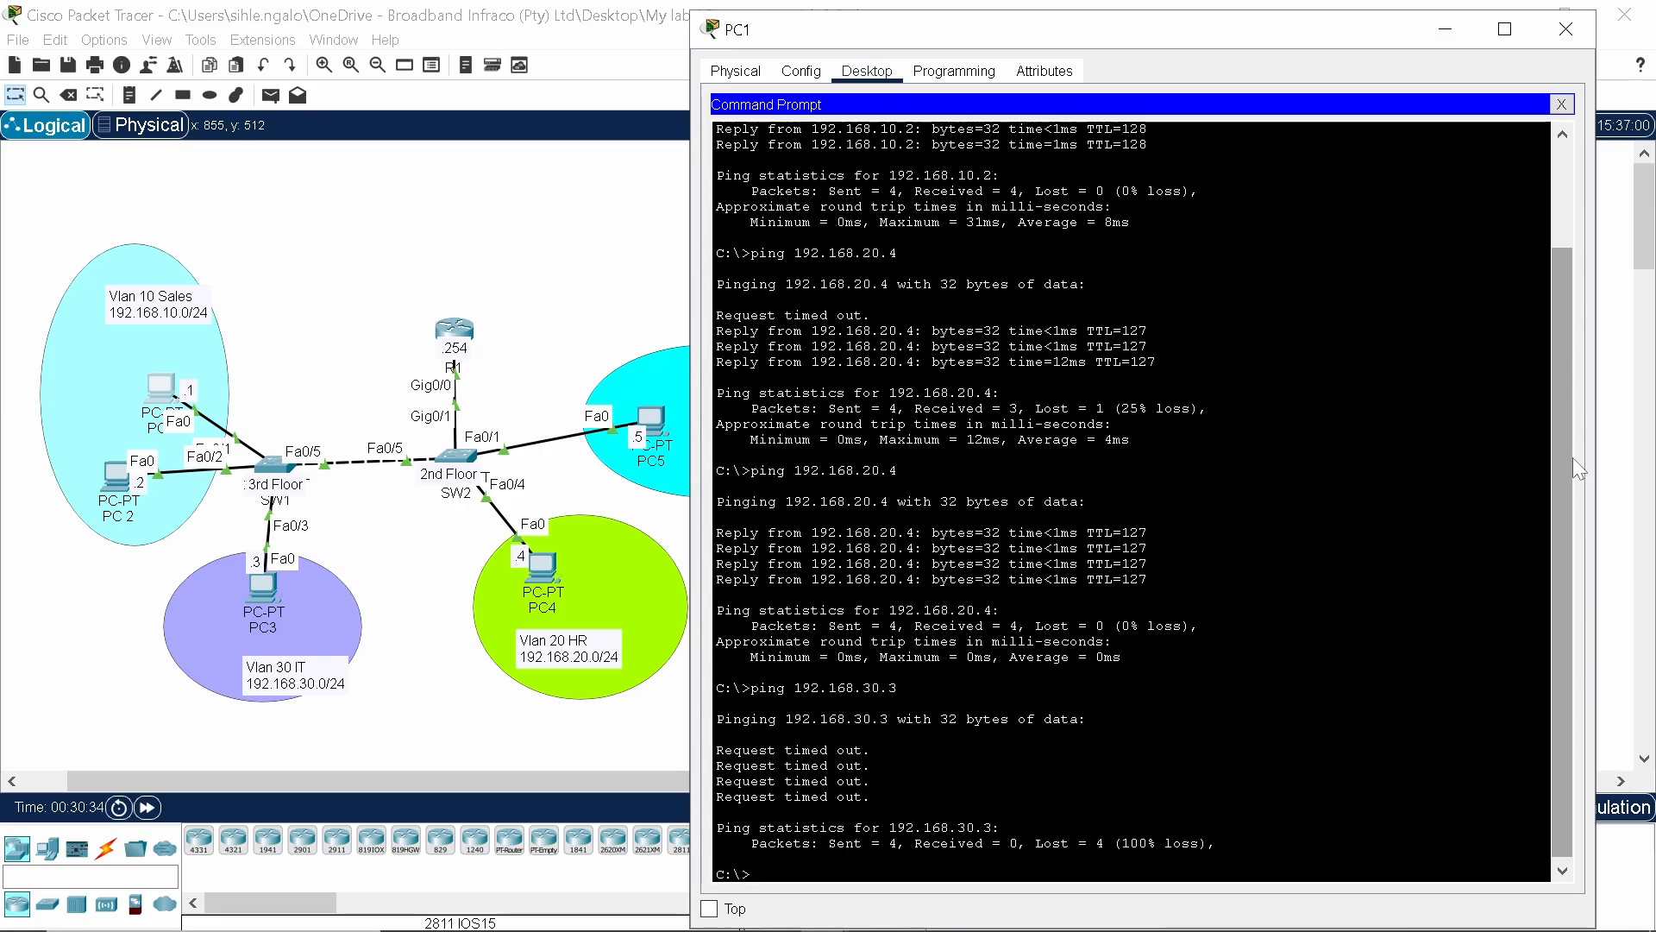
left_click(1567, 31)
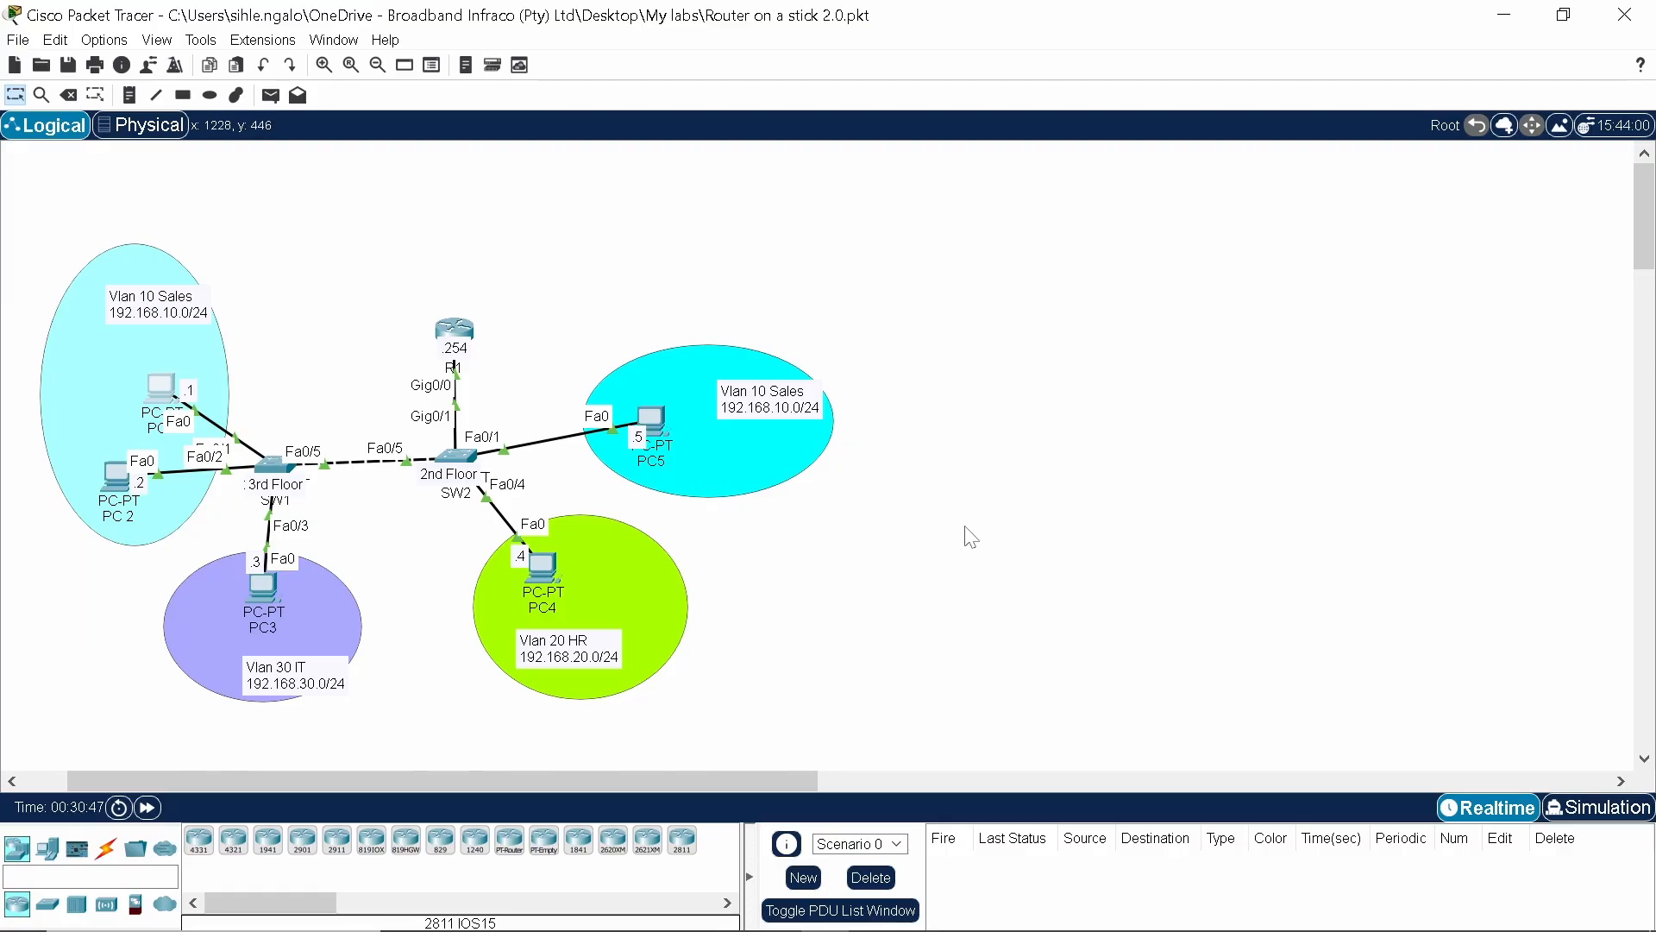
Review SW2's command-line configuration and its port summary to check the link and VLAN assignments.
left_click(463, 458)
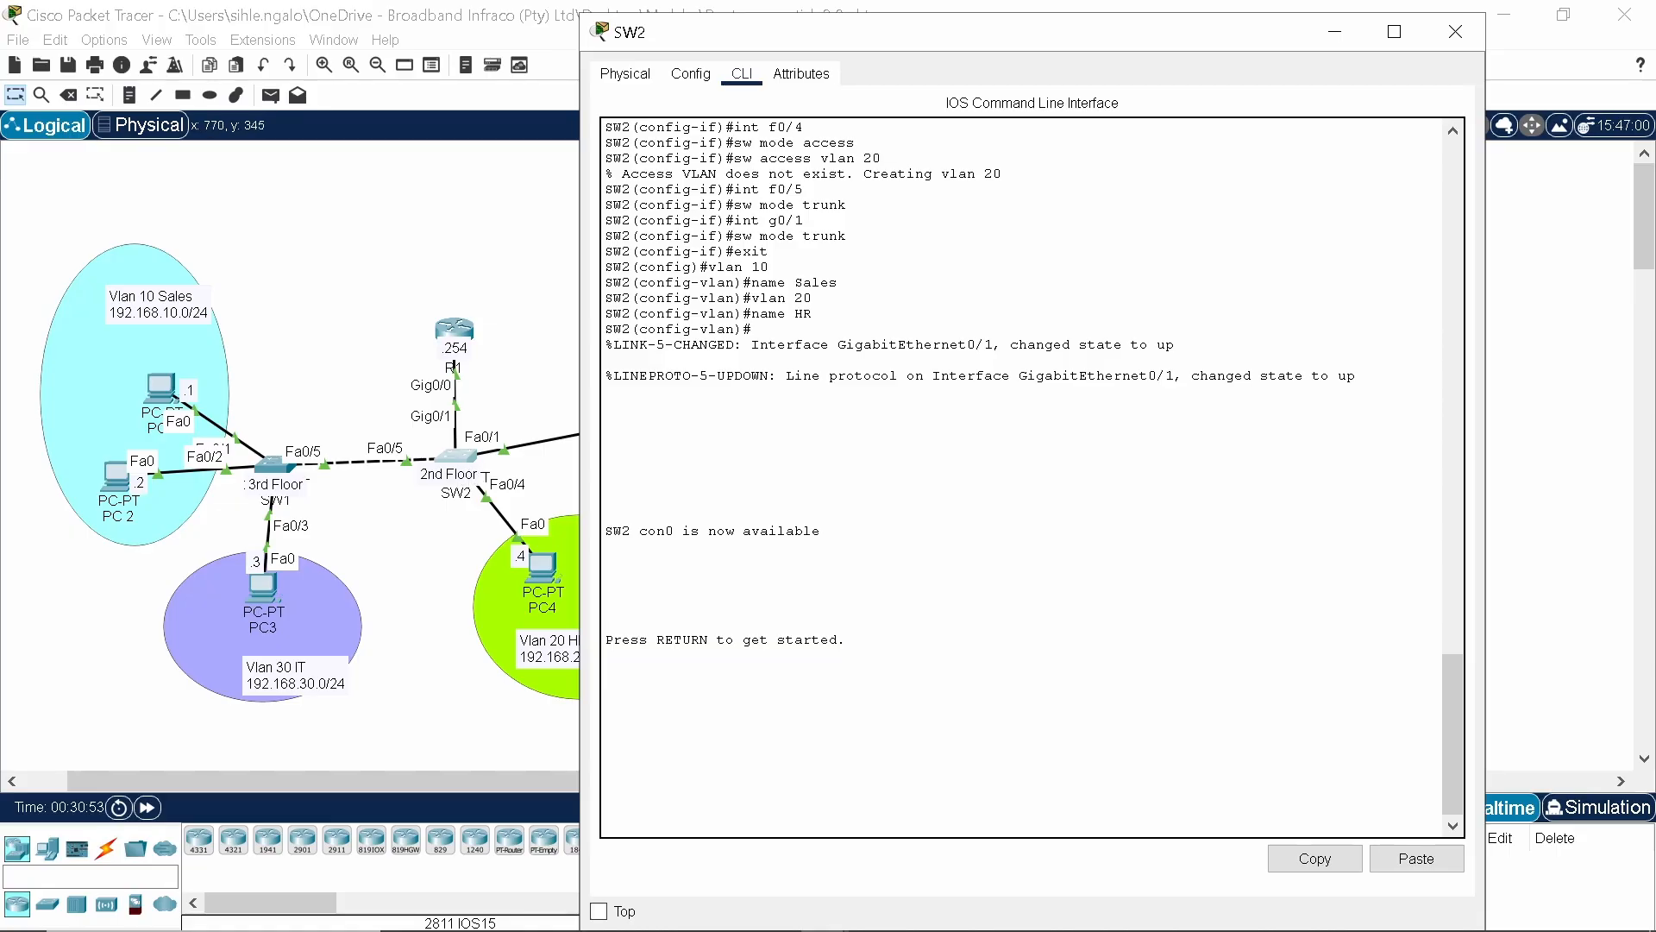
left_click(1455, 31)
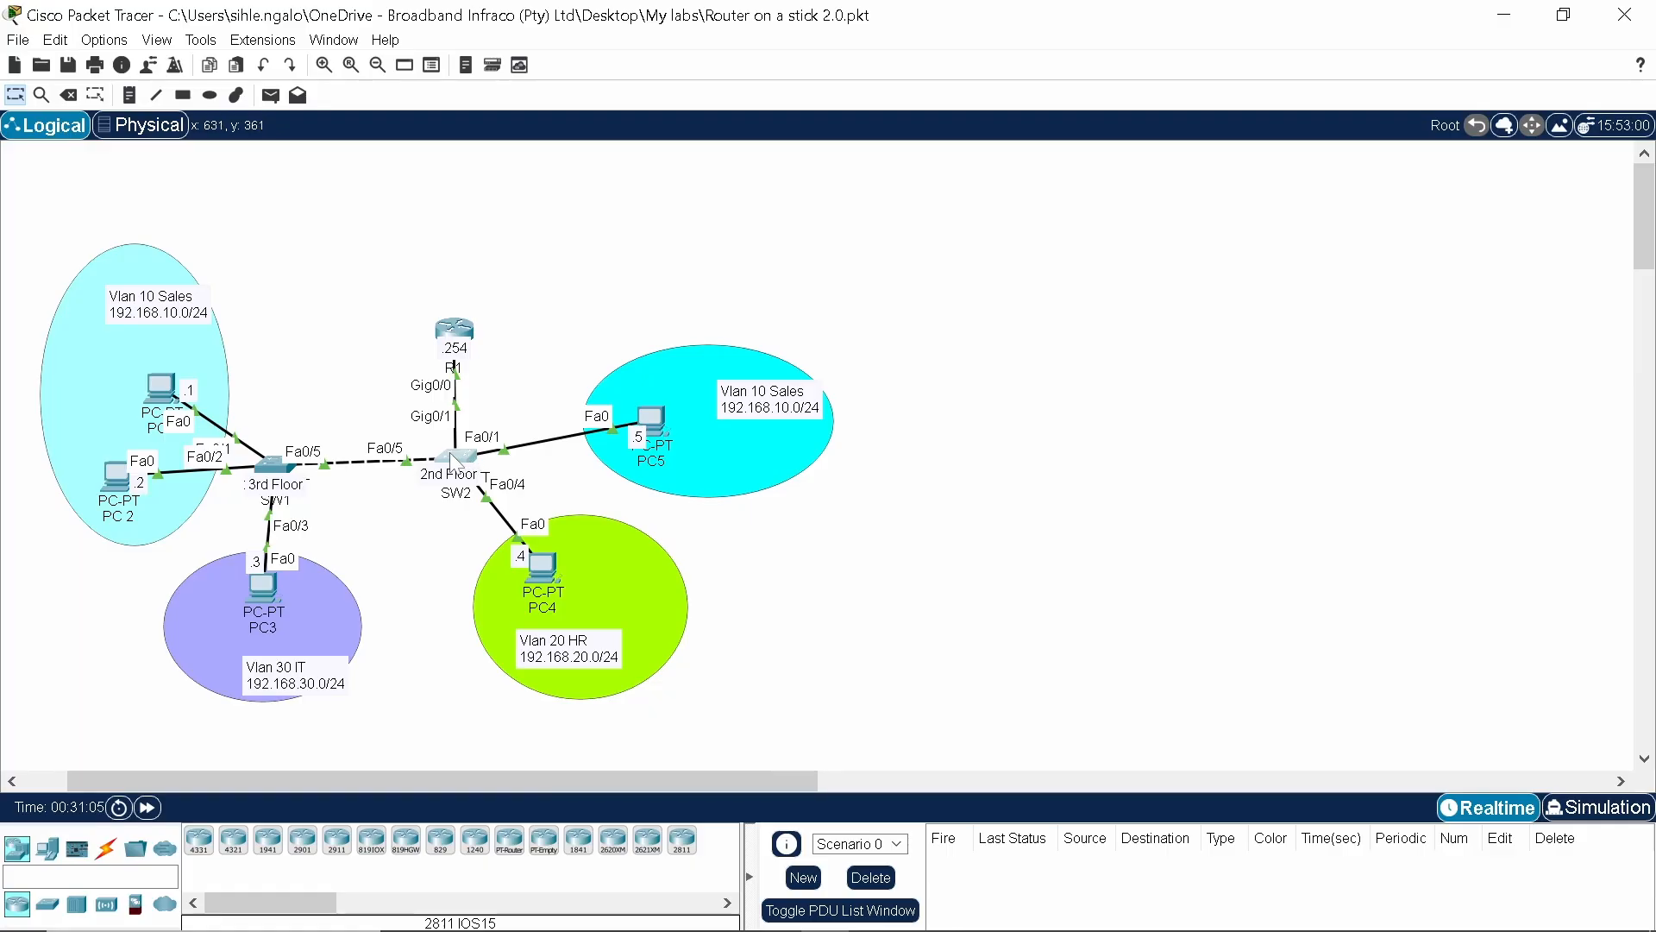
mouse_move(453, 464)
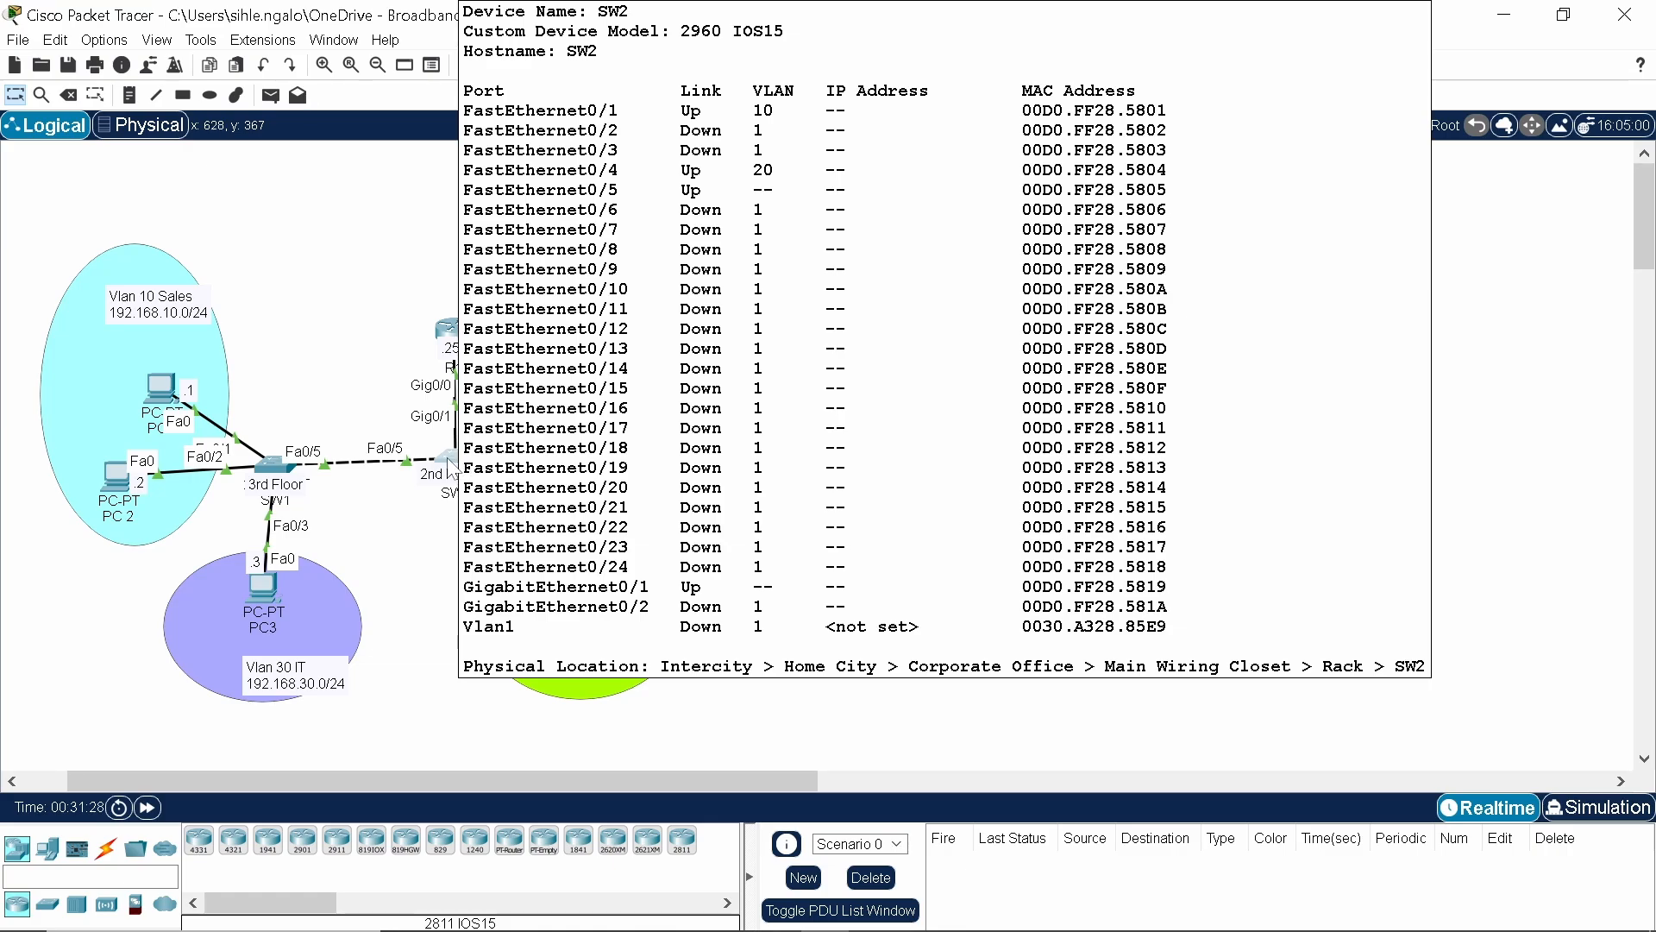
Enter global configuration mode on SW2, create VLAN 30 with the name IT, and close the switch window.
left_click(452, 469)
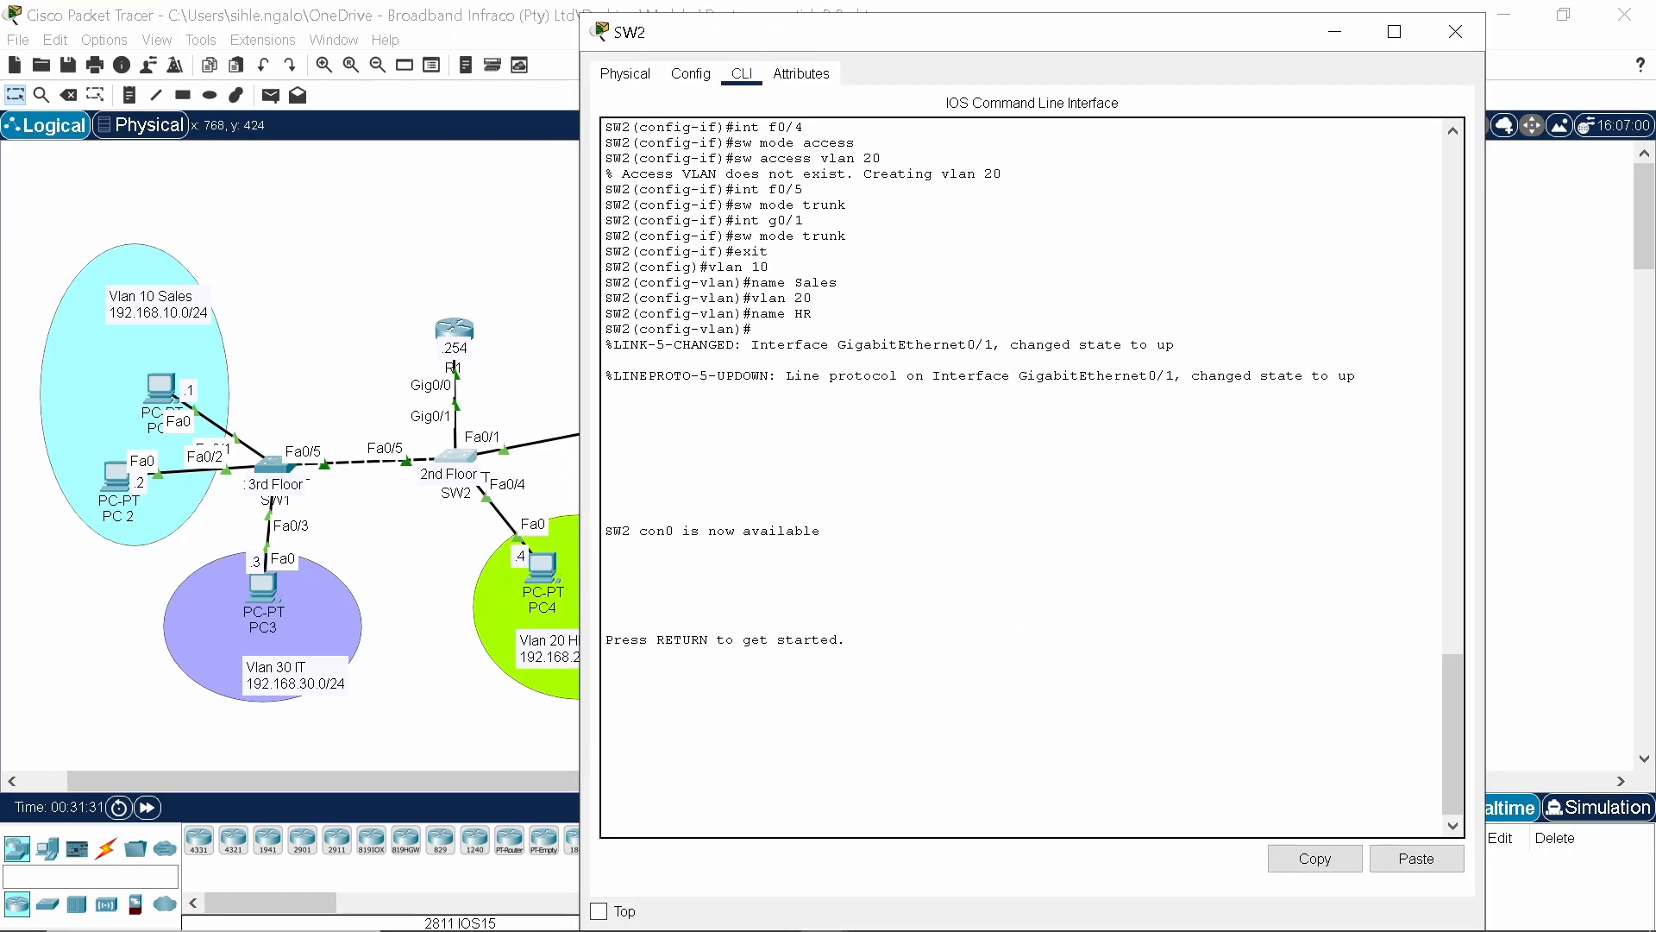
key("Return")
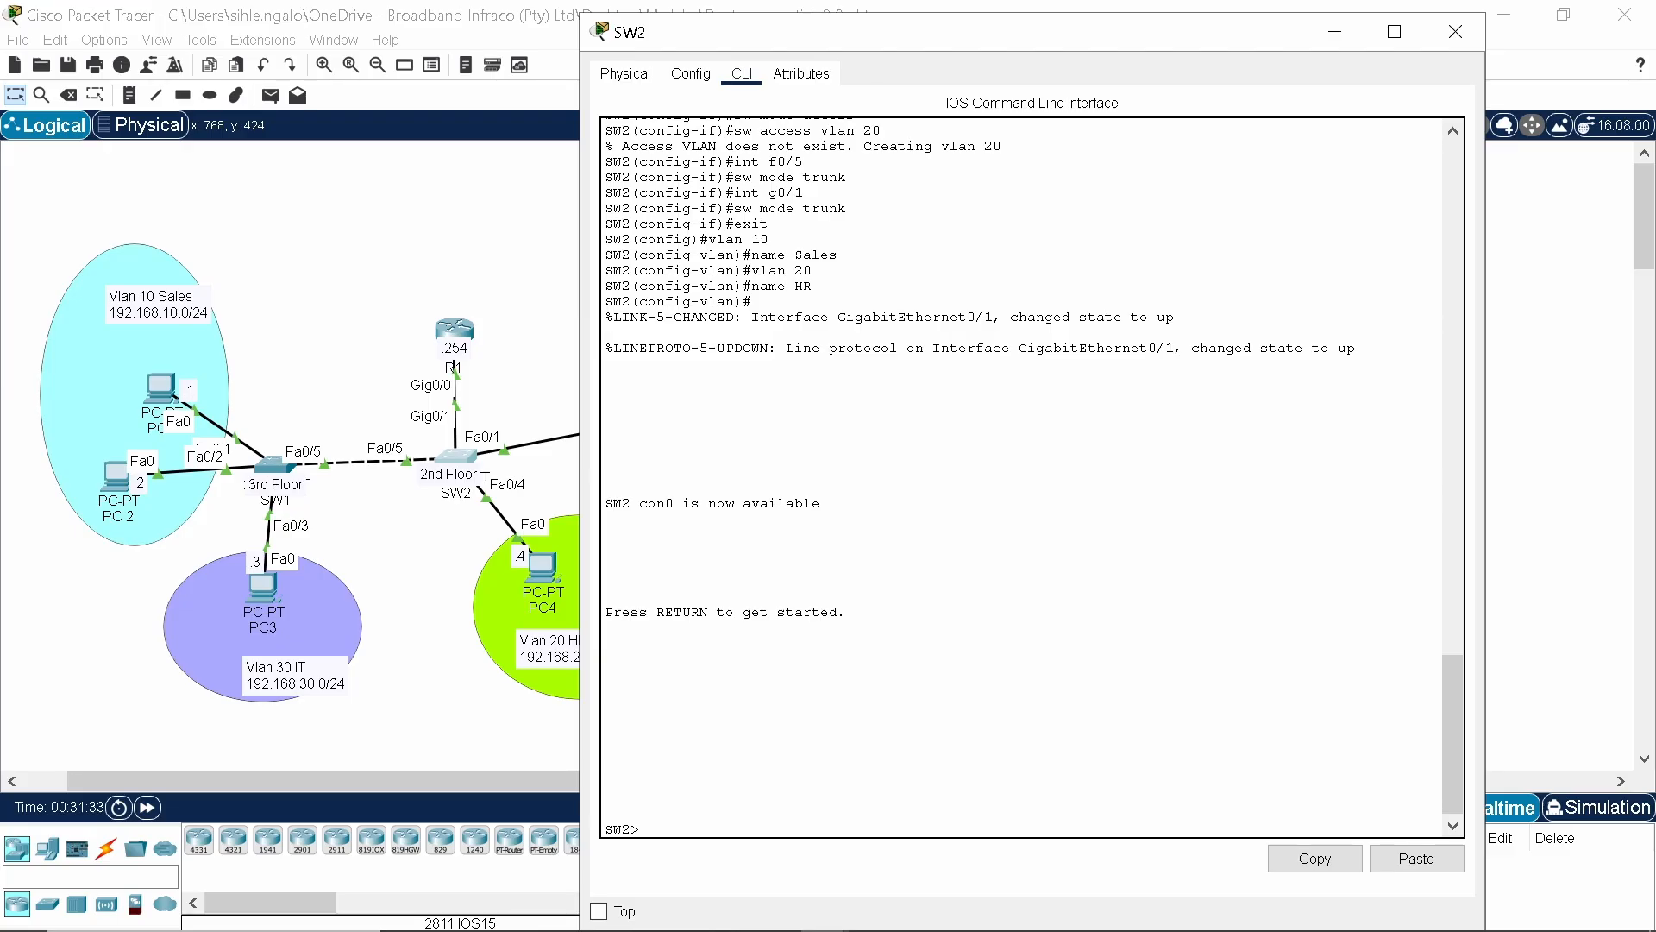
type("en")
key("Return")
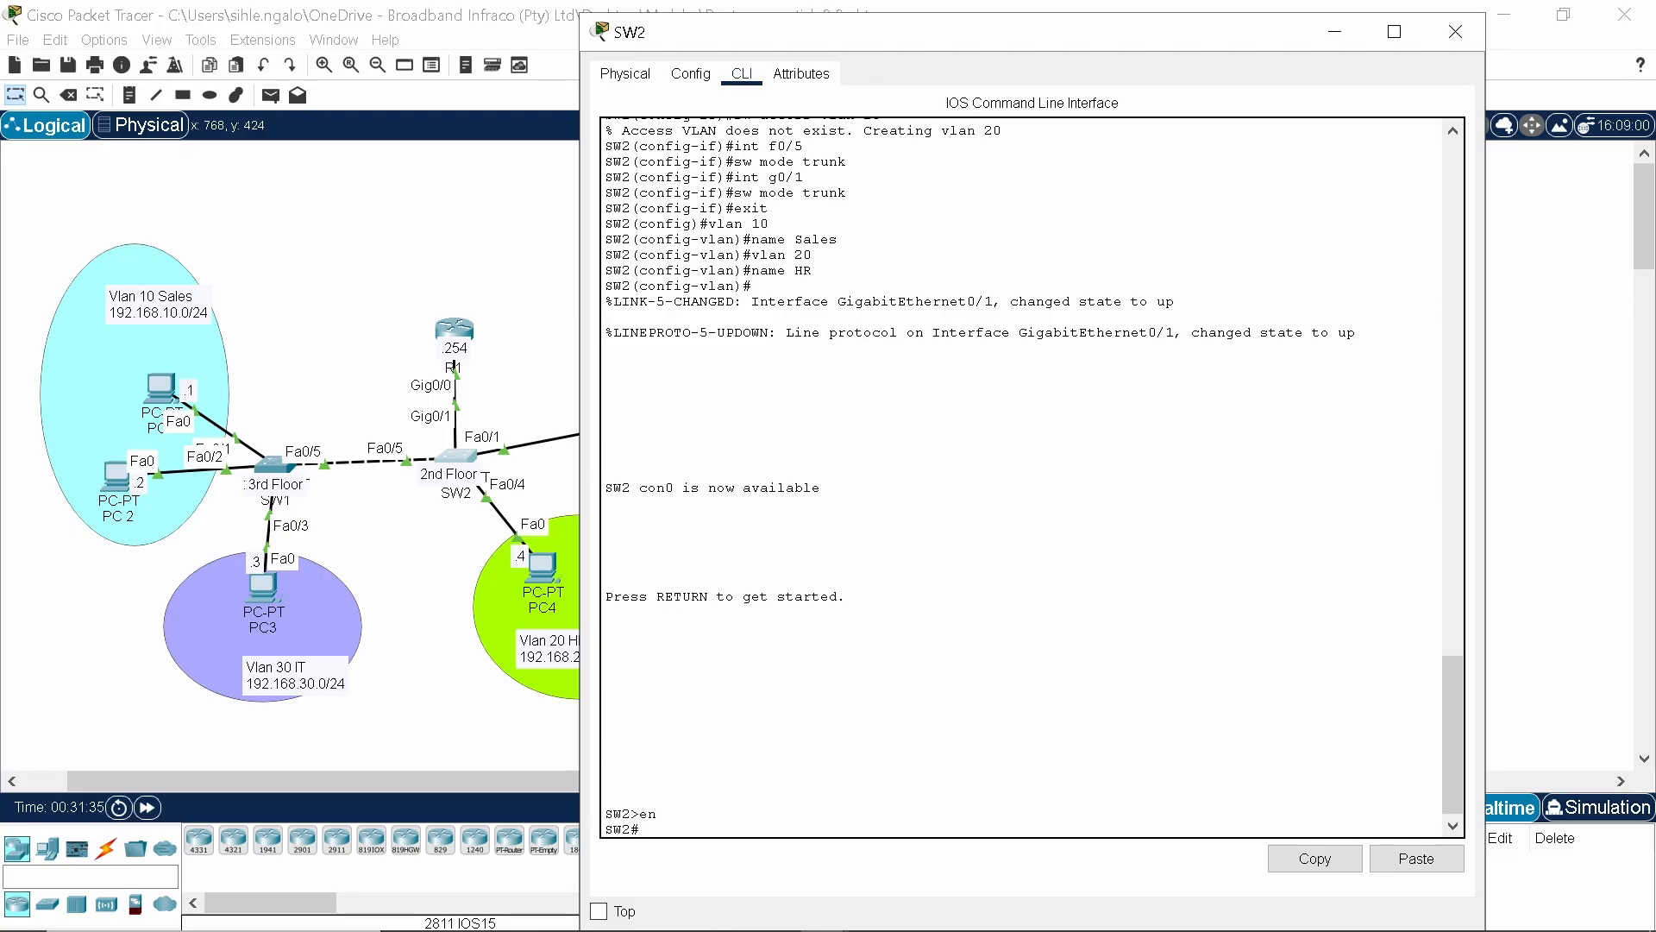
type("conf t")
key("Return")
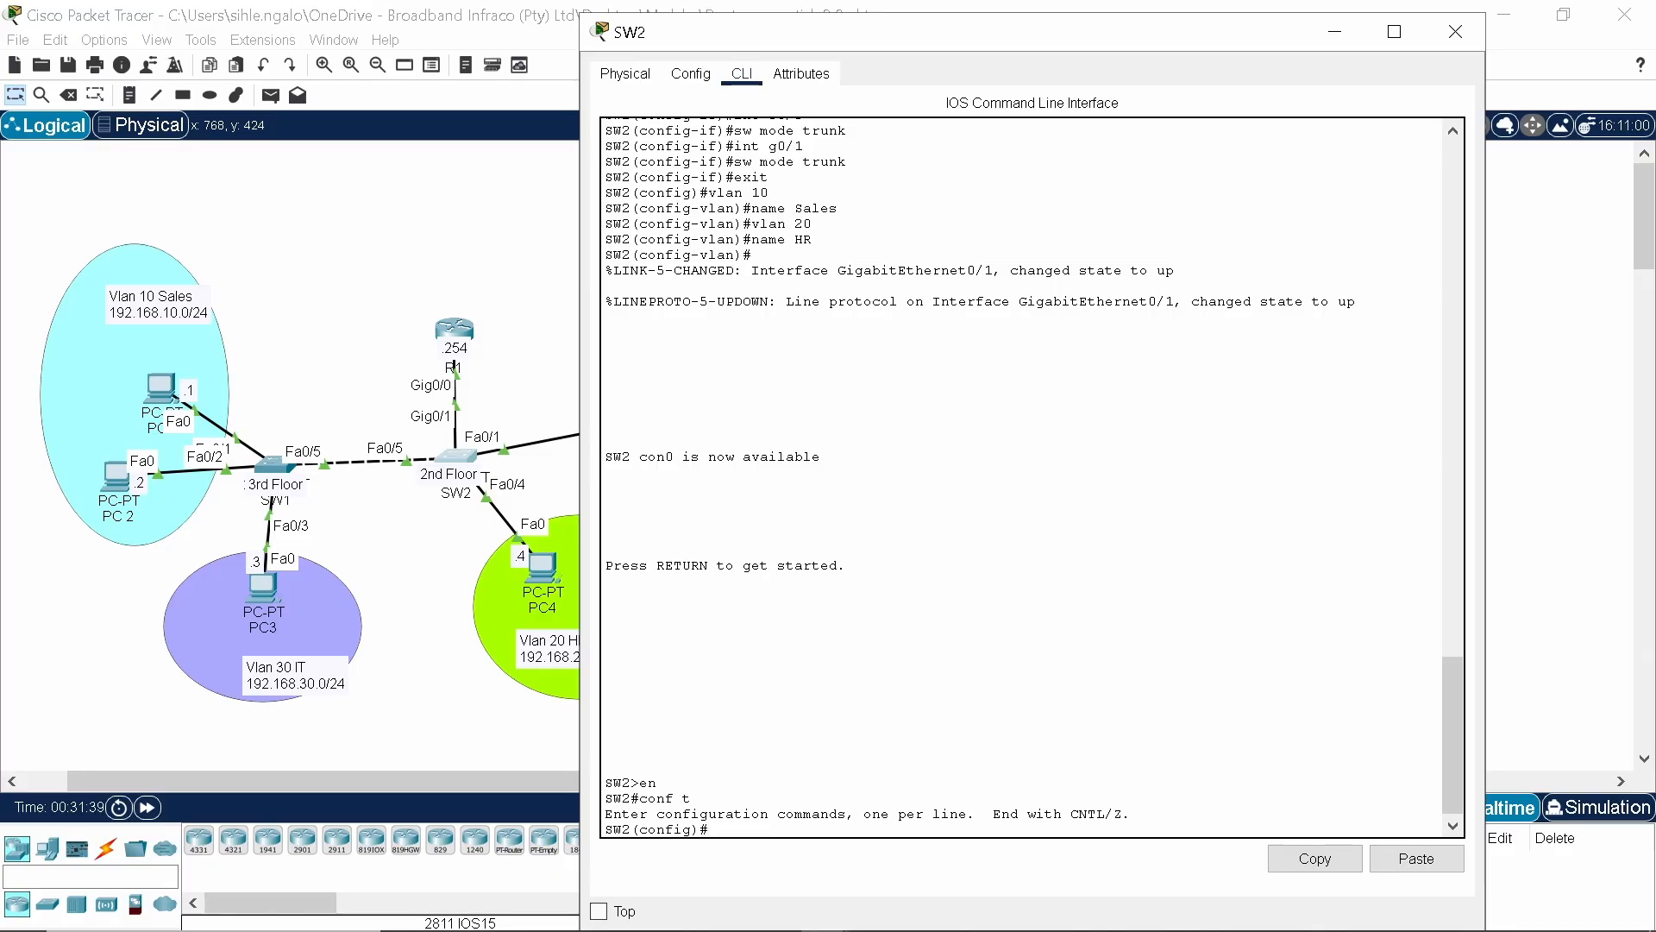
type("vlan 30")
key("Return")
type("n")
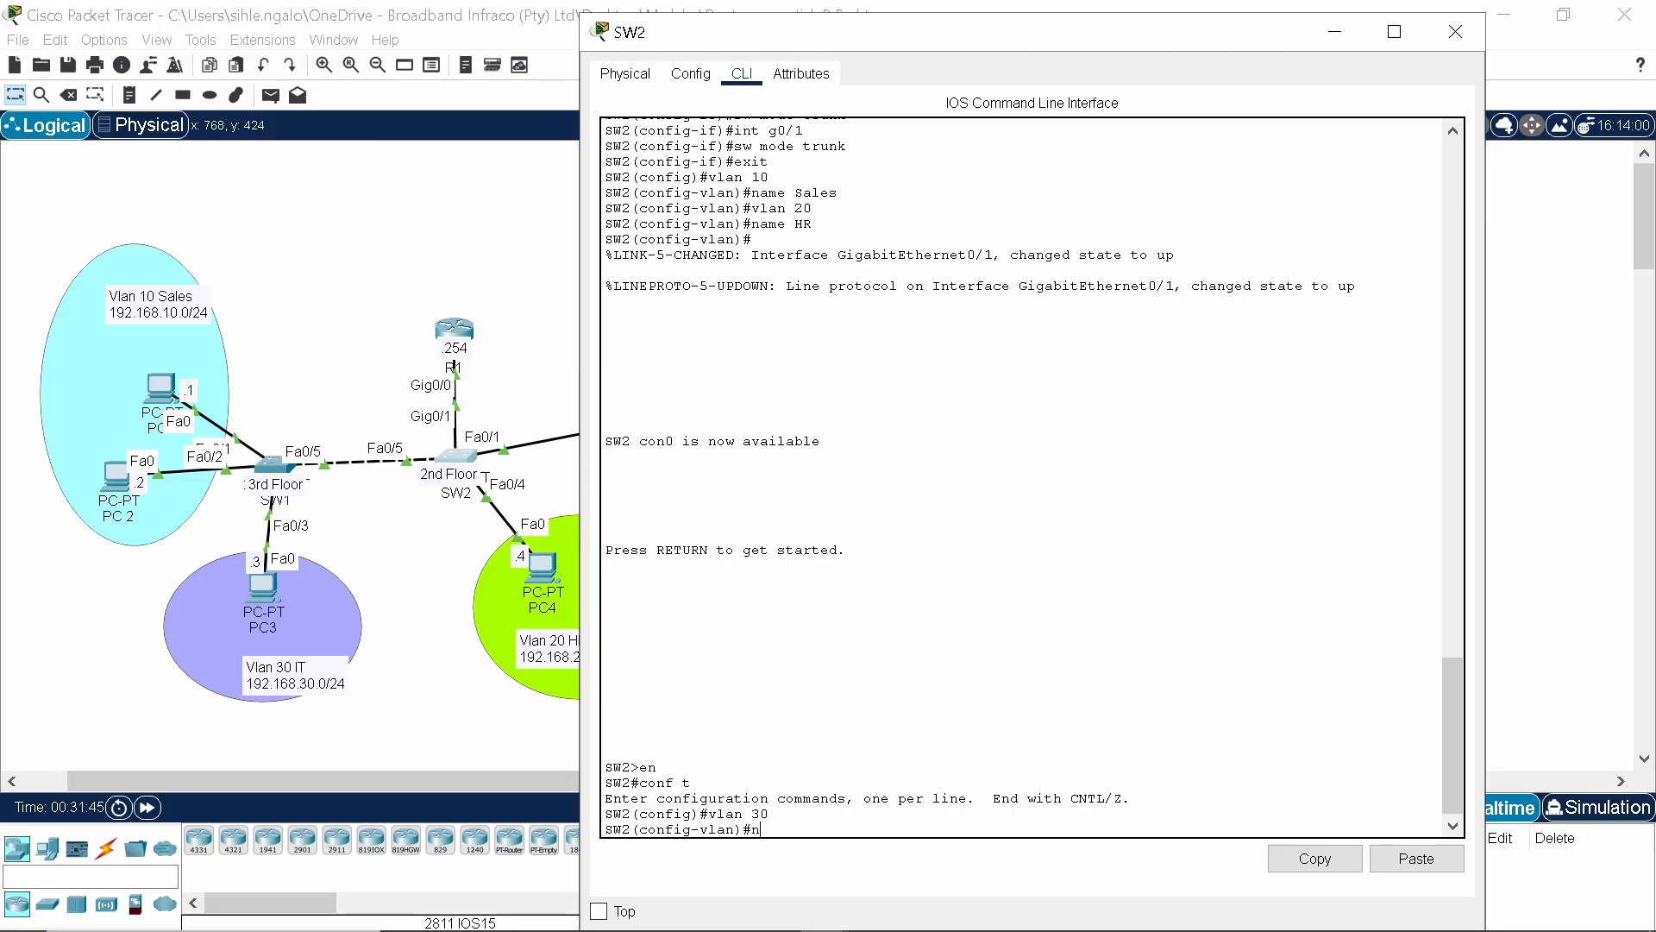
type("ame IT")
key("Return")
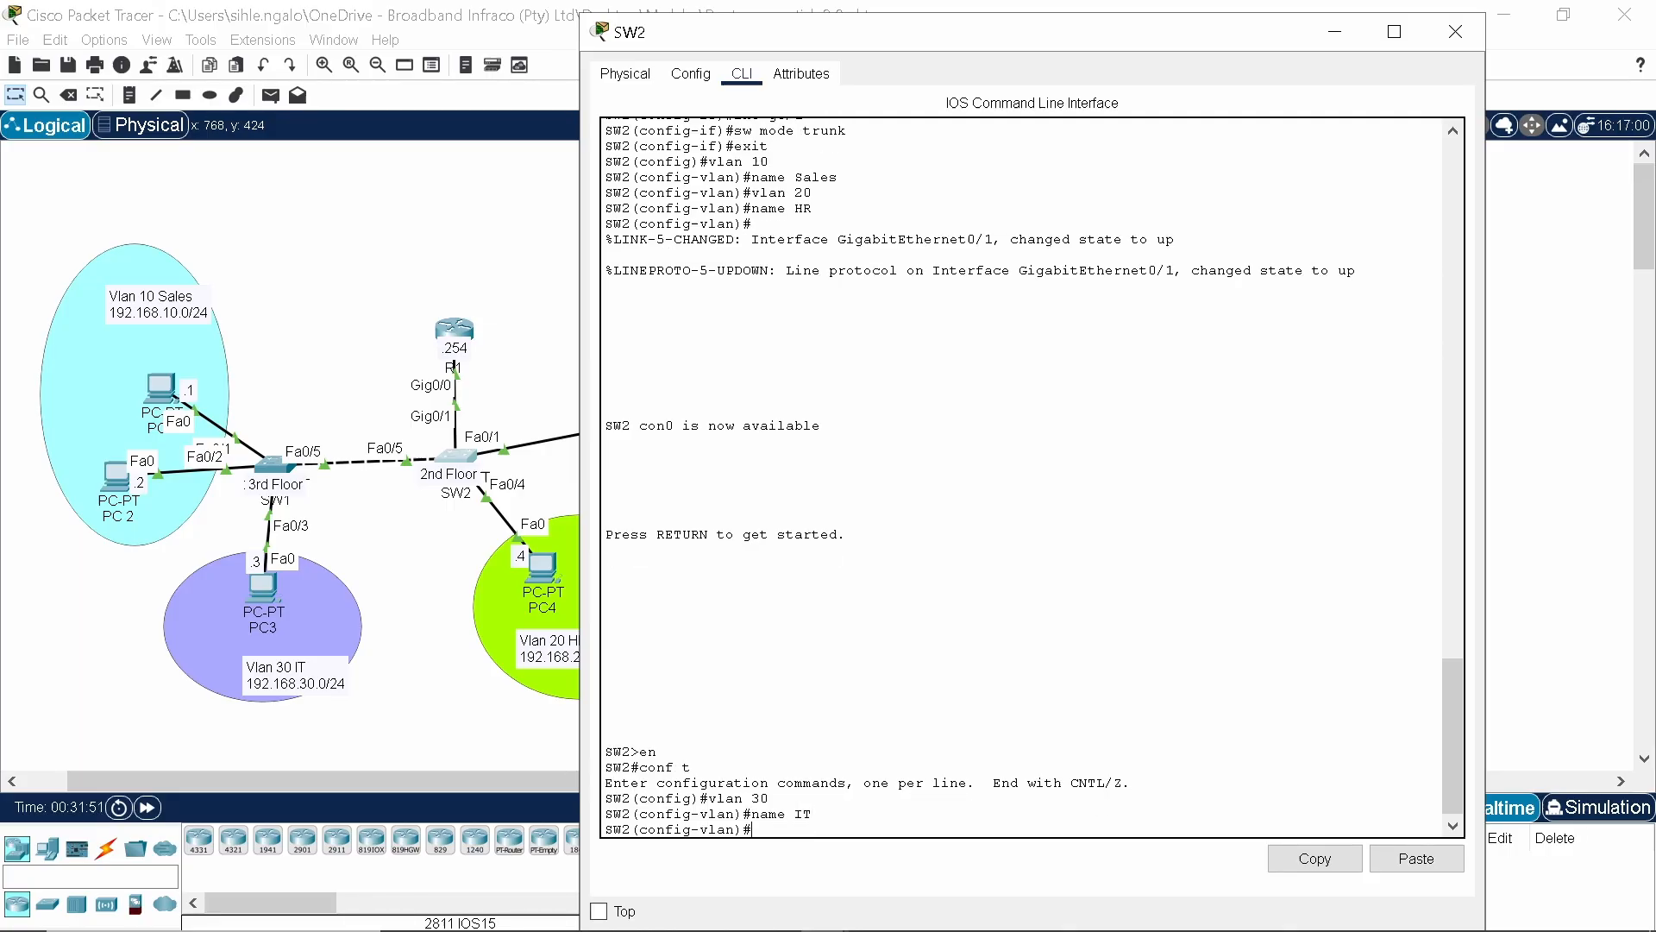
left_click(1463, 26)
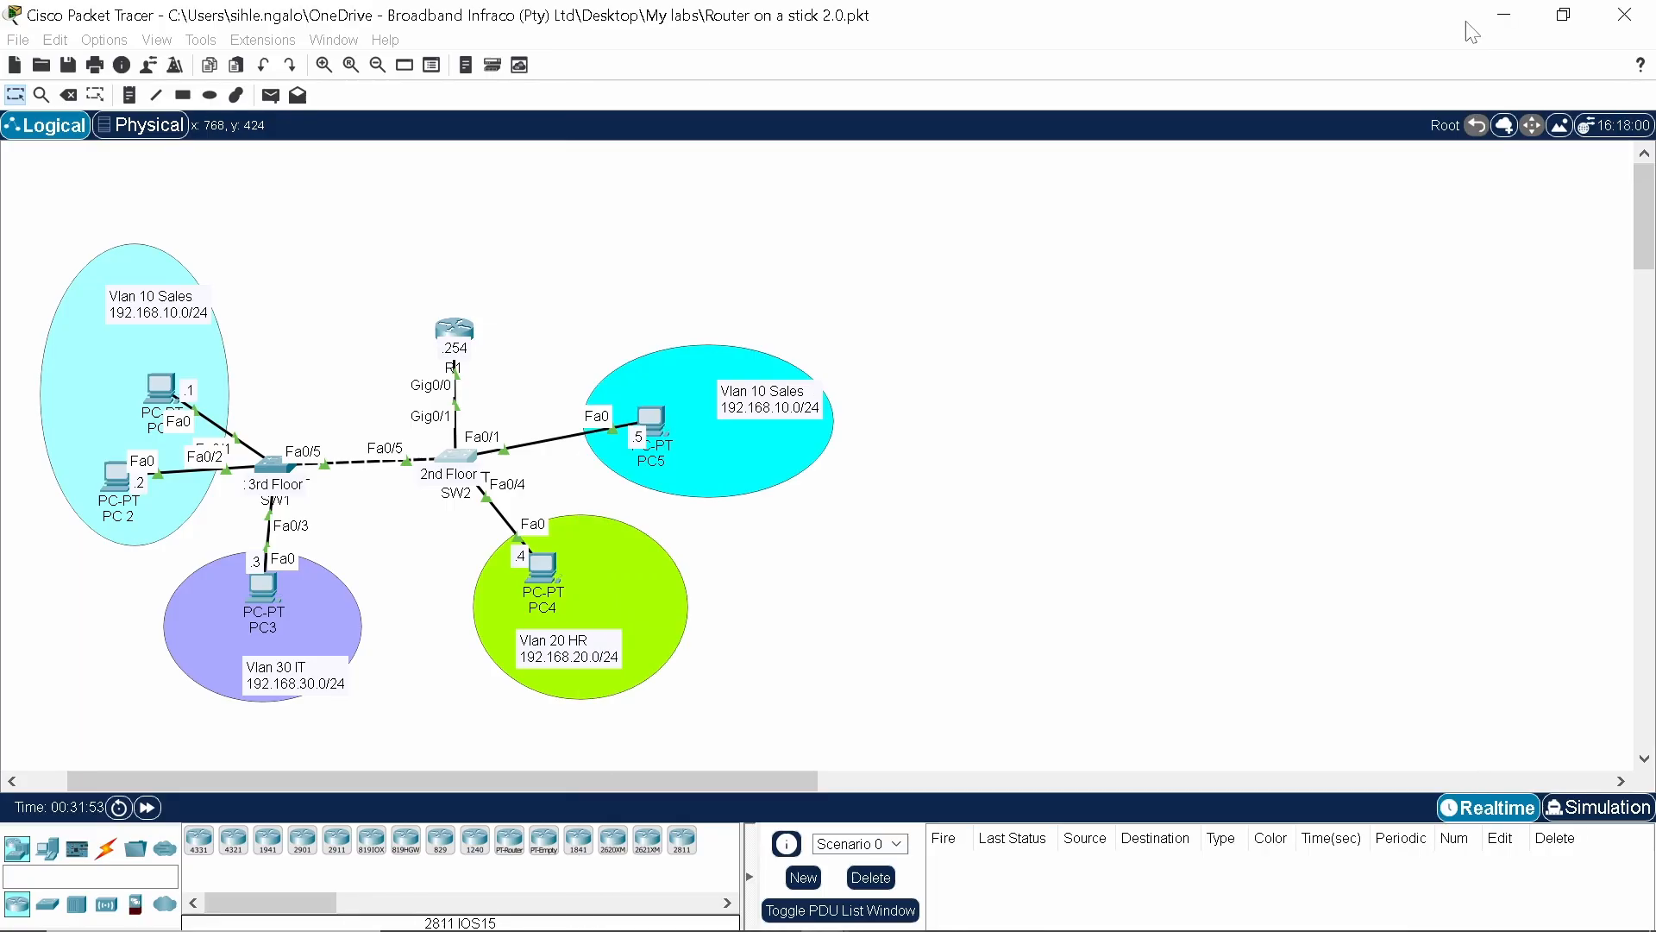
Reopen PC1's Command Prompt, ping PC3 at 192.168.30.3 twice to retest routing to VLAN 30, and close the window.
left_click(164, 392)
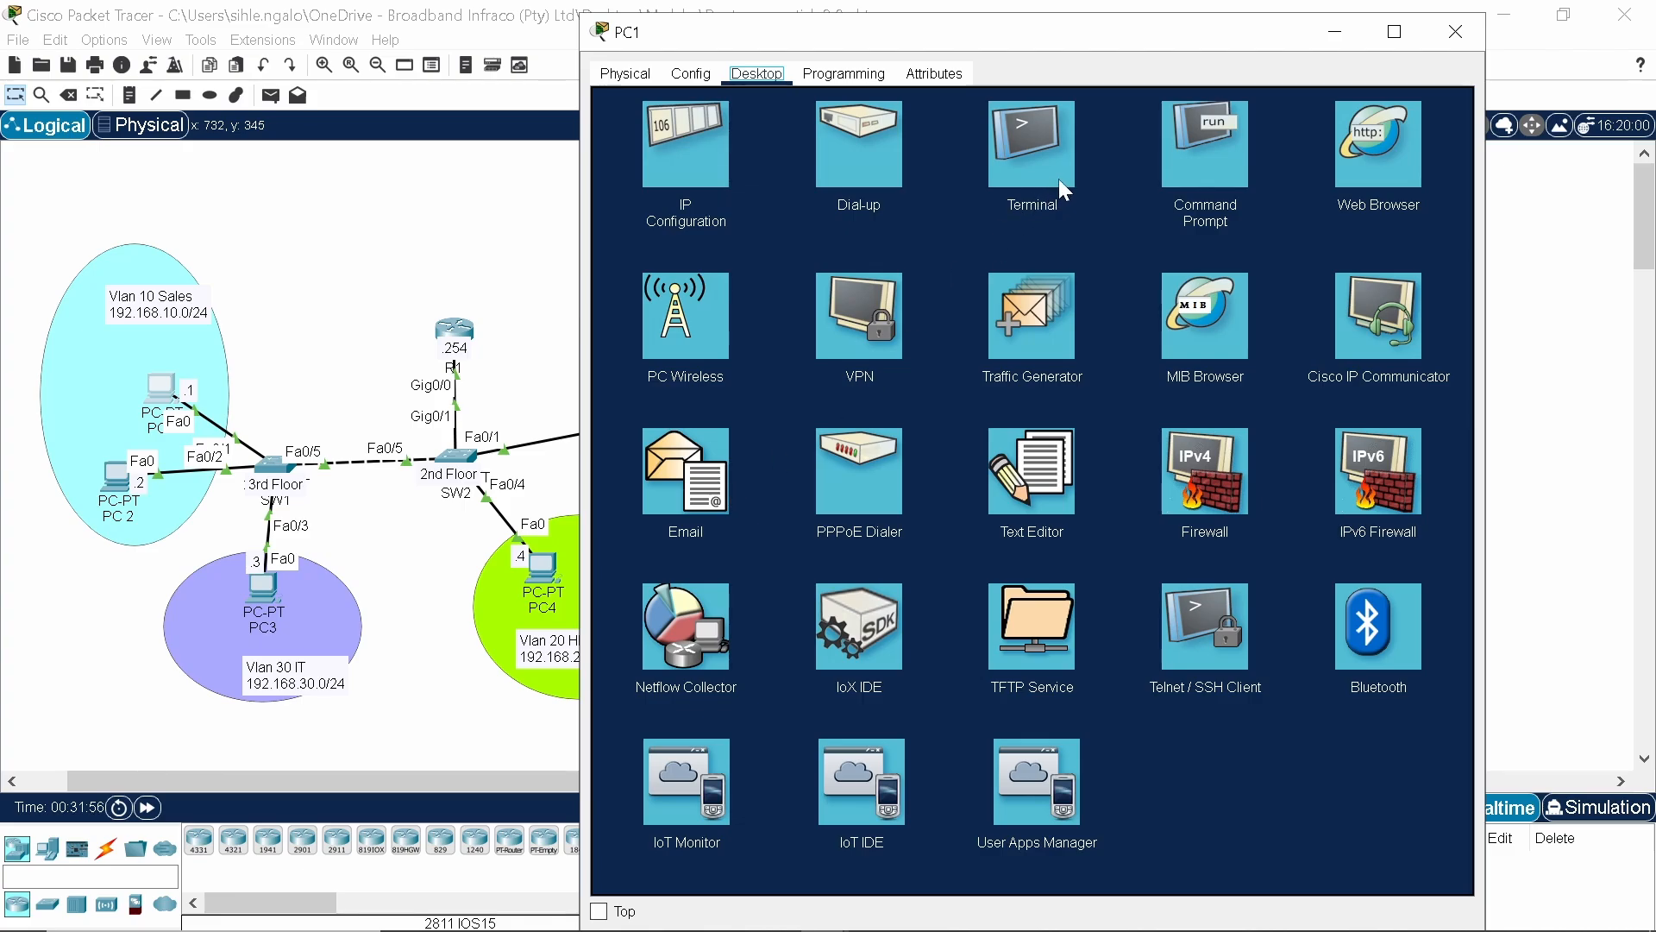
left_click(1208, 169)
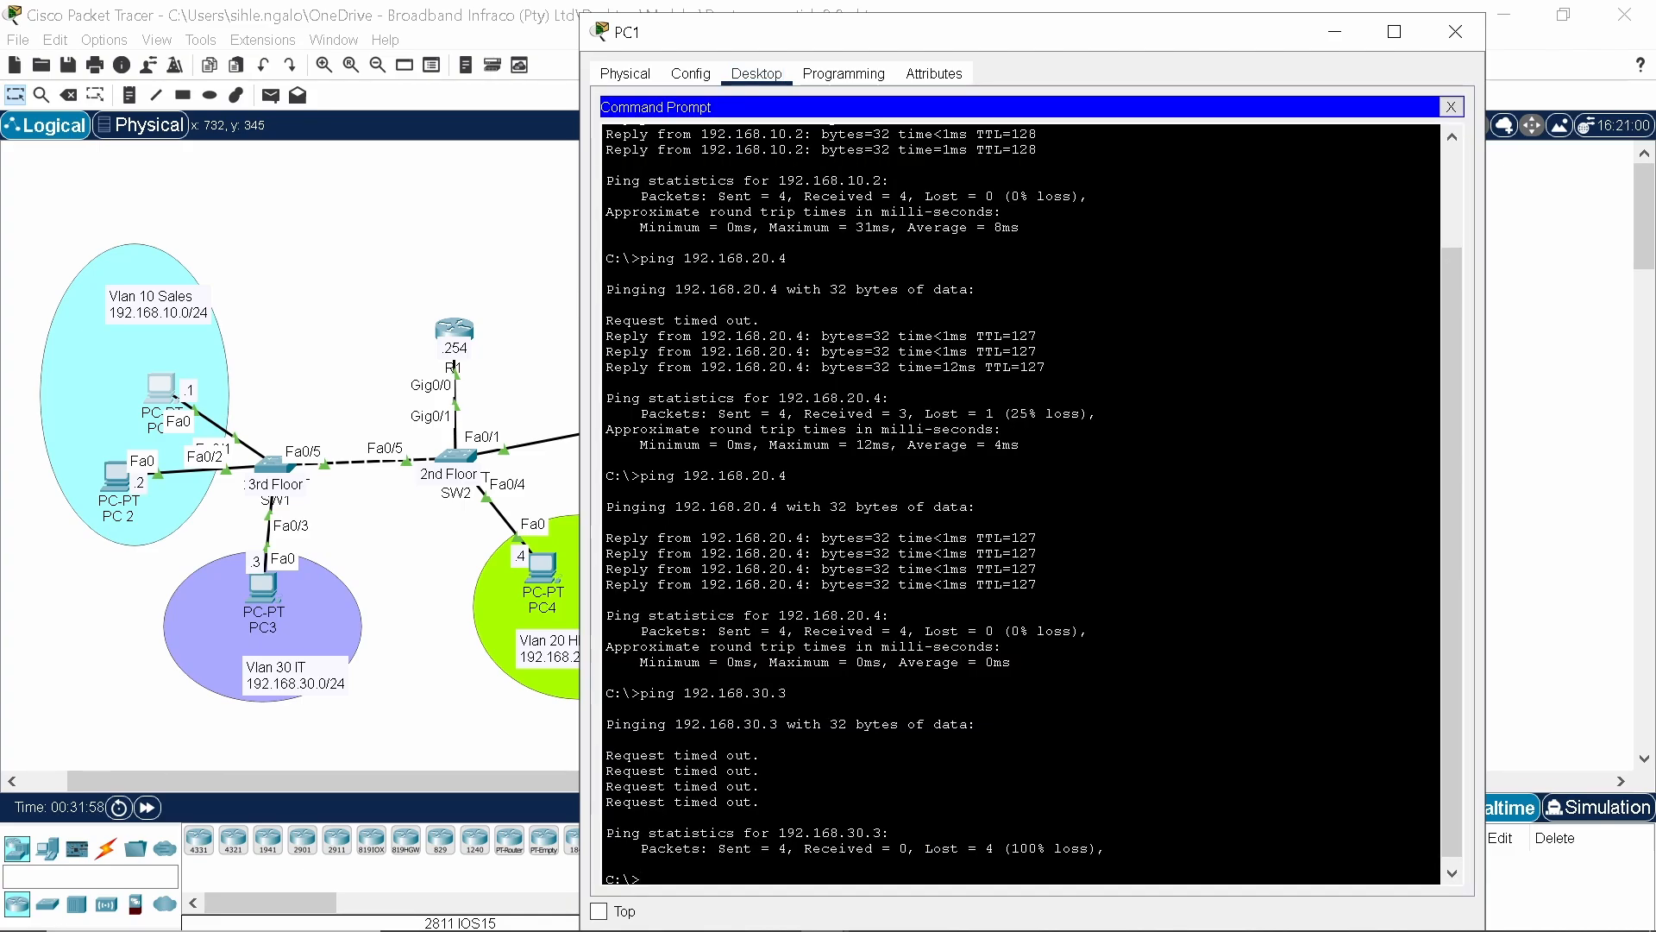
key("Up")
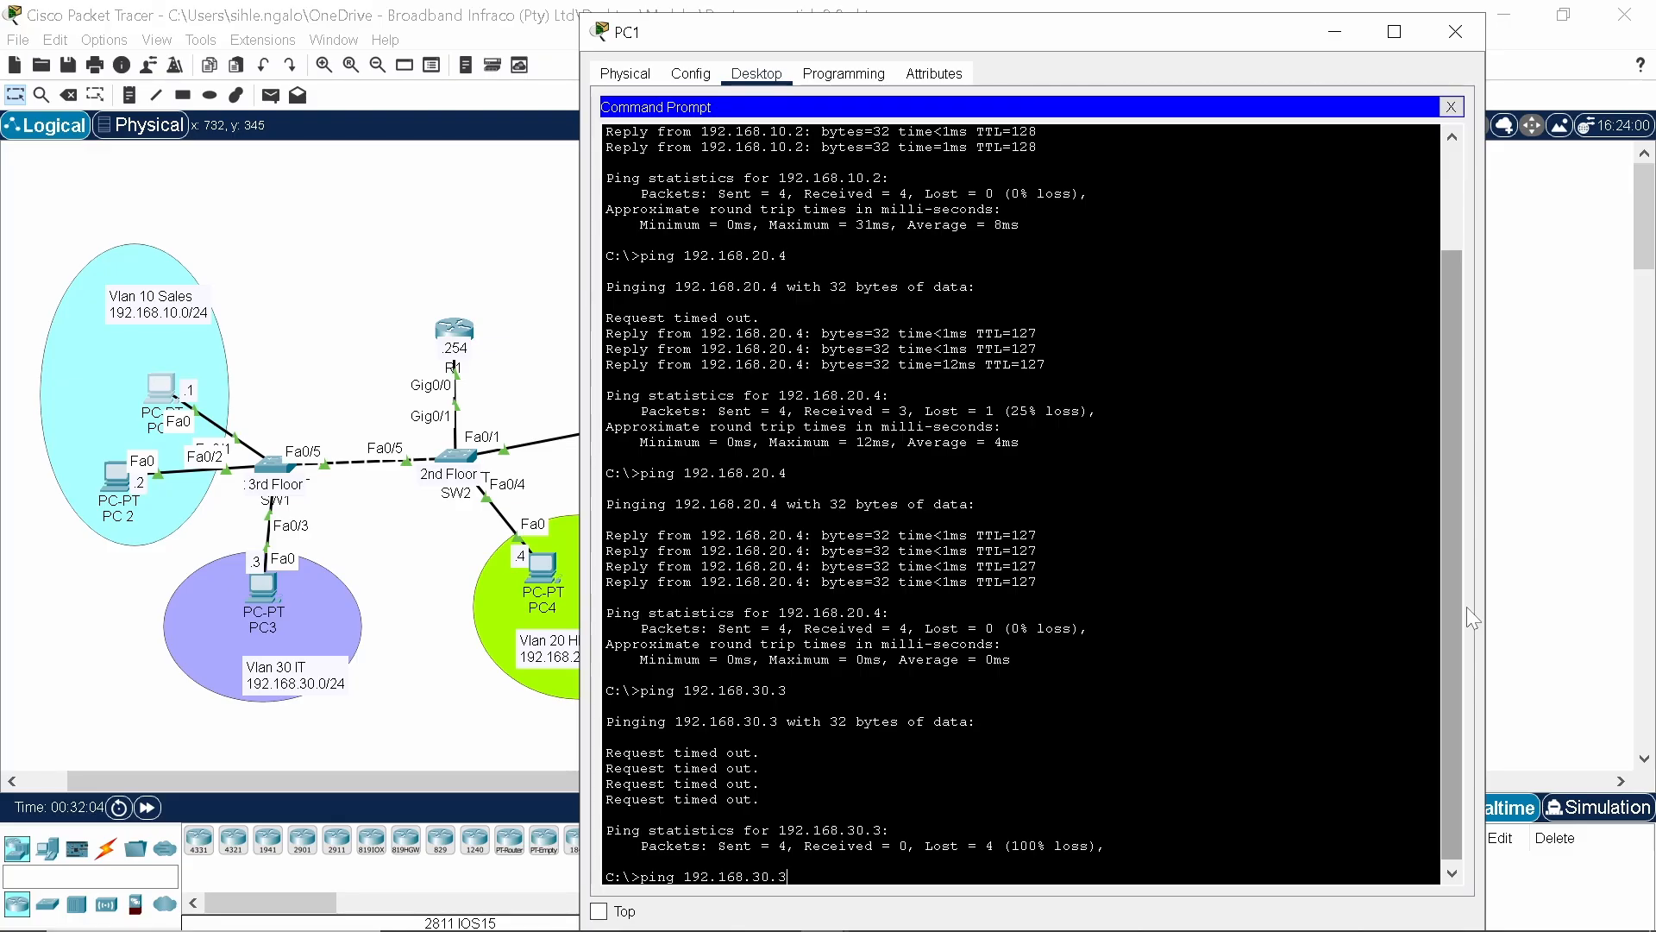
left_click_drag(1457, 626, 1453, 680)
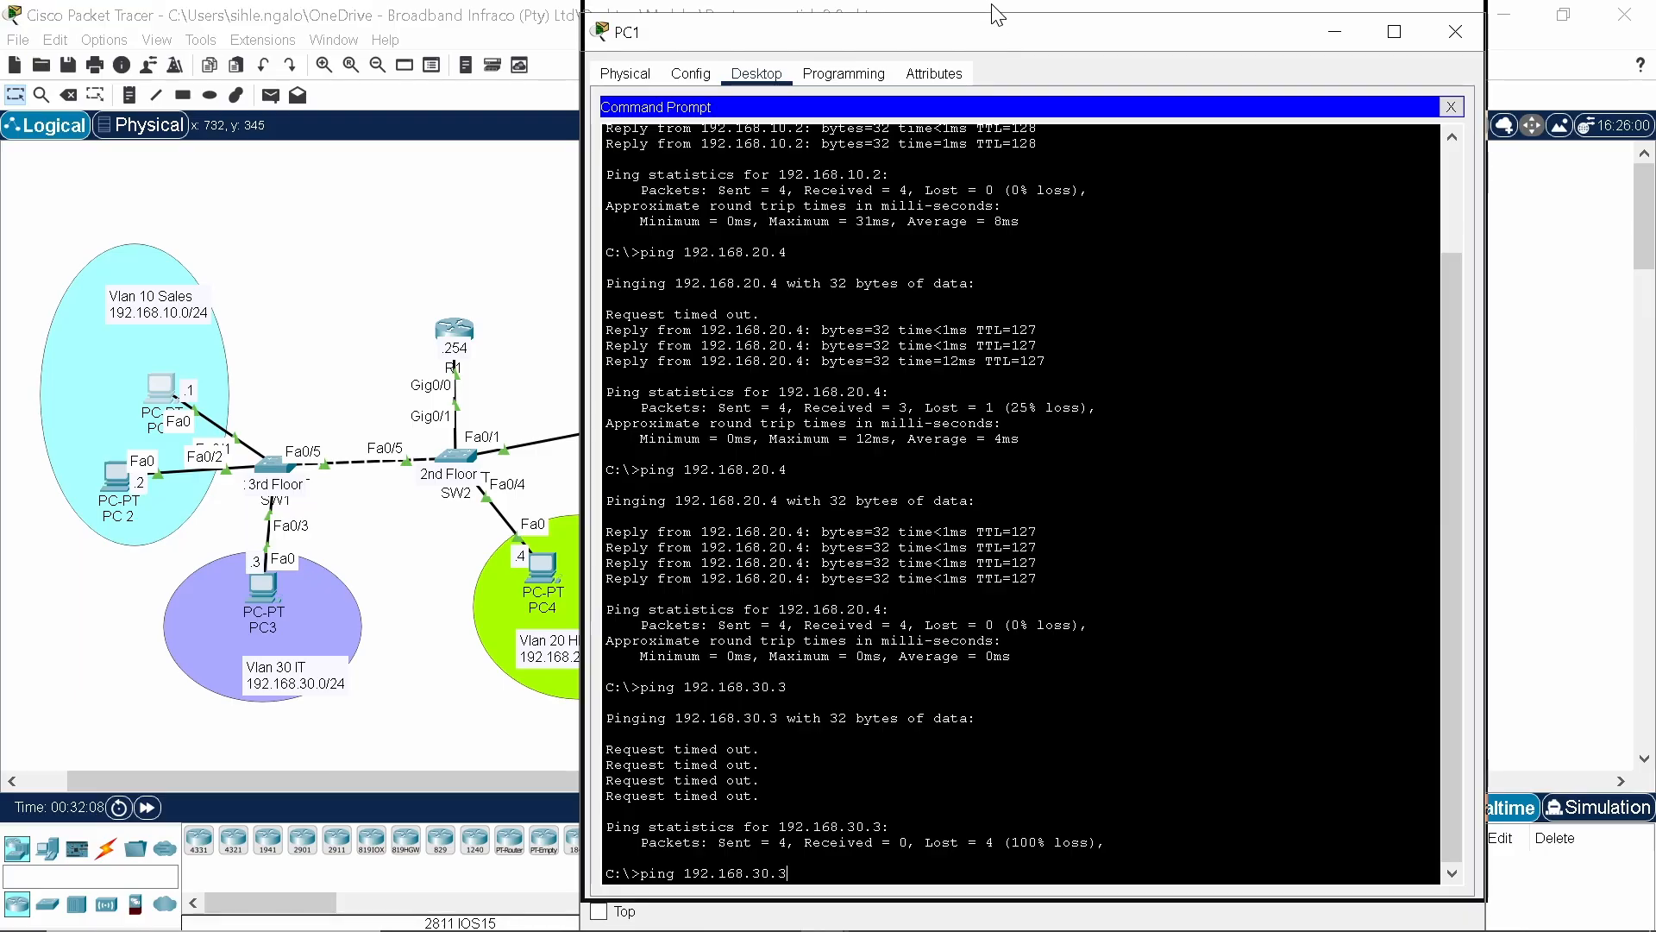
left_click_drag(997, 38, 999, 25)
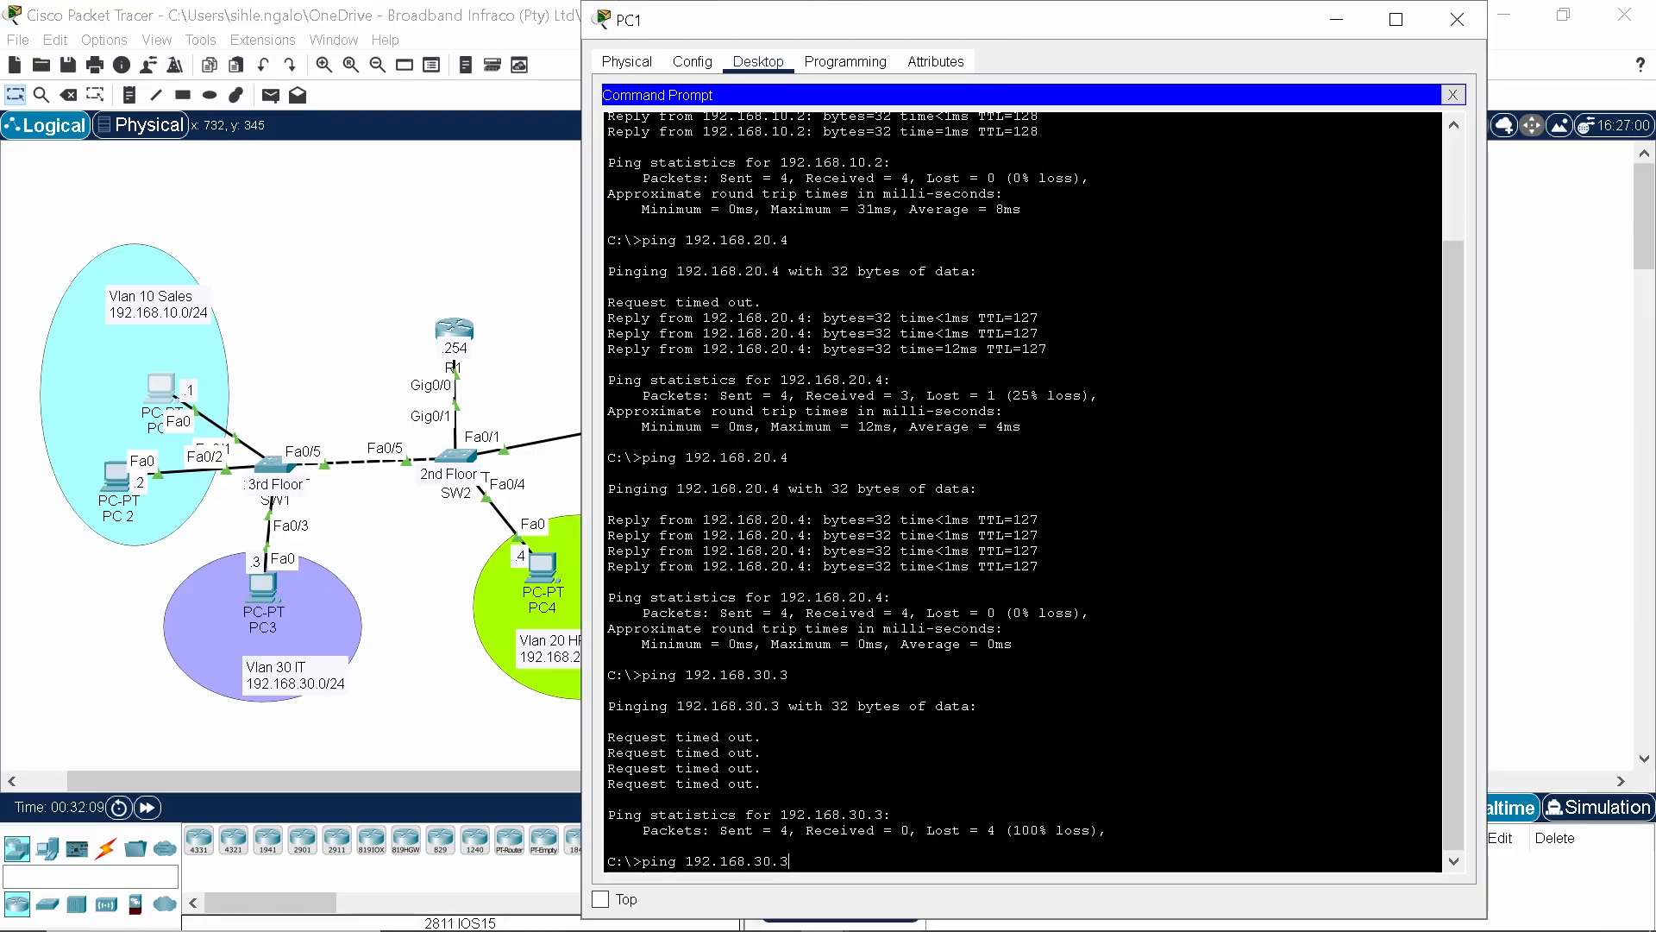
key("Return")
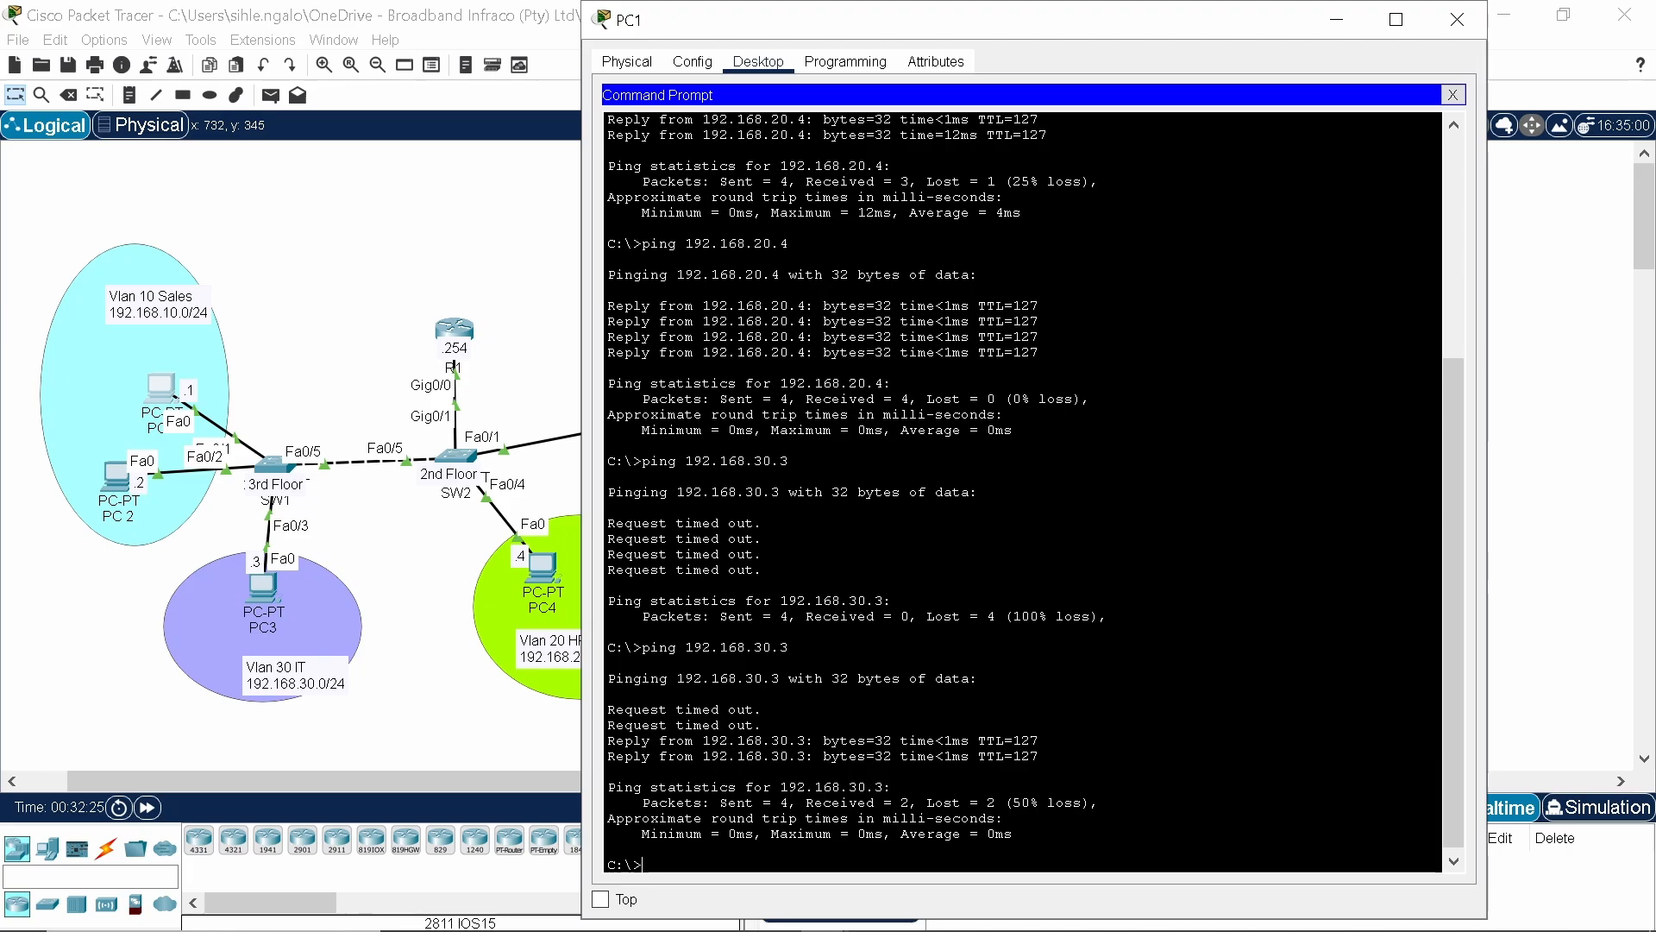
key("Up")
key("Return")
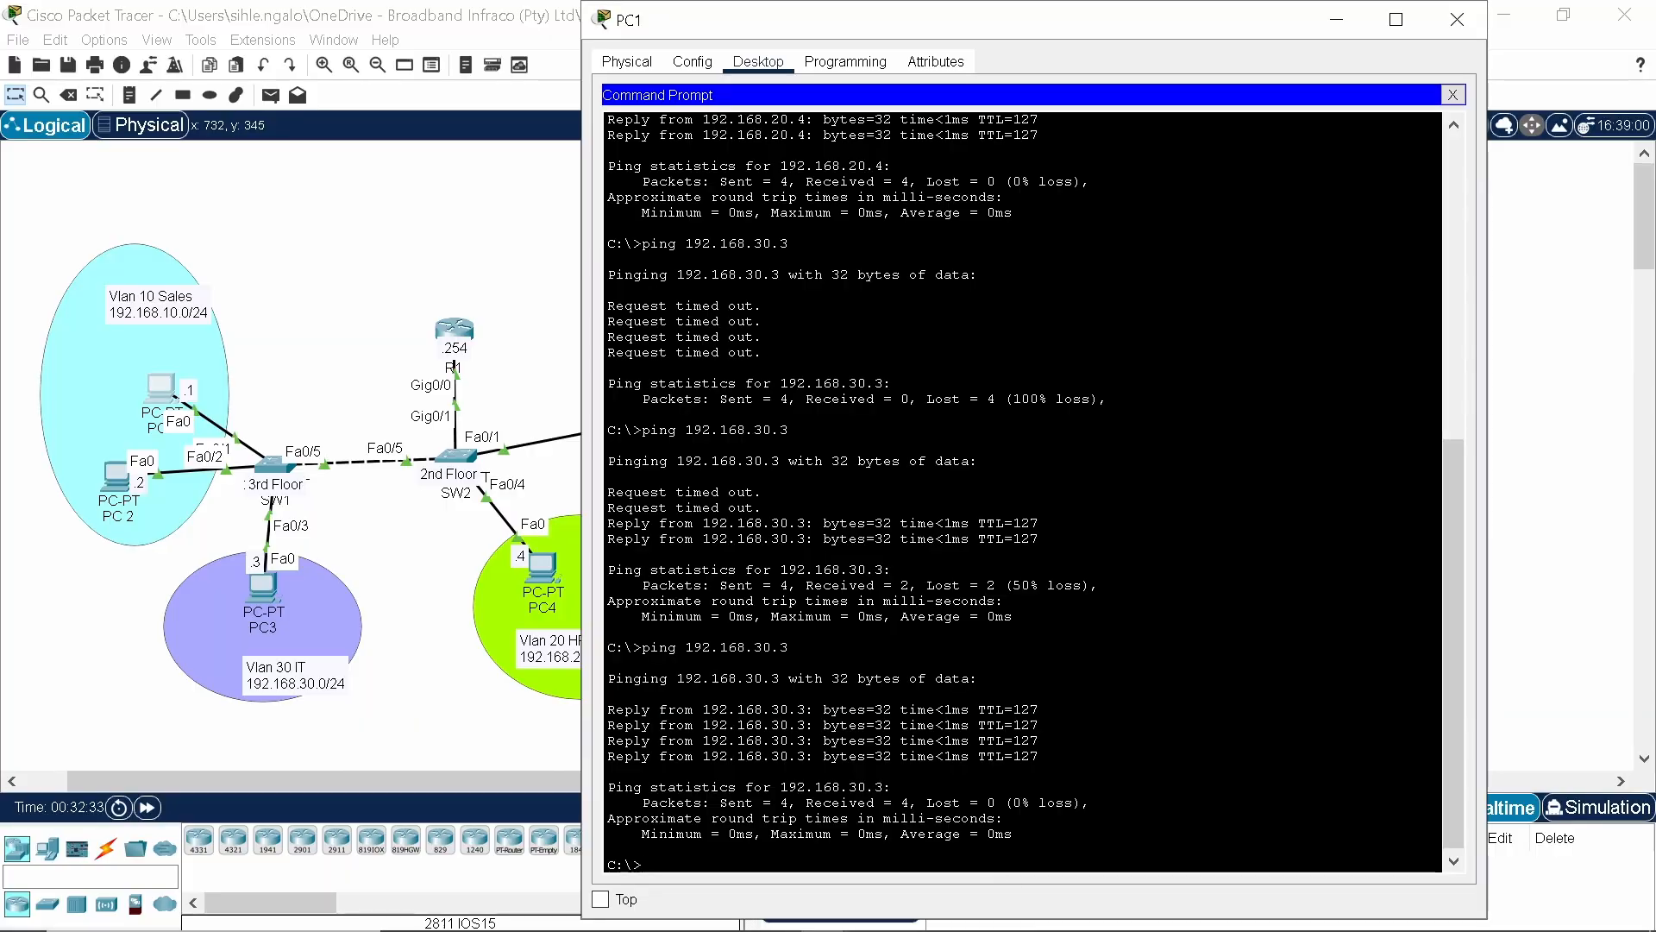
left_click(1457, 18)
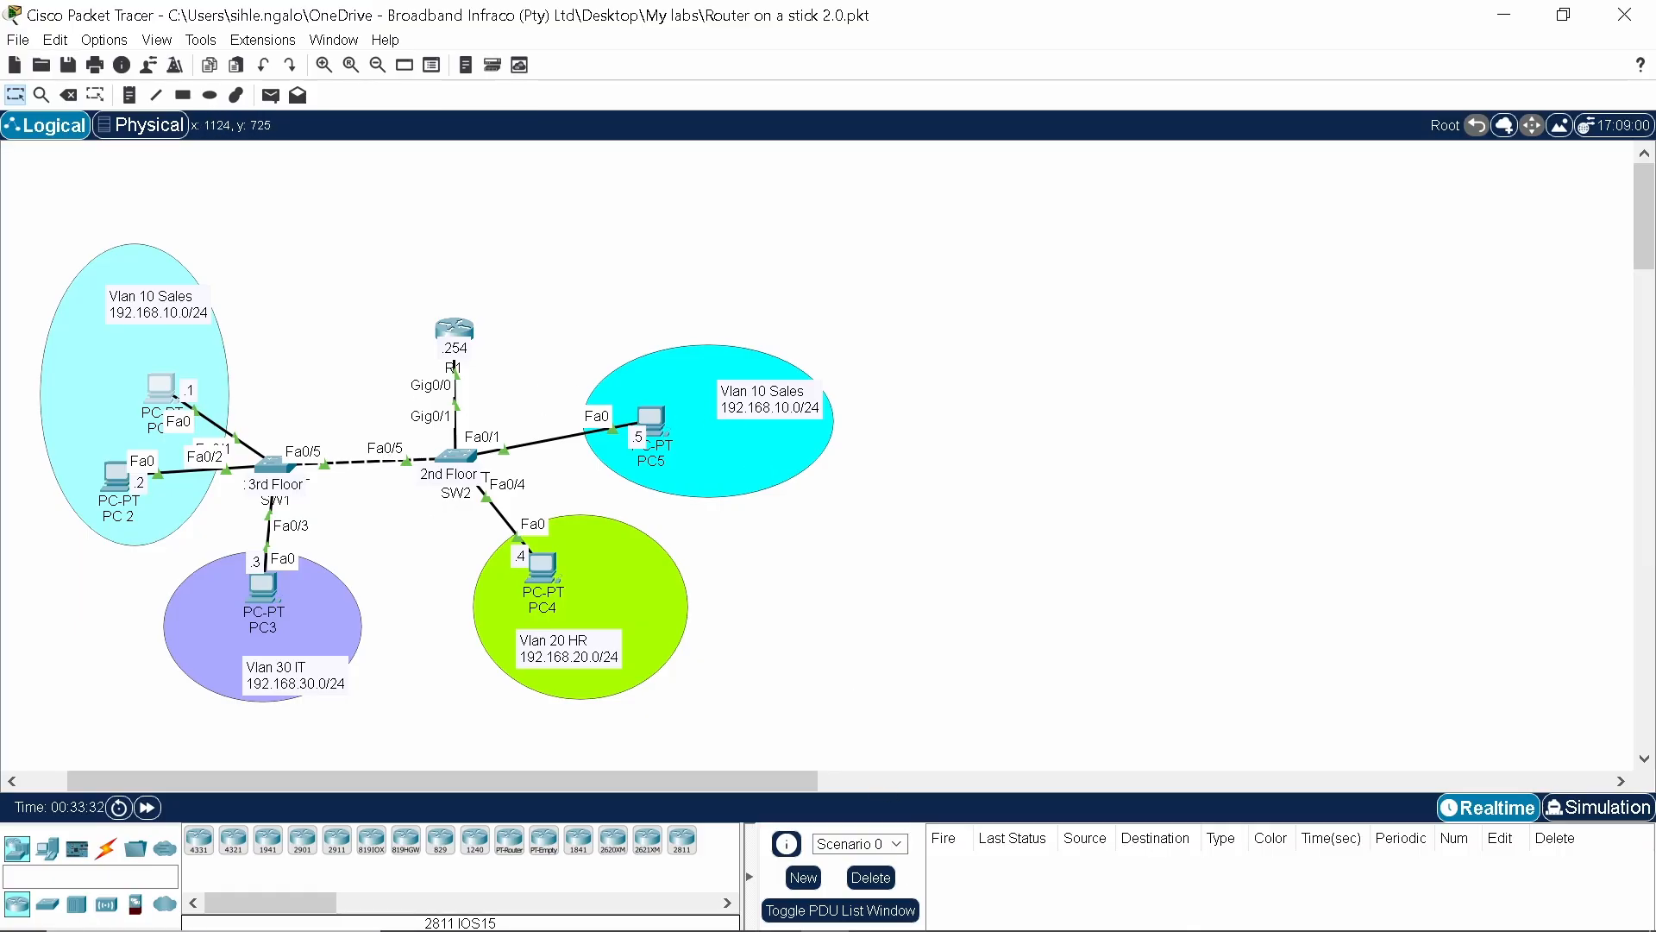
mouse_move(886, 927)
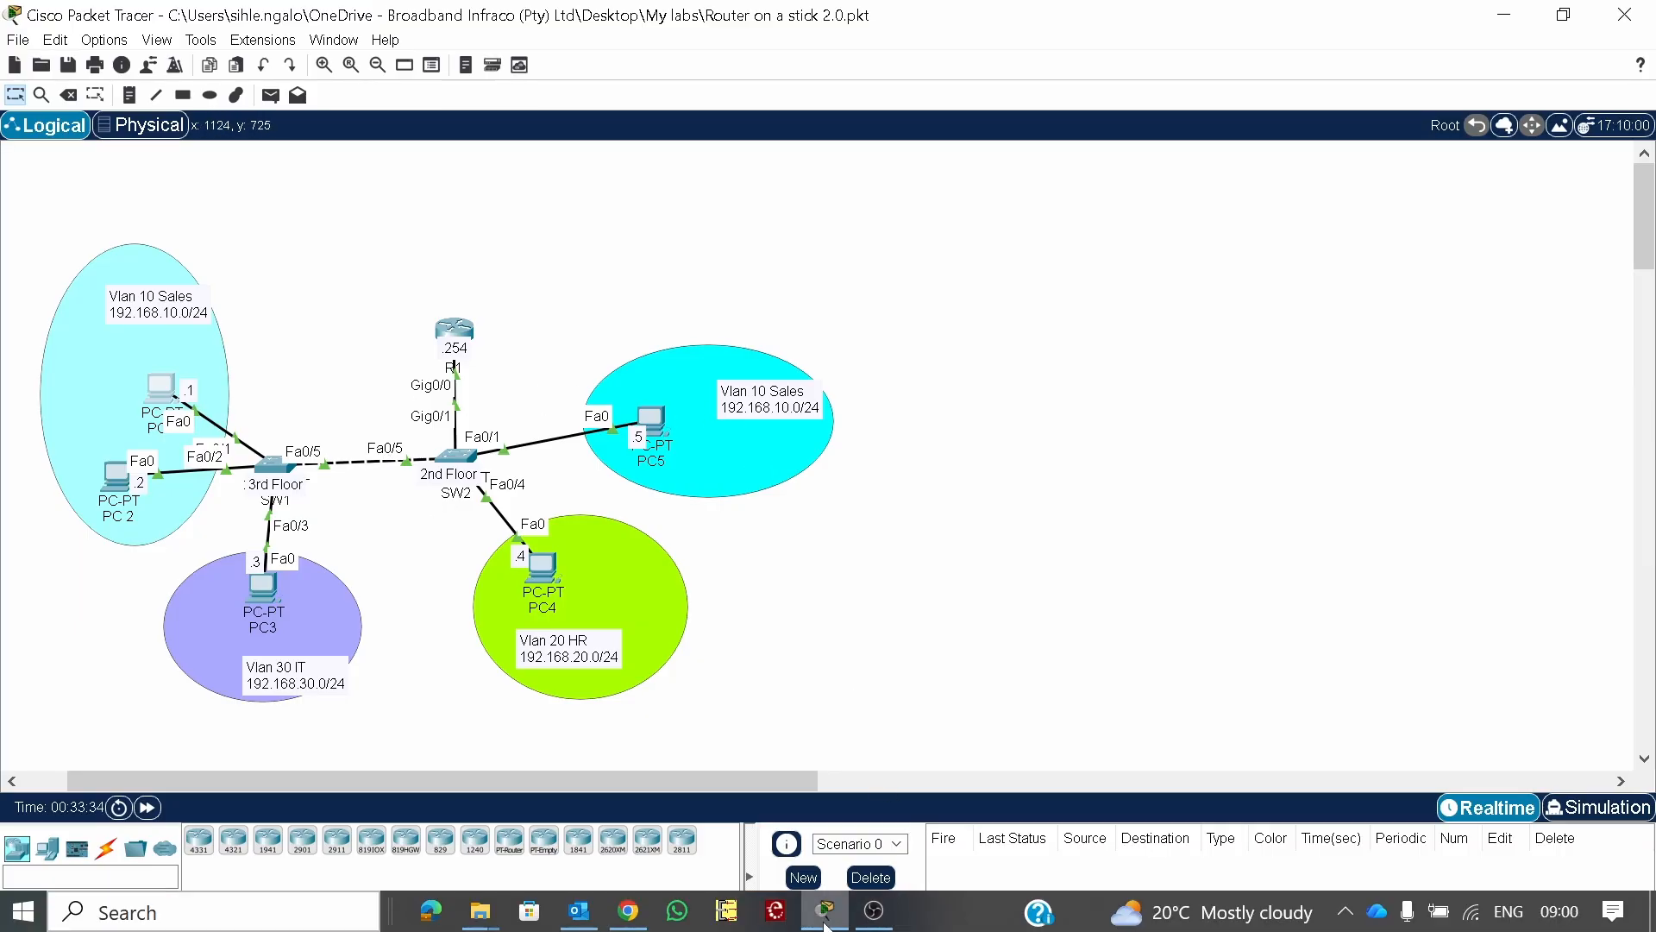